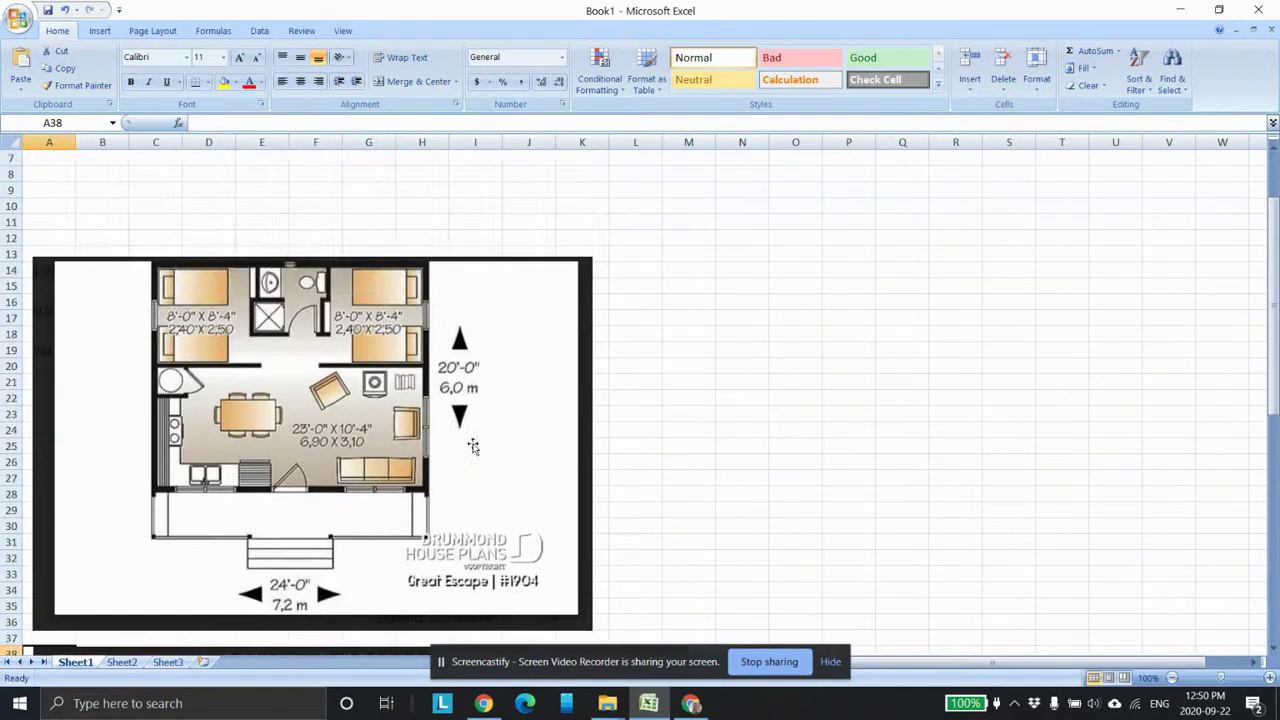
Check the cabin plan's 24'-0" × 20'-0" dimensions in Excel, then go to the AutoCAD Web drawing list.
scroll(486, 378, "down", 4)
scroll(490, 380, "up", 2)
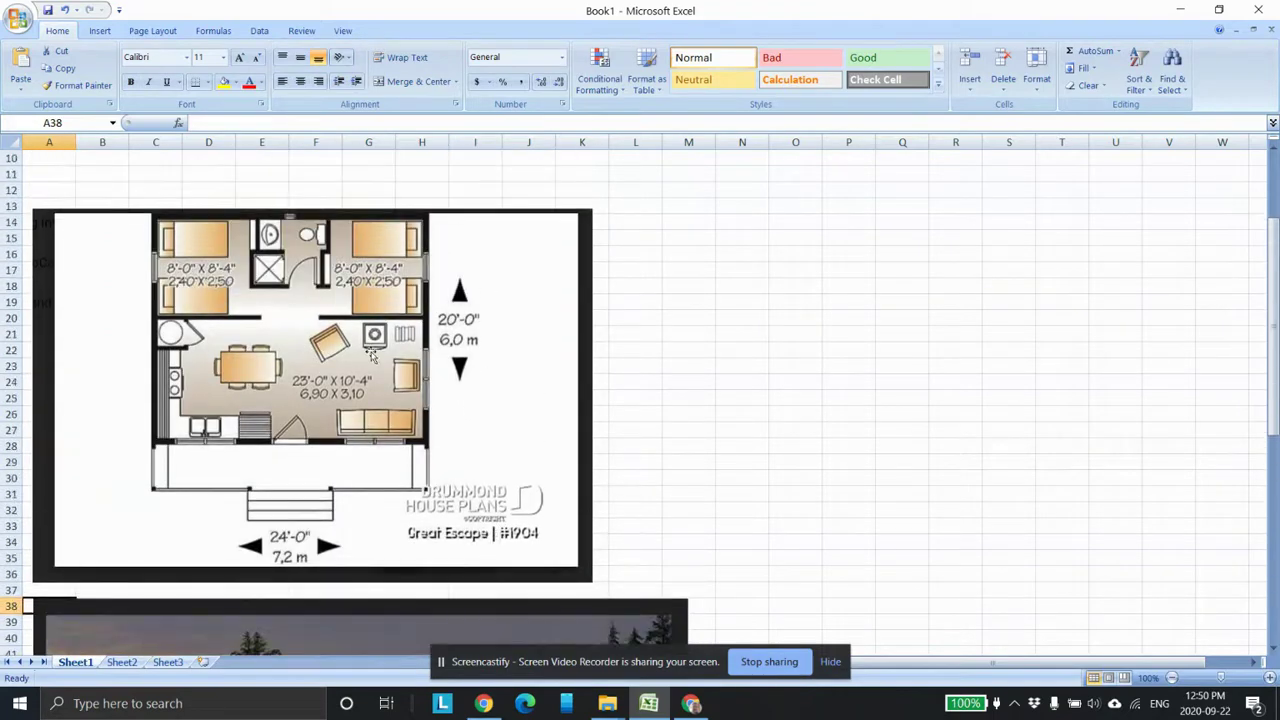
scroll(517, 309, "down", 4)
left_click(691, 703)
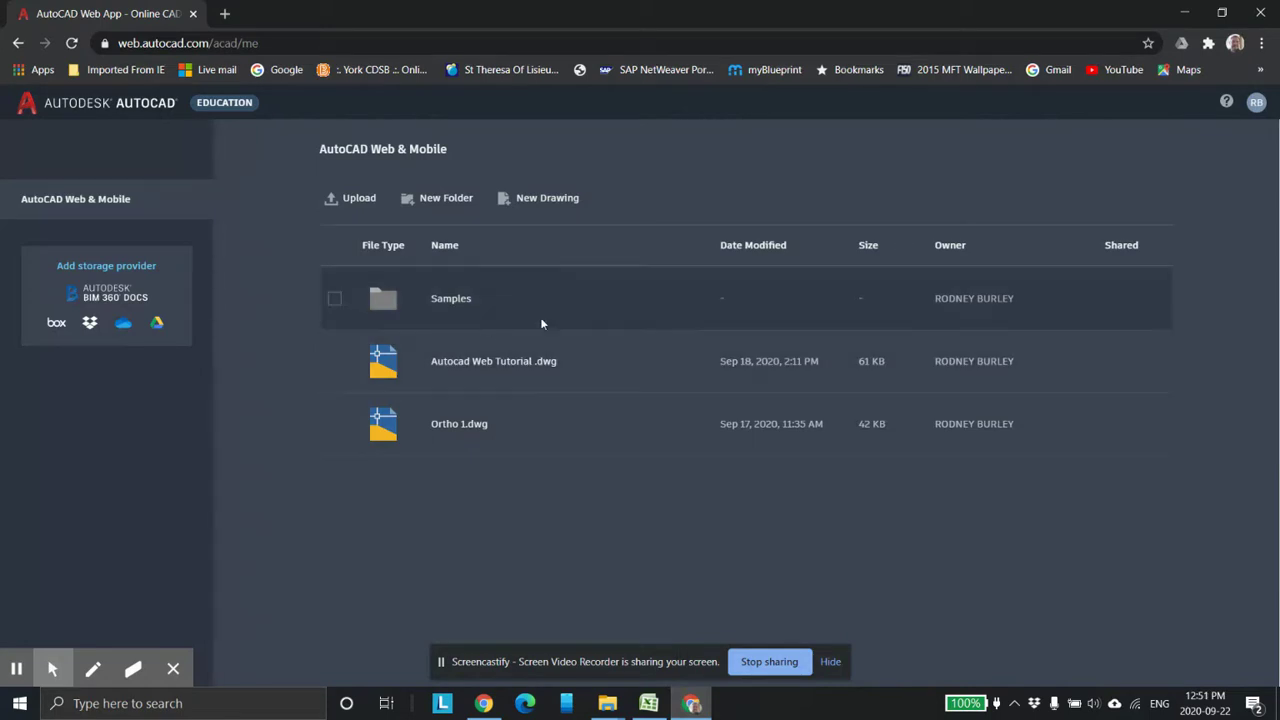
Create a new drawing named 'Tutorial 1' with Imperial units and open it.
left_click(548, 201)
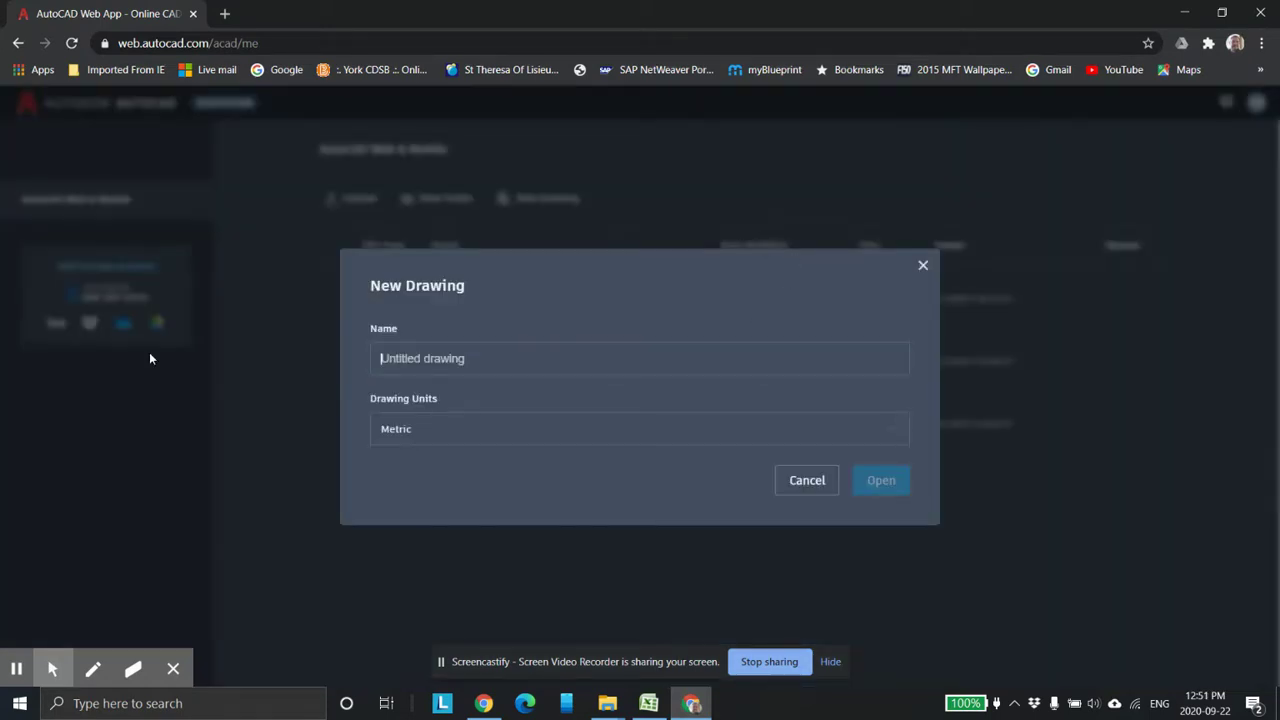
type("TUto")
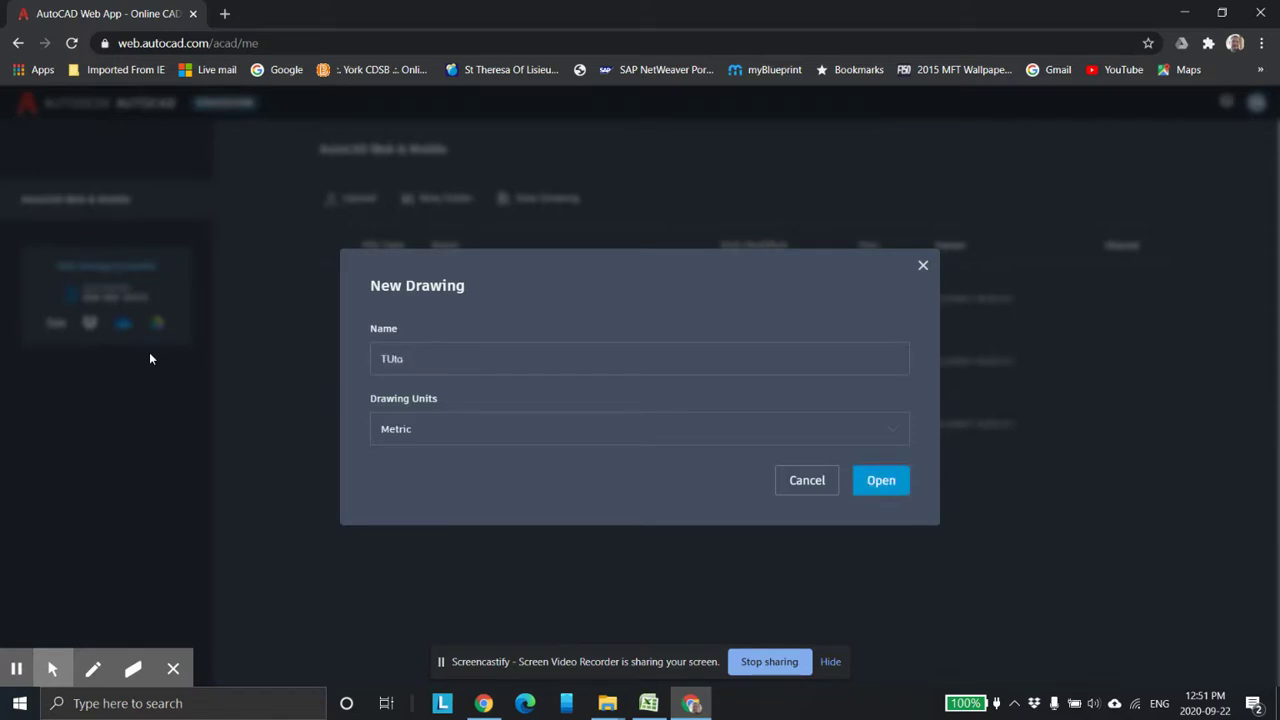
key("BackSpace")
type("T")
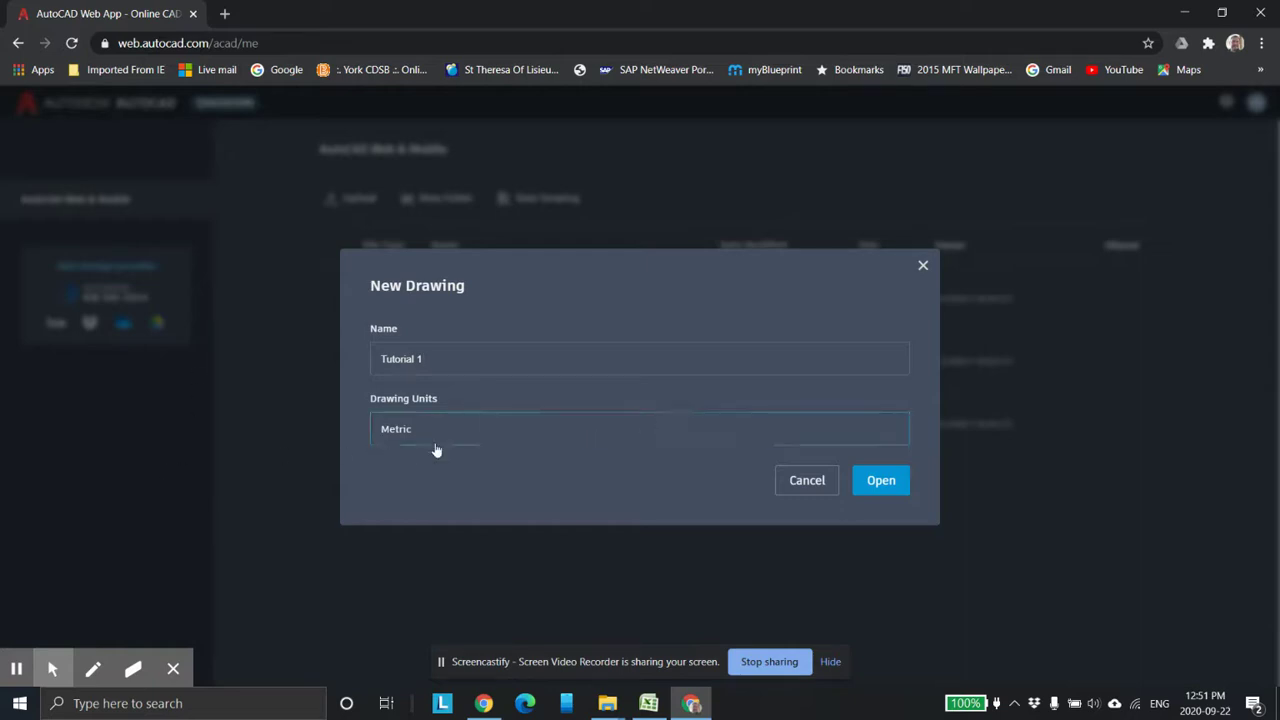
left_click(826, 429)
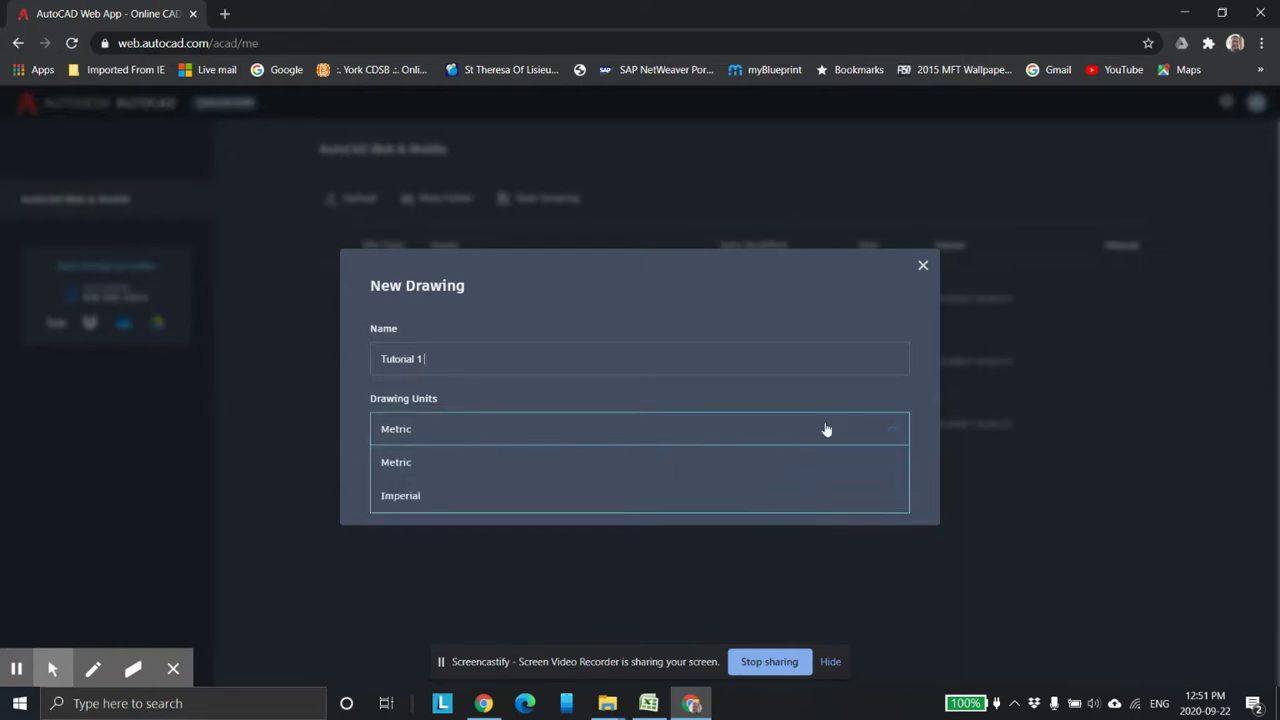
left_click(511, 505)
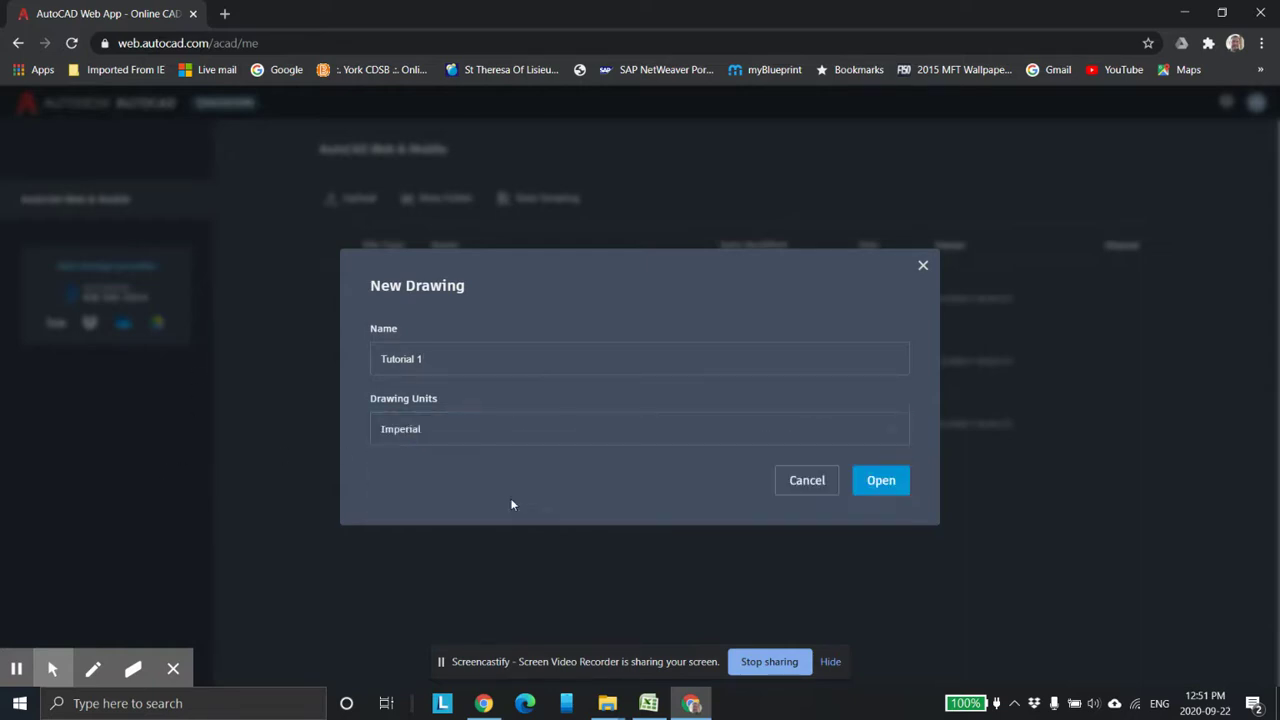
left_click(880, 482)
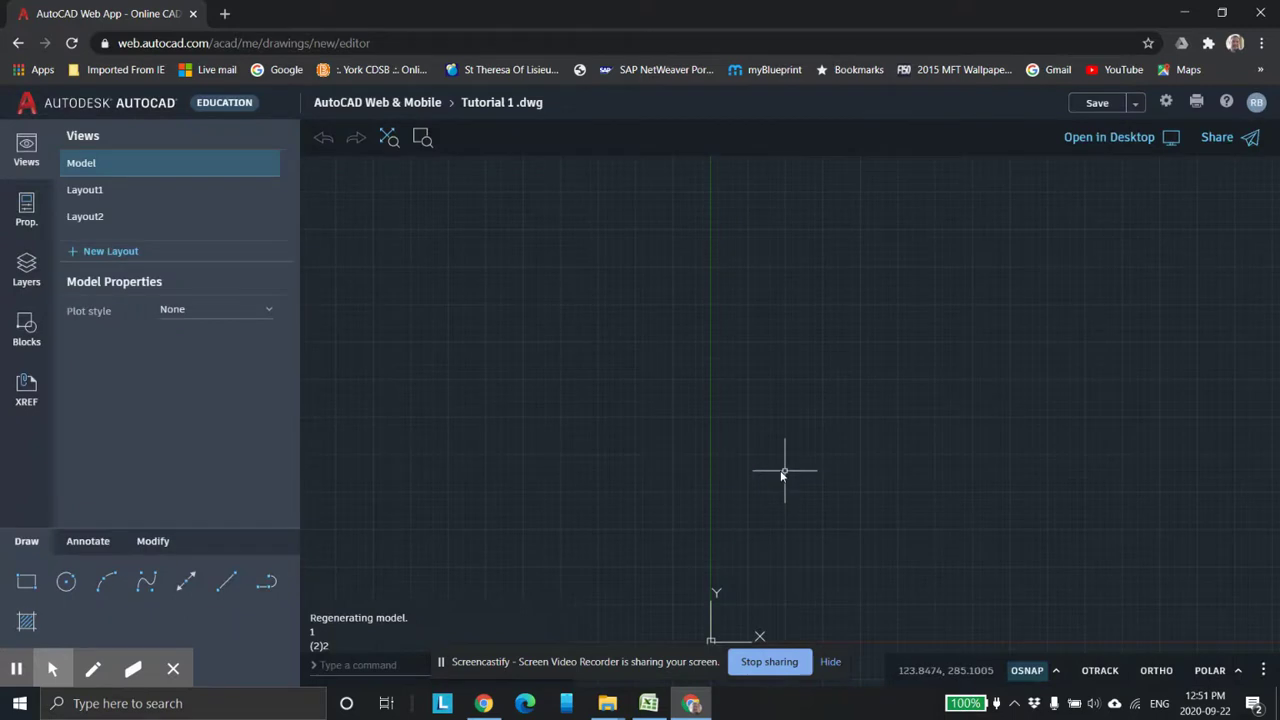
Set the drawing's linear unit format to Architectural in the Units settings.
mouse_move(866, 420)
middle_mouse_down()
mouse_move(866, 386)
mouse_move(697, 366)
mouse_move(598, 398)
middle_mouse_up()
scroll(846, 371, "down", 2)
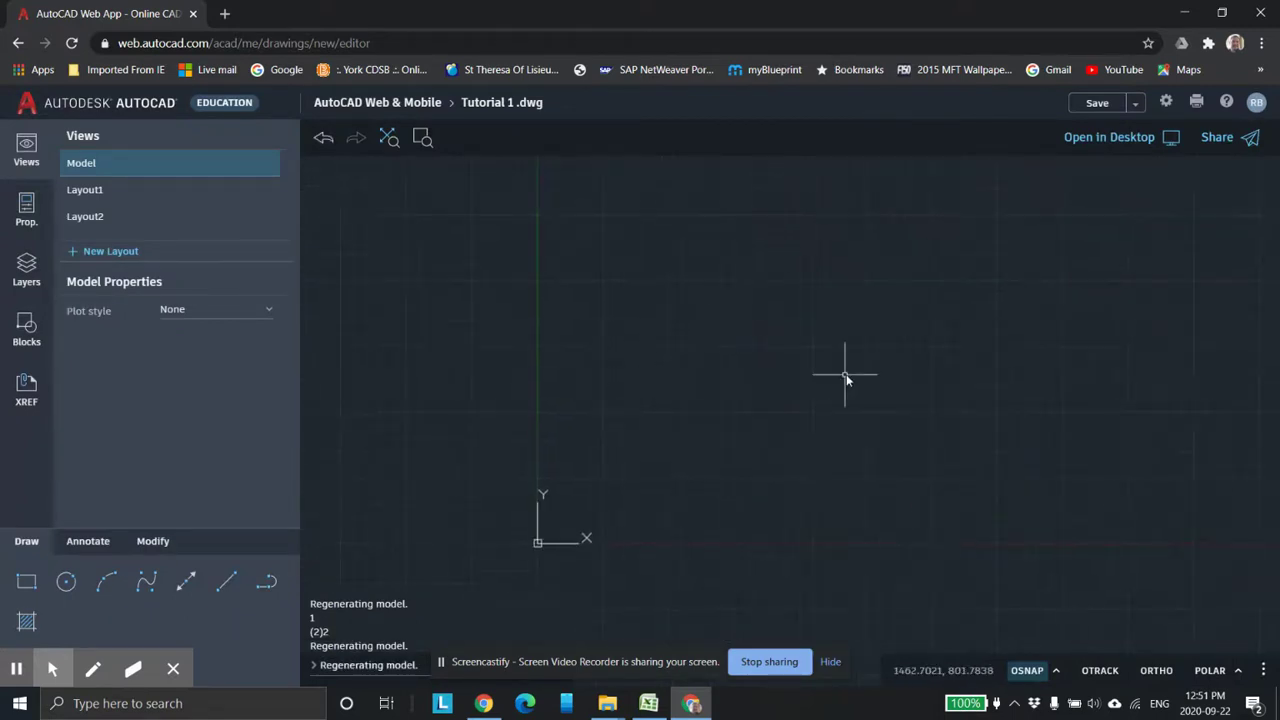
left_click(1057, 672)
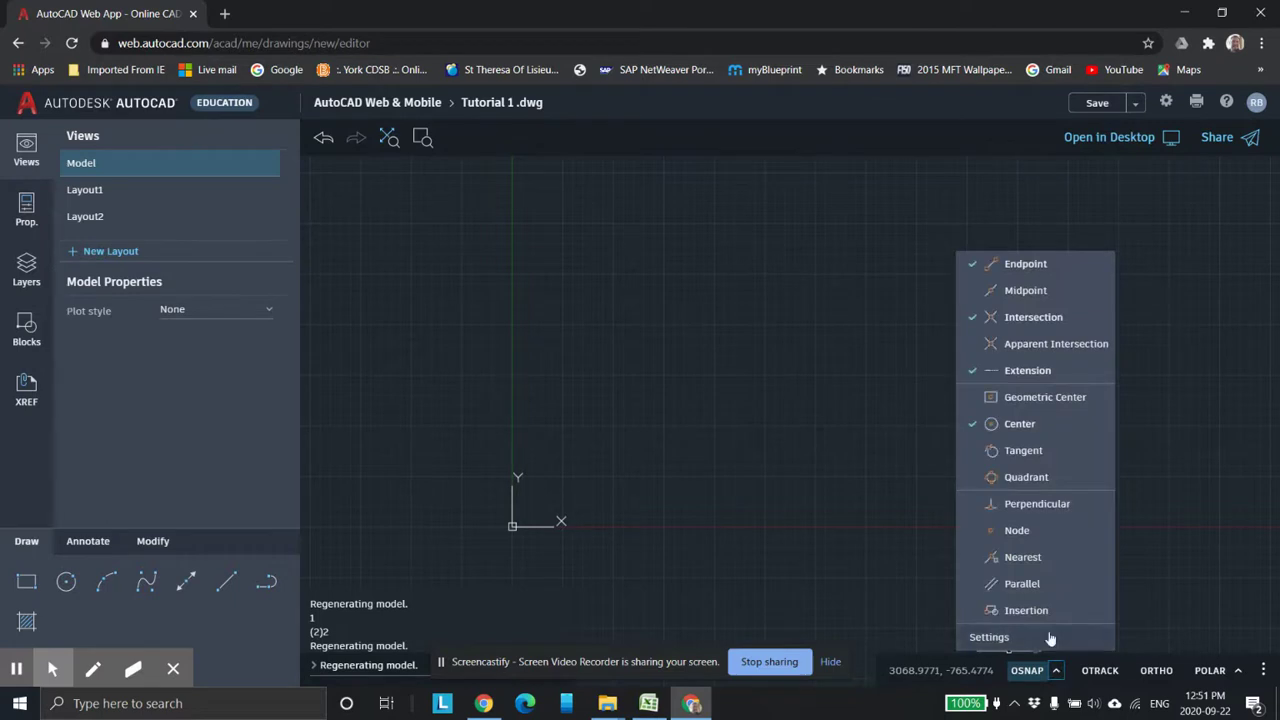
left_click(1010, 638)
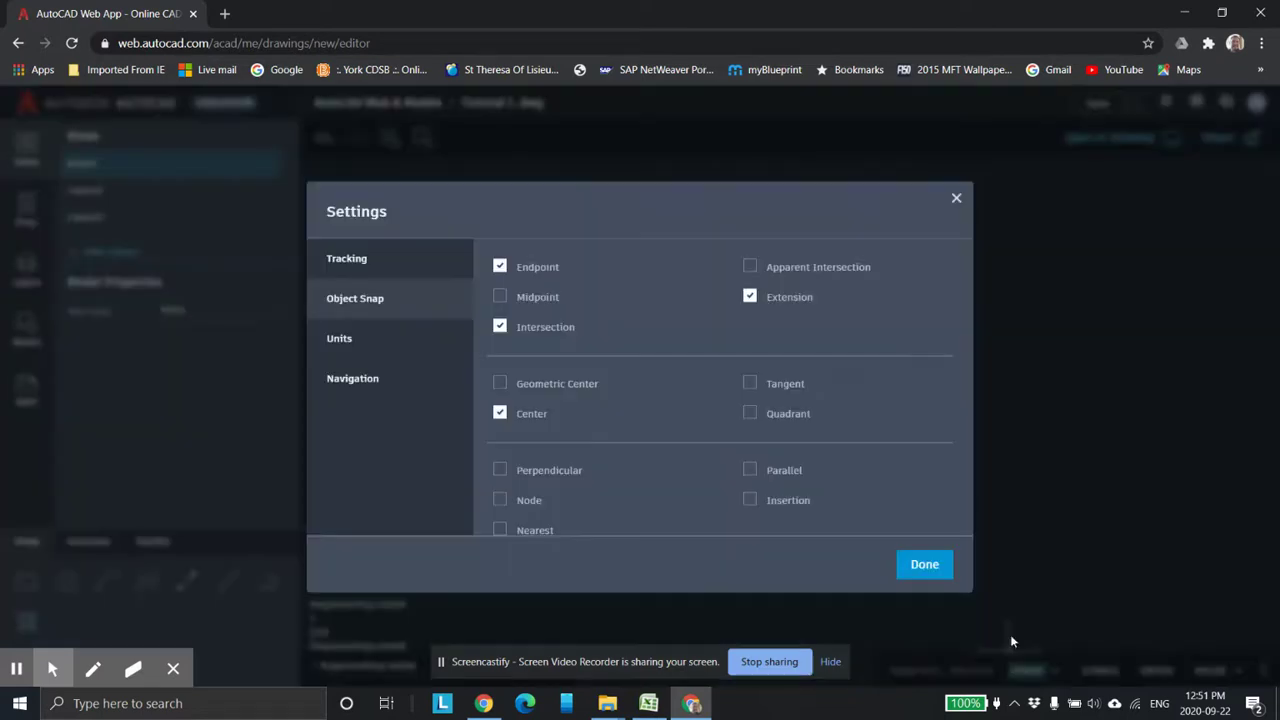
left_click(376, 354)
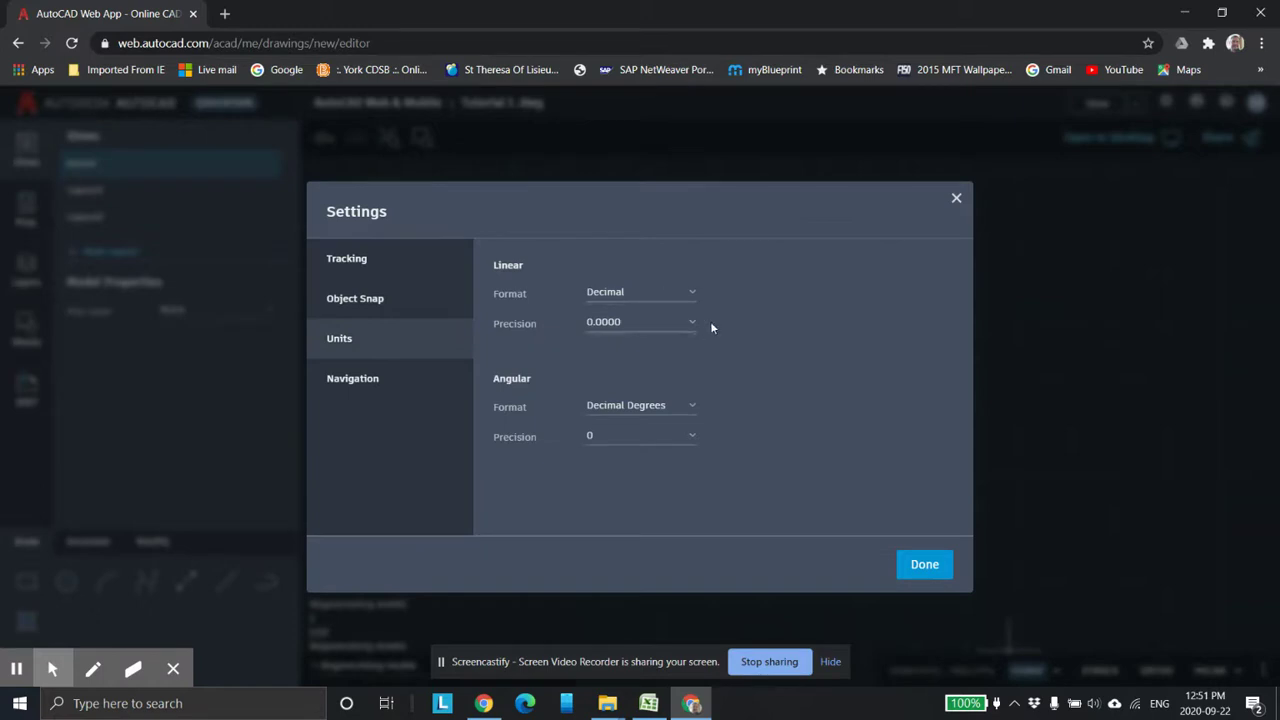
left_click(689, 297)
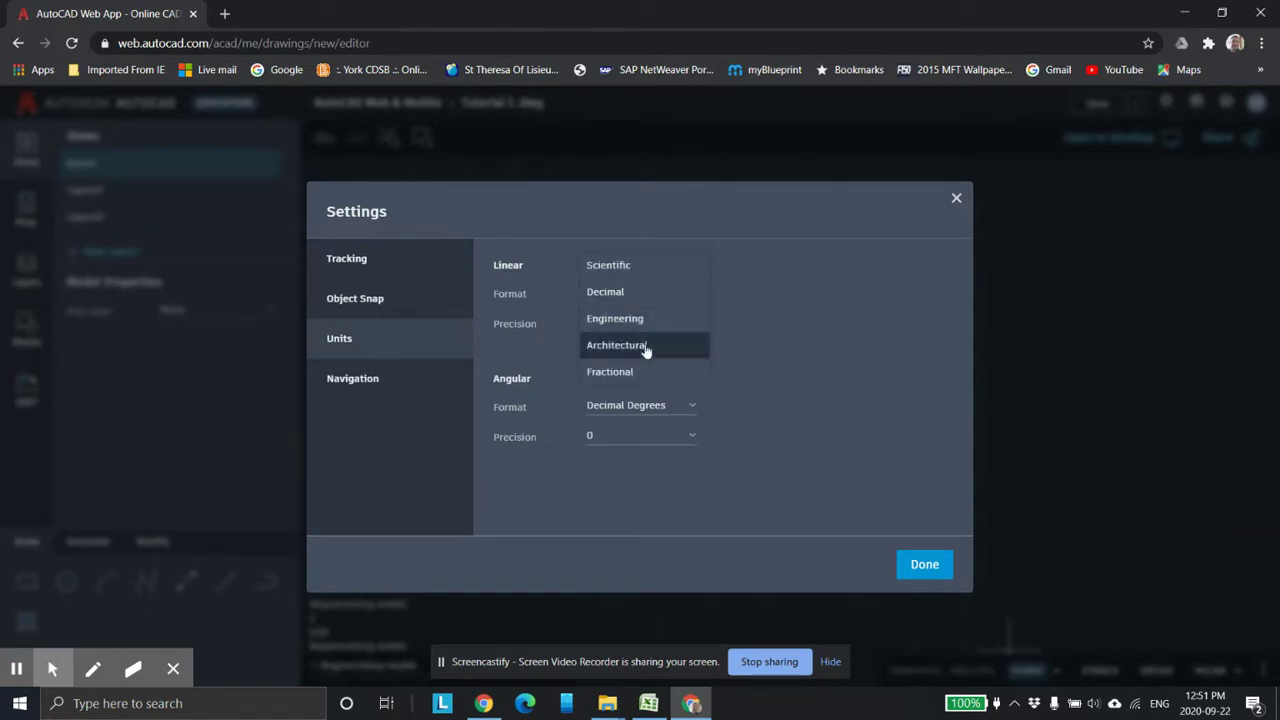
left_click(645, 347)
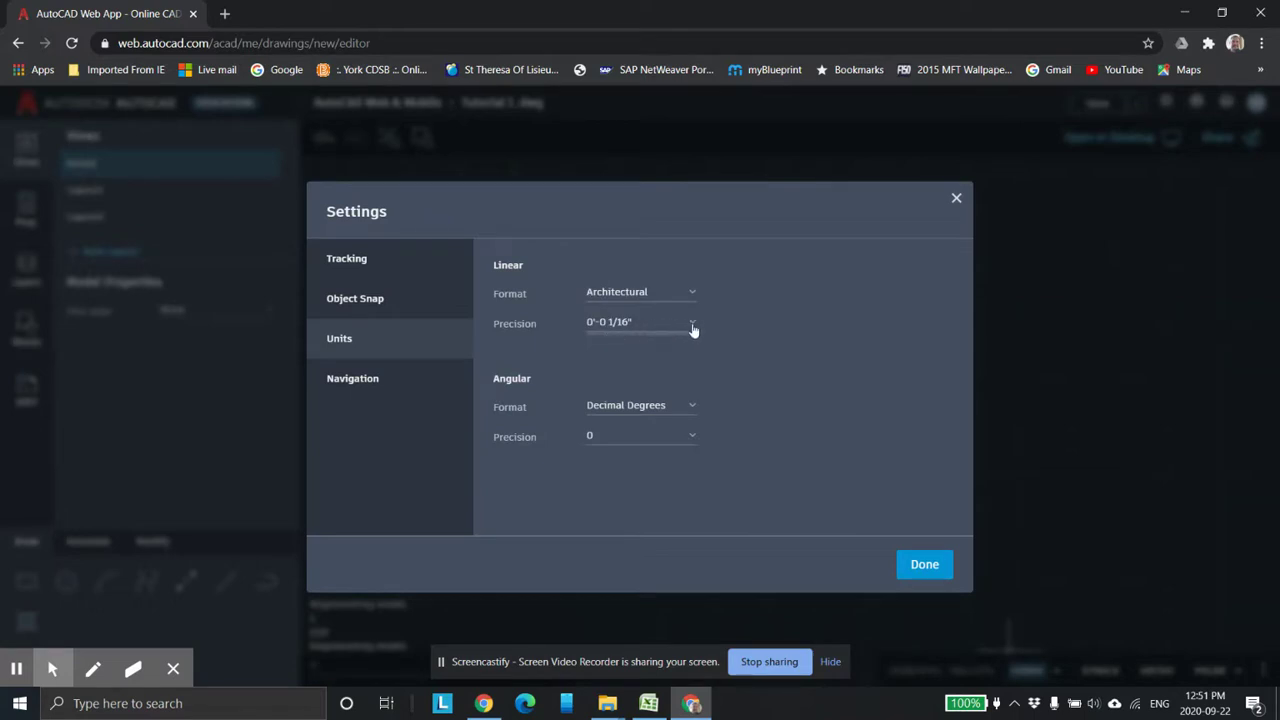
left_click(924, 566)
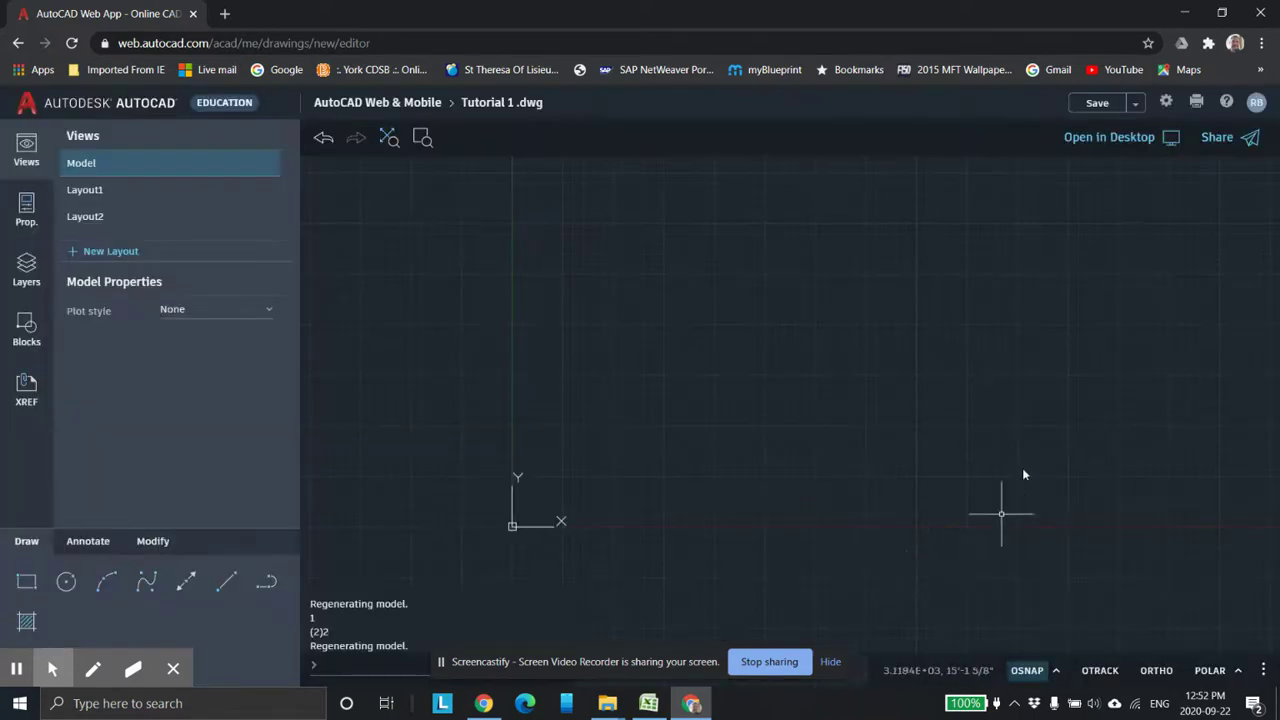
Reposition the drawing view, then switch back to the Excel floor plan.
scroll(871, 337, "down", 2)
middle_click_drag(880, 306, 716, 383)
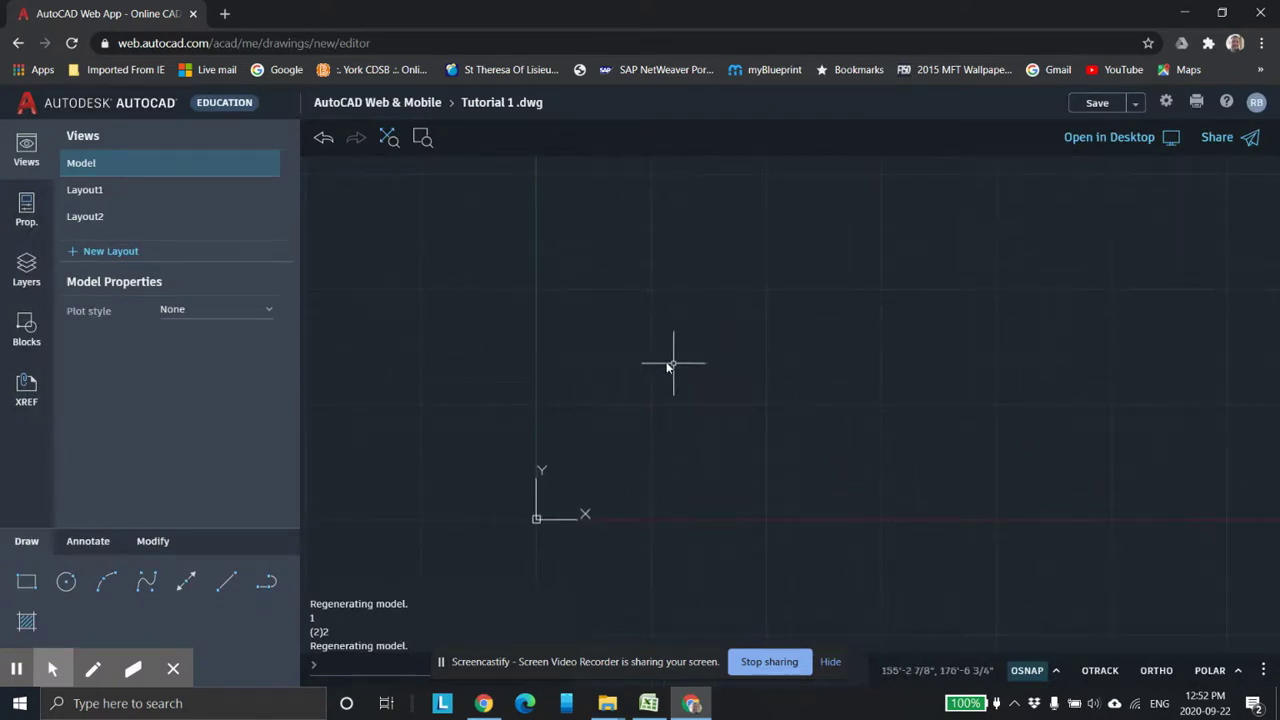
scroll(680, 337, "down", 1)
mouse_move(680, 337)
middle_mouse_down()
mouse_move(666, 360)
mouse_move(591, 380)
middle_mouse_up()
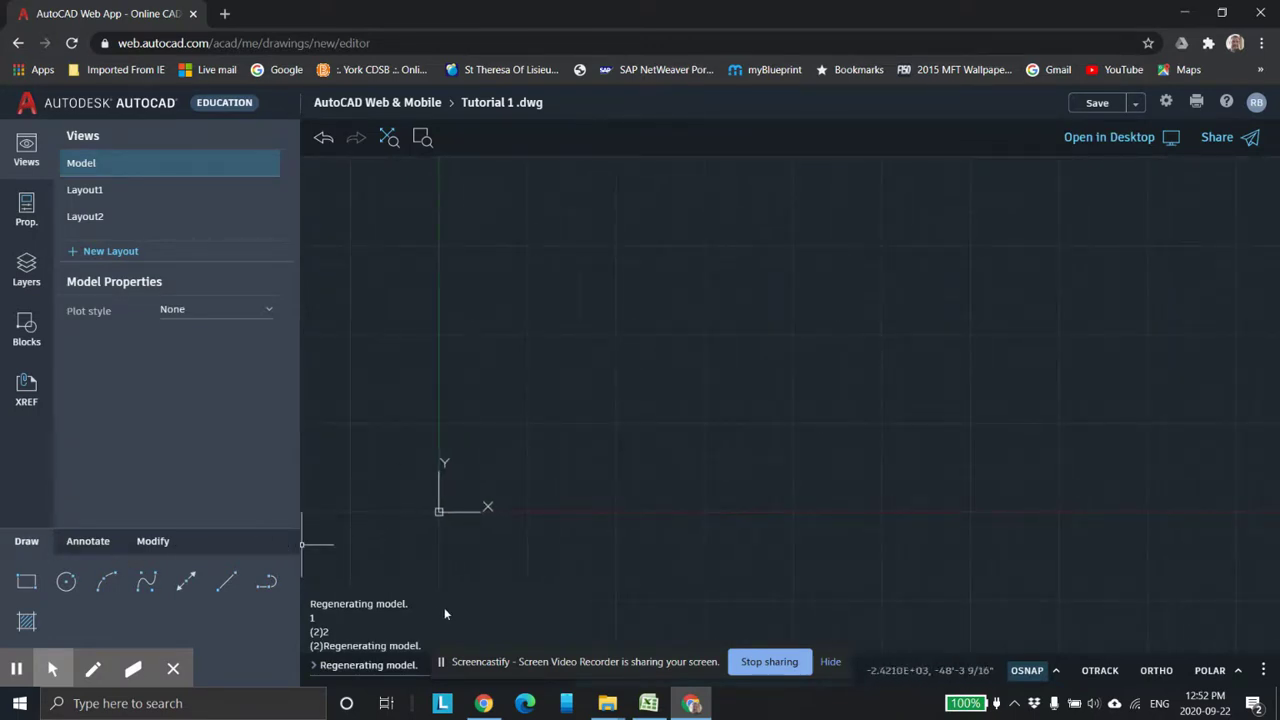
key("alt+Tab")
scroll(292, 450, "up", 2)
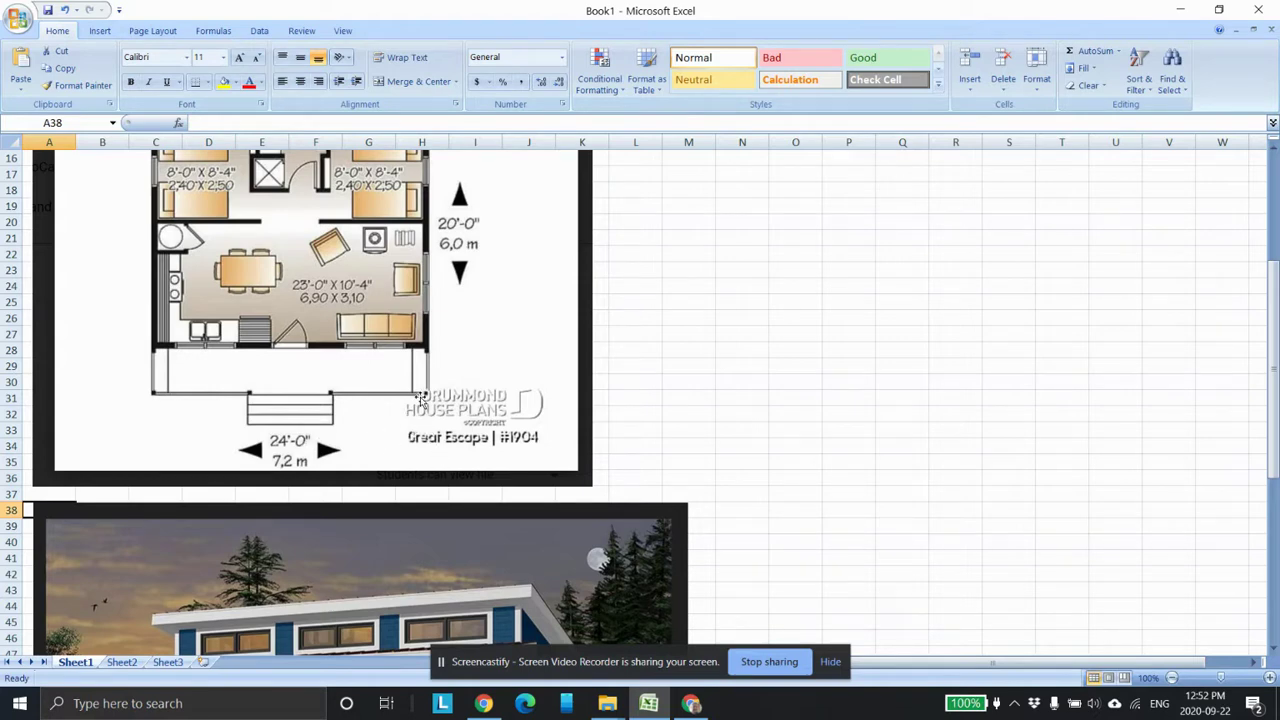
Recheck the floor plan in Excel and return to the Tutorial 1 drawing.
scroll(421, 399, "up", 1)
left_click(690, 703)
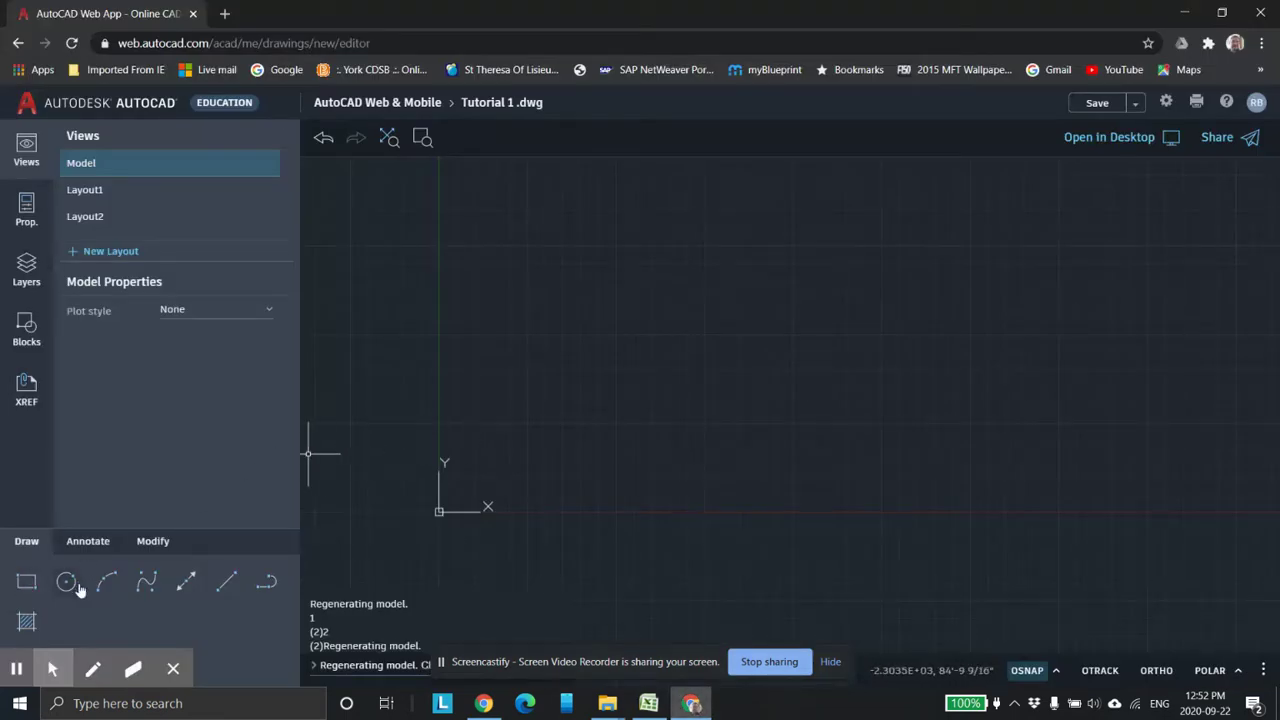
Start a line and pick the wall's starting point in the drawing.
left_click(226, 582)
scroll(645, 455, "up", 3)
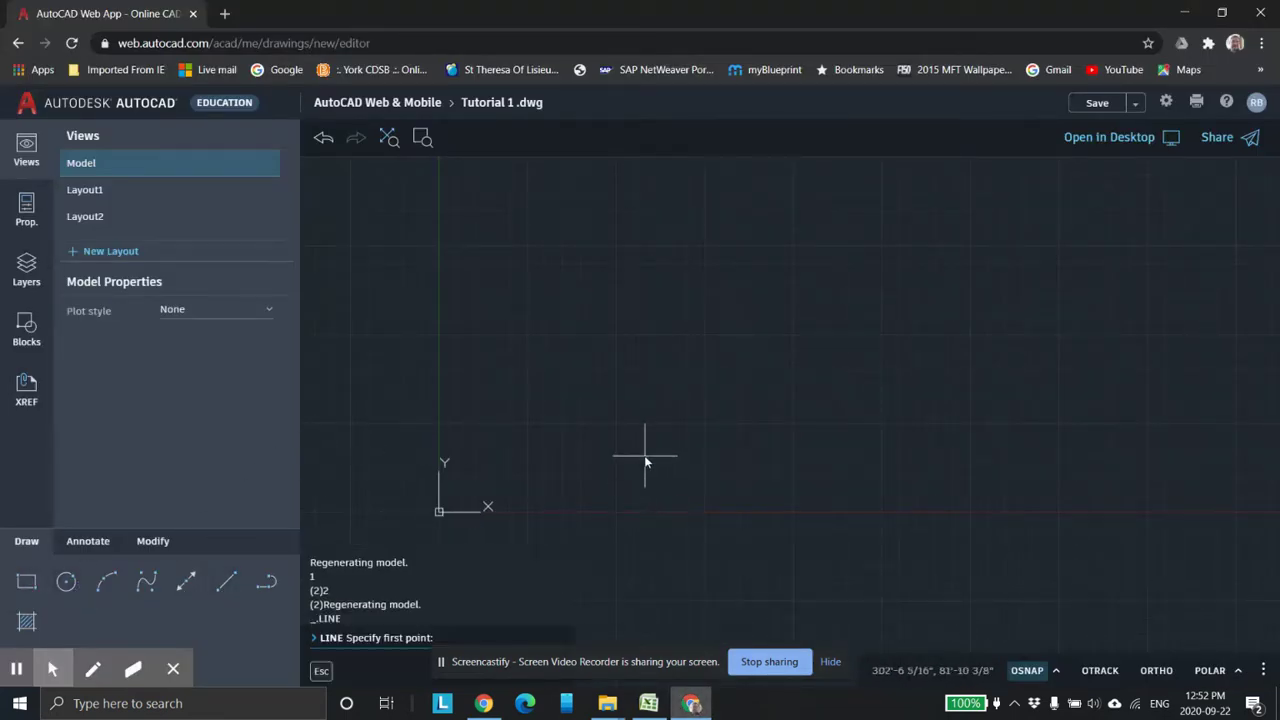
middle_click_drag(660, 337, 612, 458)
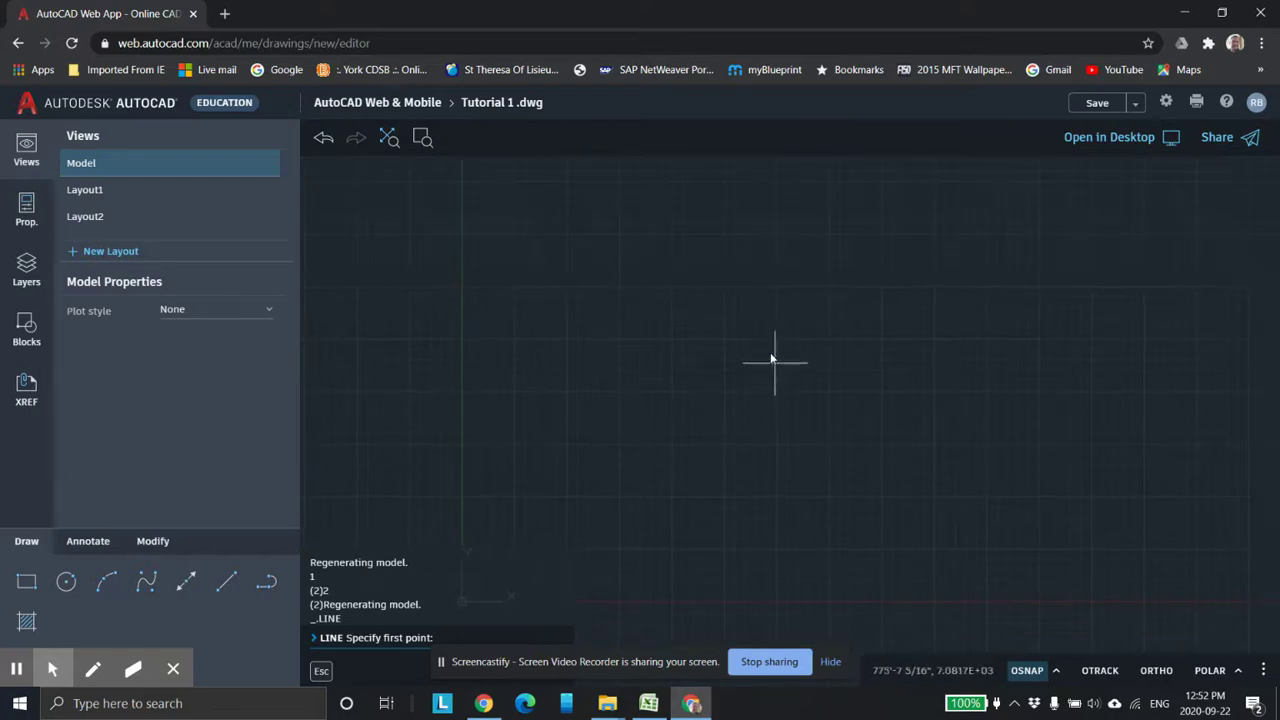
middle_click_drag(760, 360, 634, 417)
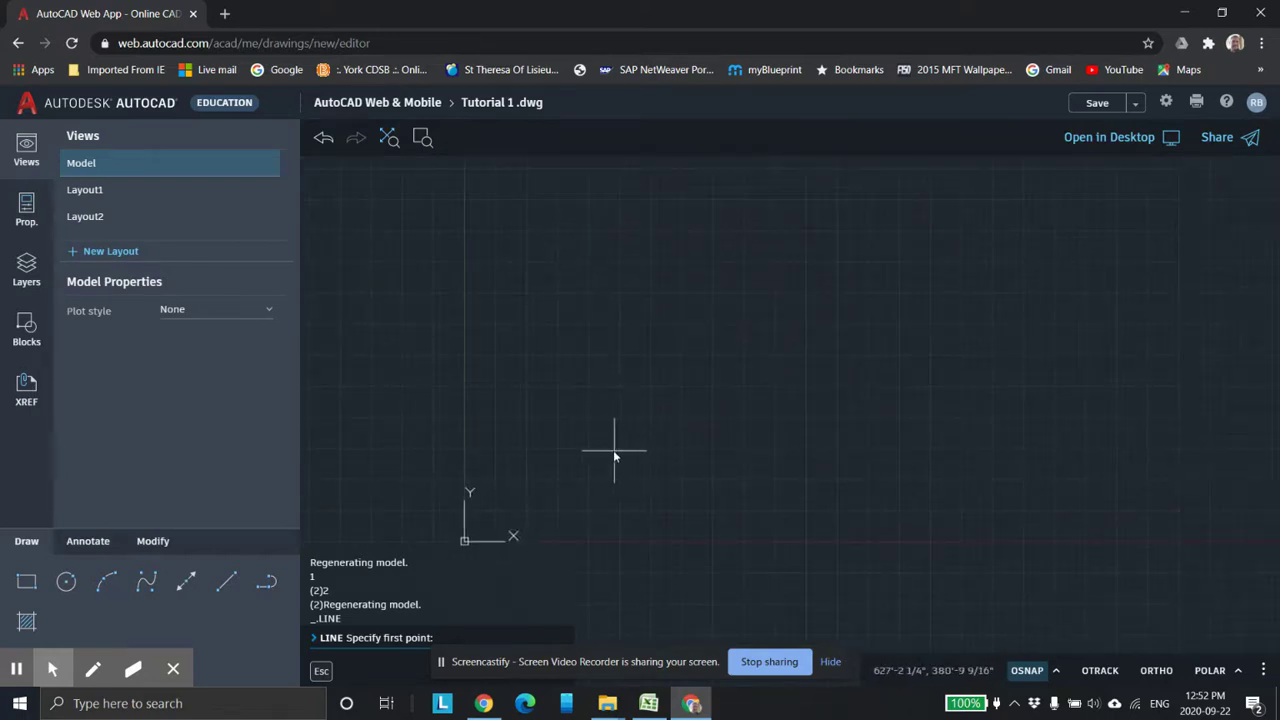
left_click(610, 450)
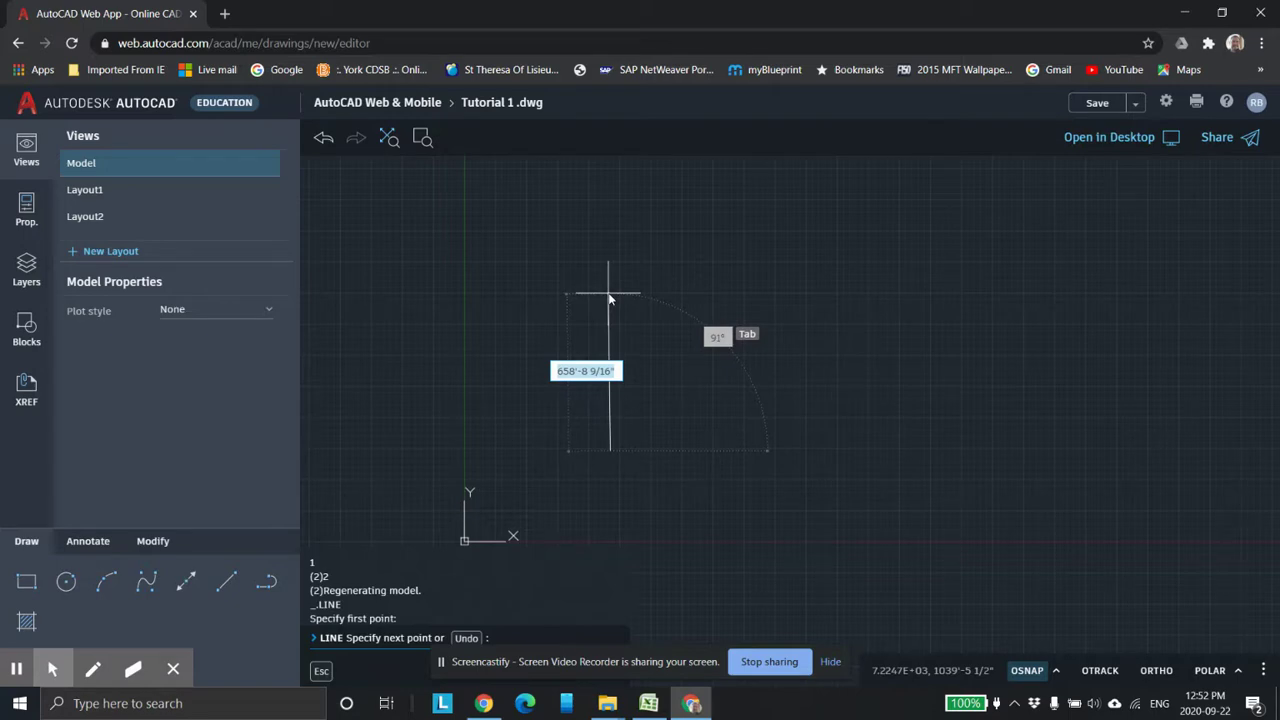
Enter a 20' length at 90° to draw the vertical wall, then end the command.
key("alt+Tab")
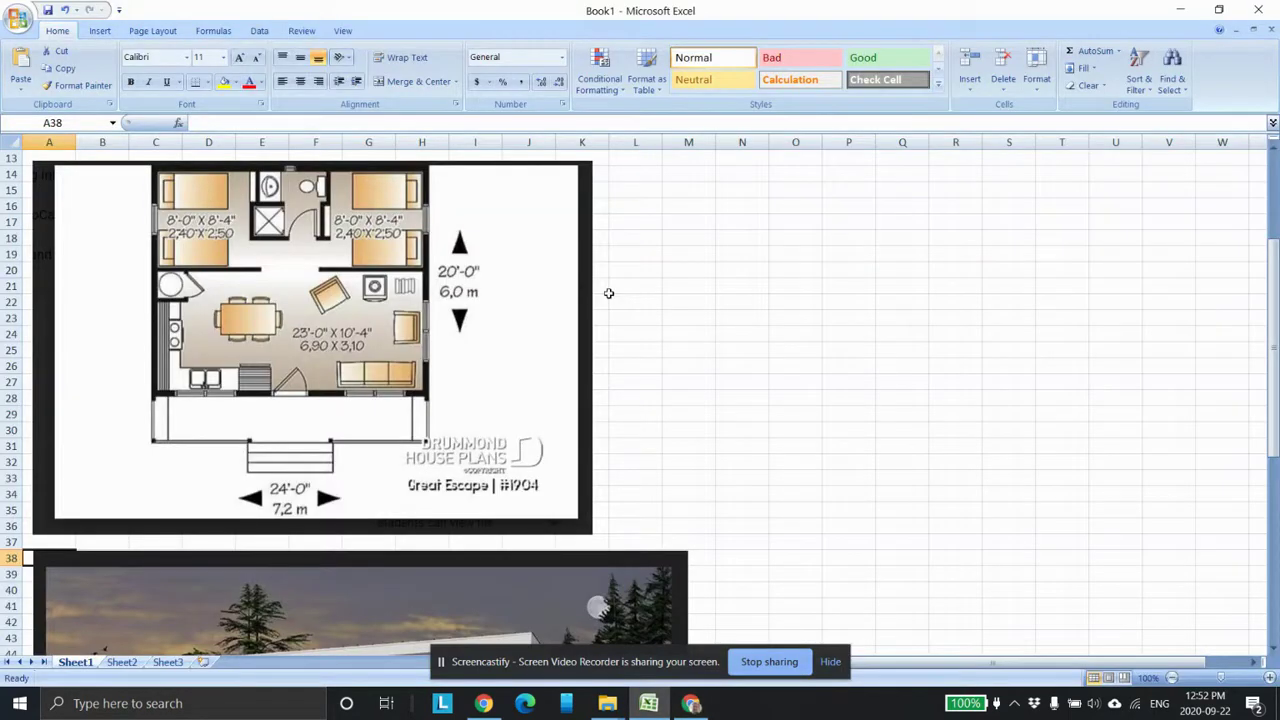
key("alt+Tab")
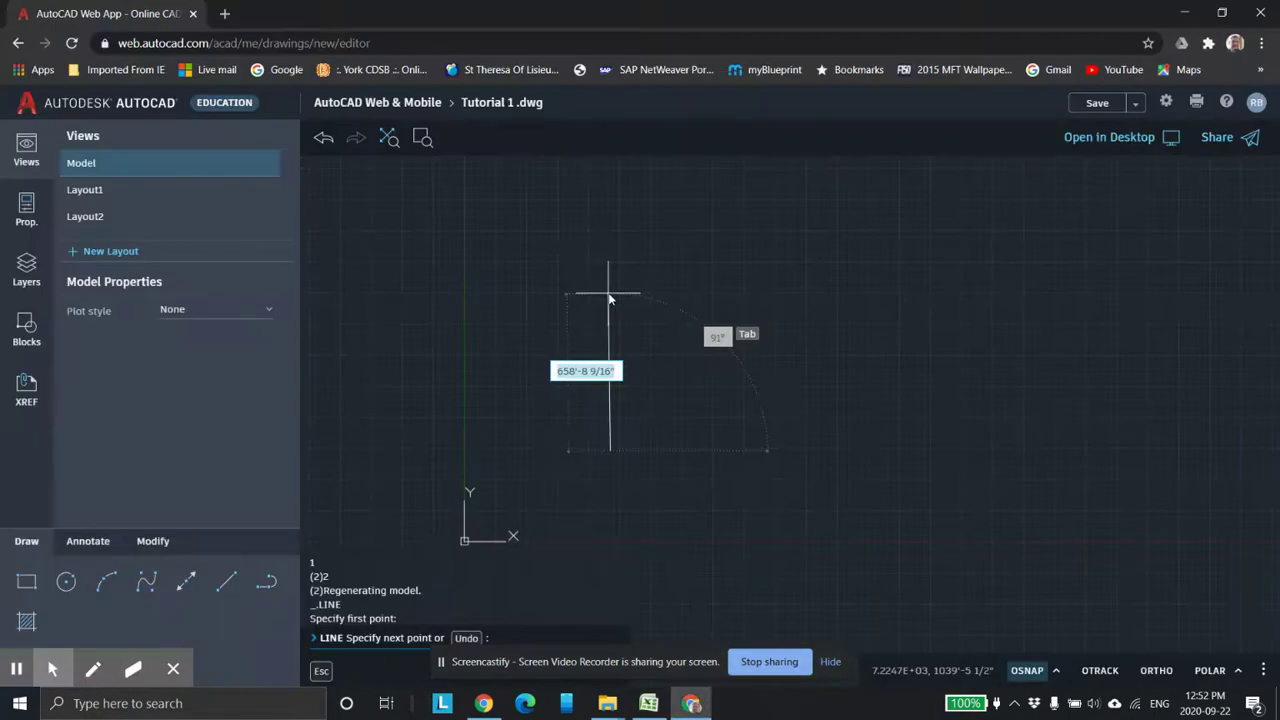
type("20")
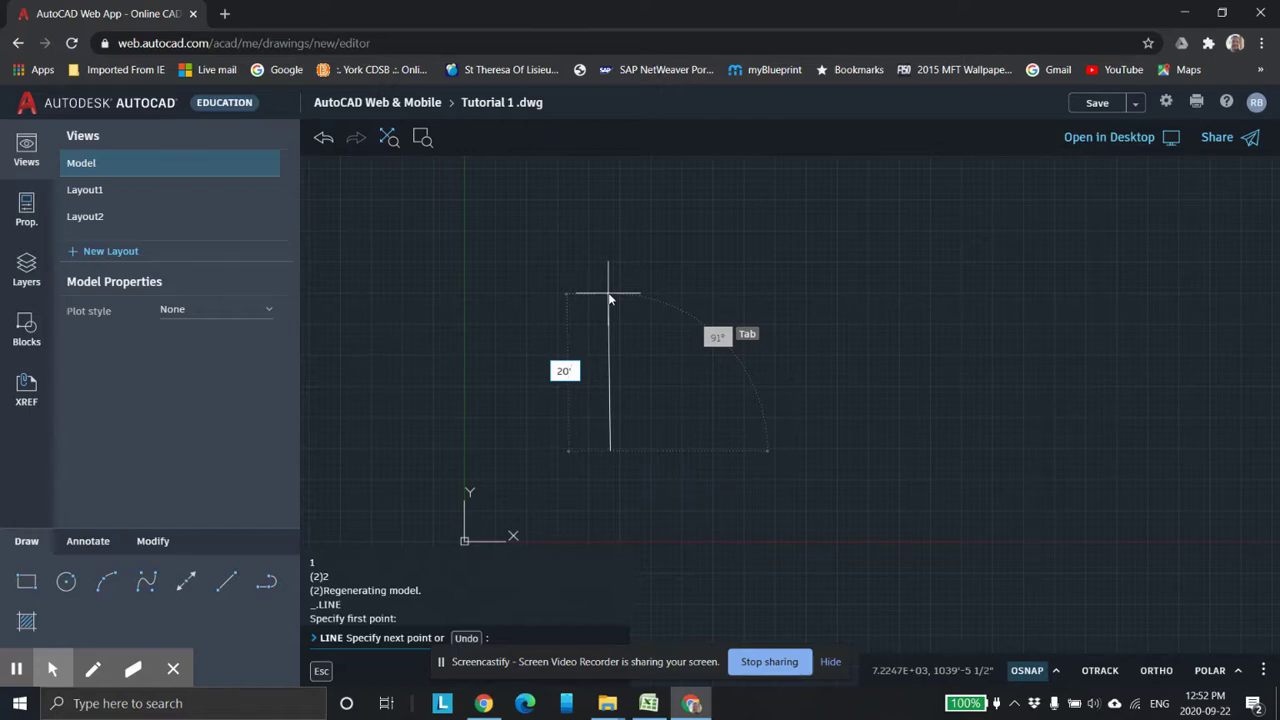
key("Tab")
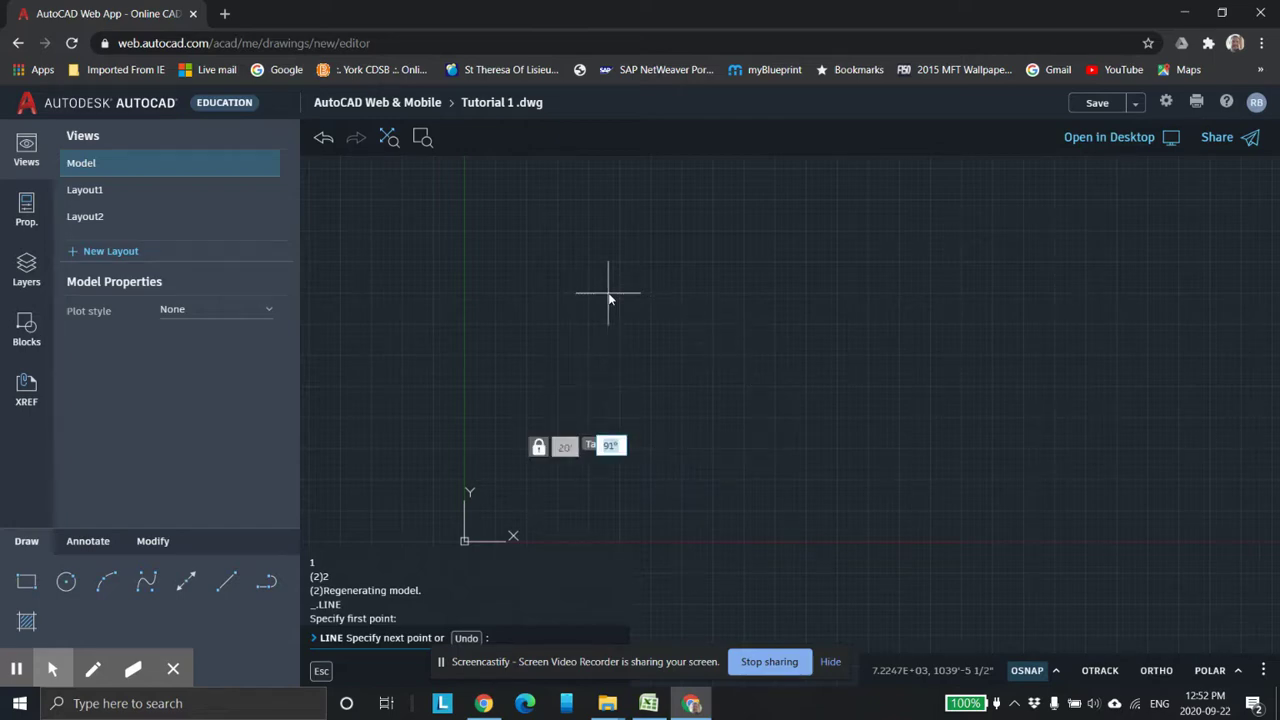
type("90")
key("Return")
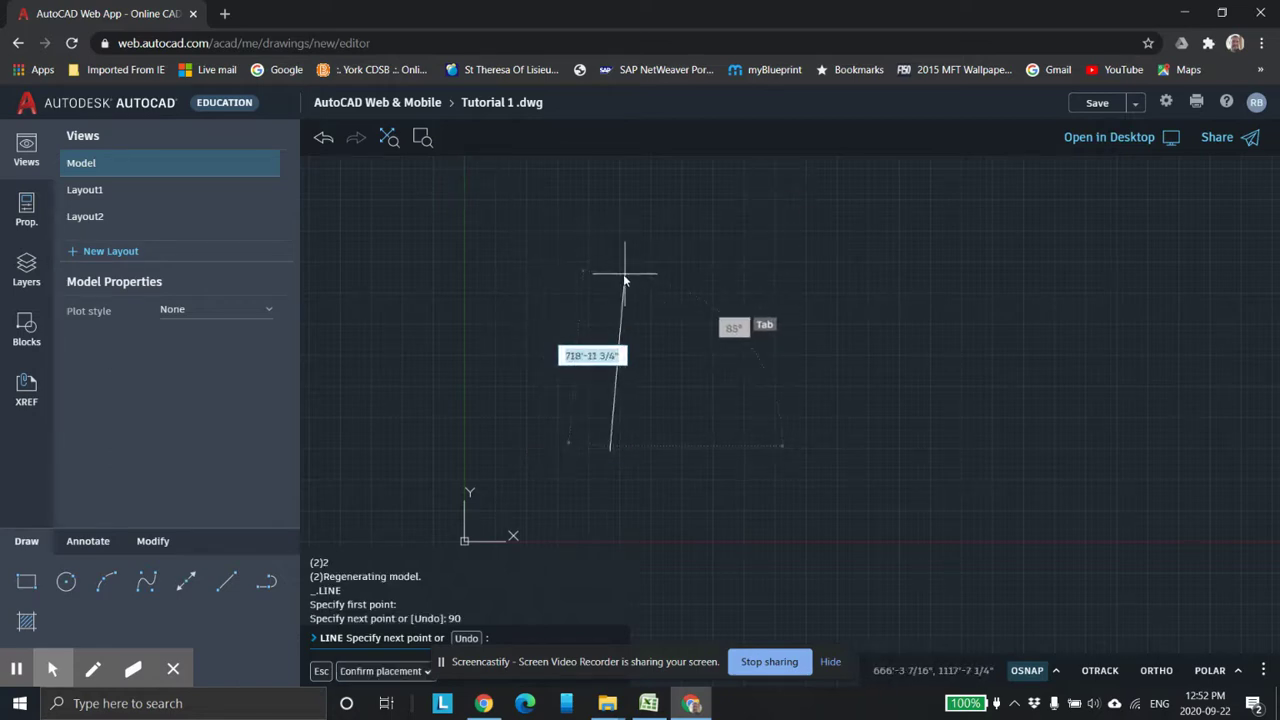
key("Escape")
key("Escape")
mouse_move(637, 434)
middle_mouse_down()
mouse_move(657, 314)
mouse_move(760, 414)
middle_mouse_up()
scroll(760, 414, "up", 3)
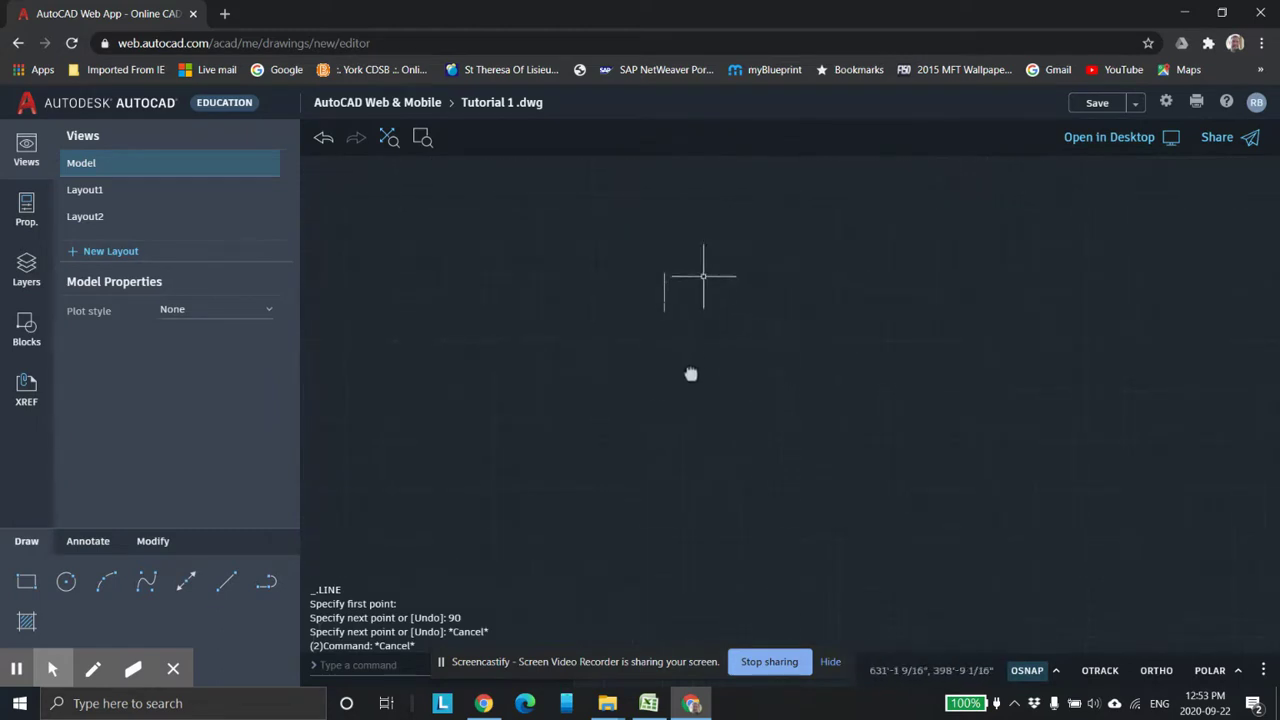
scroll(660, 395, "up", 2)
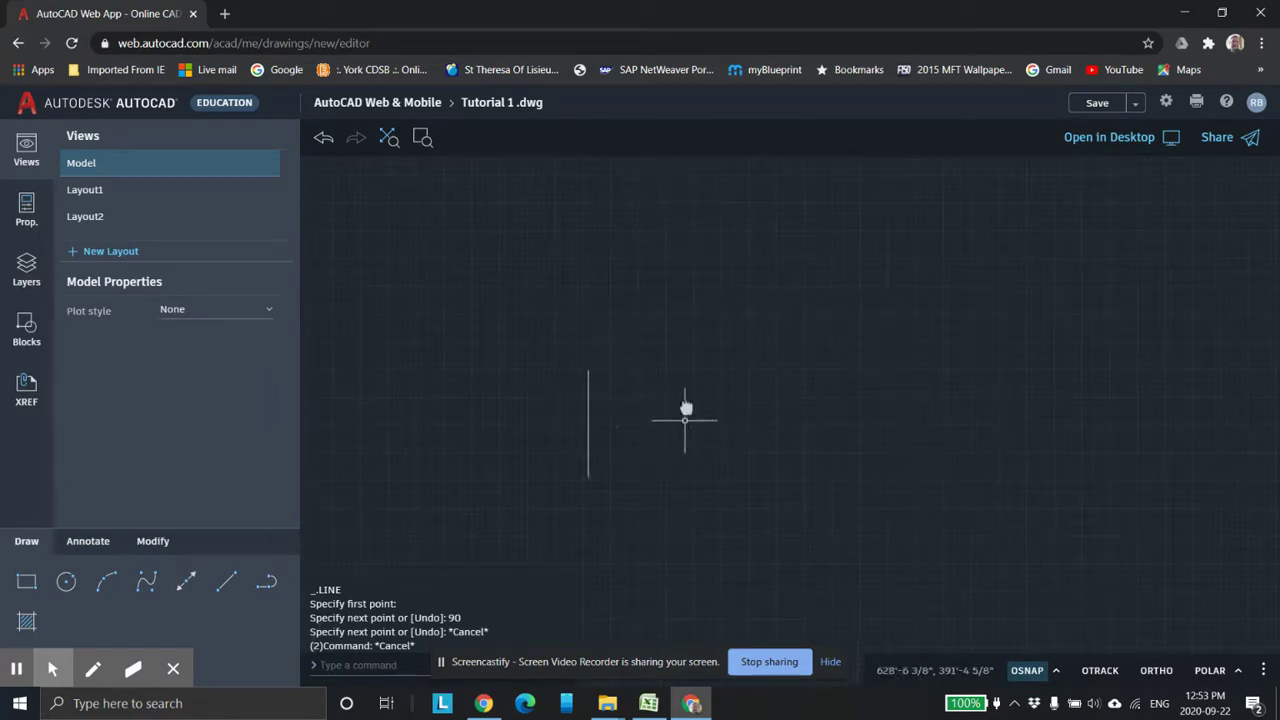
left_click(145, 541)
left_click(88, 541)
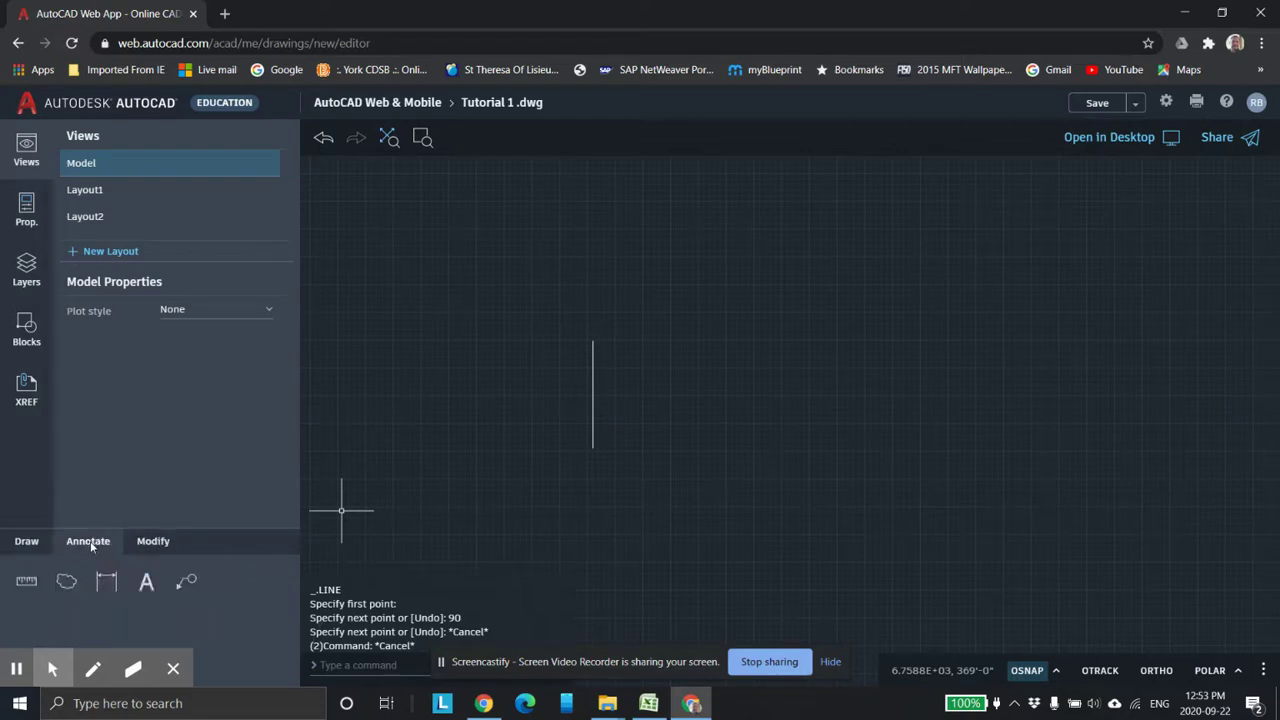
left_click(26, 581)
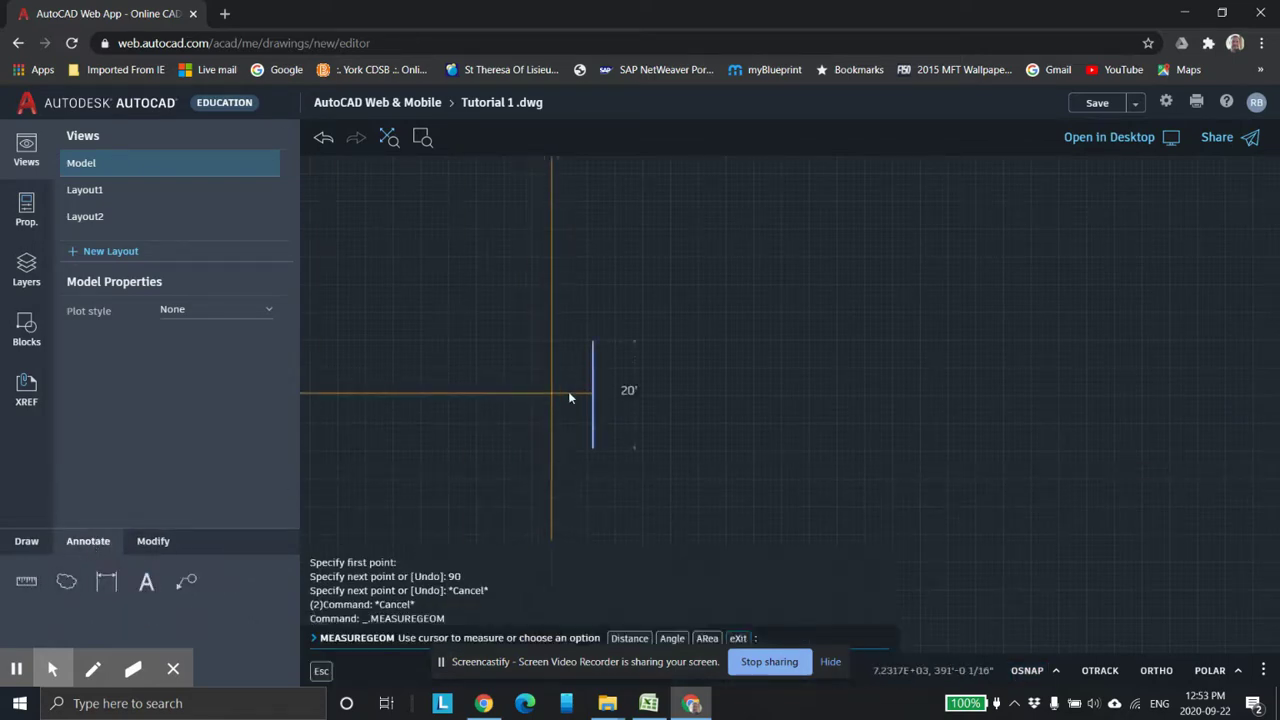
scroll(587, 397, "up", 5)
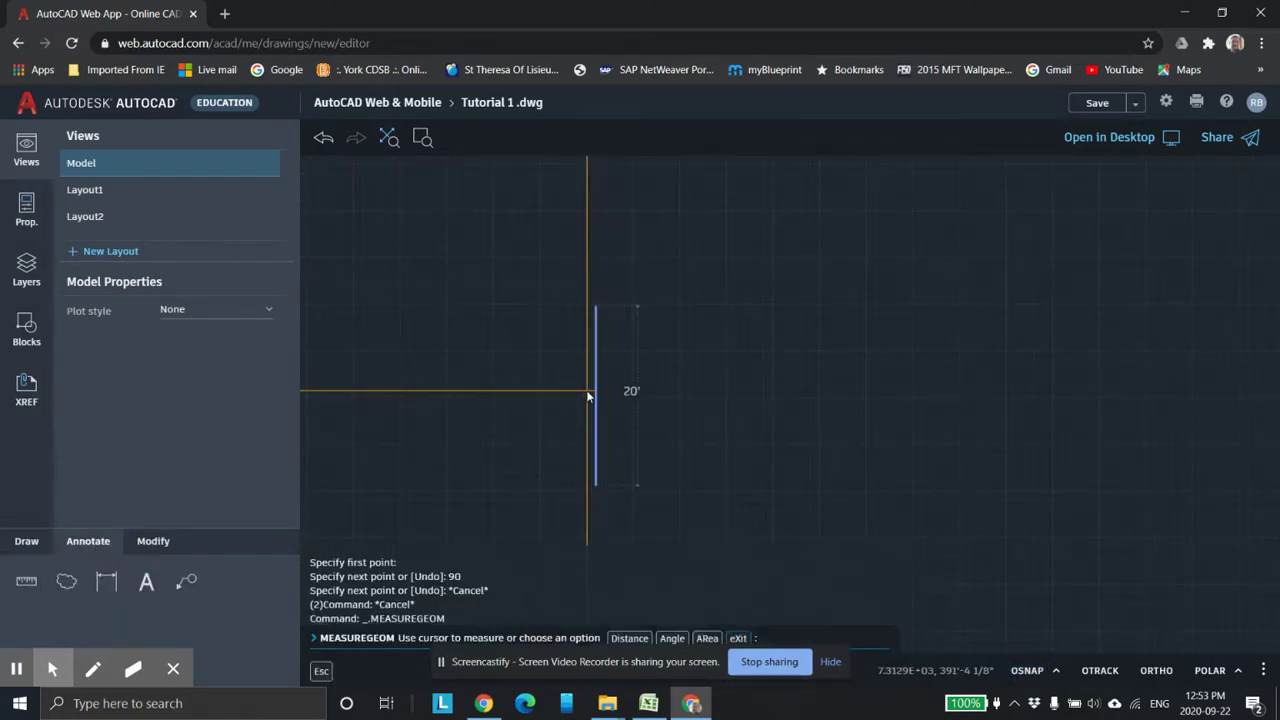
key("Escape")
scroll(622, 395, "down", 5)
middle_click_drag(689, 352, 520, 319)
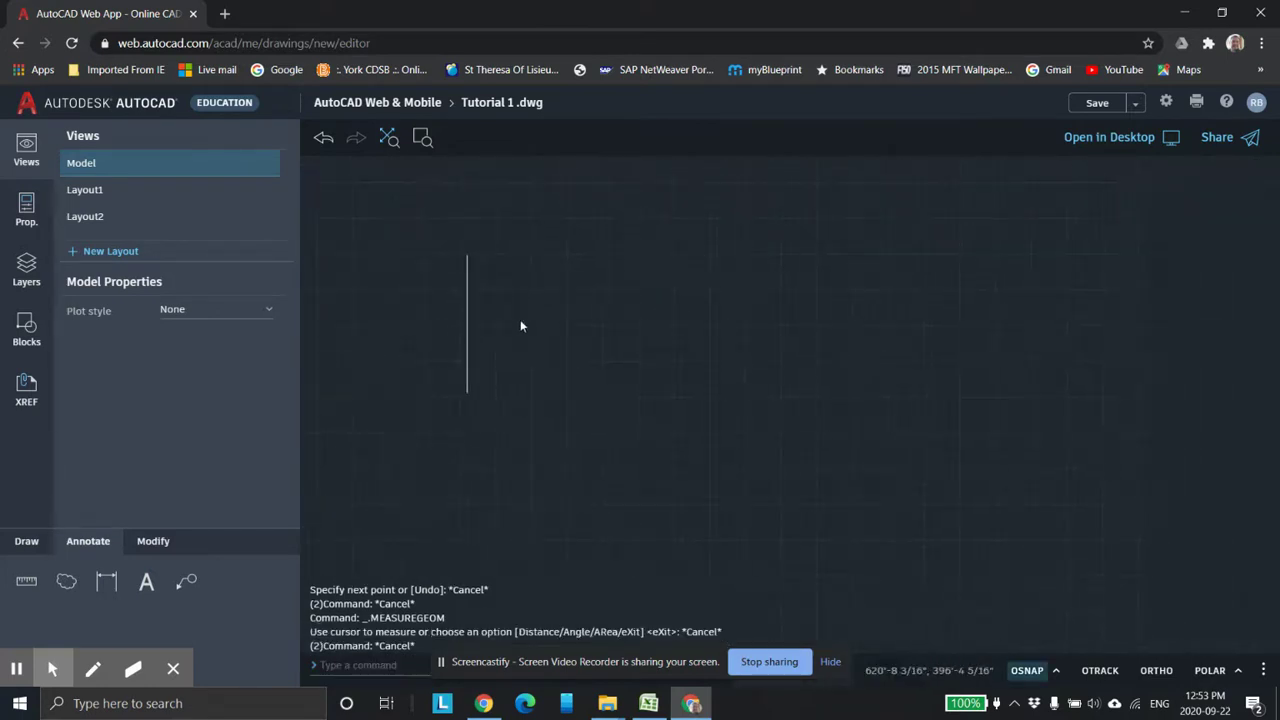
left_click(28, 541)
Draw a trial 24' line from the vertical wall's top at angle 9, then cancel.
left_click(226, 581)
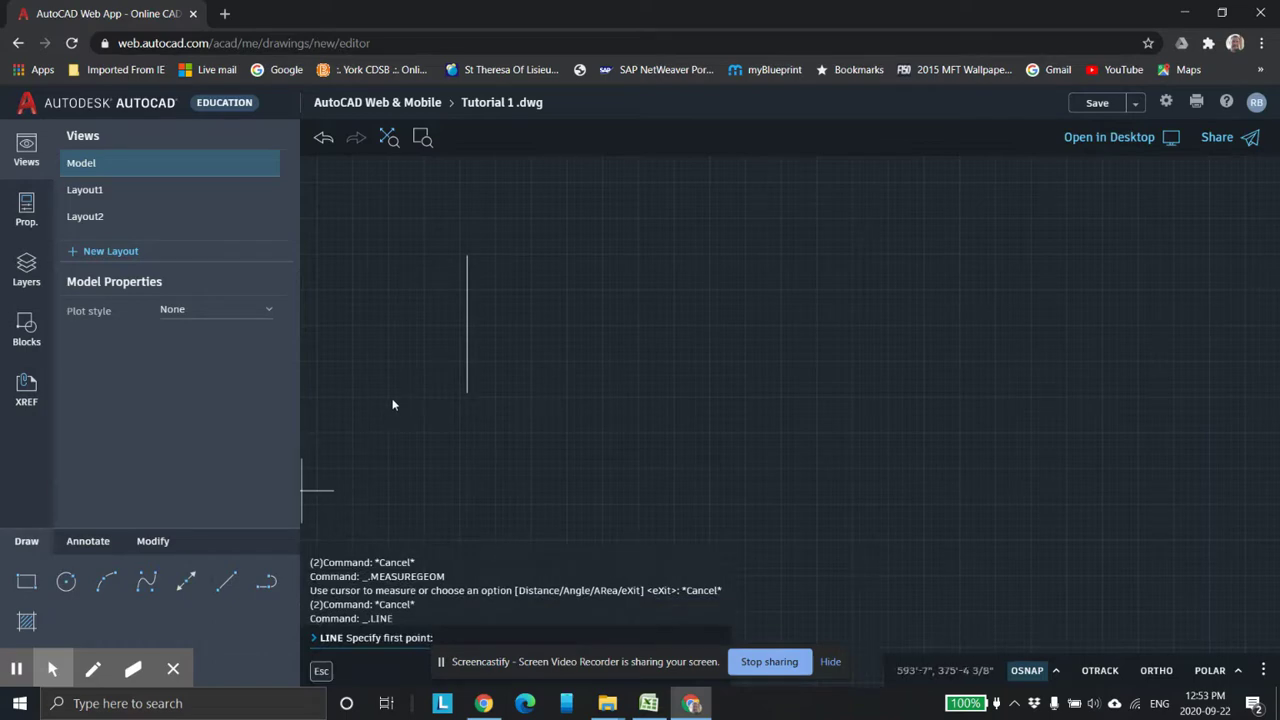
left_click(469, 256)
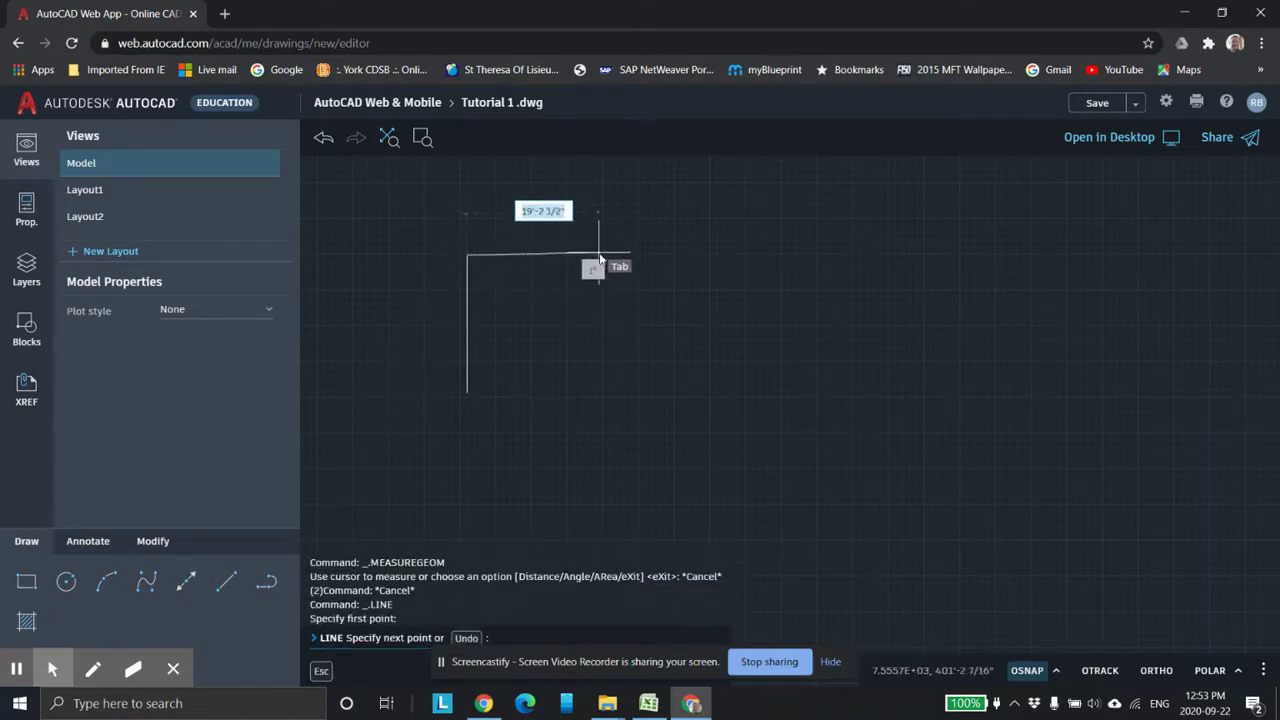
type("24")
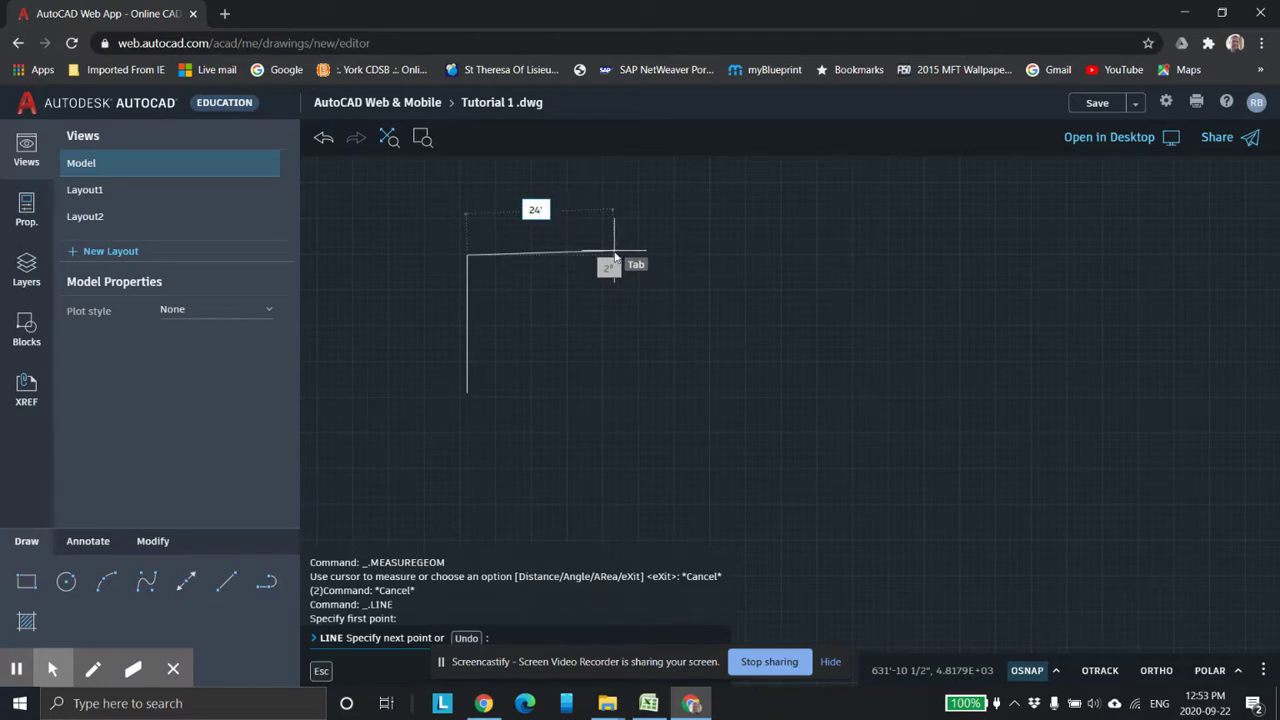
key("Tab")
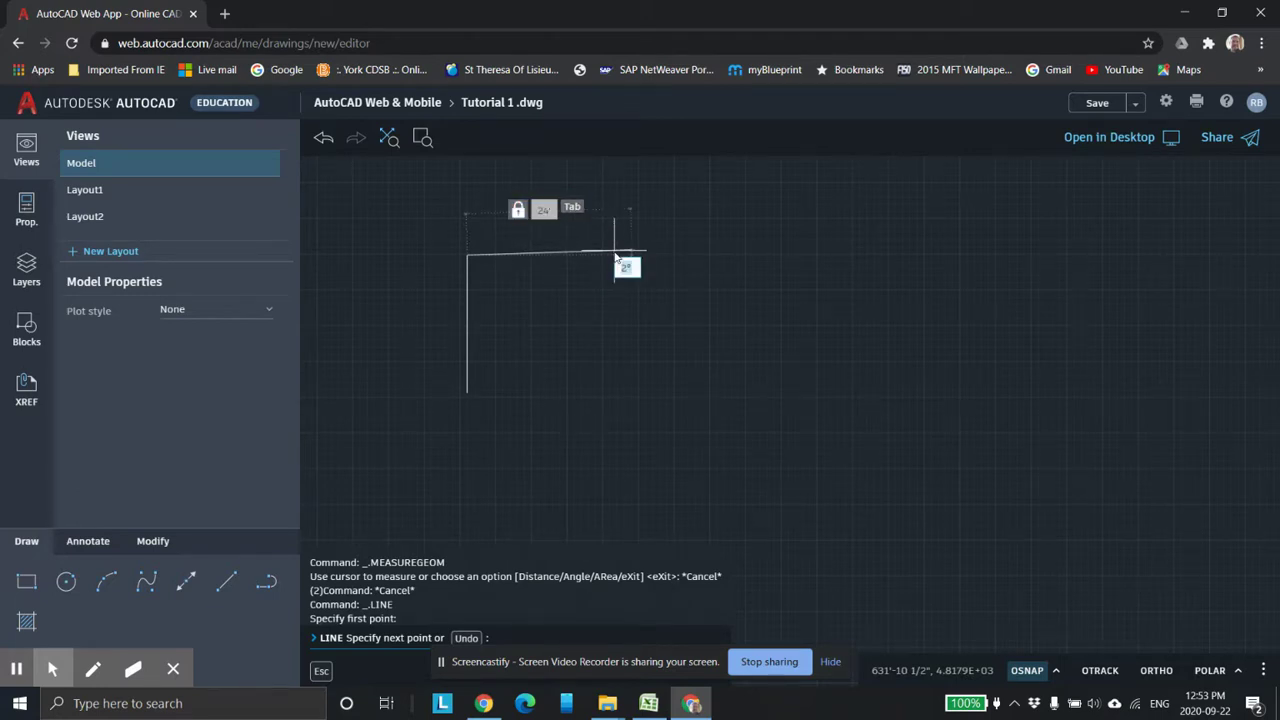
type("90")
key("Return")
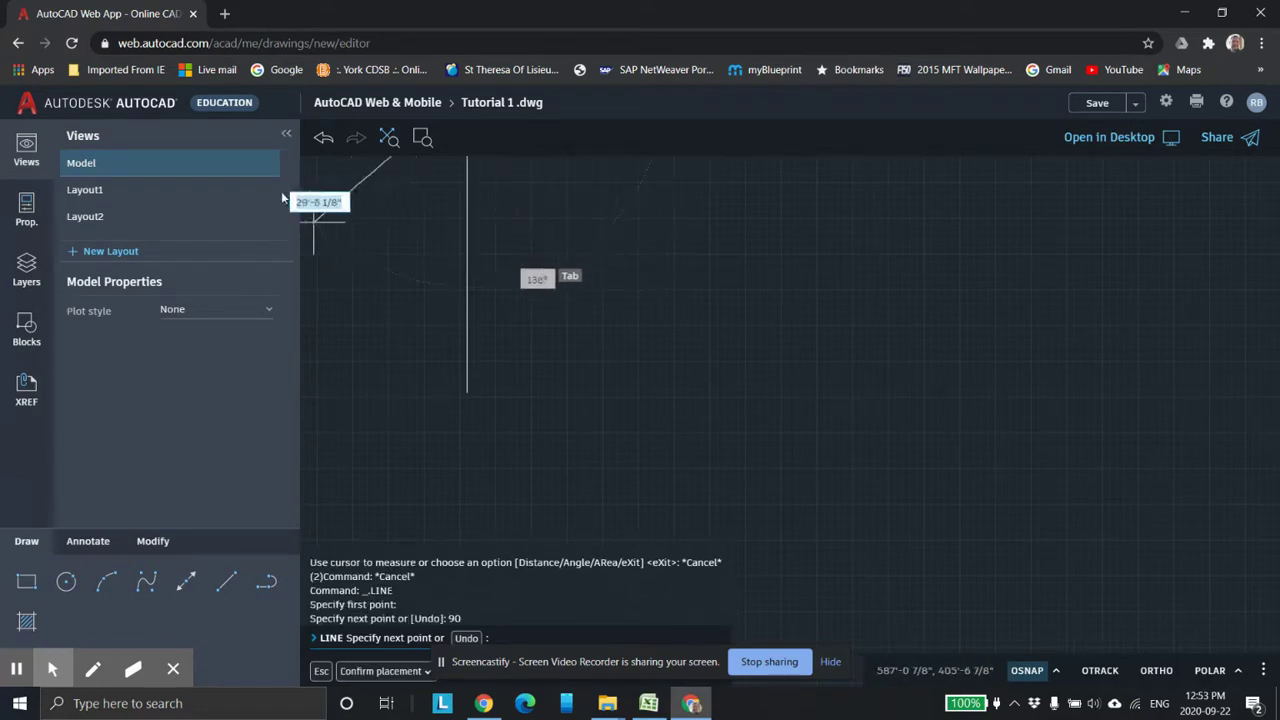
key("Escape")
key("Escape")
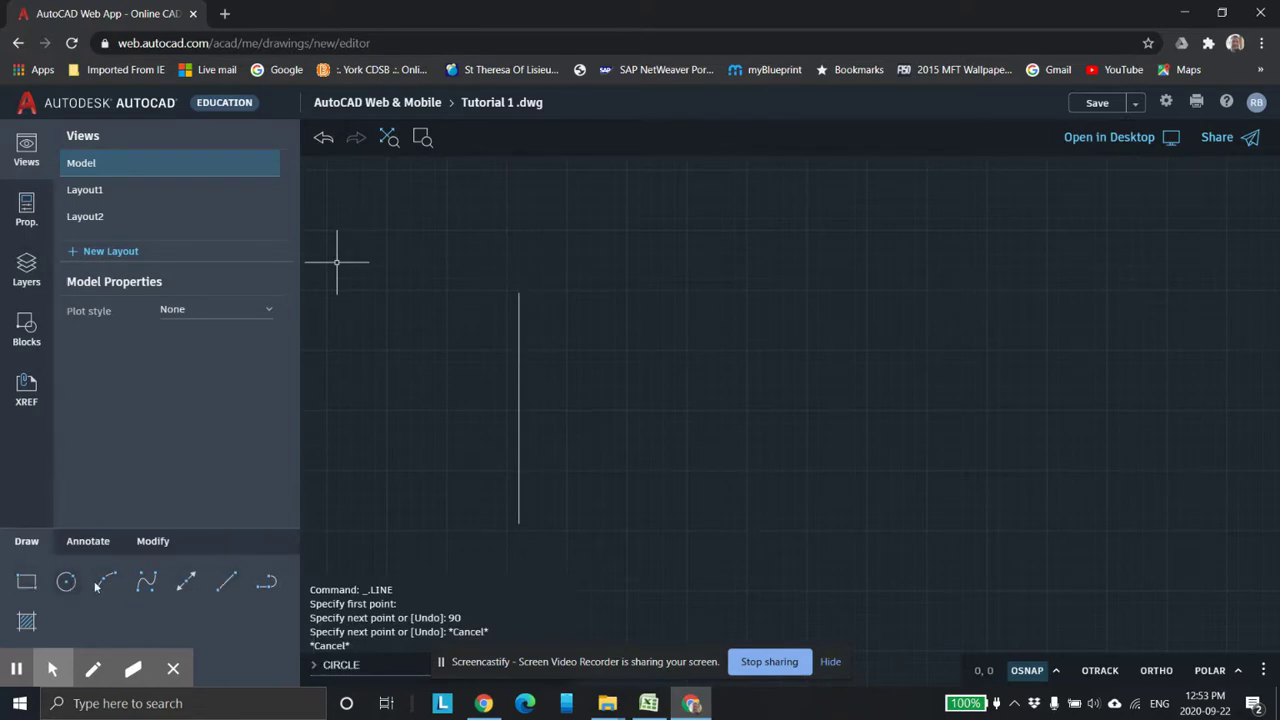
Draw a 24' horizontal line at 0° from the vertical wall's top end.
left_click(226, 581)
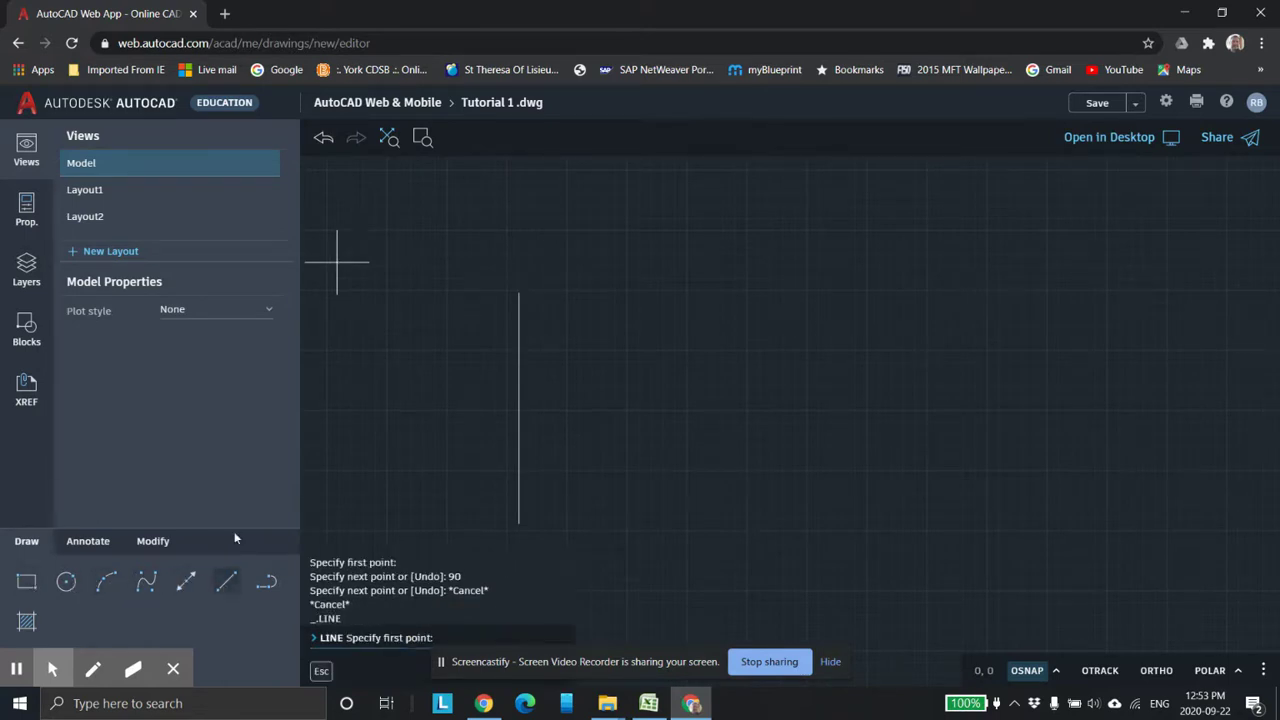
left_click(518, 293)
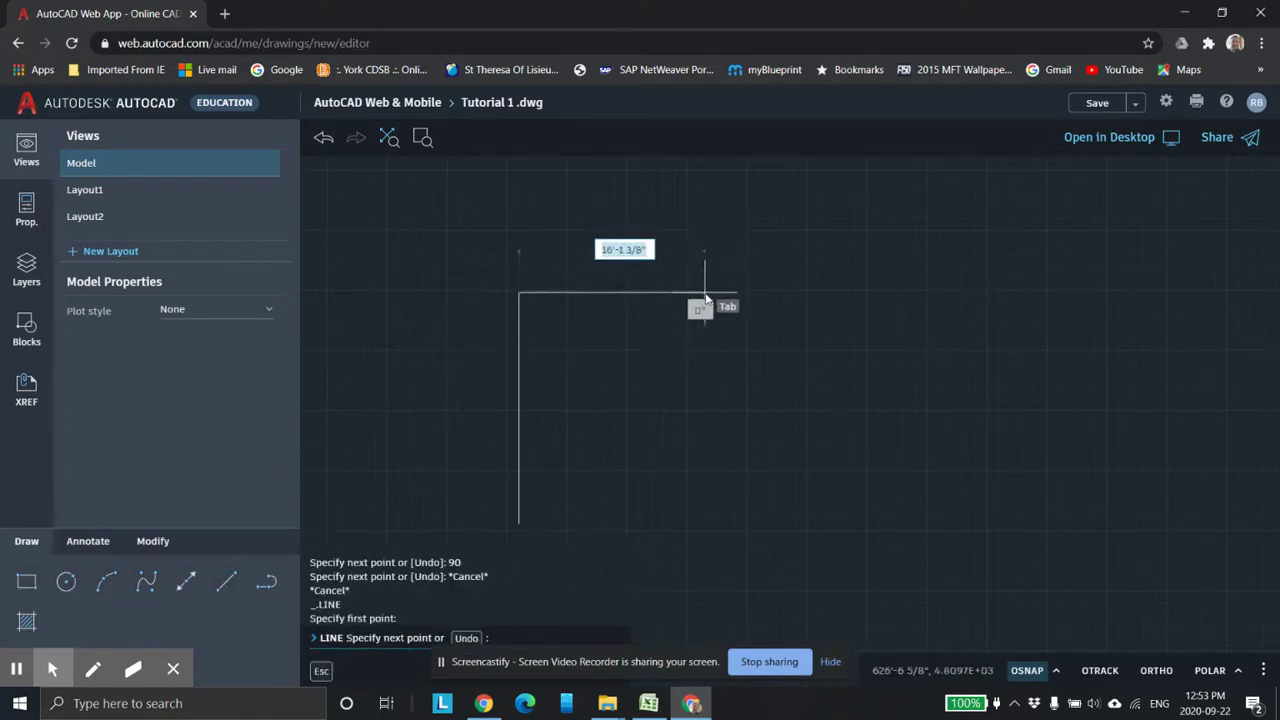
type("24")
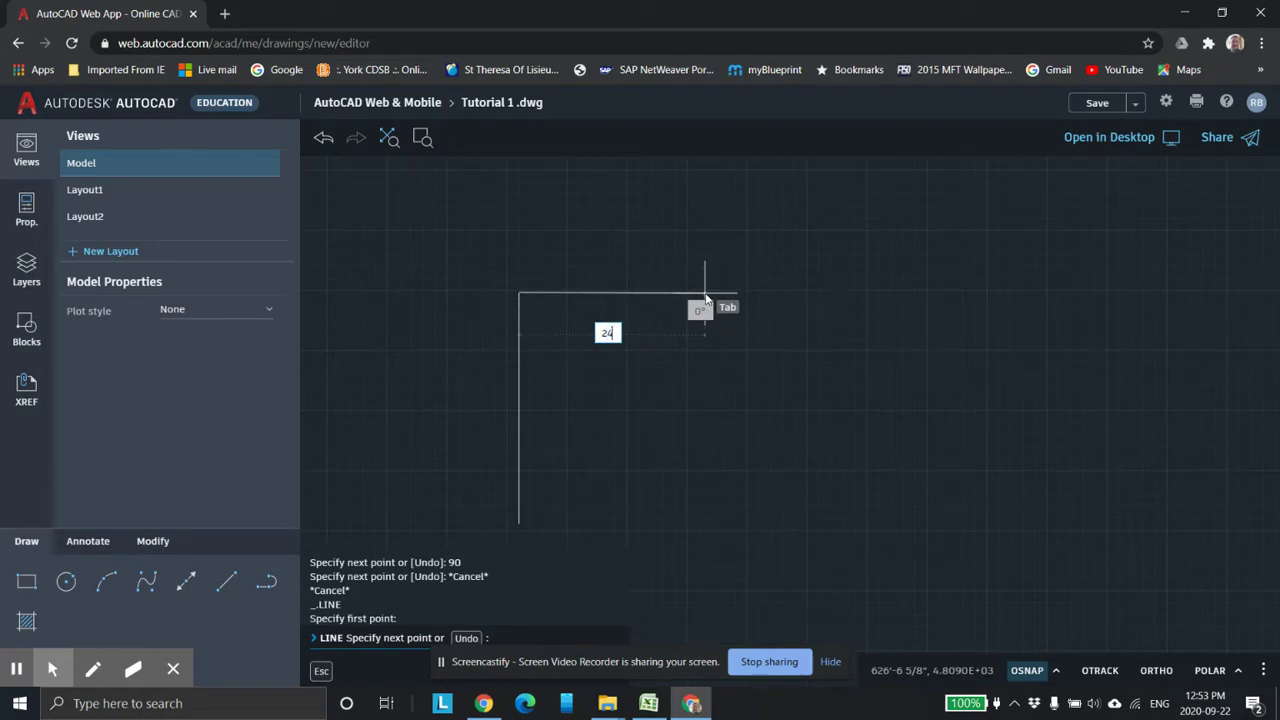
key("Tab")
type("0")
key("Return")
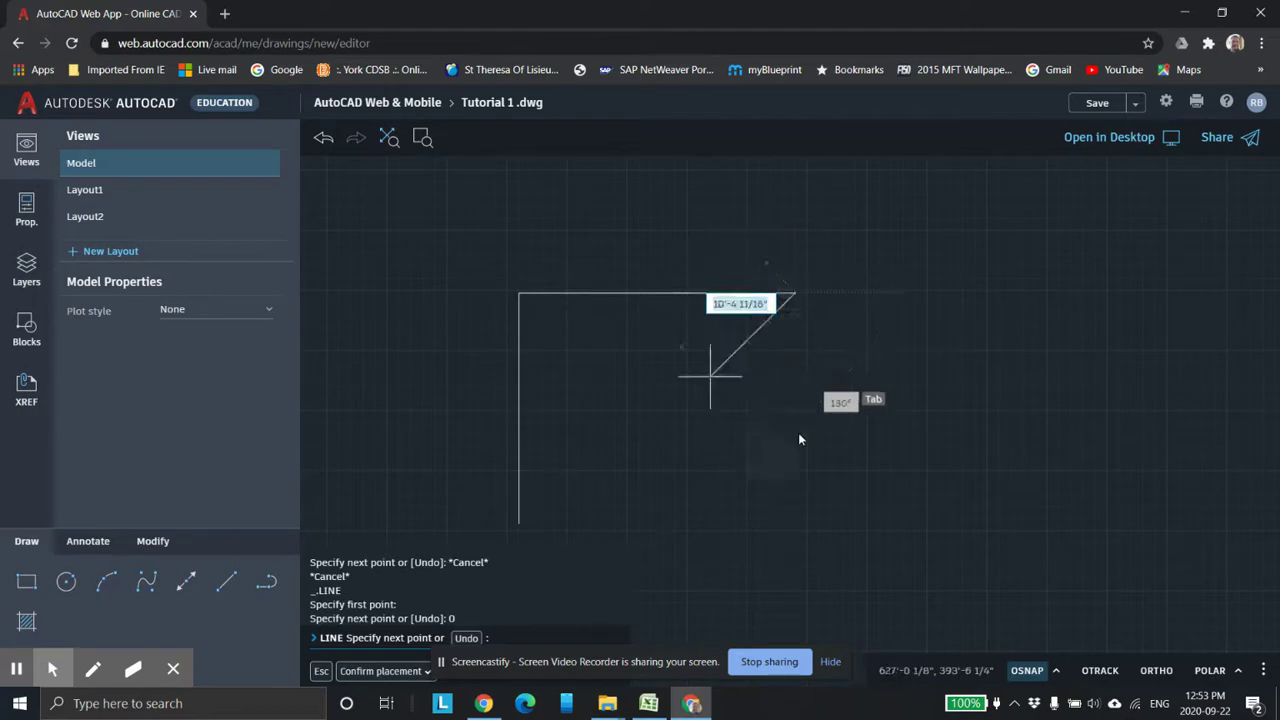
key("Escape")
Erase both the top horizontal line and the vertical line.
scroll(790, 499, "down", 1)
scroll(790, 499, "up", 2)
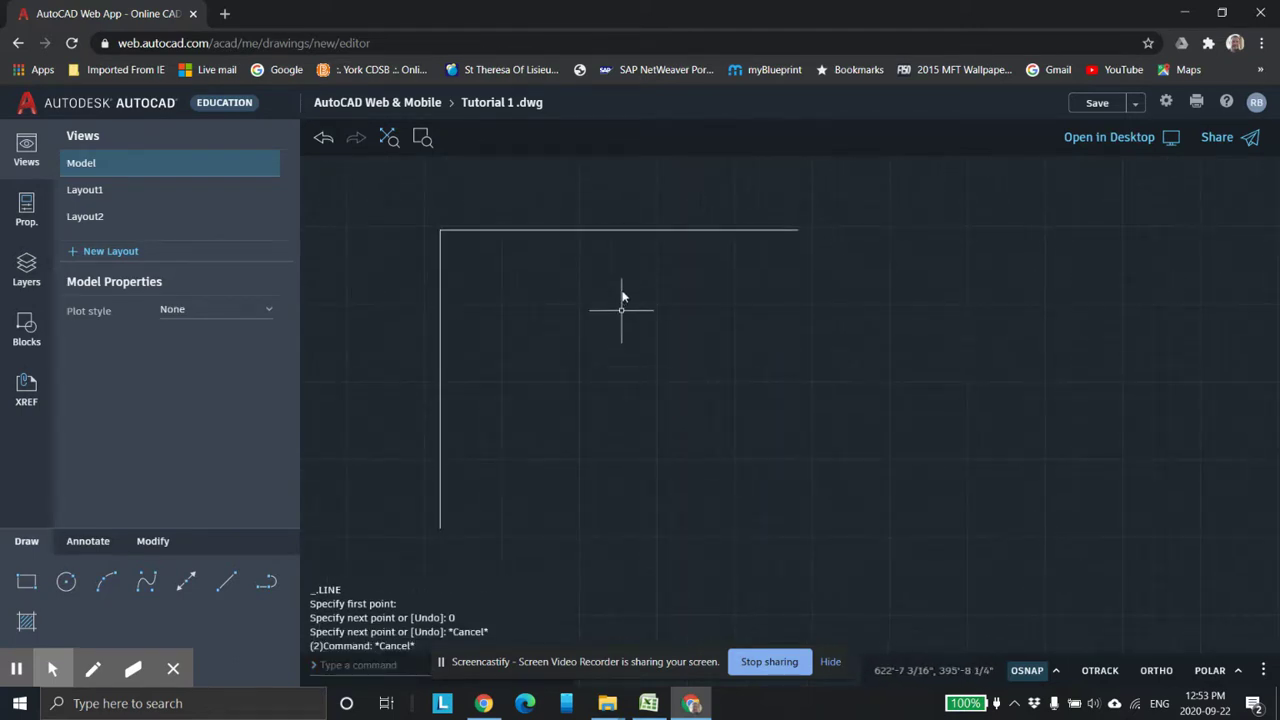
left_click(629, 231)
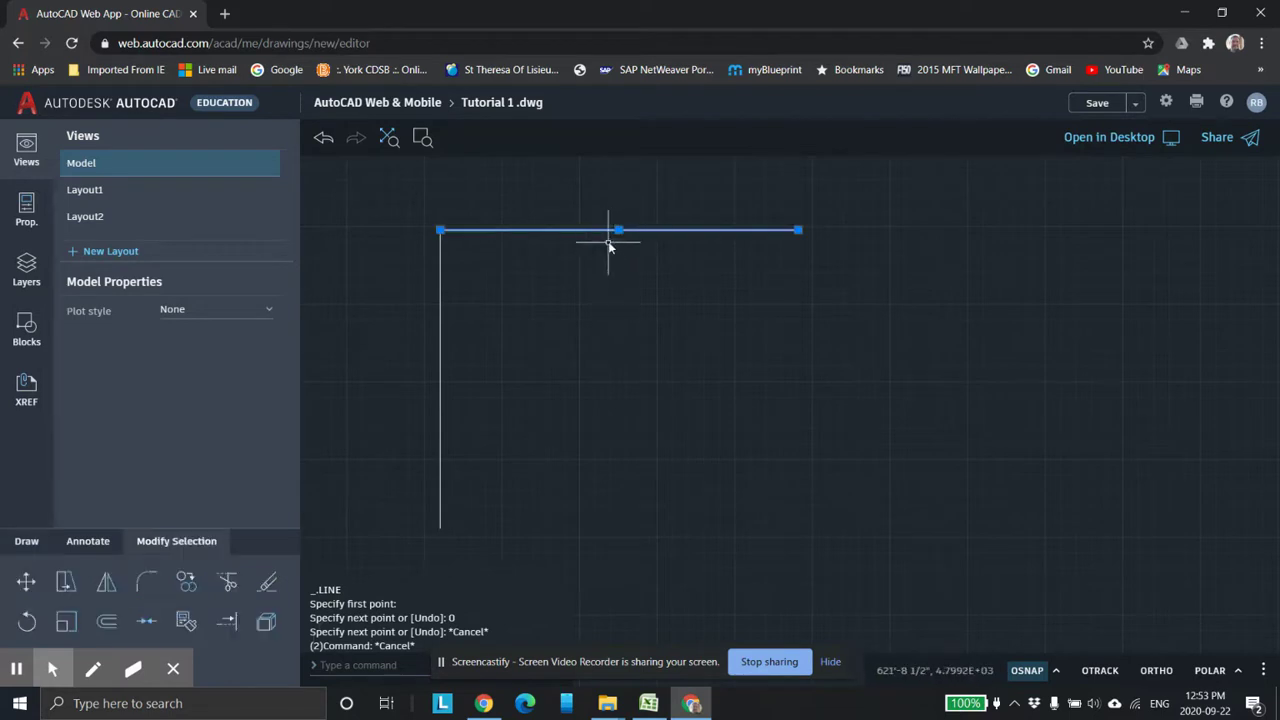
key("Delete")
left_click(439, 331)
key("Delete")
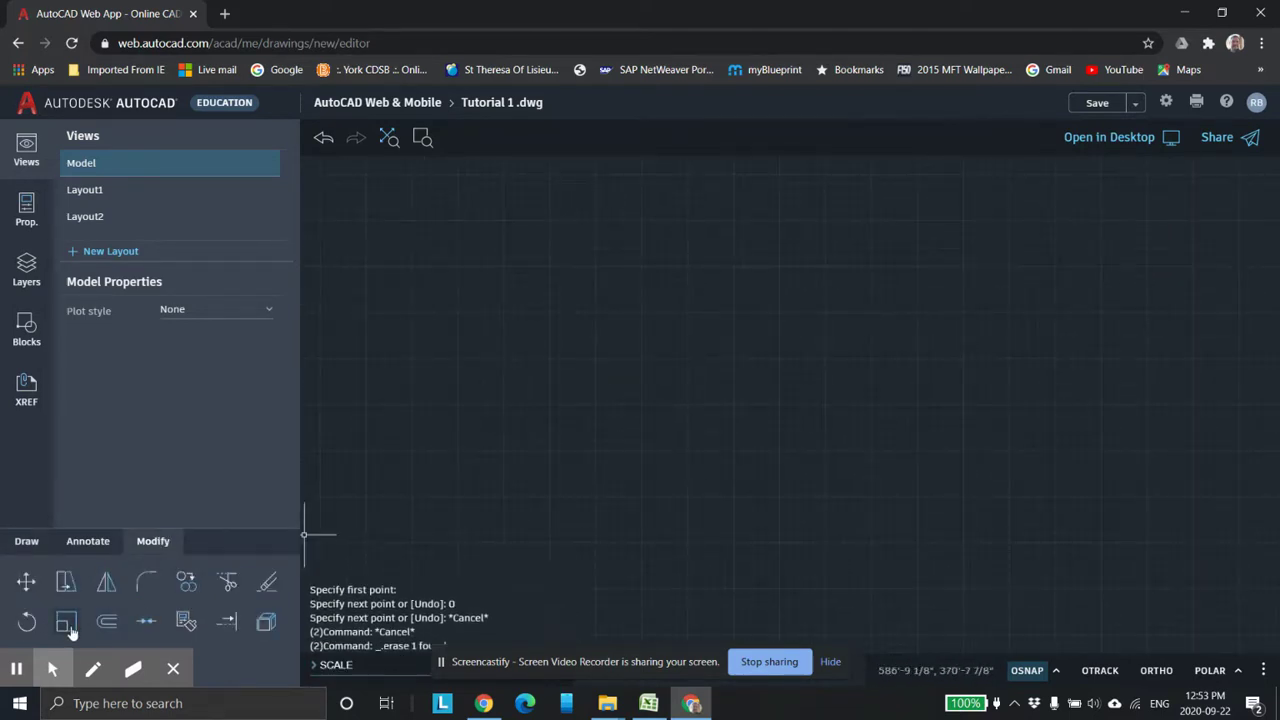
Draw a freehand trial rectangle from two picked corners, then window-select it.
left_click(27, 541)
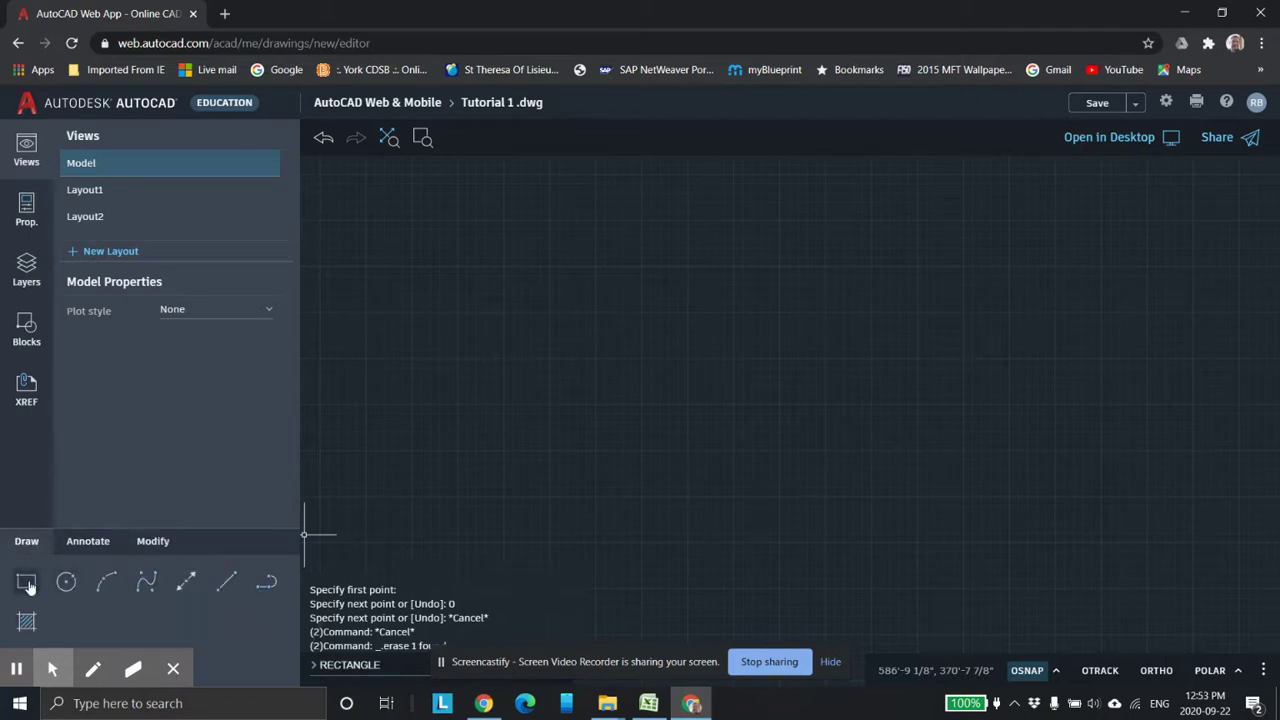
left_click(26, 581)
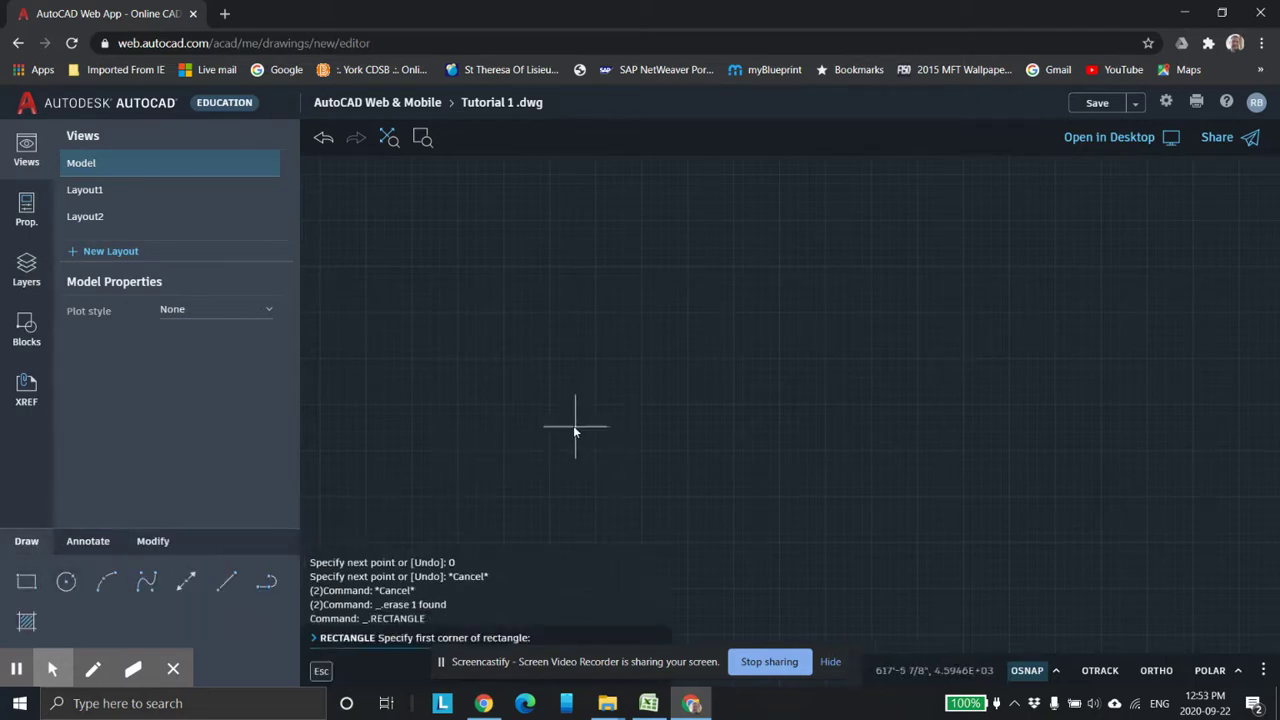
left_click(498, 483)
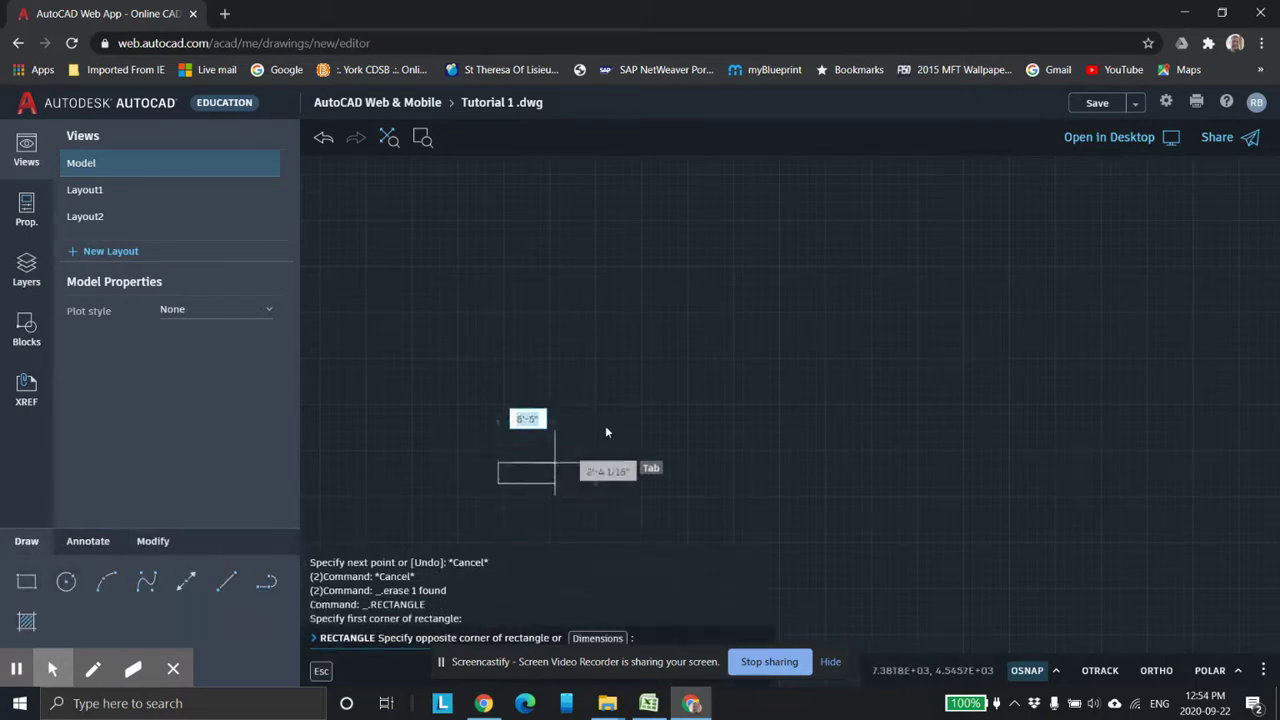
left_click(660, 324)
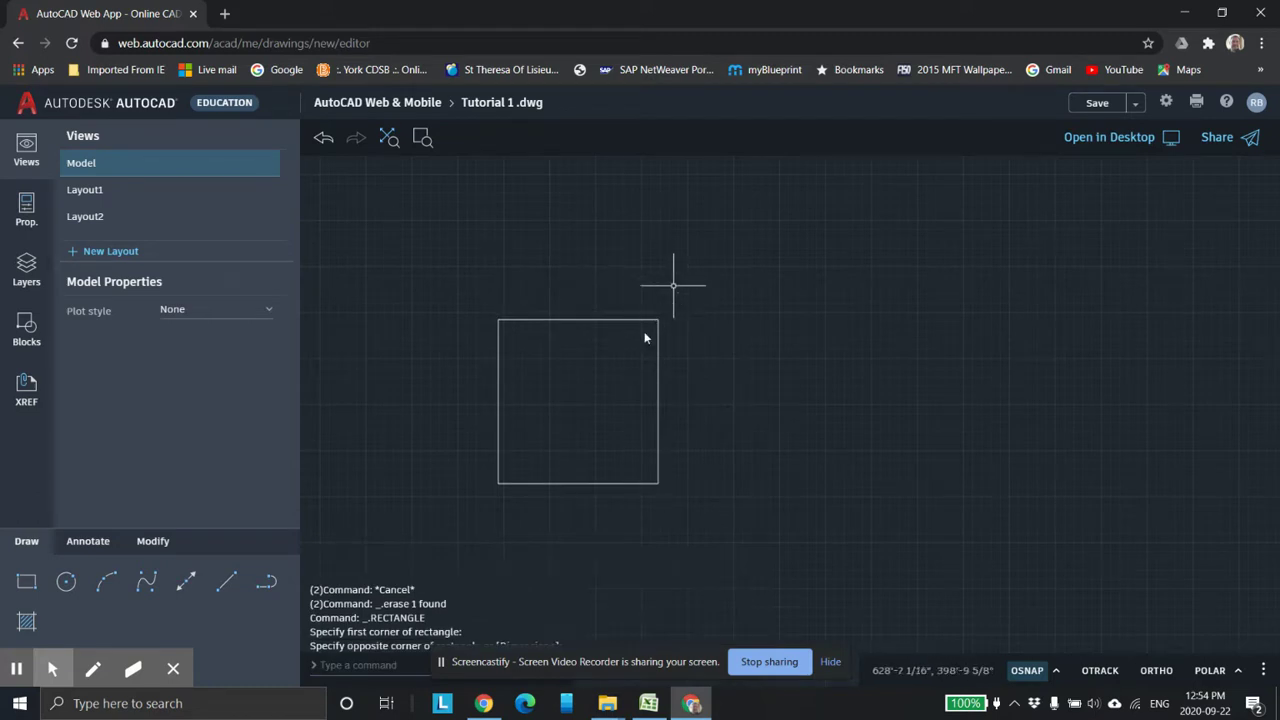
left_click(440, 284)
left_click(768, 568)
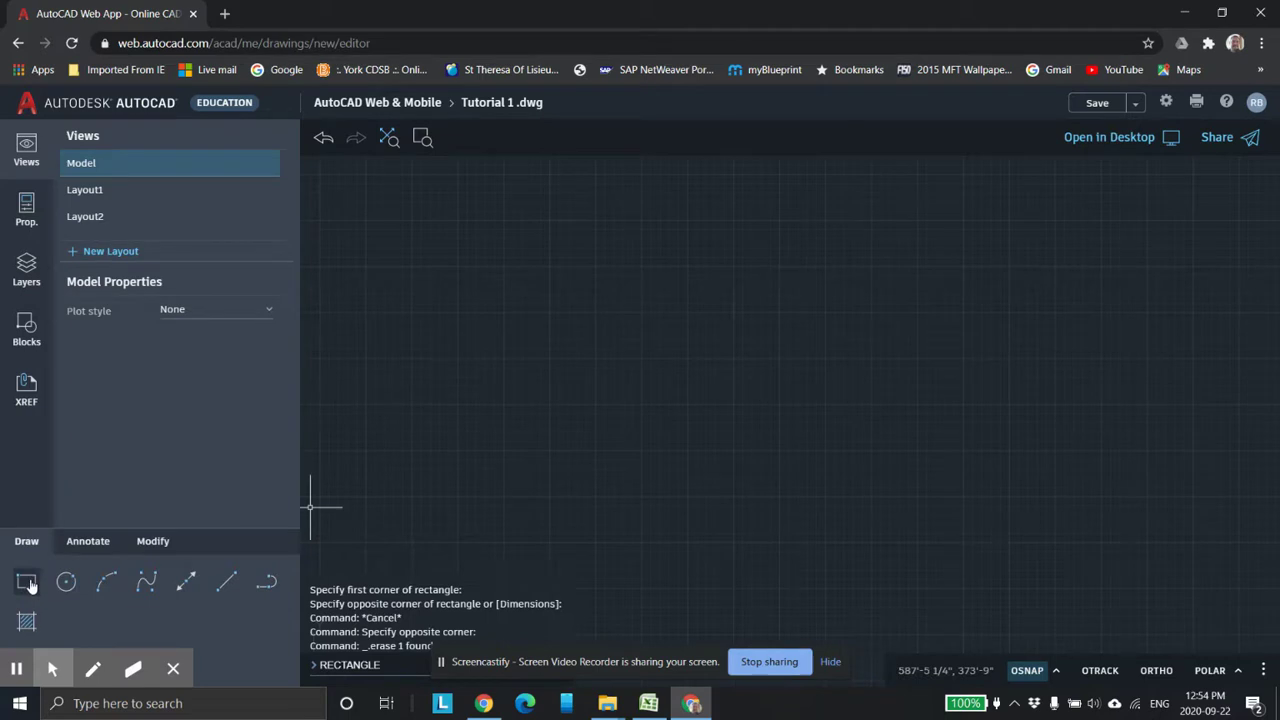
Redraw the rectangle at 24'0" wide by 20' high and center it in view.
left_click(26, 581)
left_click(485, 510)
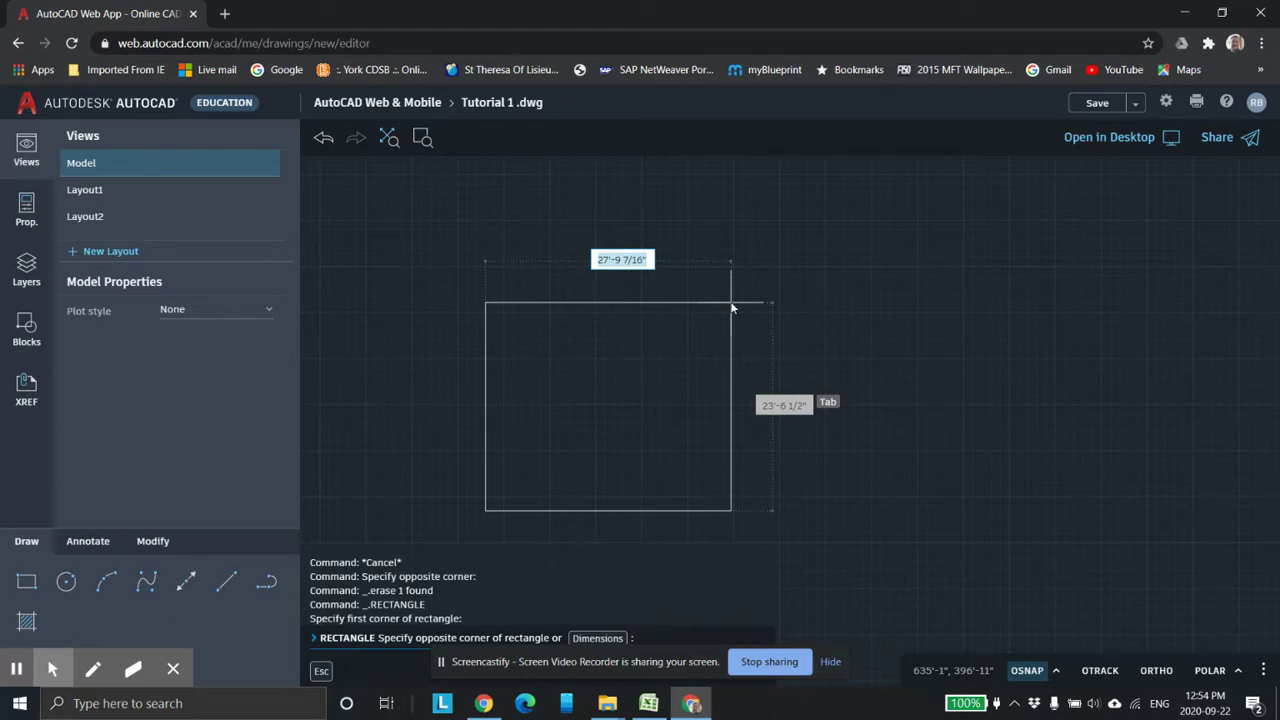
key("alt+Tab")
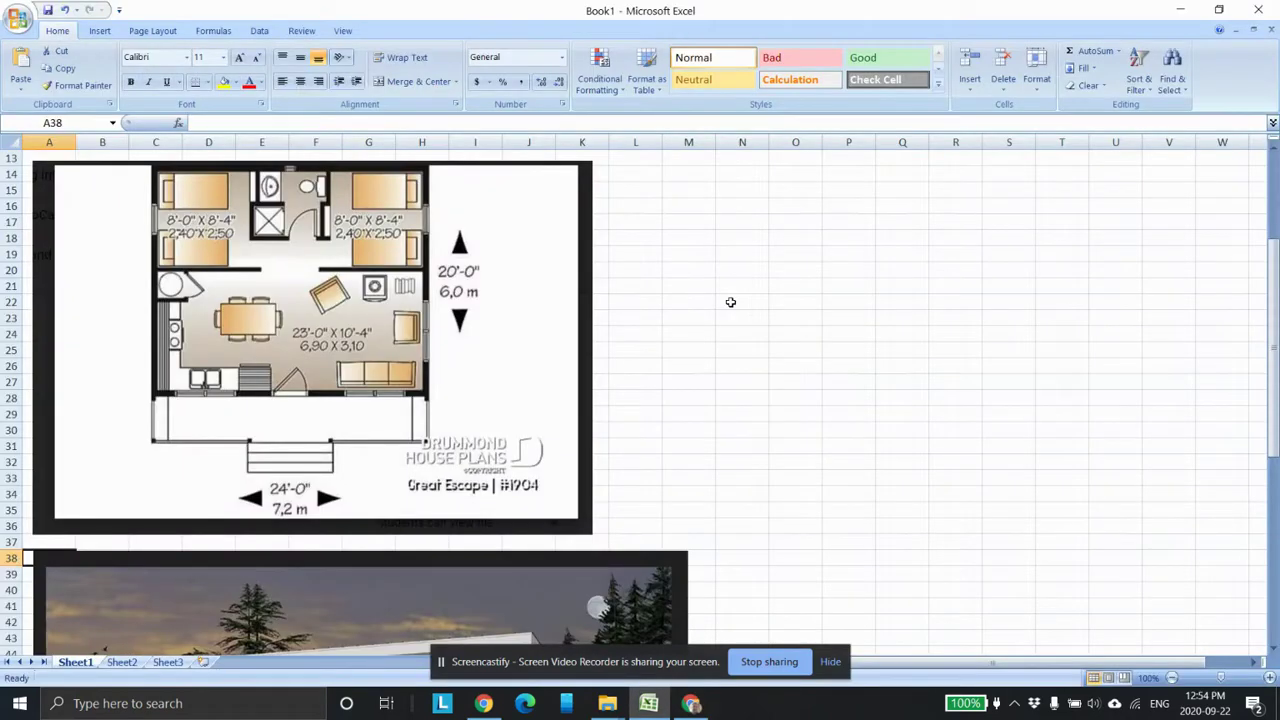
key("alt+Tab")
type("24'")
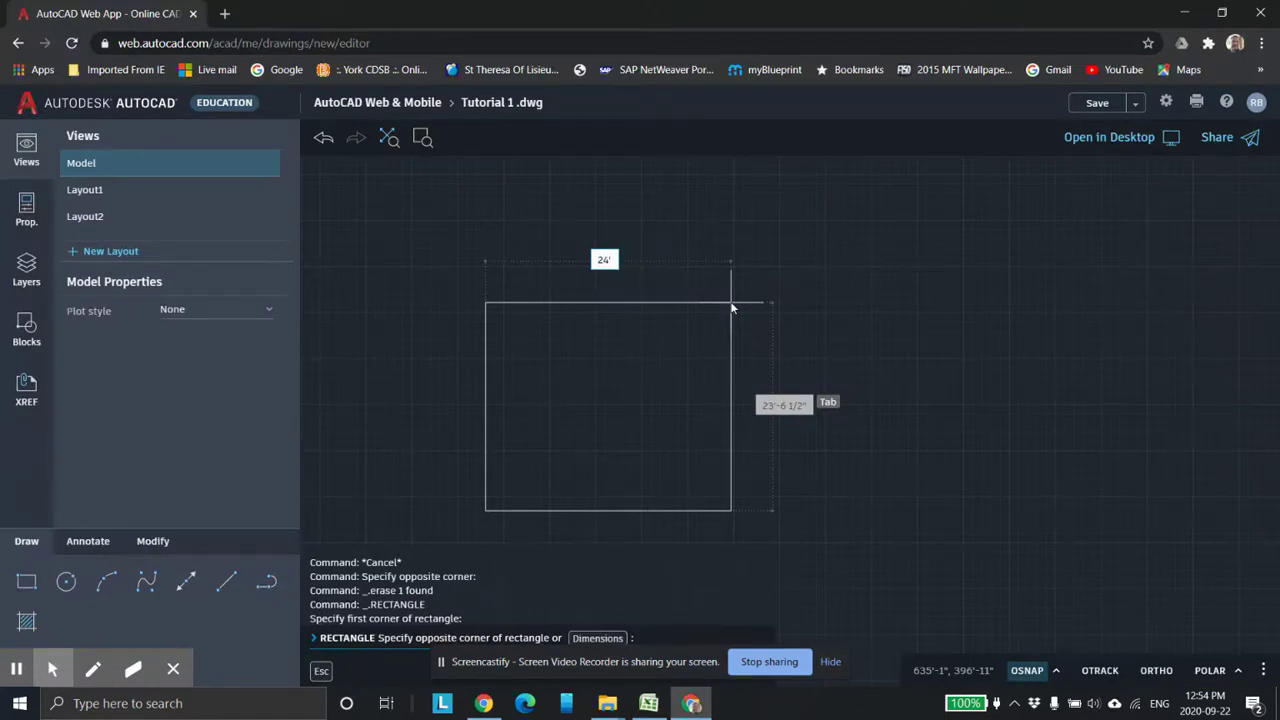
type("0\"")
key("Tab")
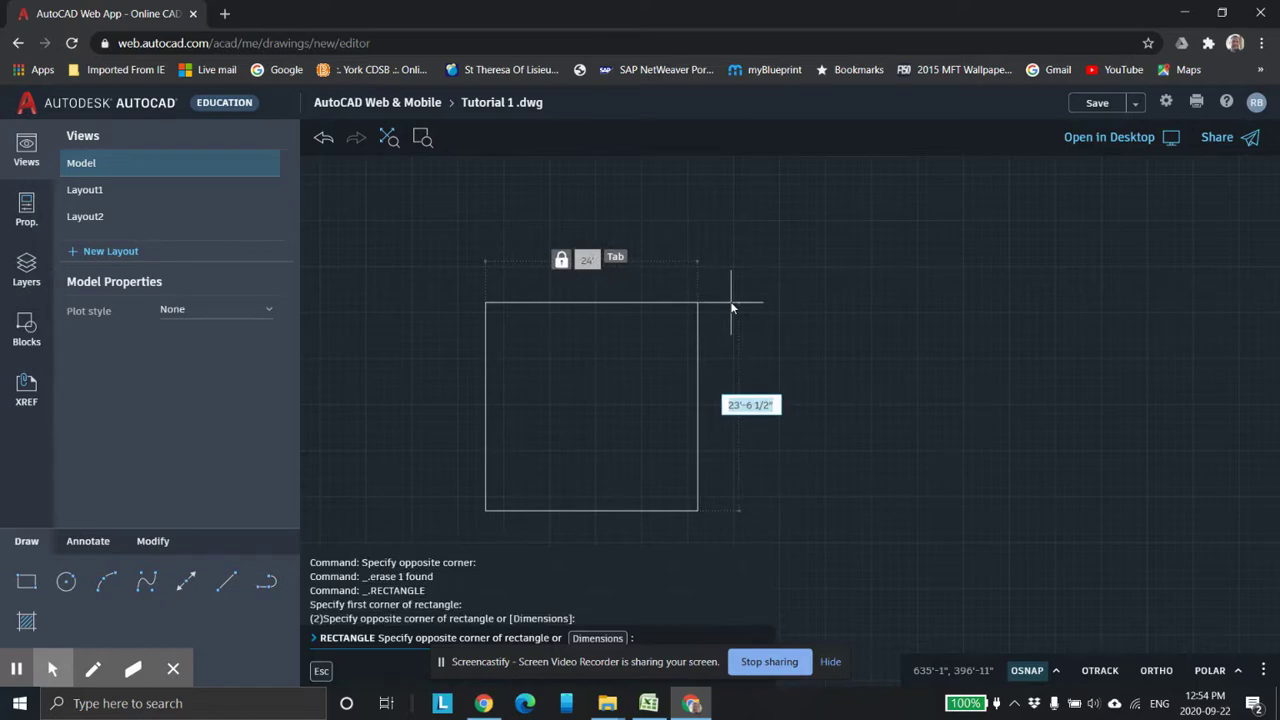
type("20'")
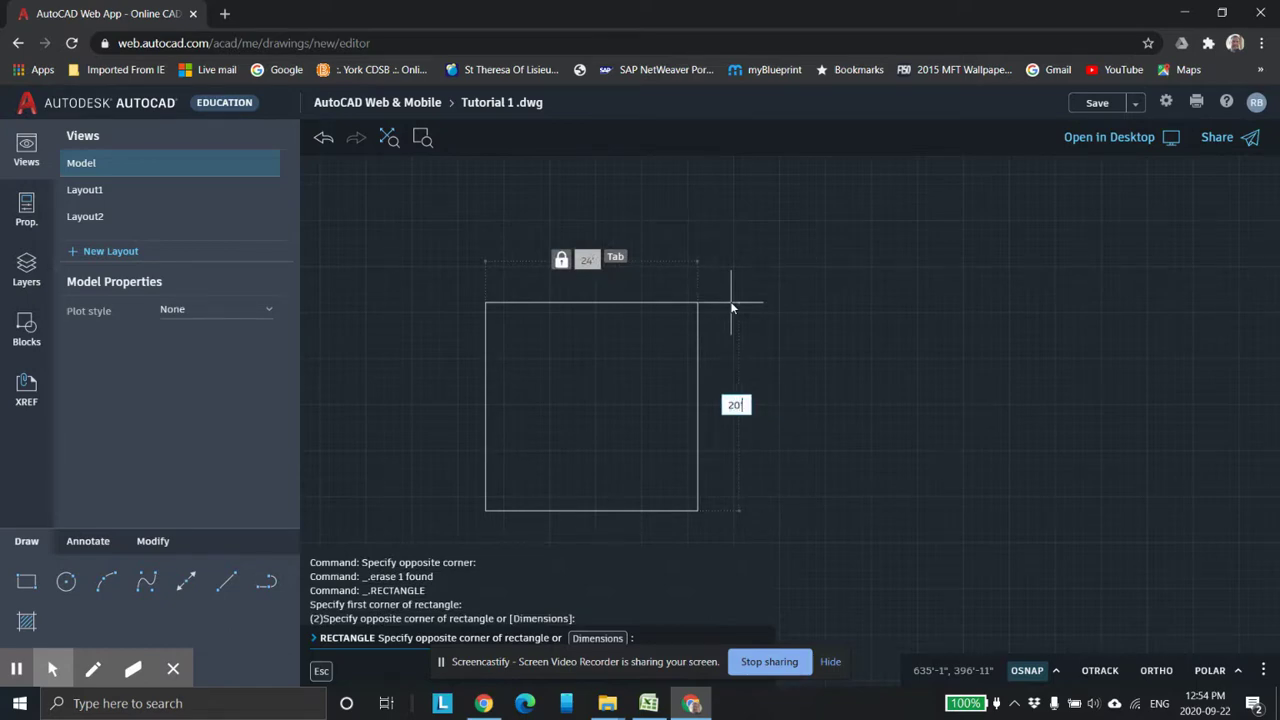
key("Return")
scroll(600, 443, "up", 2)
middle_click_drag(600, 443, 694, 480)
left_click(88, 541)
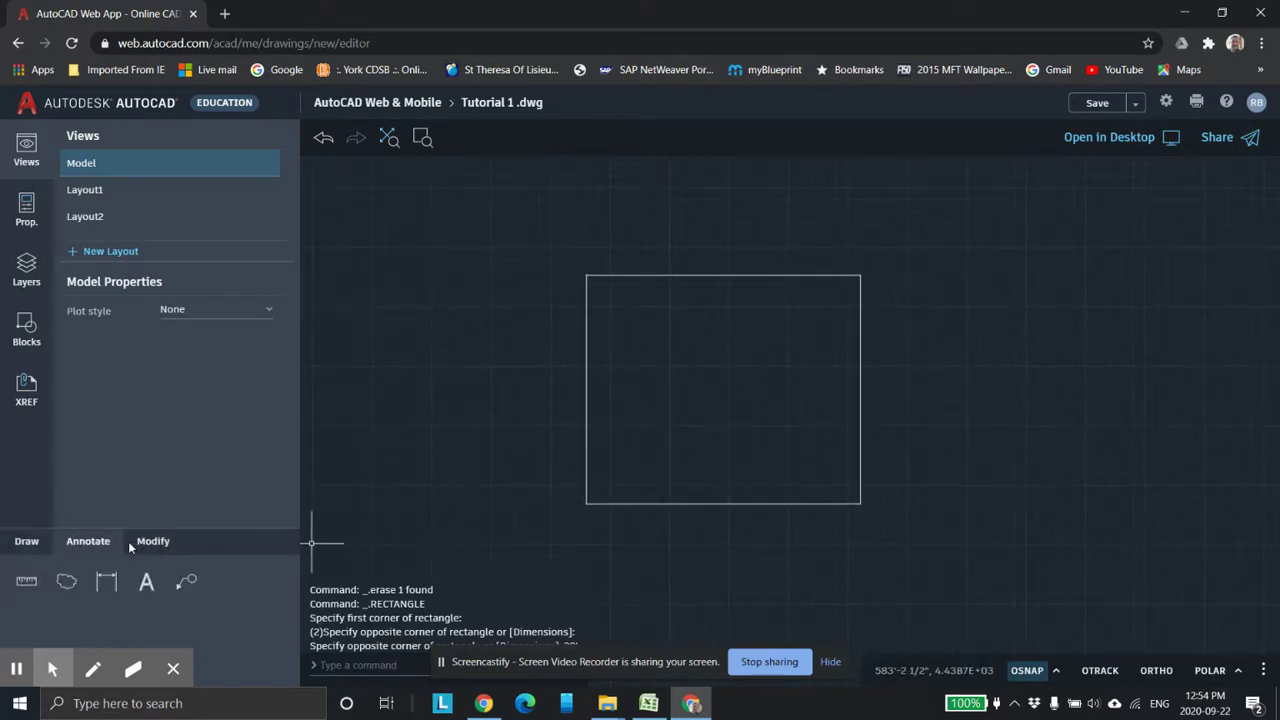
left_click(28, 584)
mouse_move(608, 272)
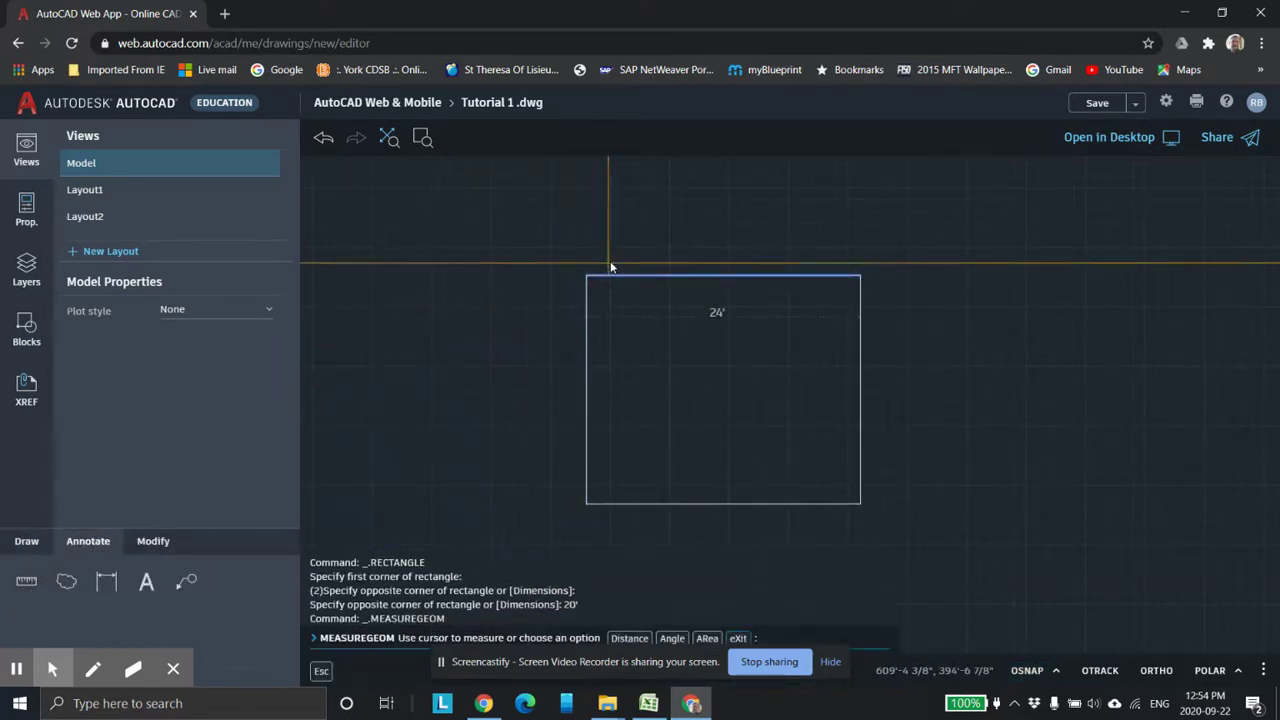
mouse_move(584, 349)
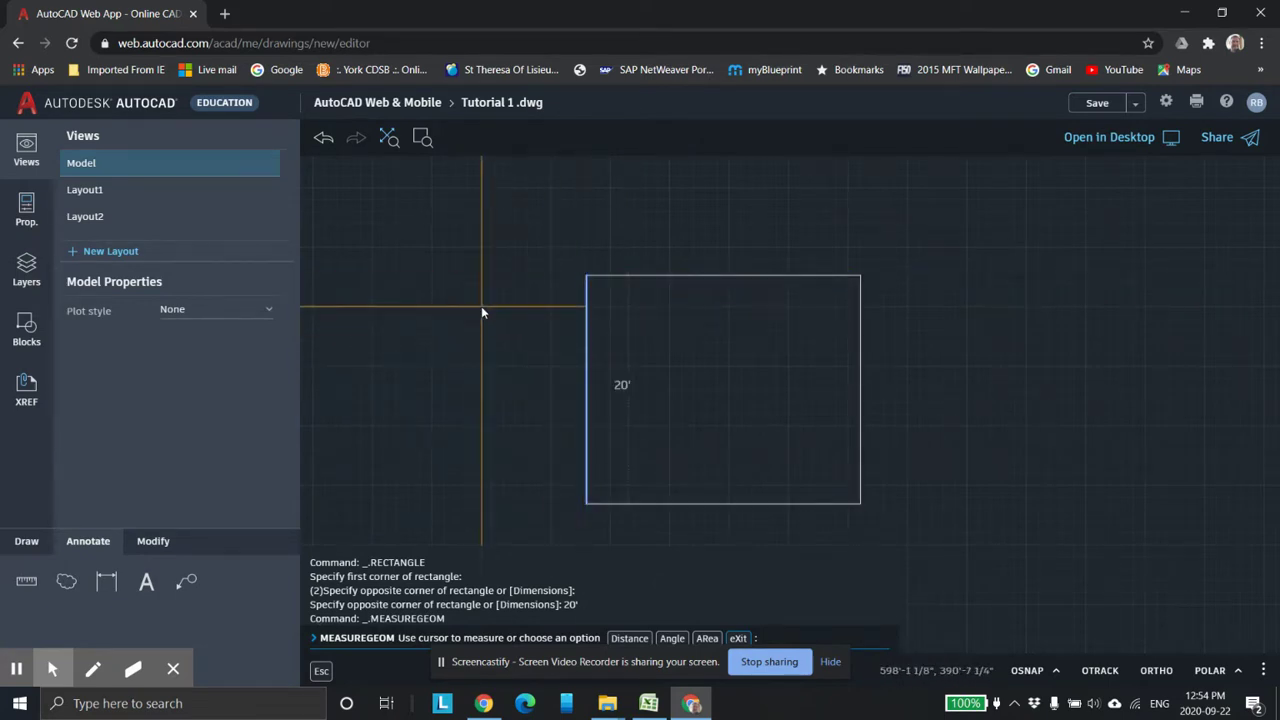
key("Escape")
key("Escape")
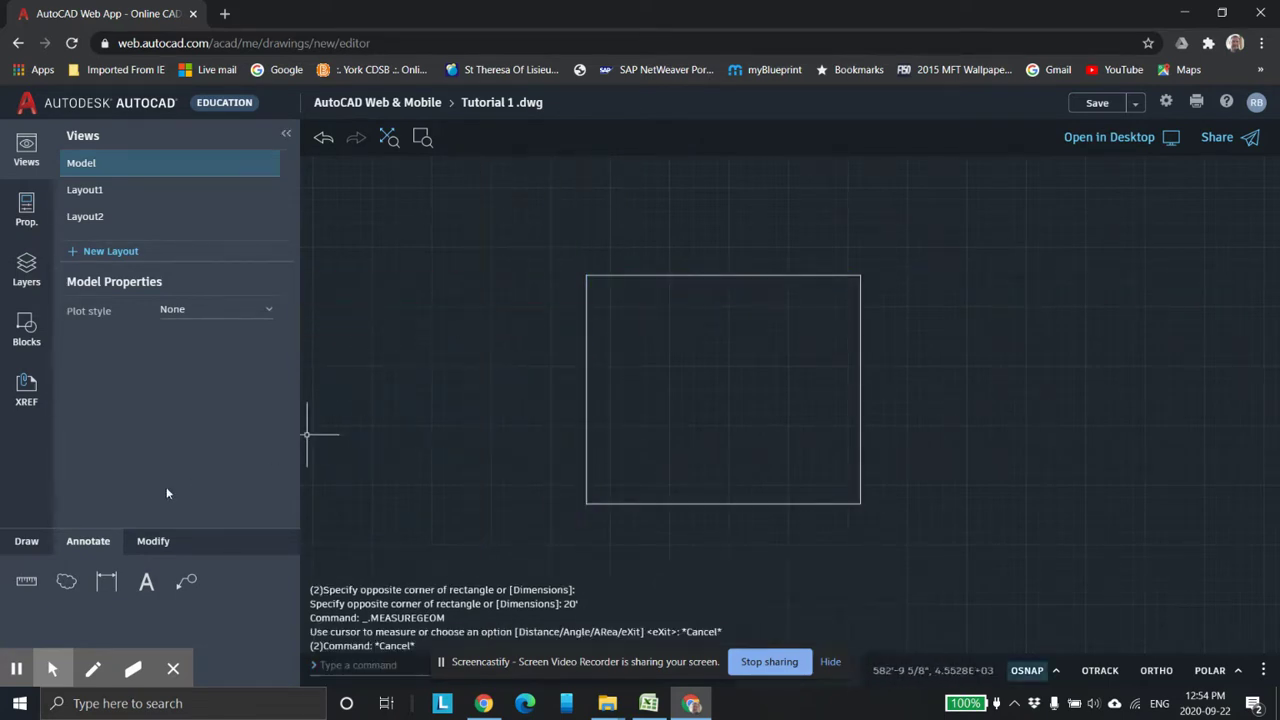
left_click(28, 544)
left_click(153, 541)
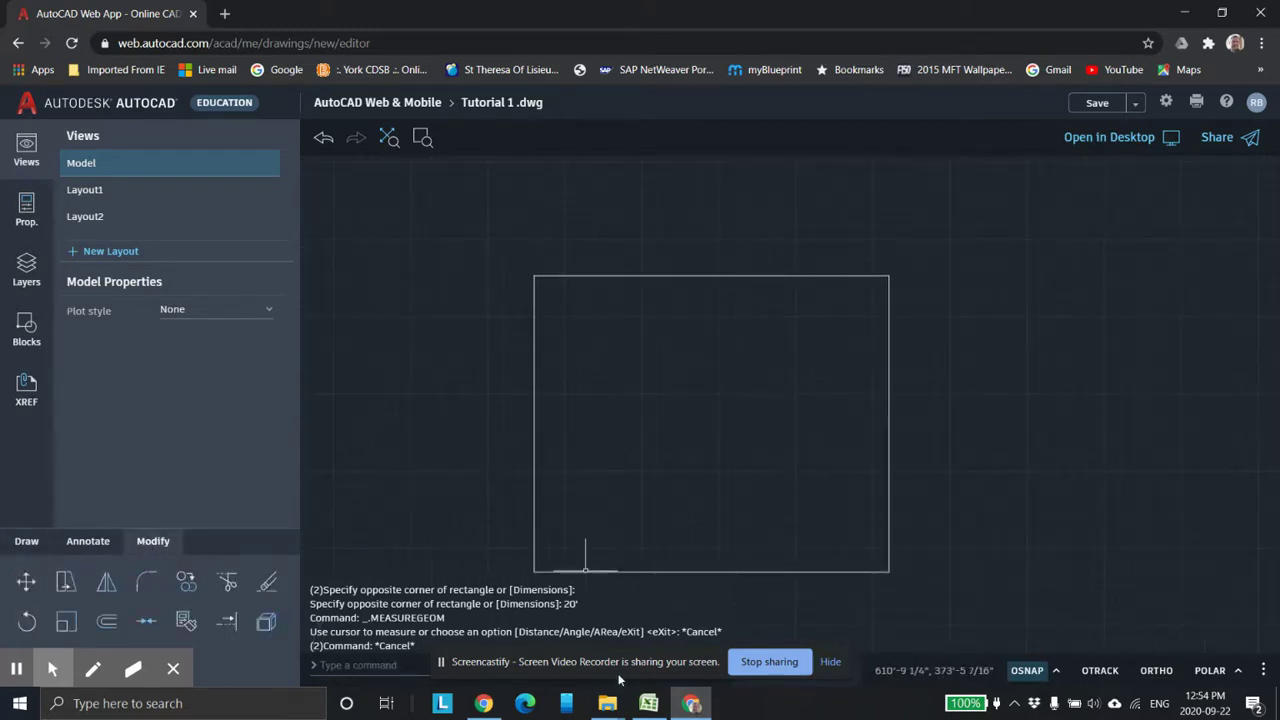
left_click(656, 707)
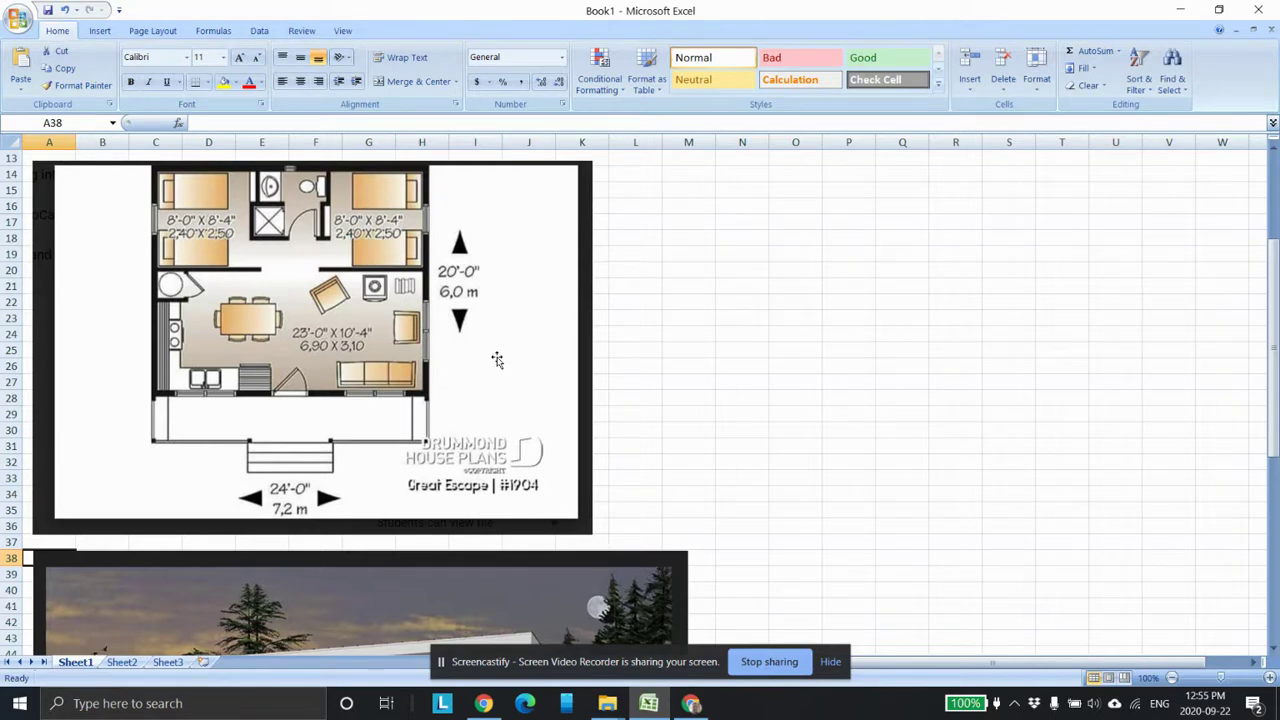
left_click(688, 704)
mouse_move(745, 352)
middle_mouse_down()
mouse_move(723, 323)
mouse_move(732, 300)
middle_mouse_up()
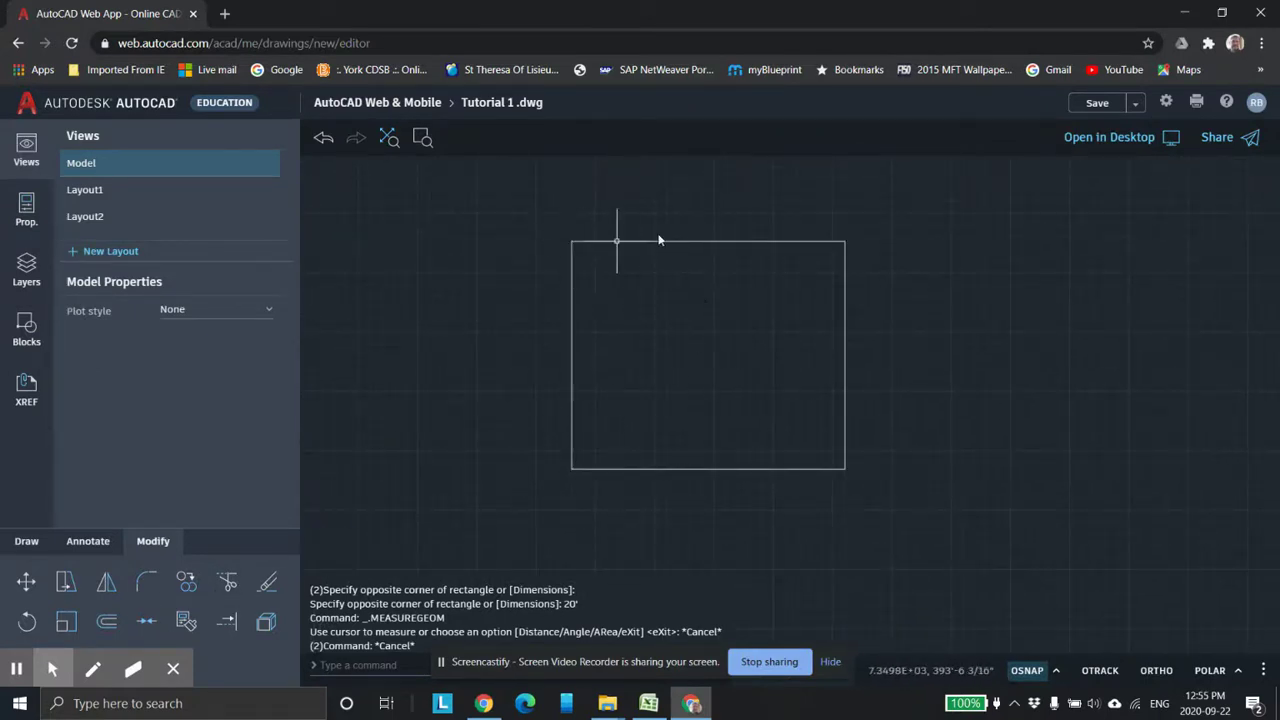
left_click(648, 704)
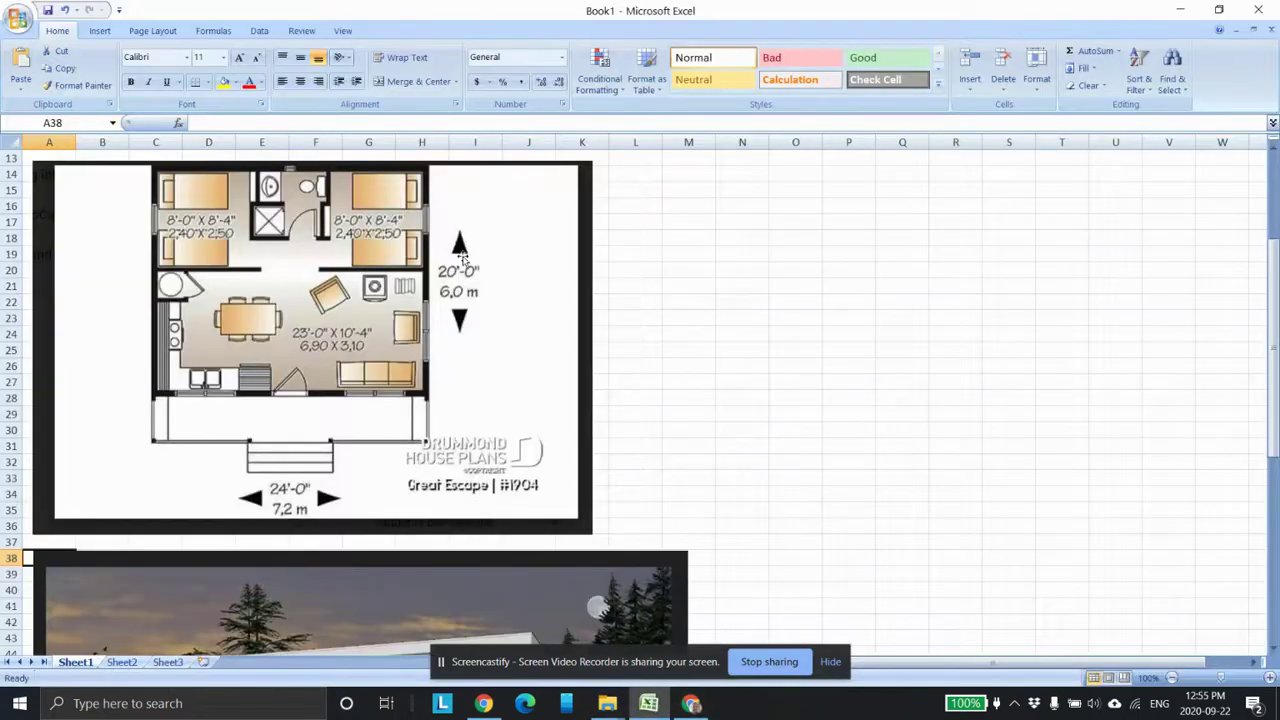
left_click(691, 704)
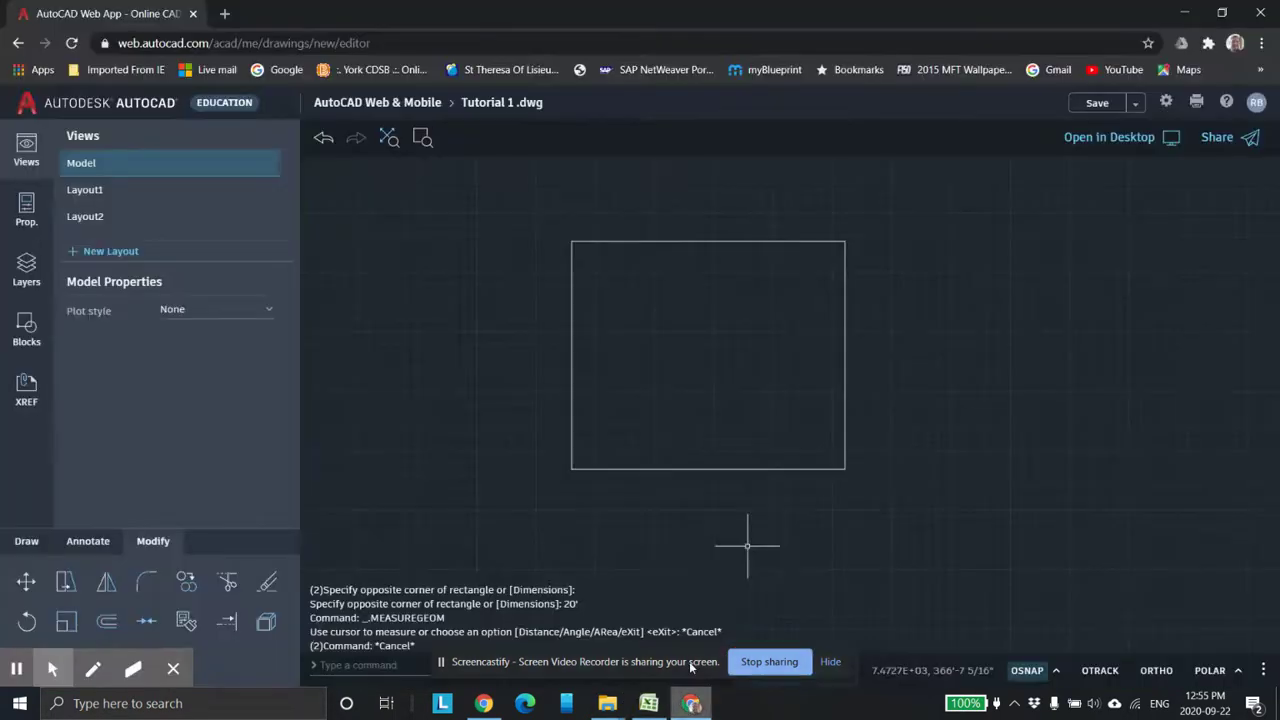
Offset the cabin rectangle 6" inward to create the inner wall line.
left_click(113, 620)
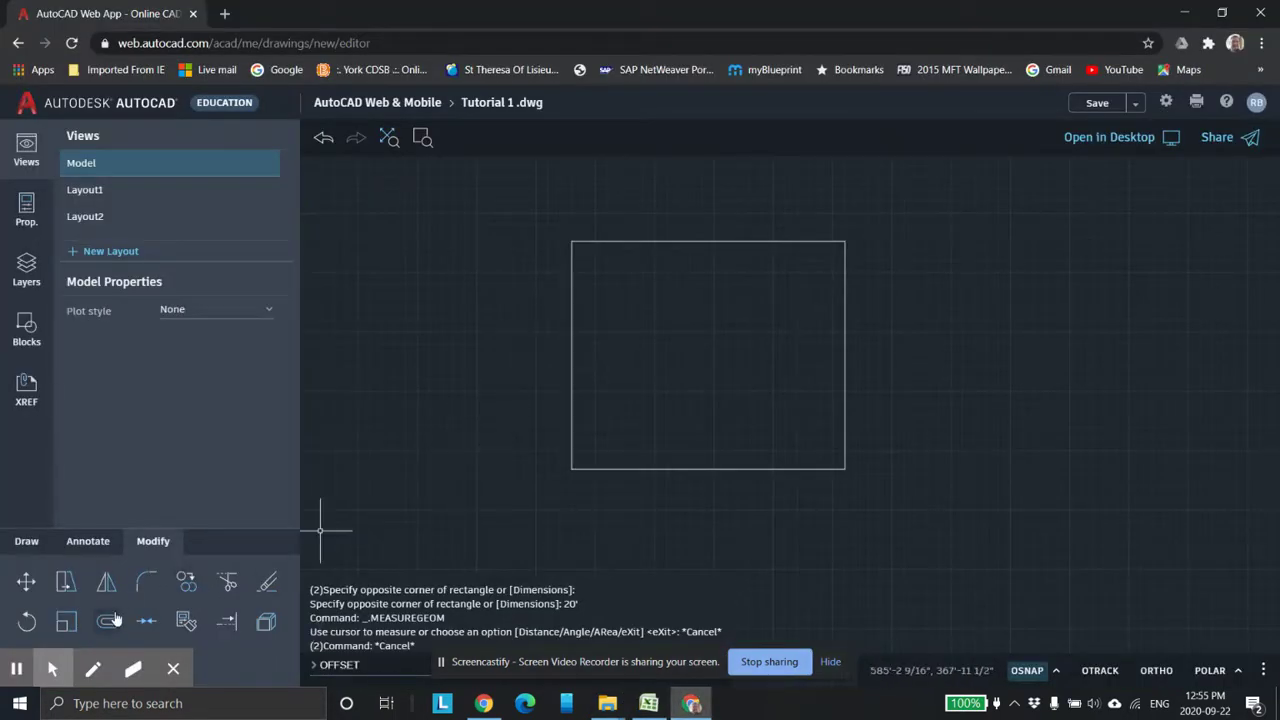
left_click(720, 245)
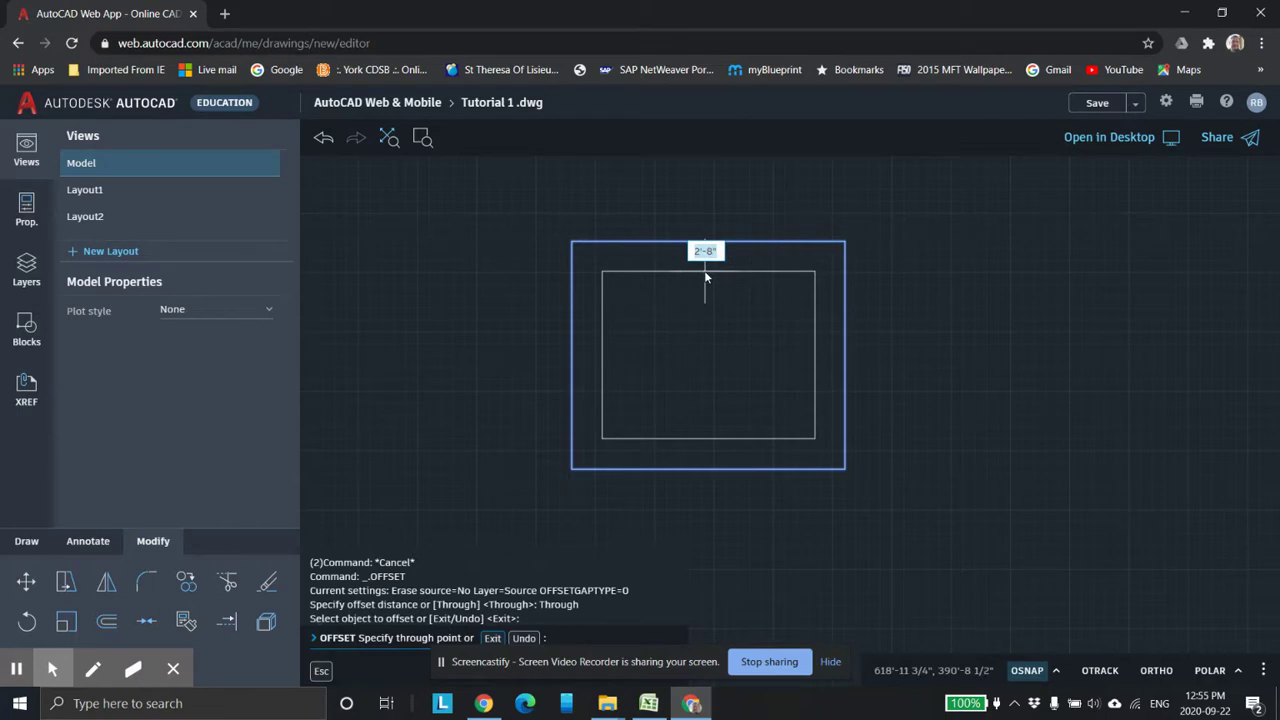
type("6'")
key("Return")
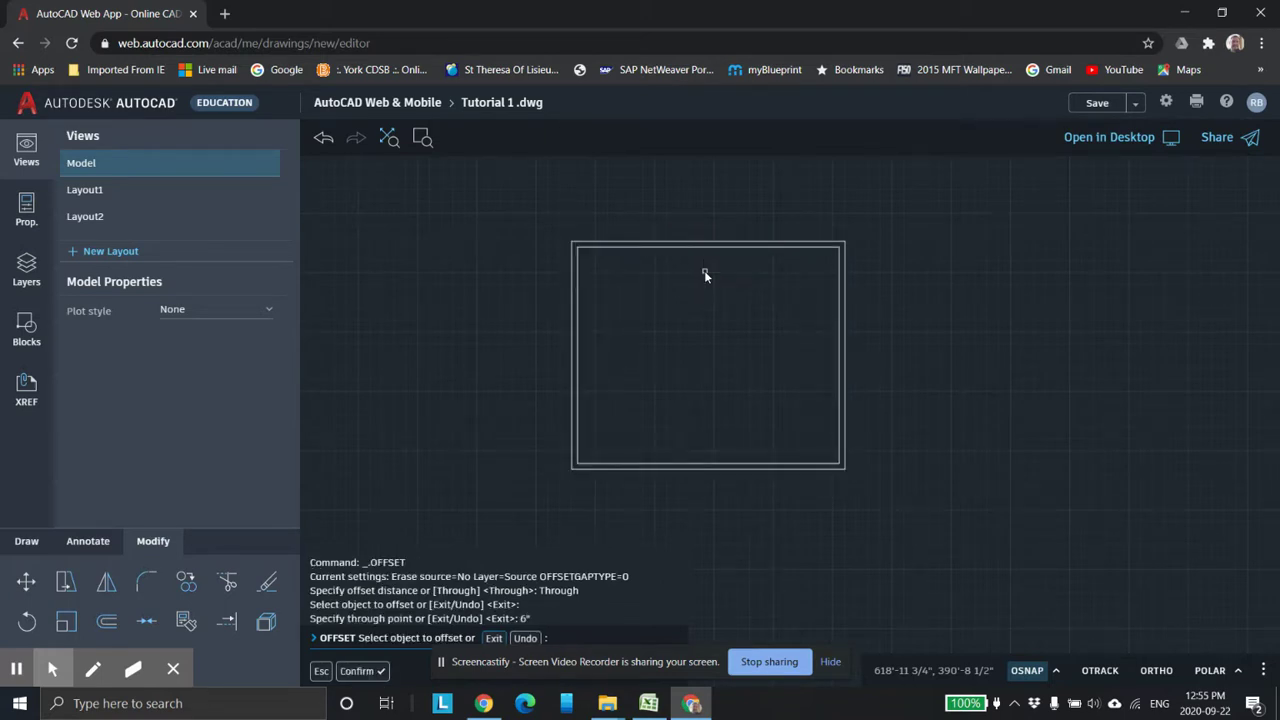
scroll(704, 272, "up", 3)
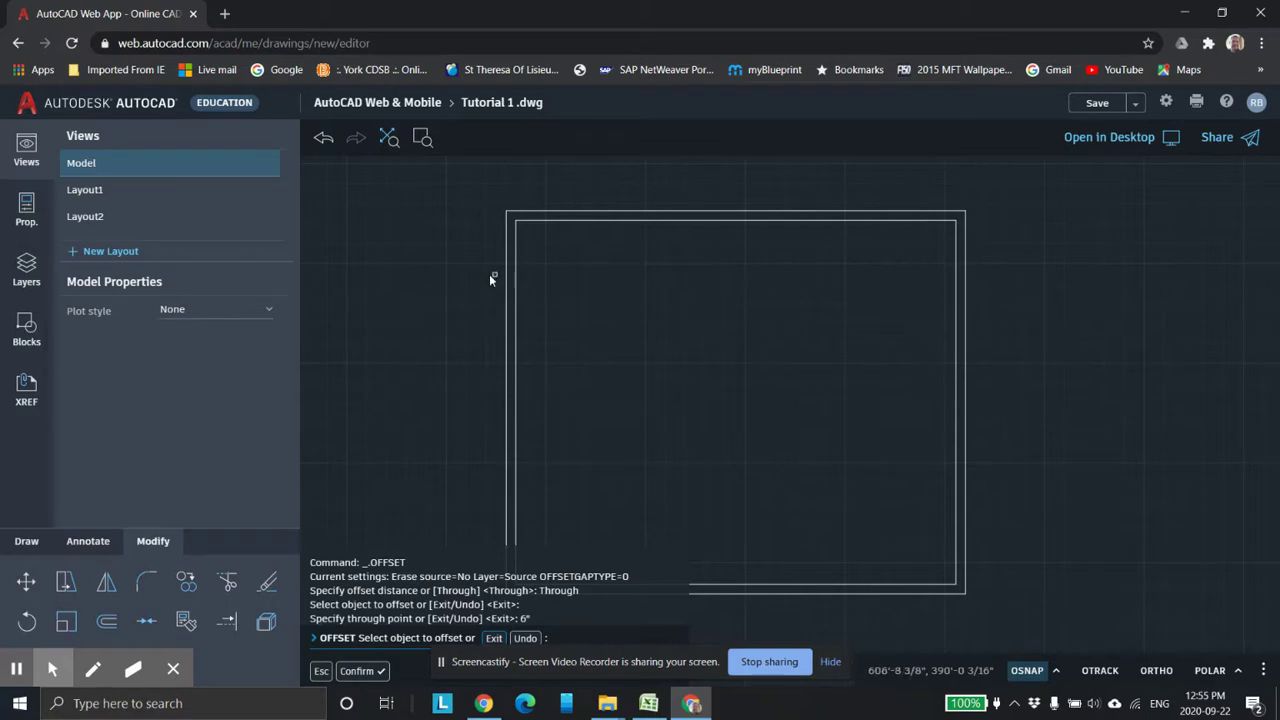
scroll(600, 280, "down", 2)
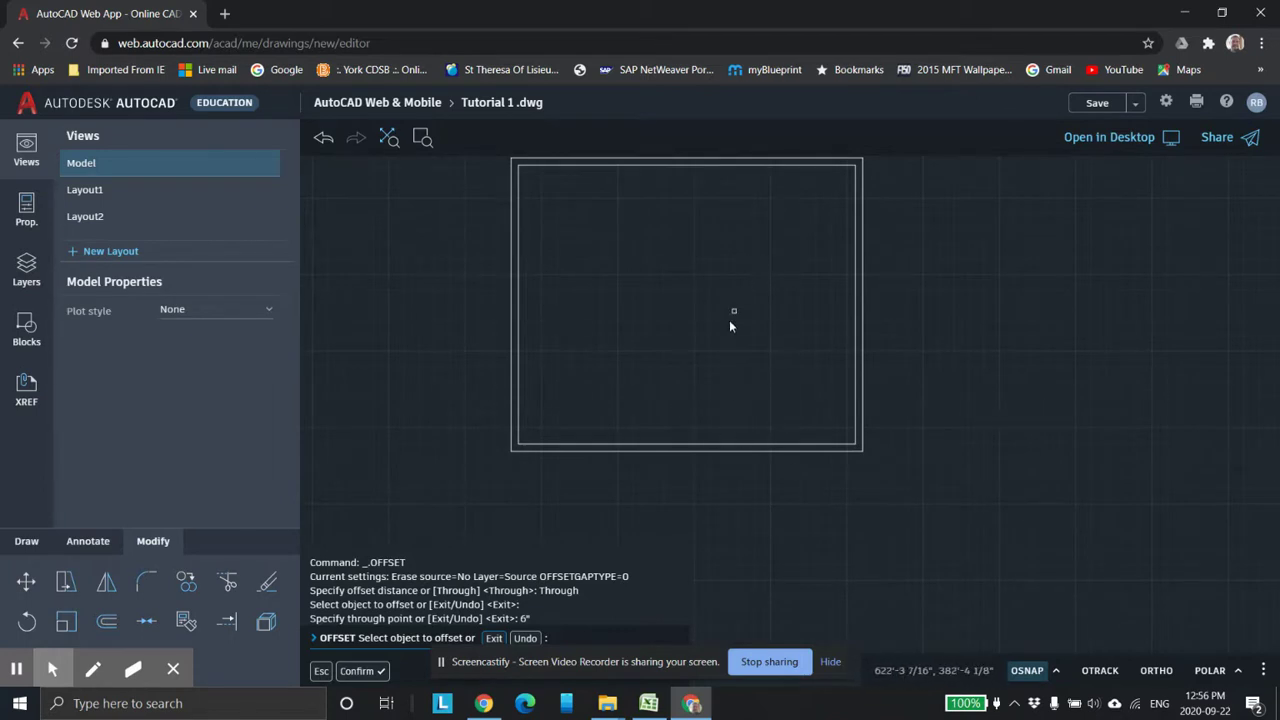
scroll(729, 325, "up", 3)
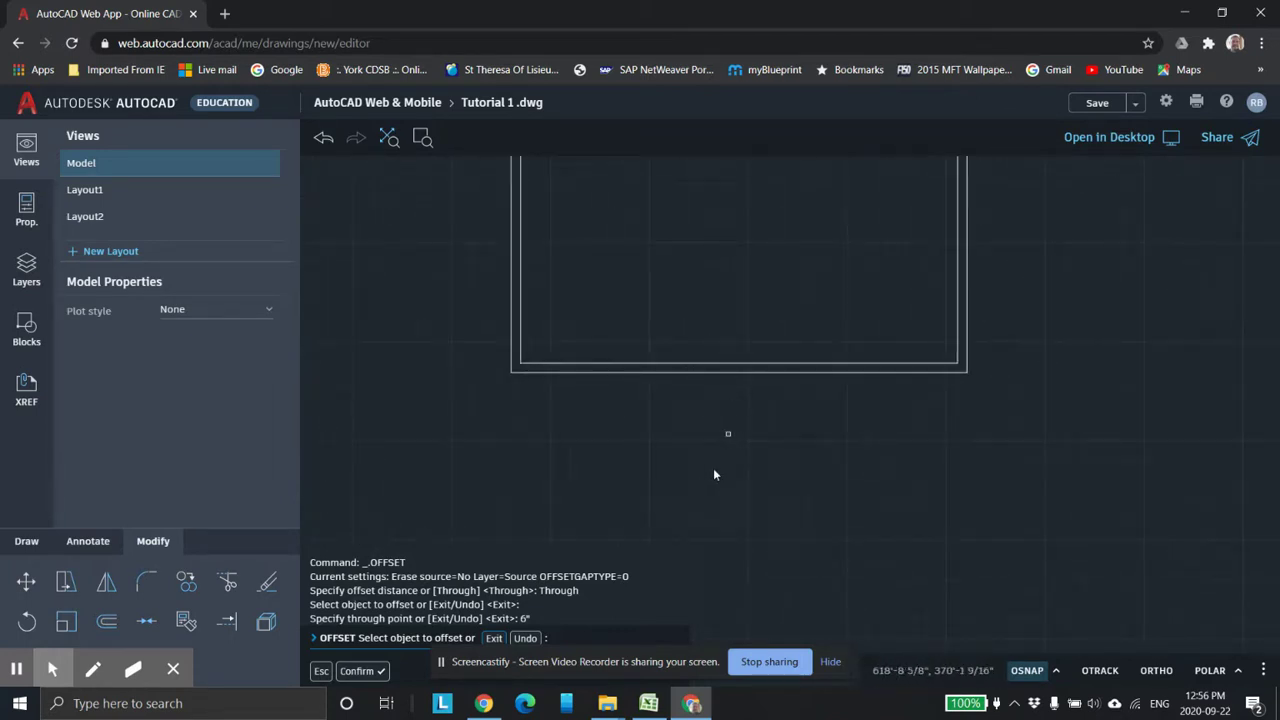
scroll(768, 426, "up", 2)
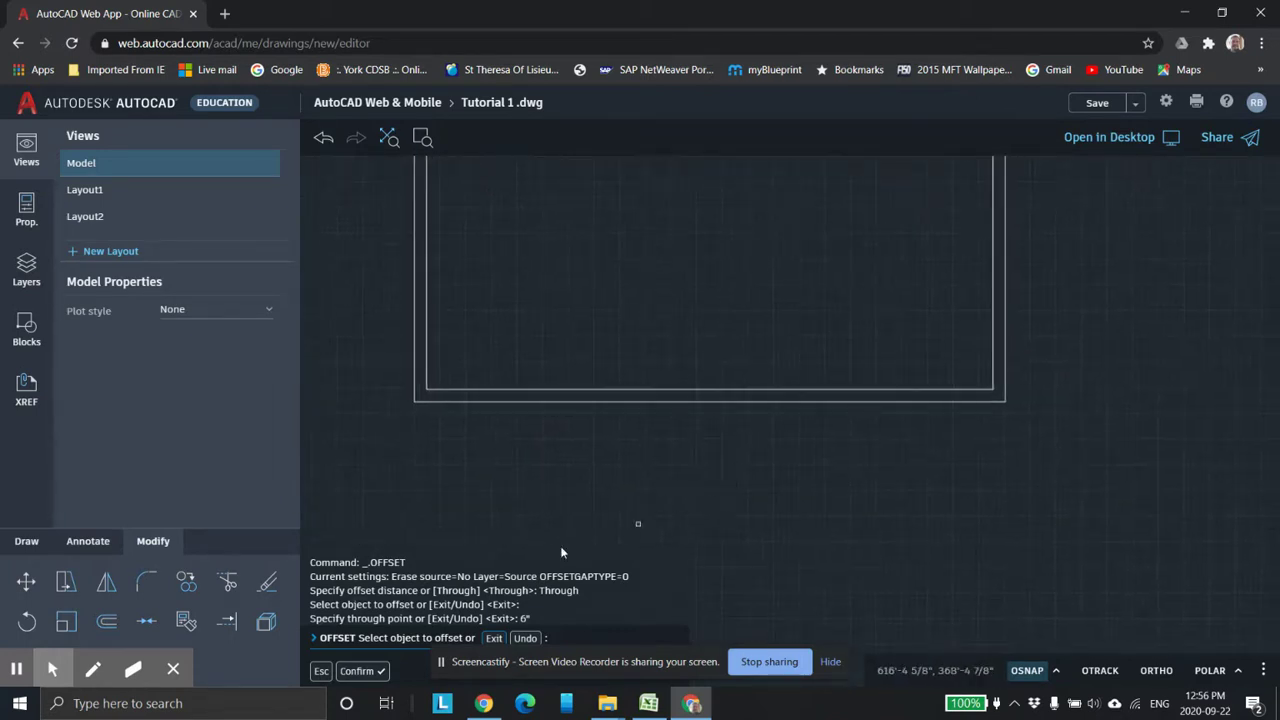
left_click(27, 541)
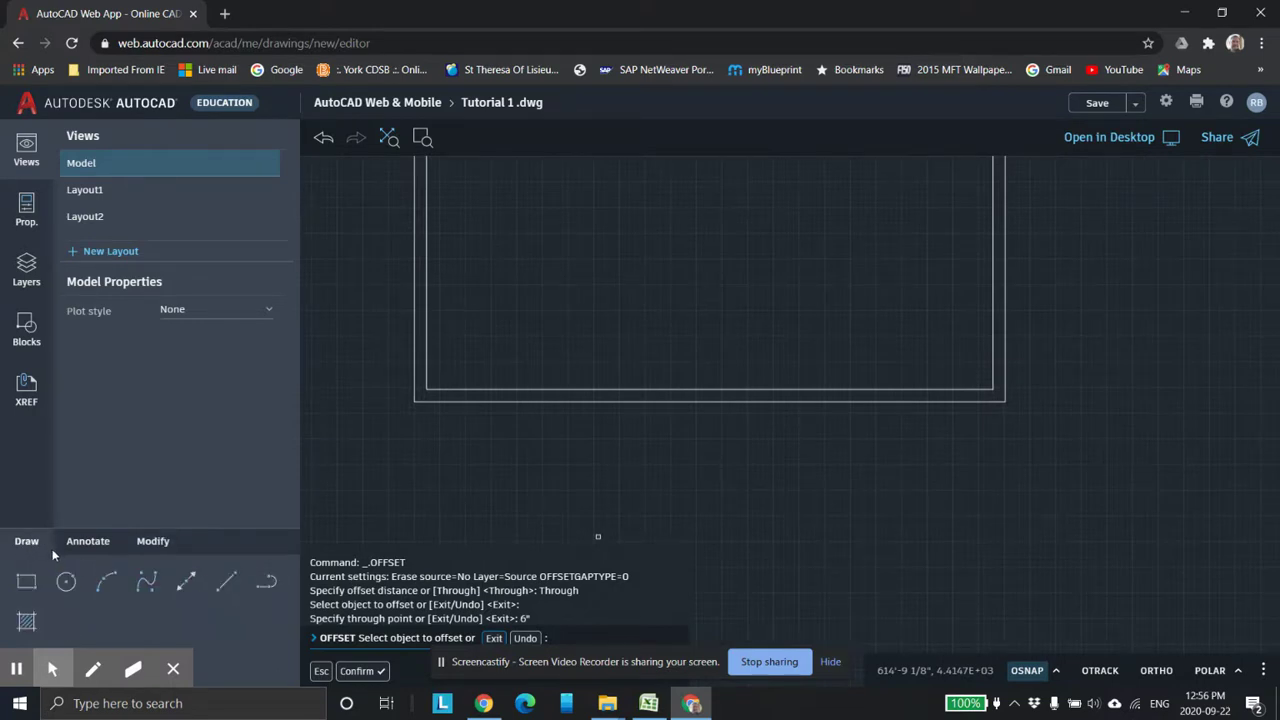
left_click(226, 584)
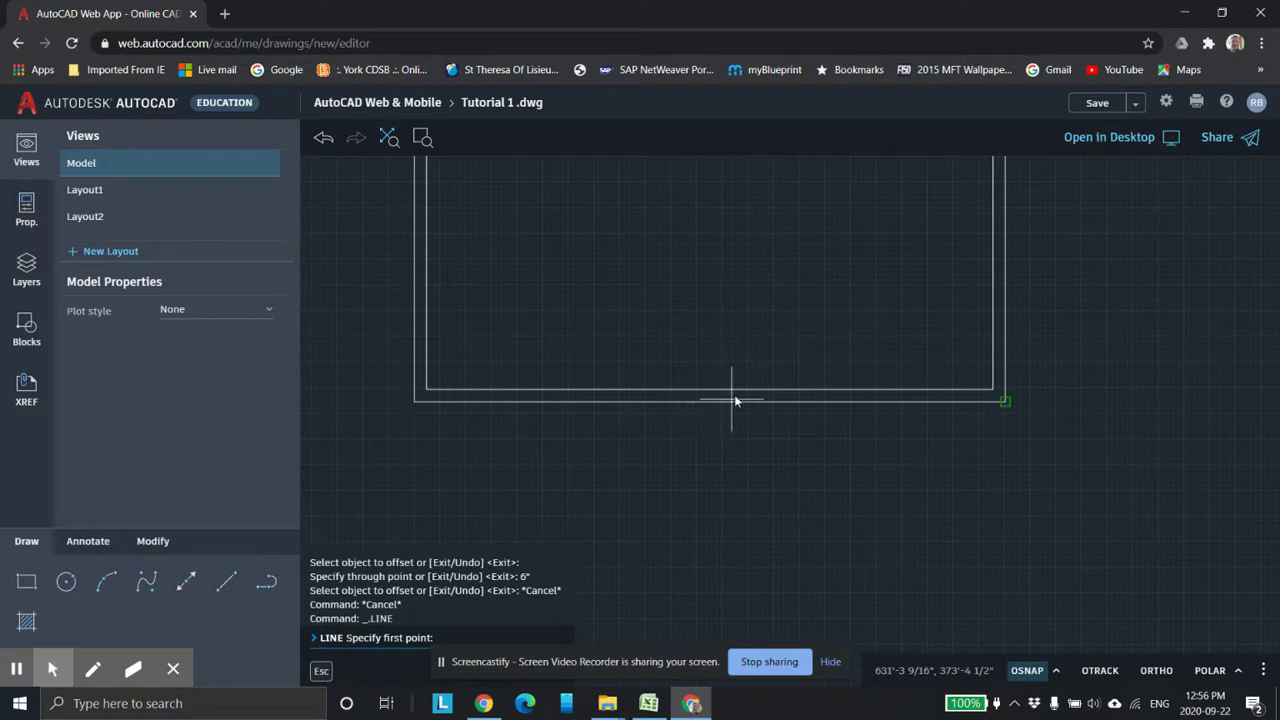
Turn on Midpoint snap and draw a length-2 line at 90° from the front wall's midpoint.
left_click(1057, 671)
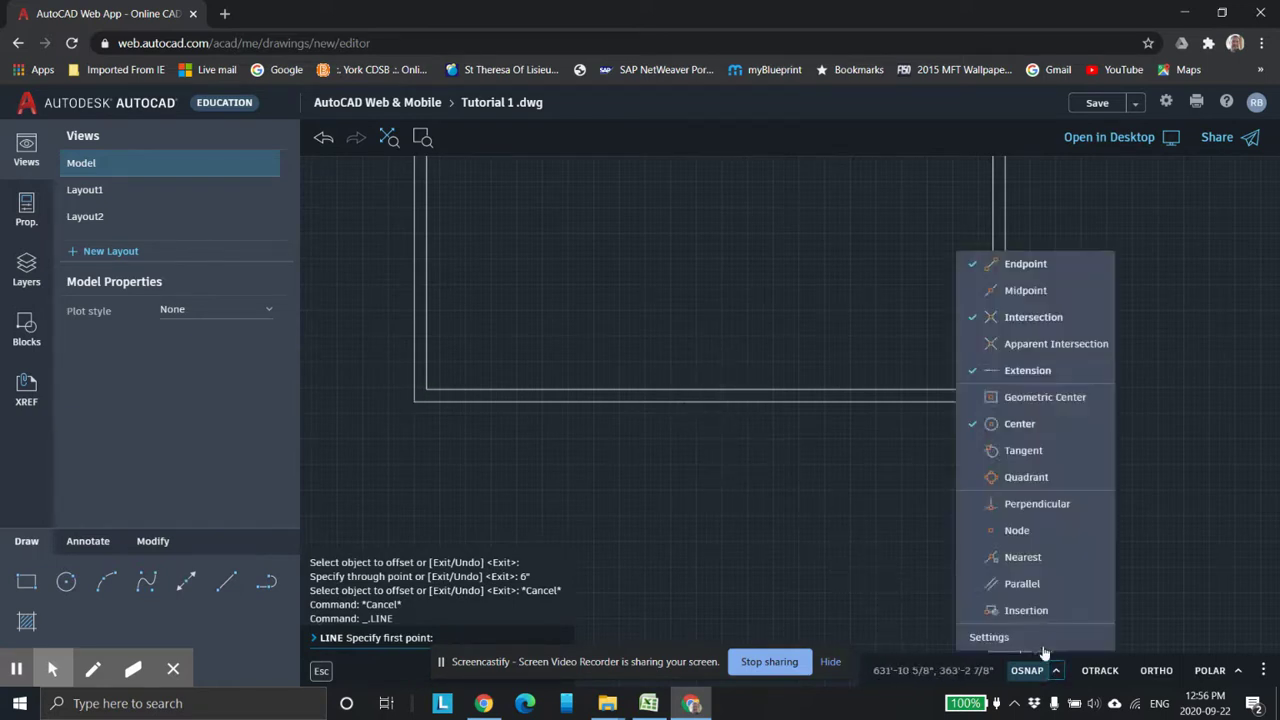
left_click(1016, 291)
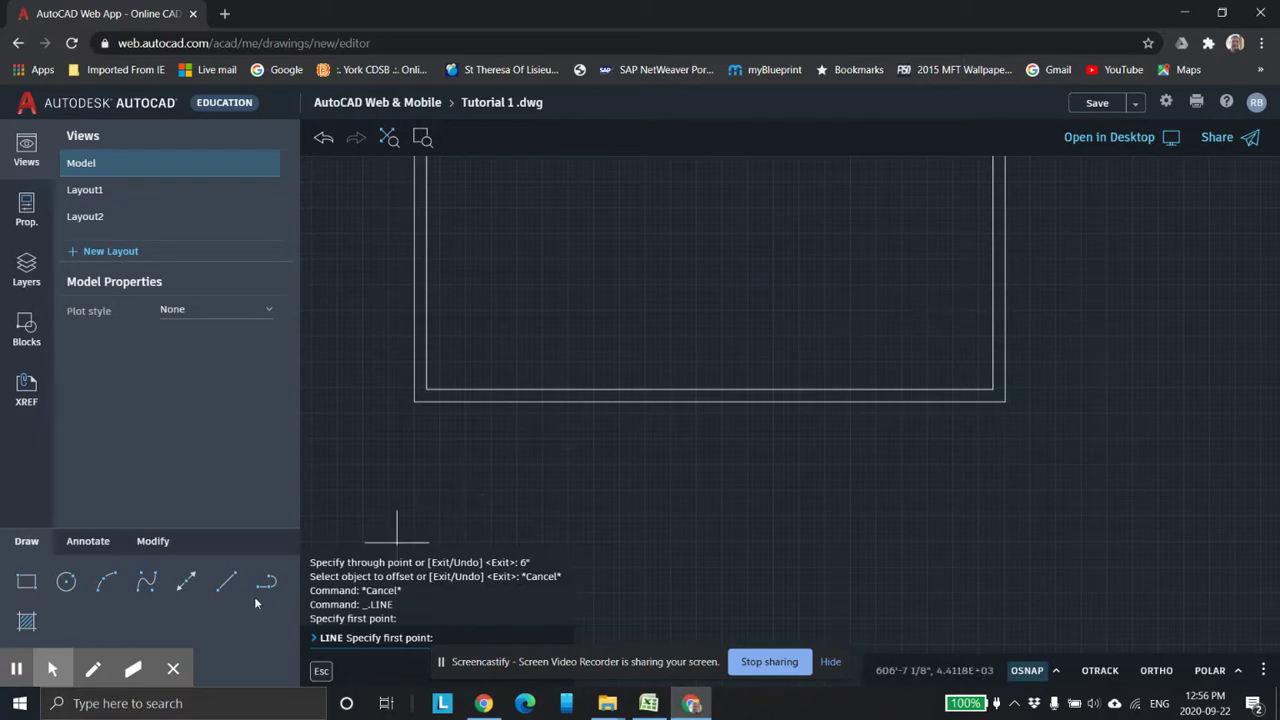
left_click(227, 590)
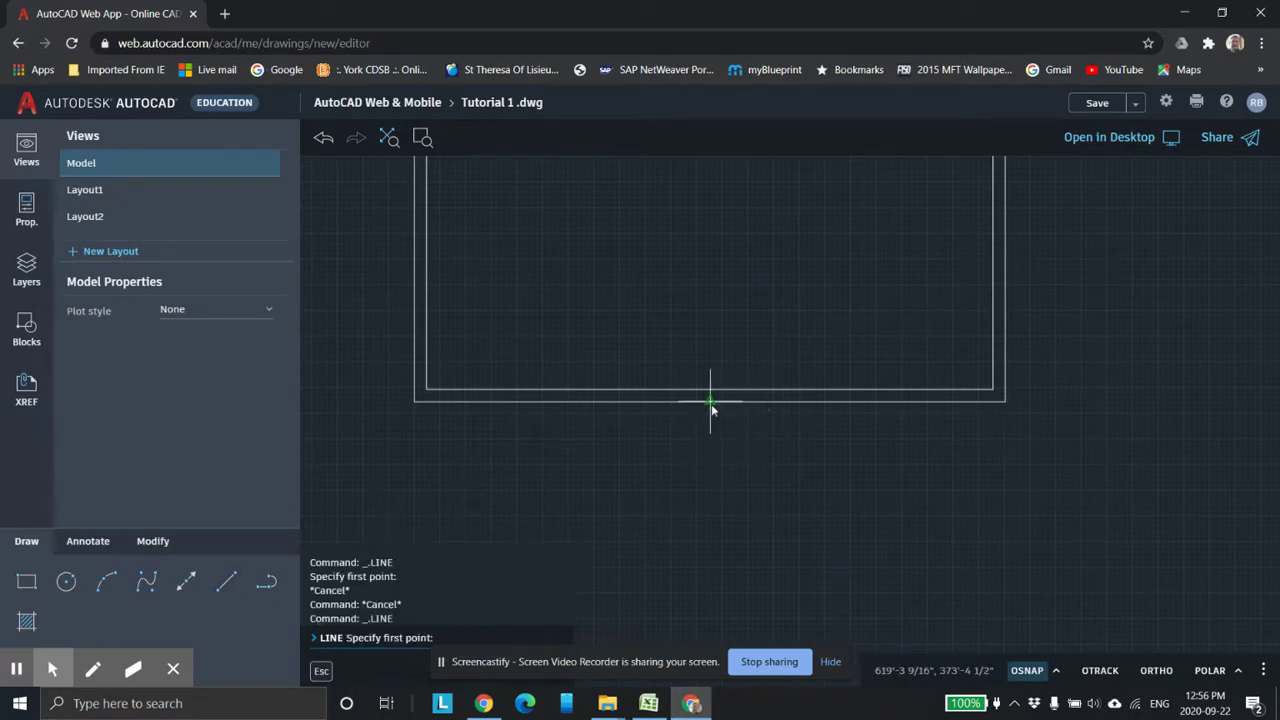
left_click(709, 401)
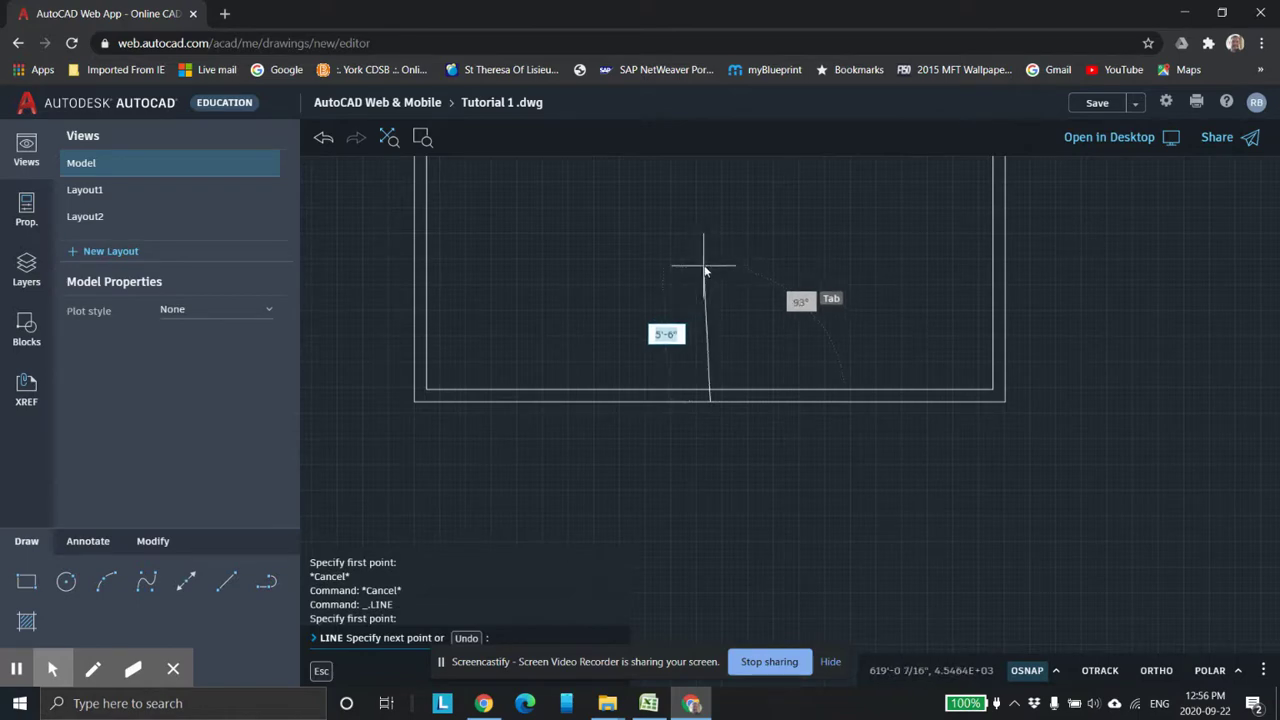
type("2")
key("Tab")
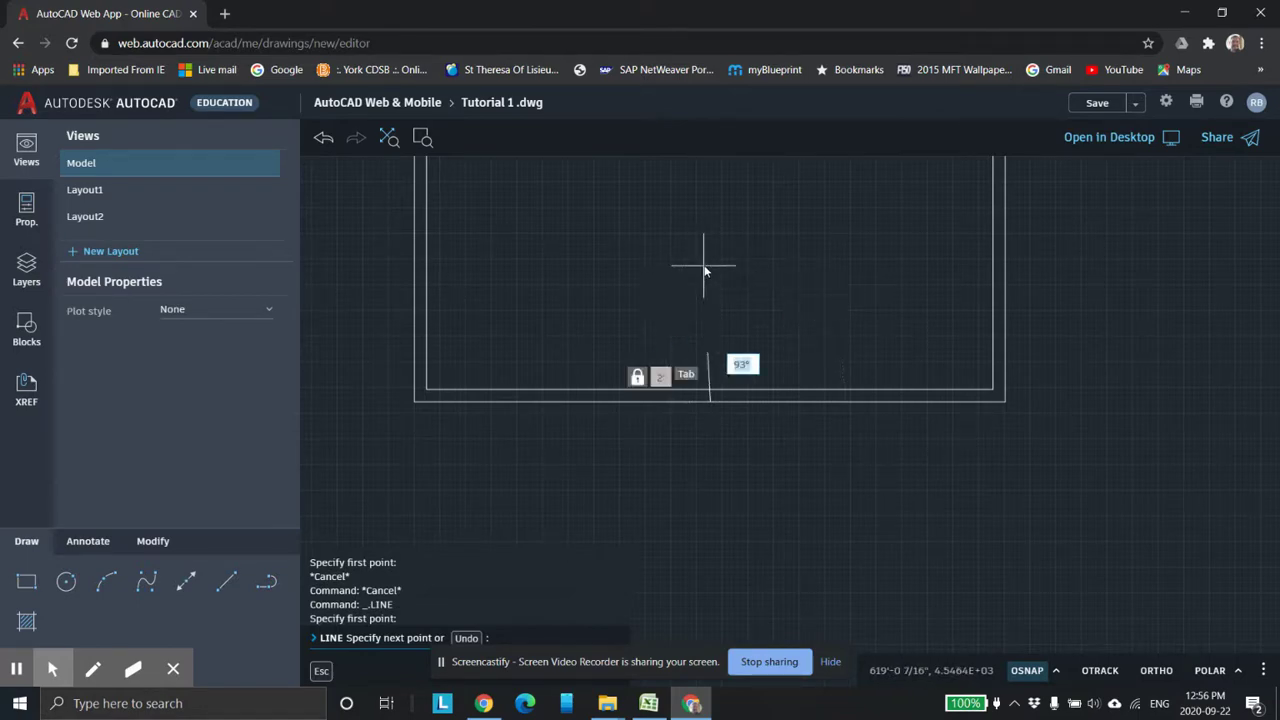
type("90")
key("Return")
key("Escape")
Zoom out and recenter the view on the whole cabin outline.
scroll(735, 415, "up", 5)
scroll(830, 392, "down", 5)
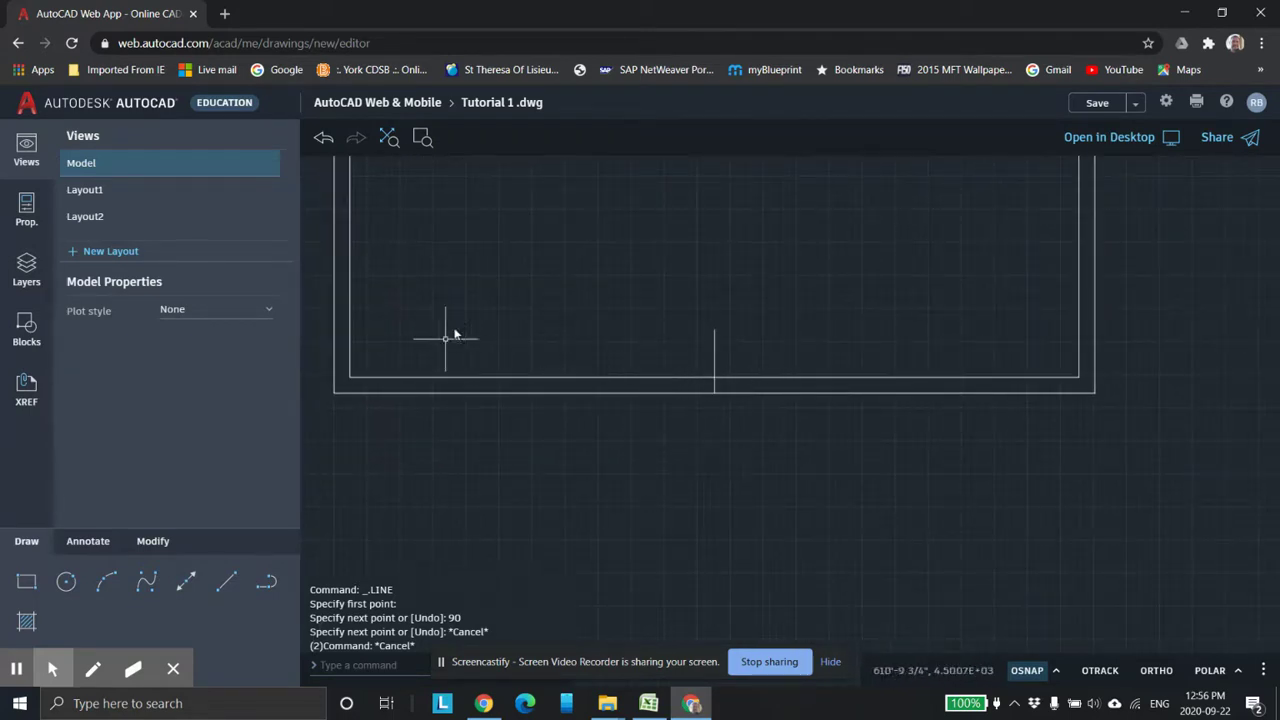
scroll(380, 334, "down", 2)
scroll(574, 323, "down", 1)
mouse_move(574, 323)
middle_mouse_down()
mouse_move(744, 394)
mouse_move(683, 403)
middle_mouse_up()
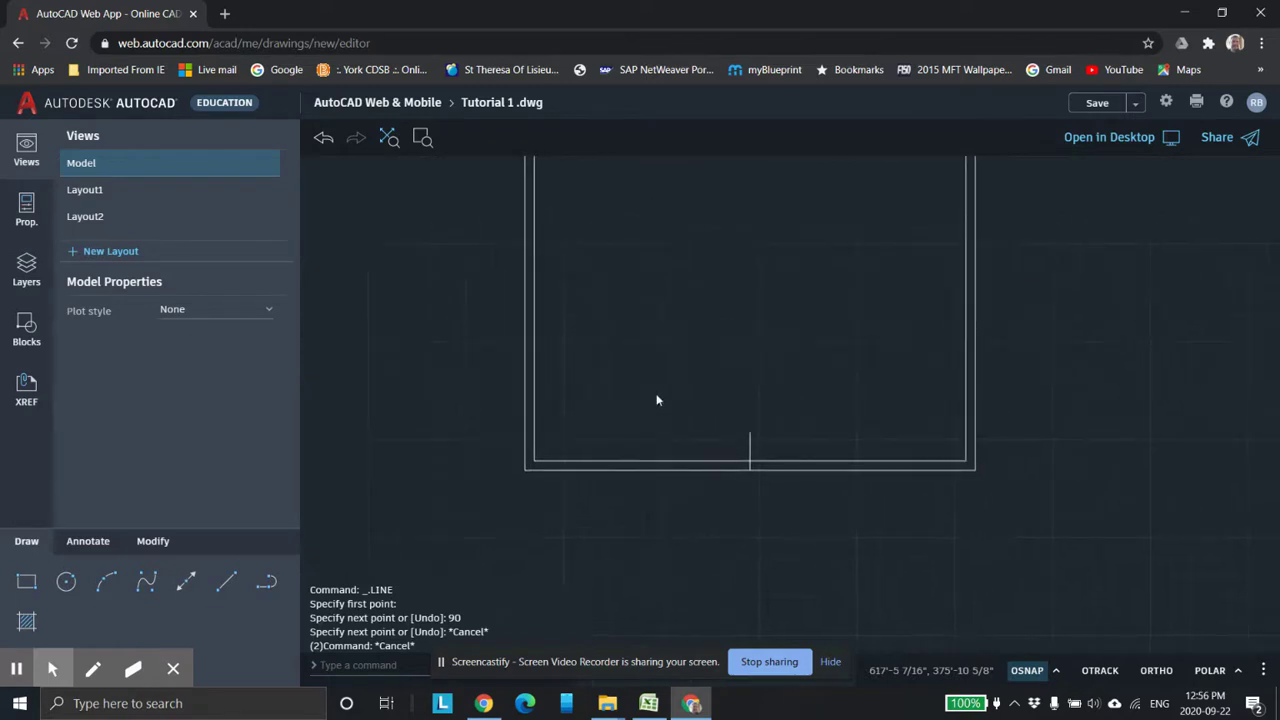
scroll(625, 345, "down", 2)
middle_click_drag(634, 313, 640, 356)
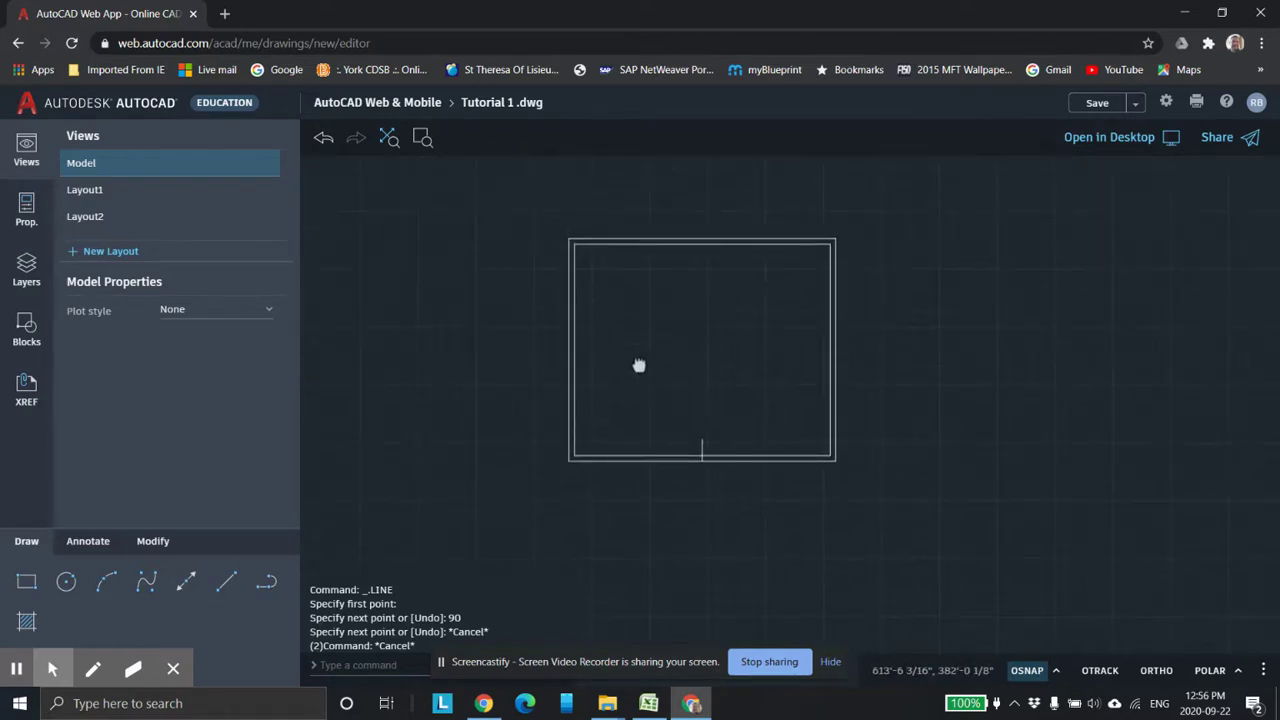
Window-select the double-line wall outline and erase it.
left_click(506, 209)
left_click(958, 513)
key("Delete")
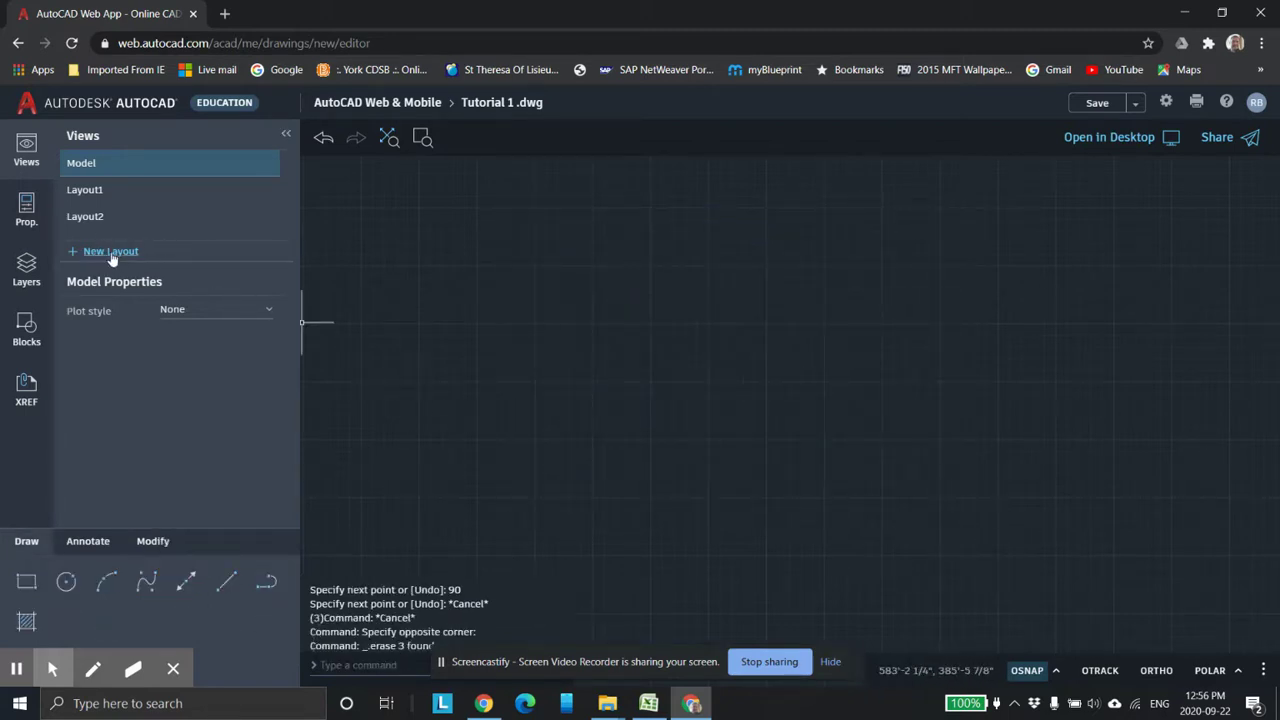
Open the Layers list, start a new layer 'Out', then undo, restoring the outline.
left_click(26, 212)
left_click(16, 277)
left_click(126, 226)
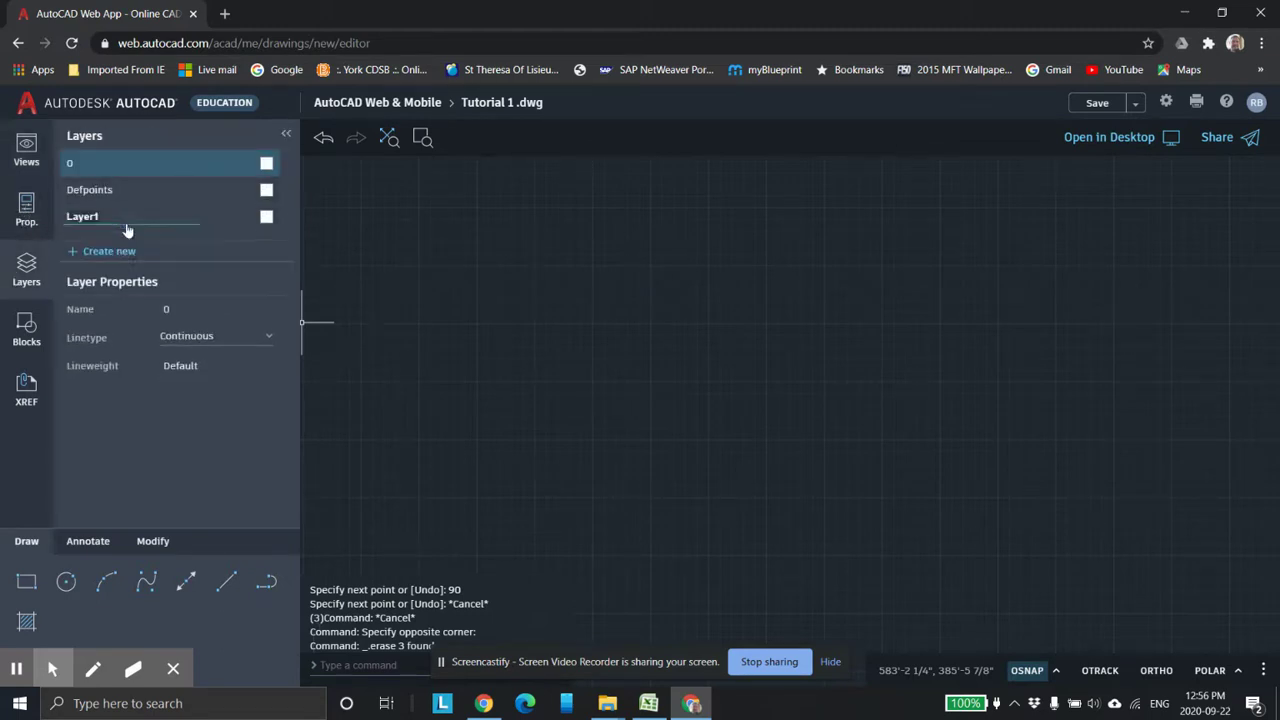
type("Outer Walls")
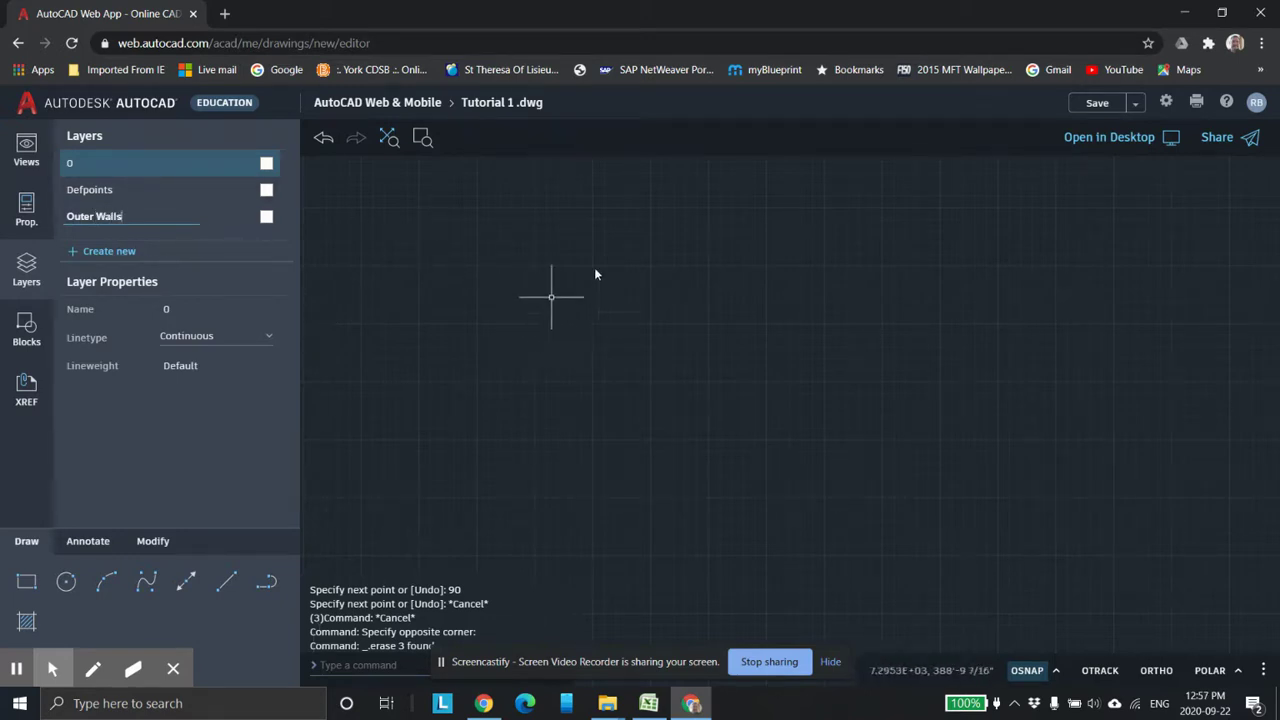
key("Escape")
left_click(320, 140)
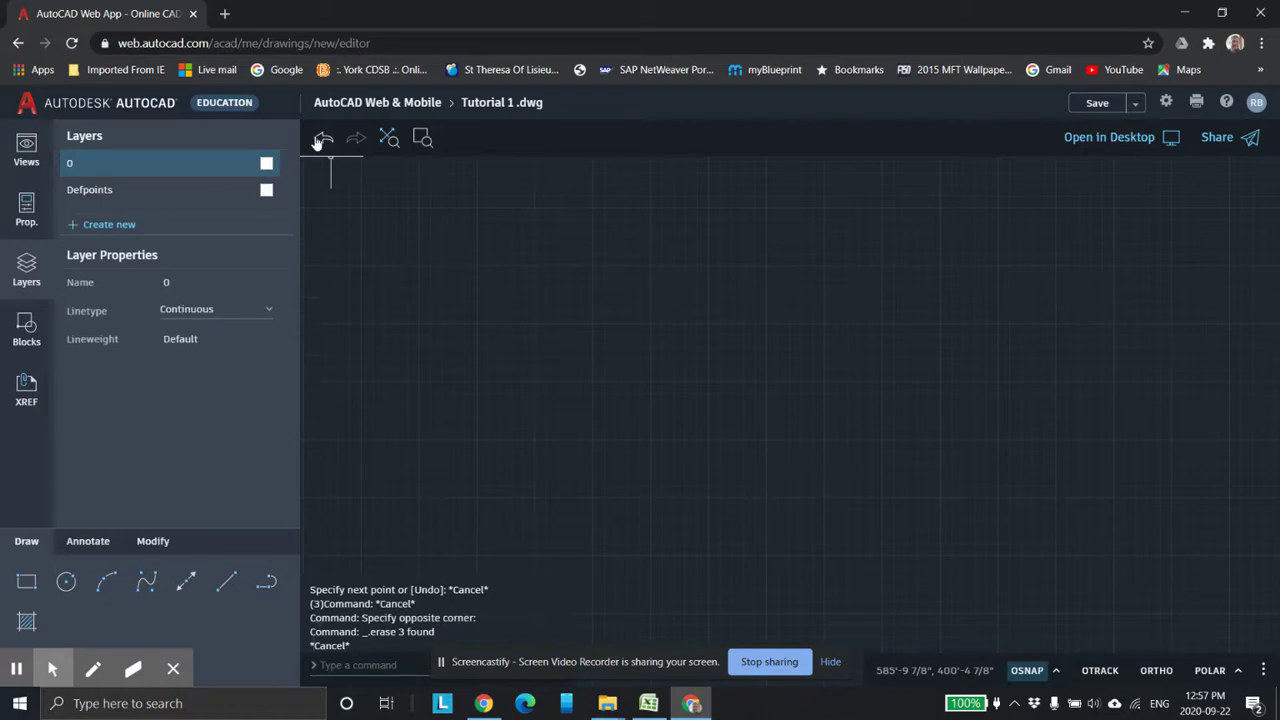
left_click(321, 140)
Window-select the entire outline again and delete it.
scroll(732, 370, "up", 2)
scroll(729, 368, "down", 1)
key("Escape")
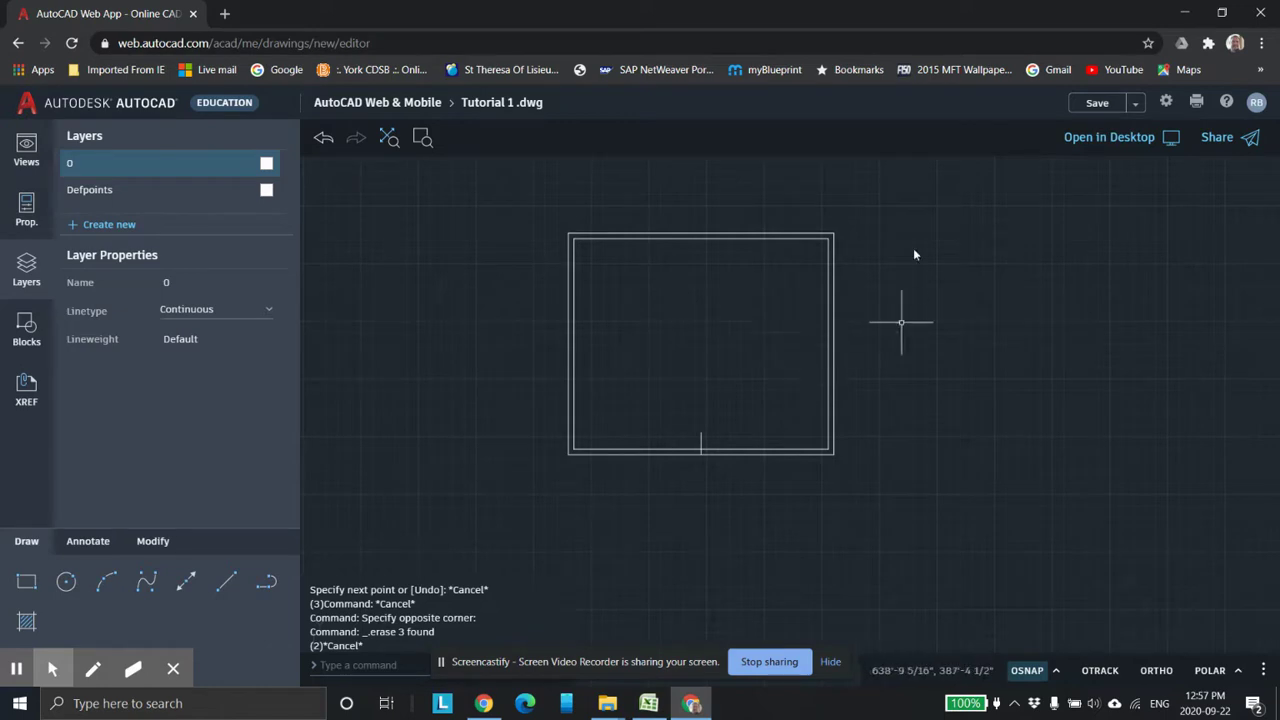
left_click(941, 184)
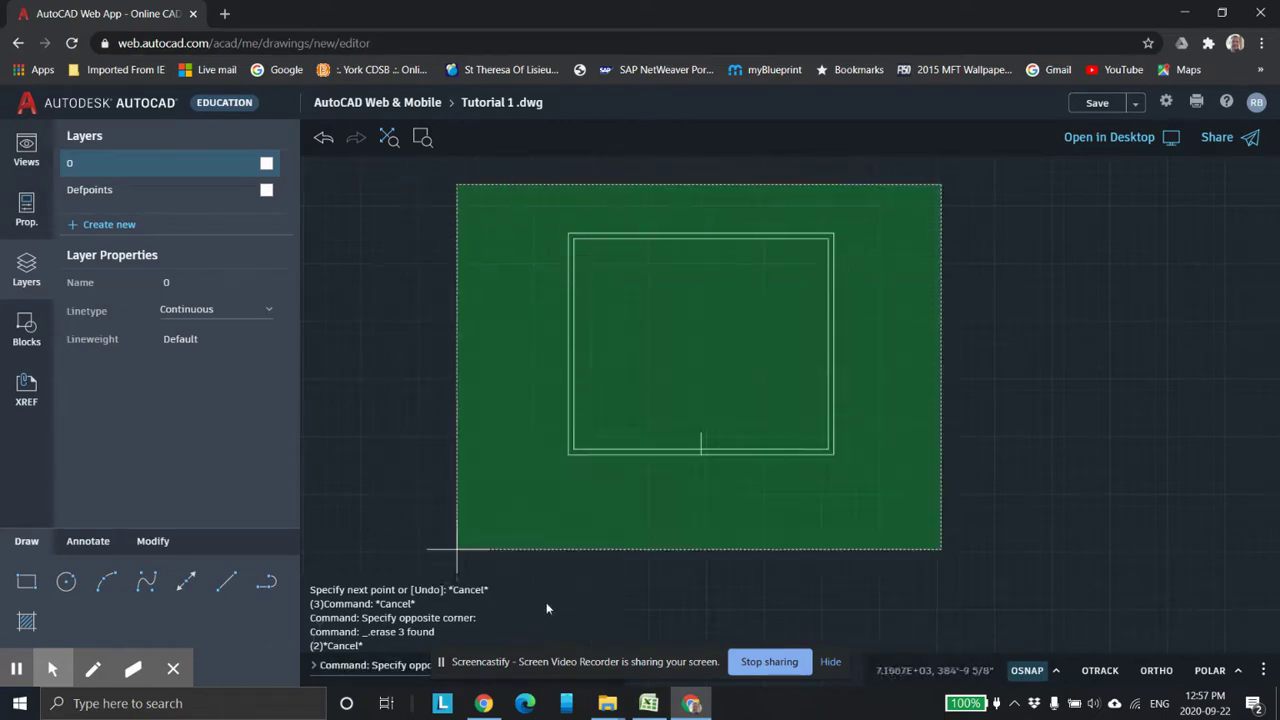
left_click(490, 580)
key("Escape")
left_click(478, 172)
left_click(998, 477)
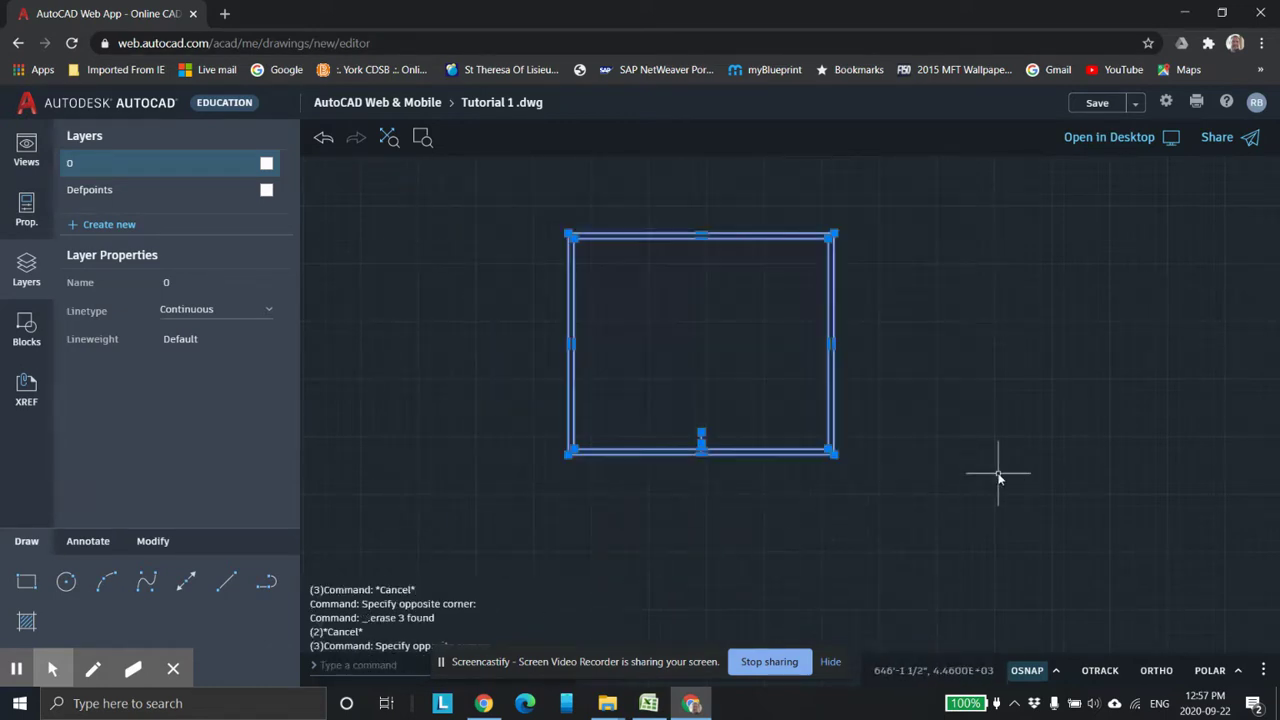
key("Delete")
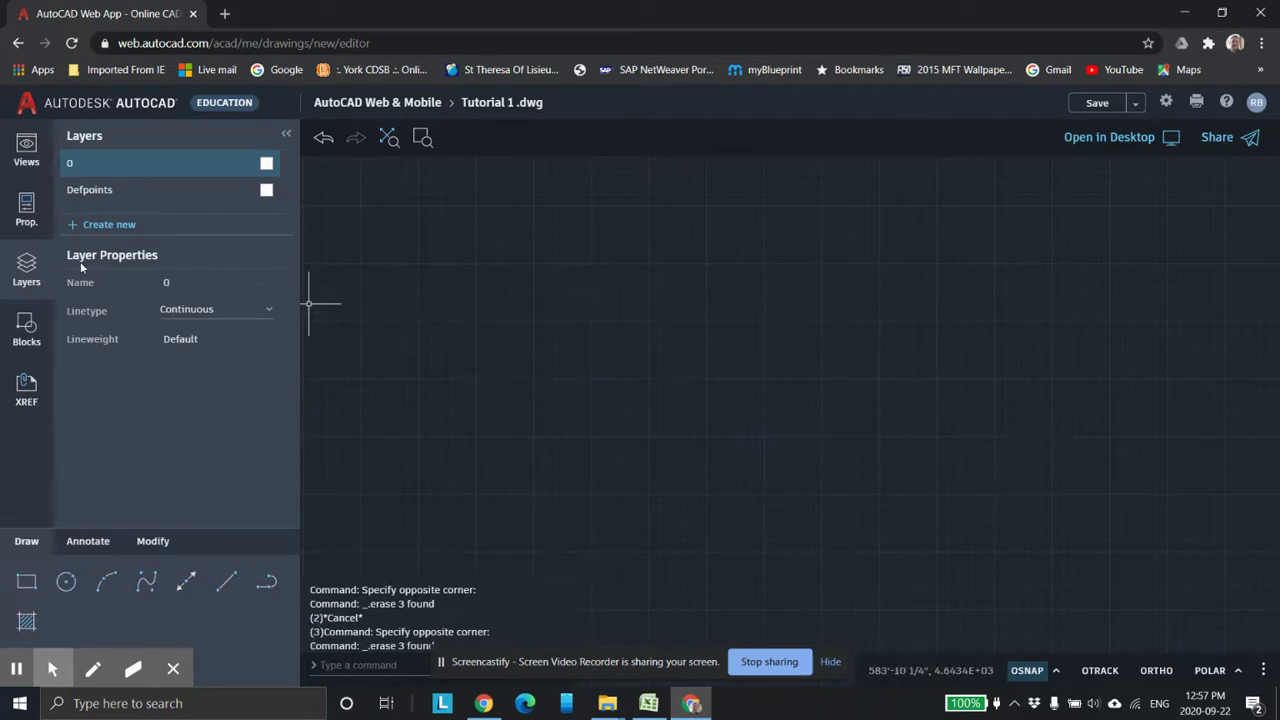
Create a new layer and rename Layer1 to 'Outer Walls'.
left_click(110, 228)
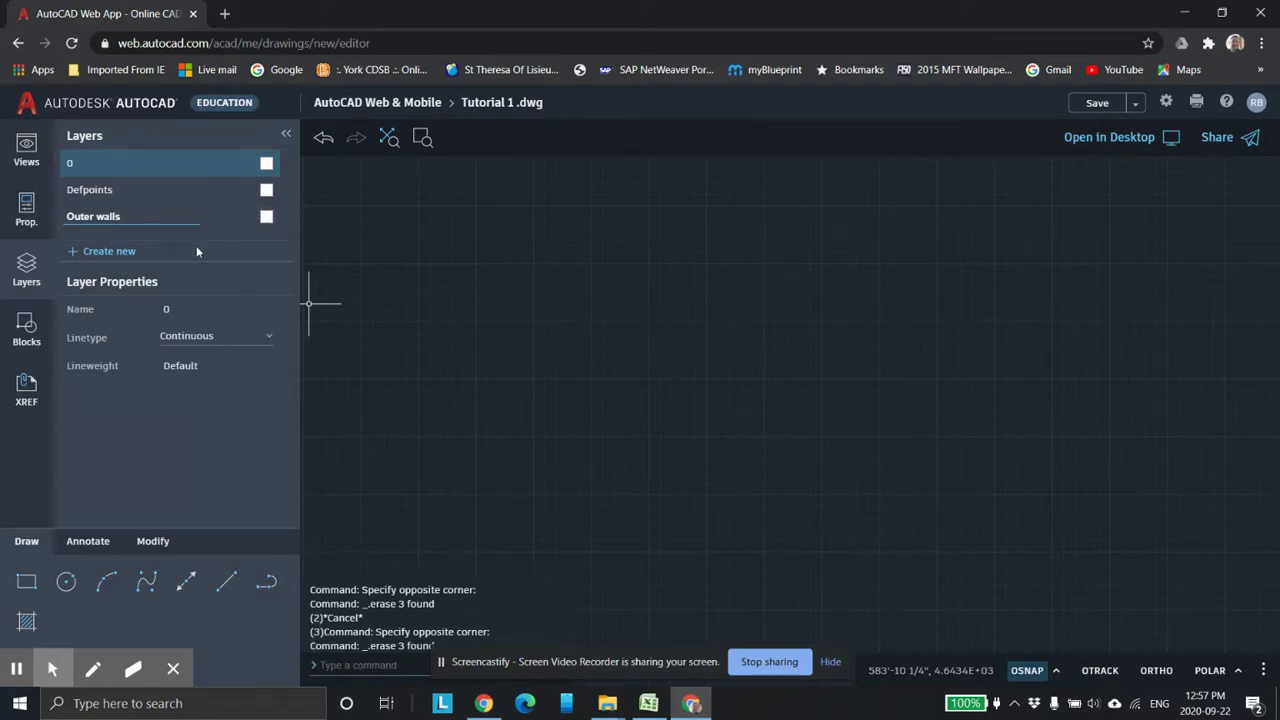
key("Escape")
left_click(120, 222)
right_click(121, 222)
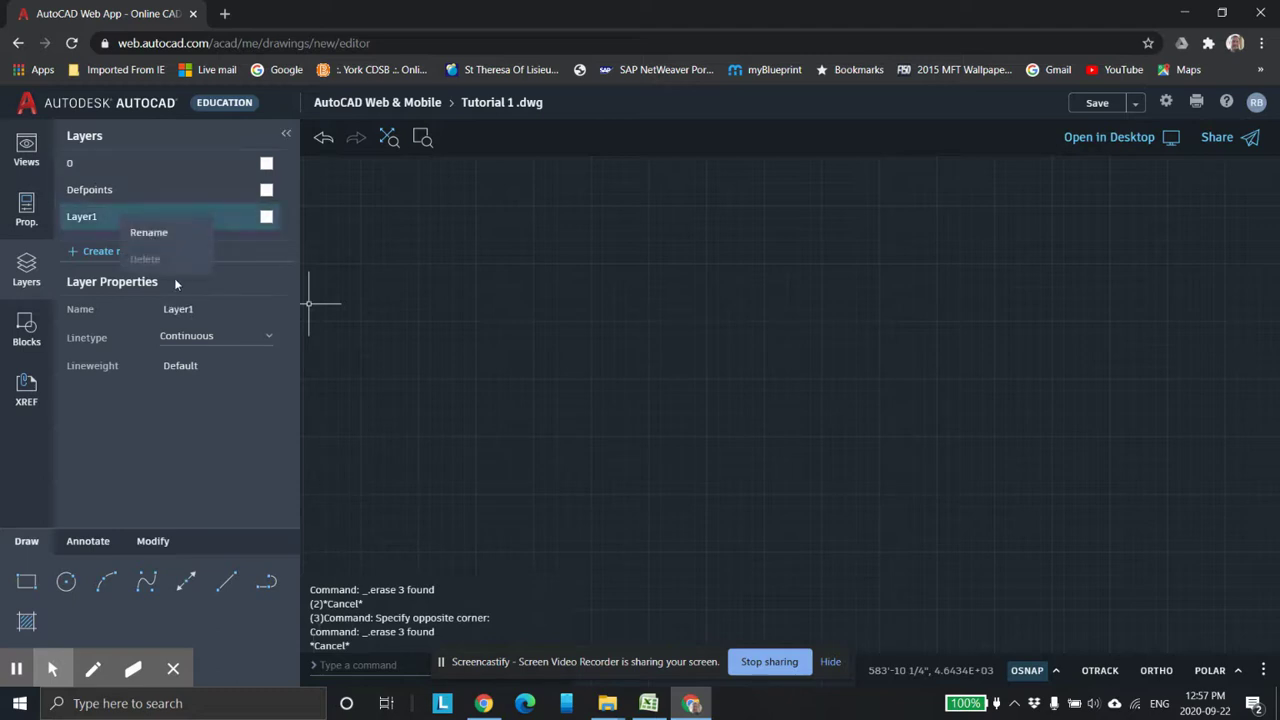
left_click(149, 233)
type("Ou")
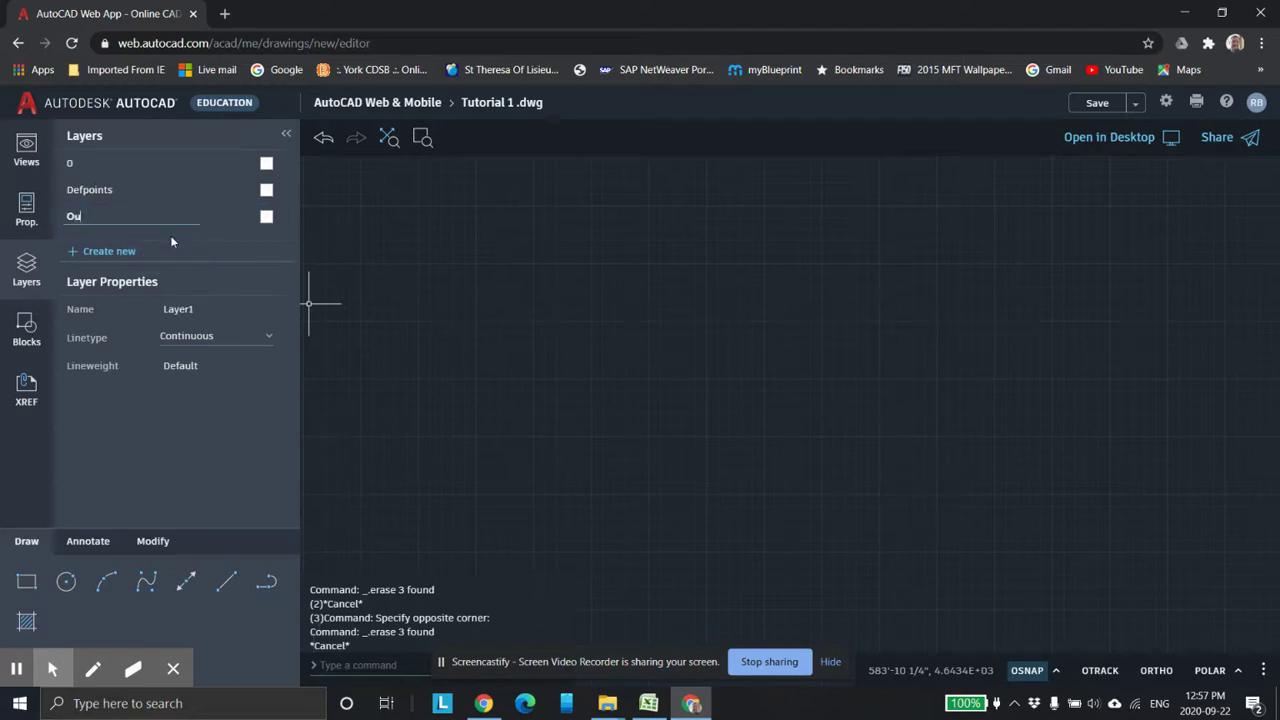
type("ter Walls")
key("Return")
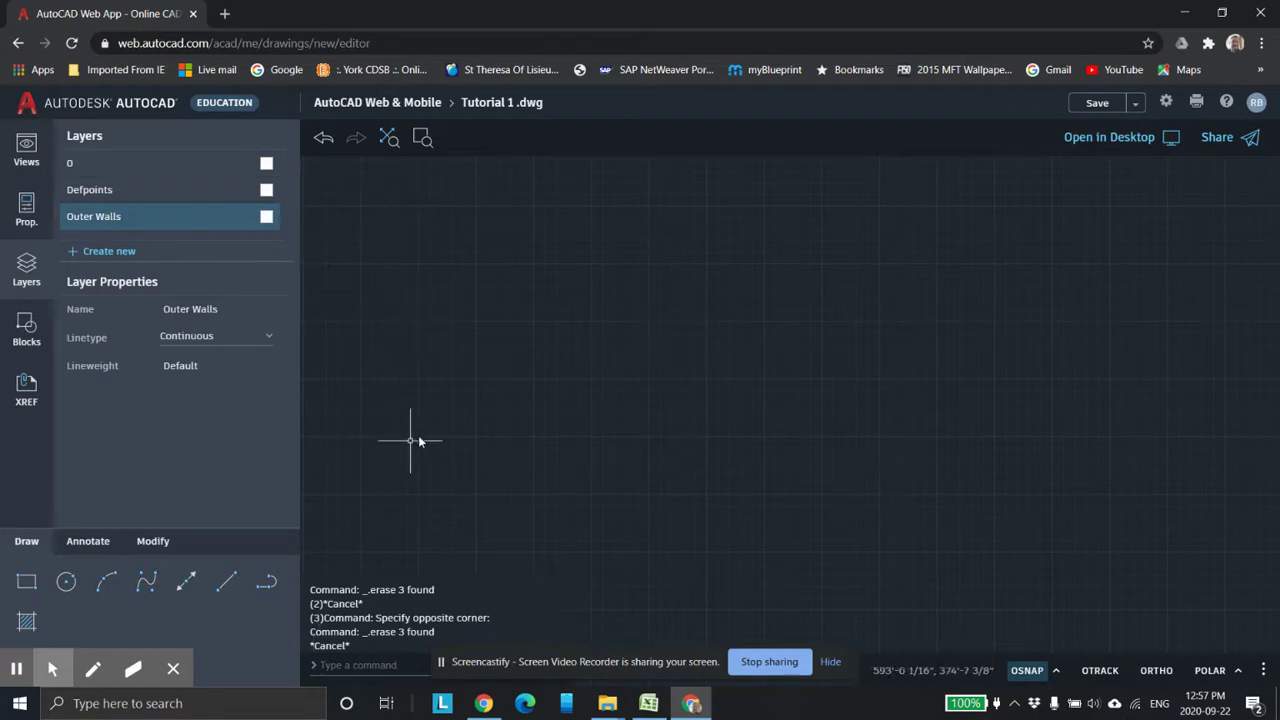
Make Outer Walls the current drawing layer.
left_click(172, 226)
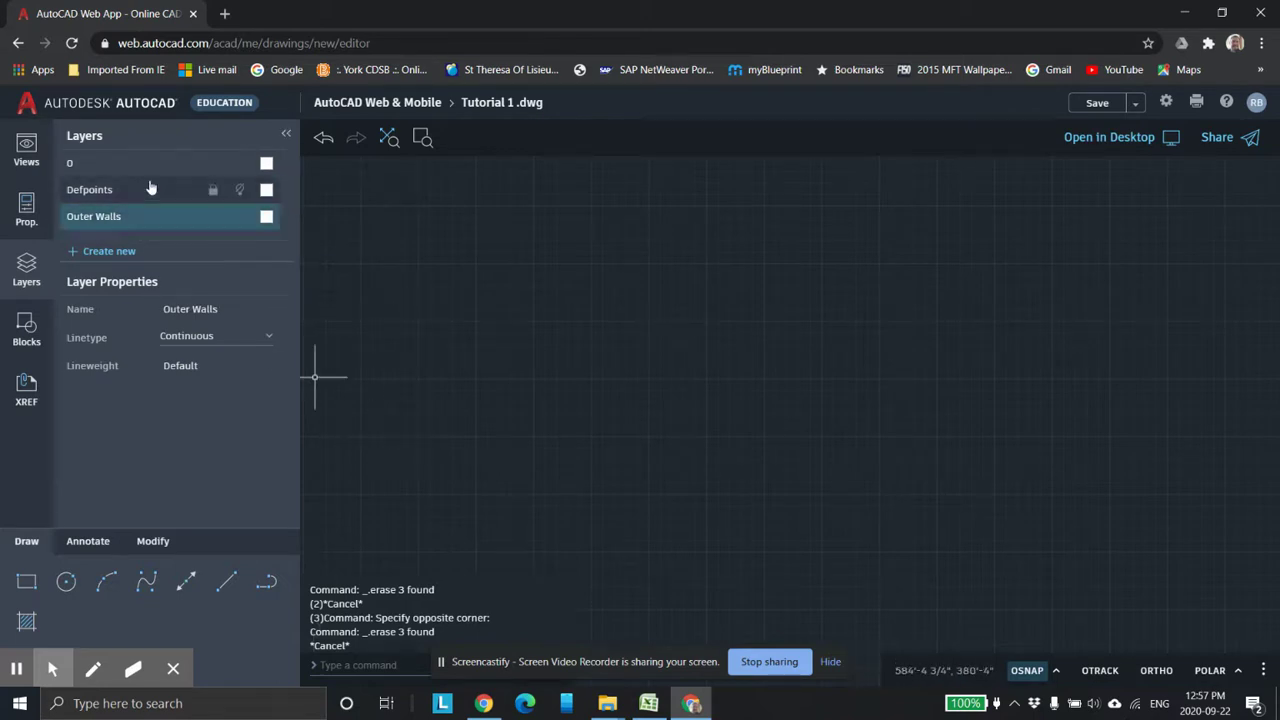
left_click(152, 165)
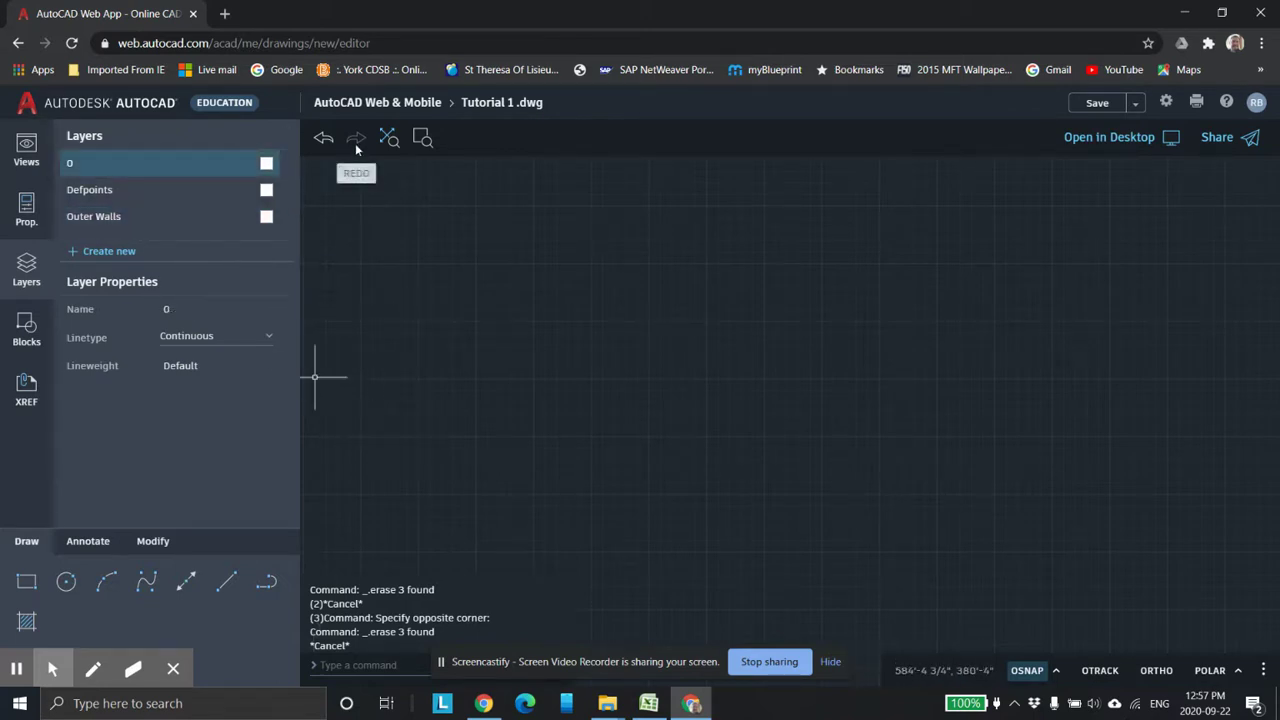
left_click(150, 192)
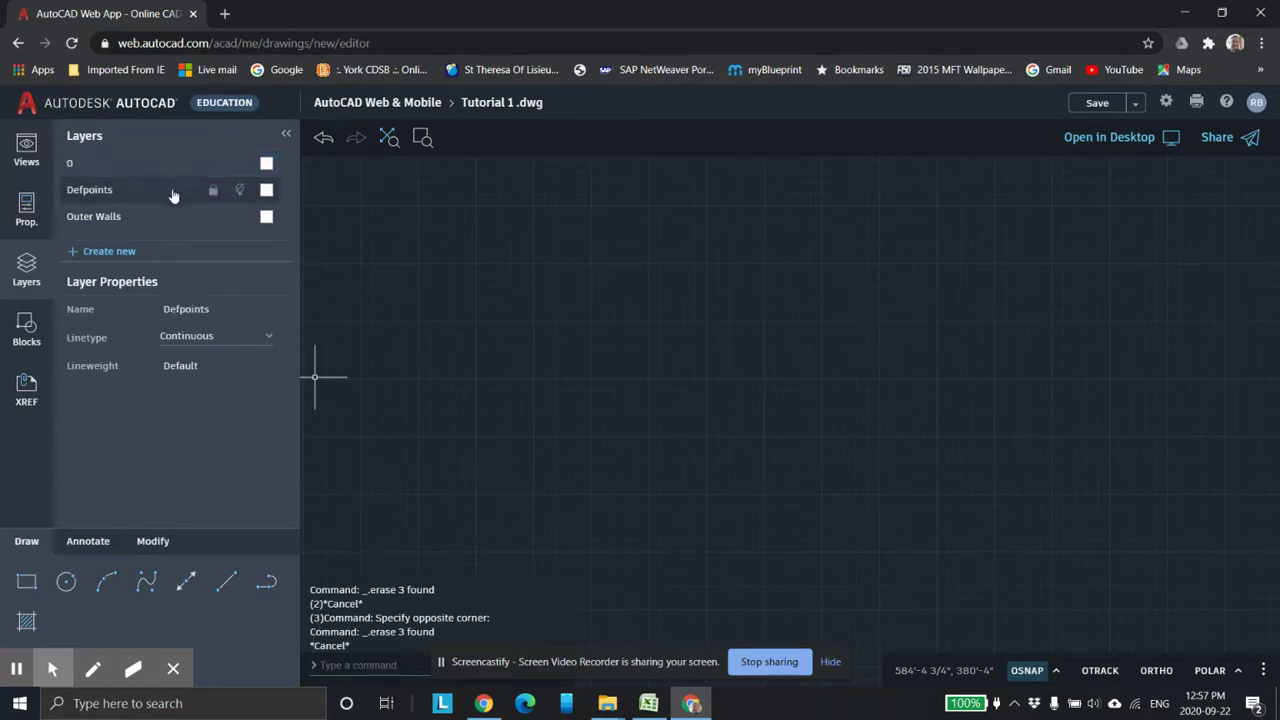
left_click(143, 219)
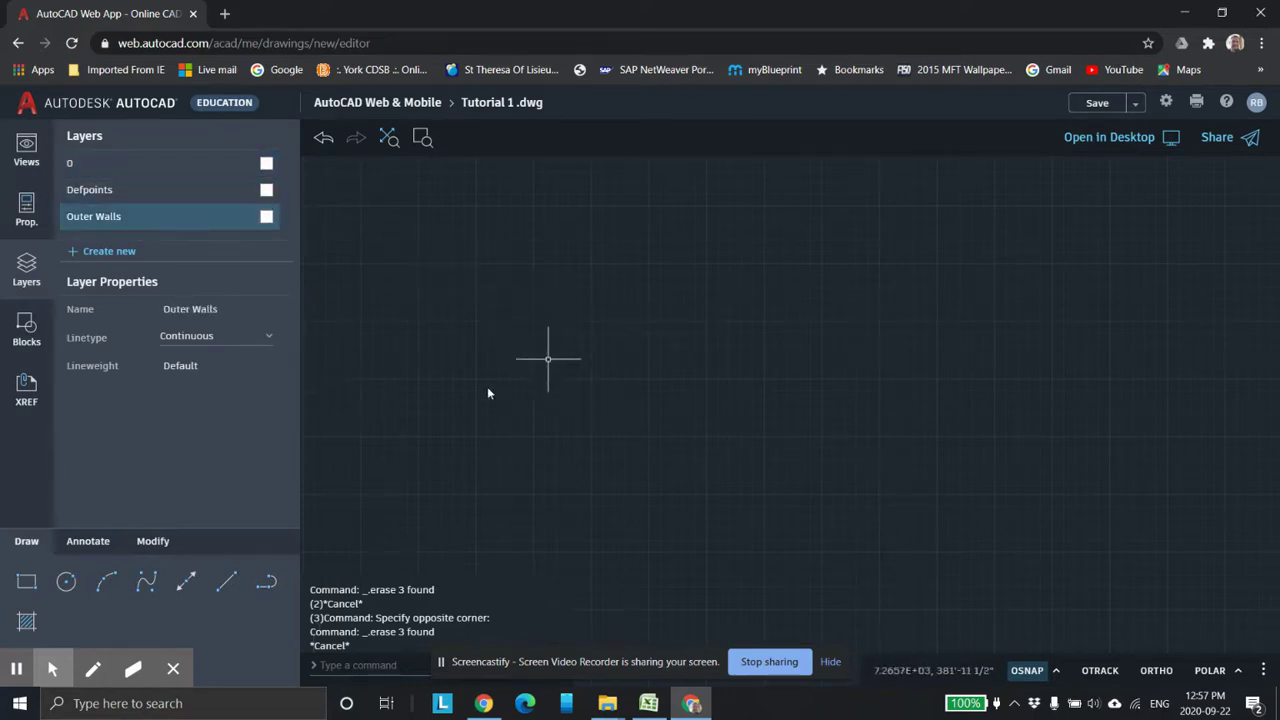
Attempt the outline rectangle, abandoning a 20' try and entering 24 by 20.
left_click(27, 583)
left_click(523, 444)
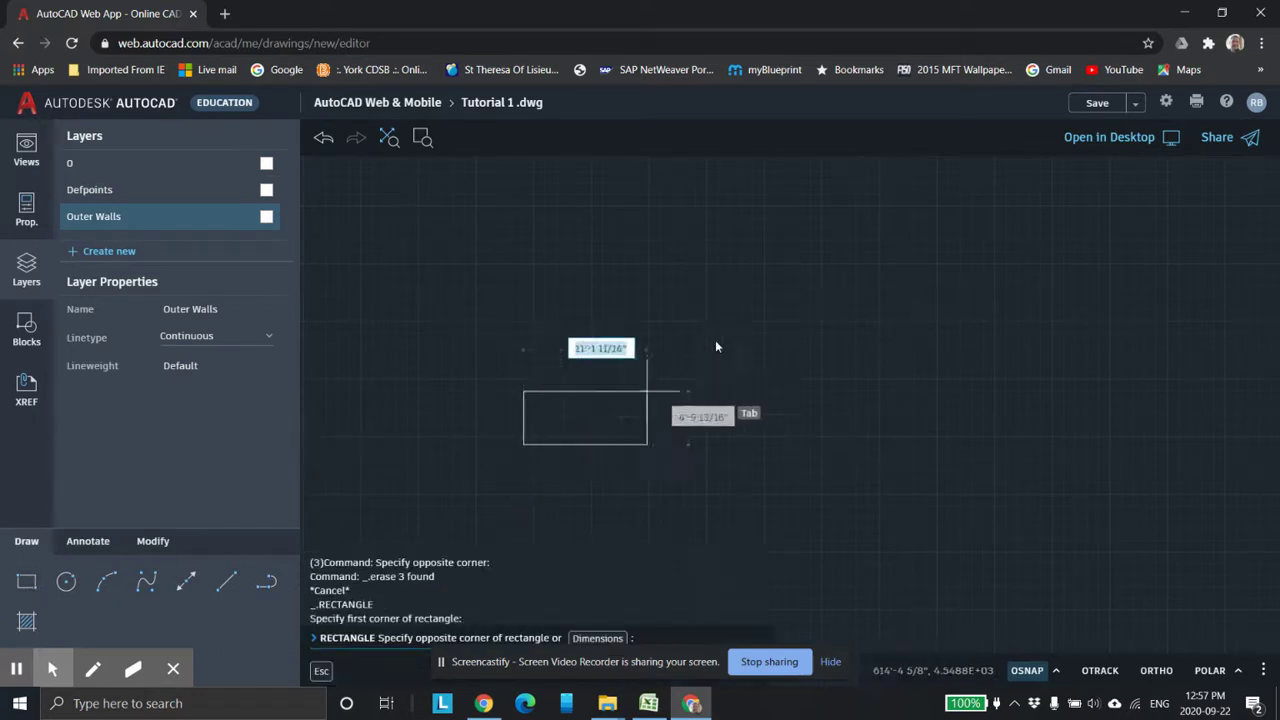
type("2")
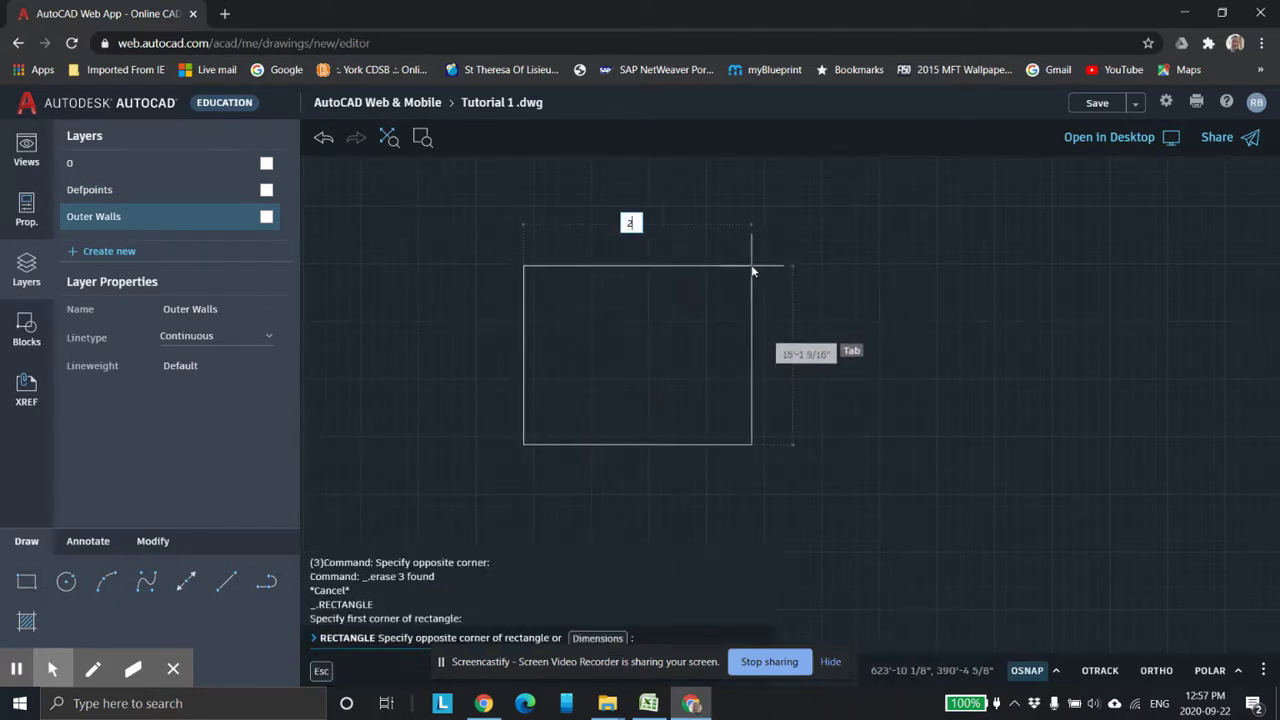
type("0'")
key("Tab")
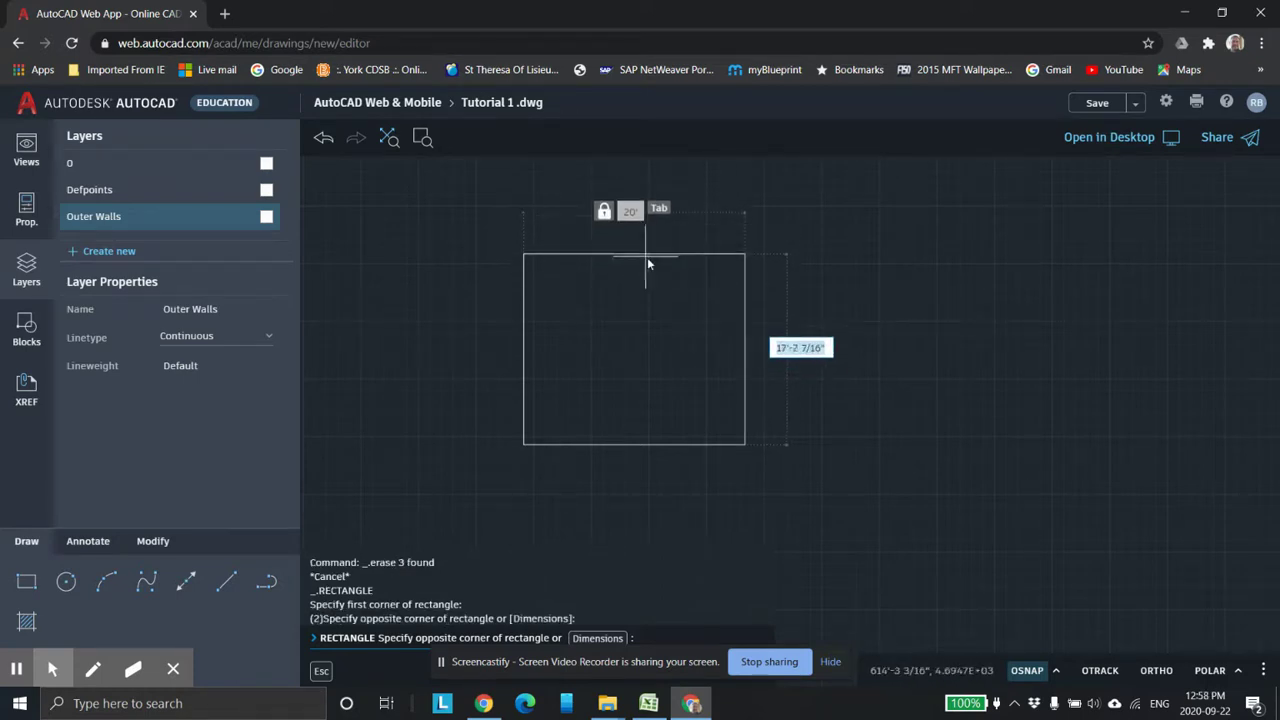
key("Escape")
left_click(26, 581)
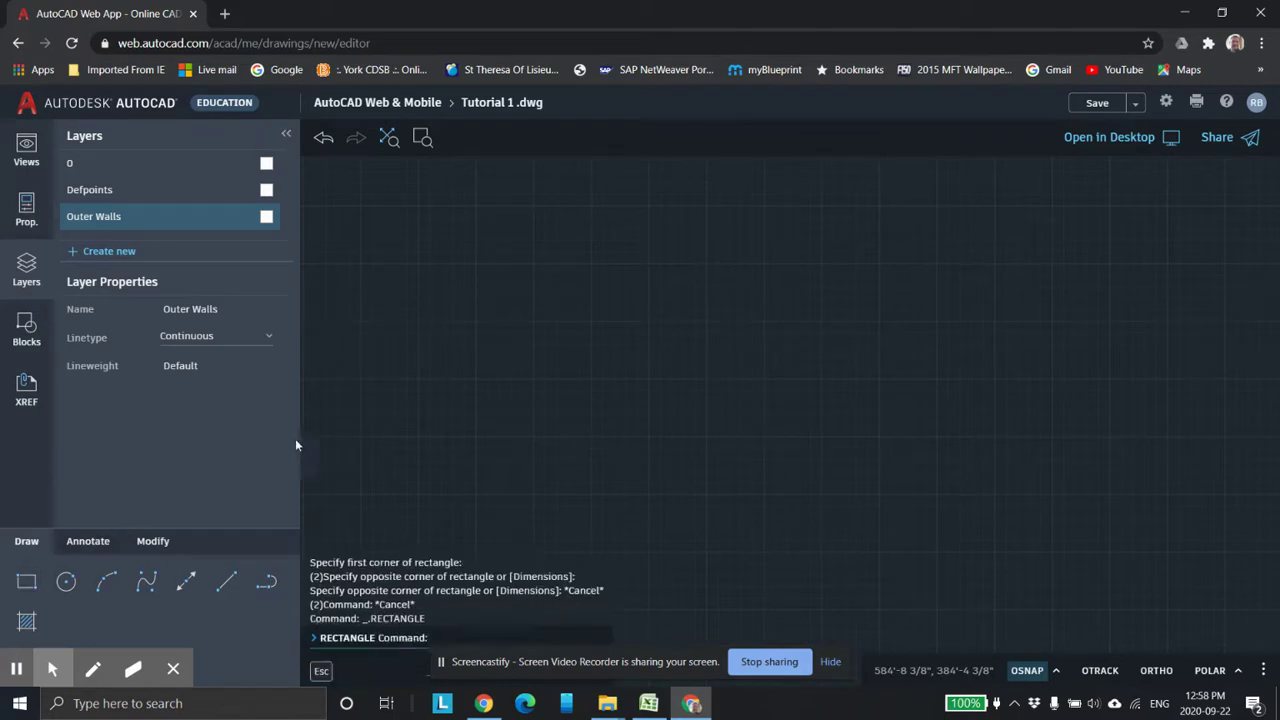
left_click(460, 437)
type("23")
key("BackSpace")
type("4")
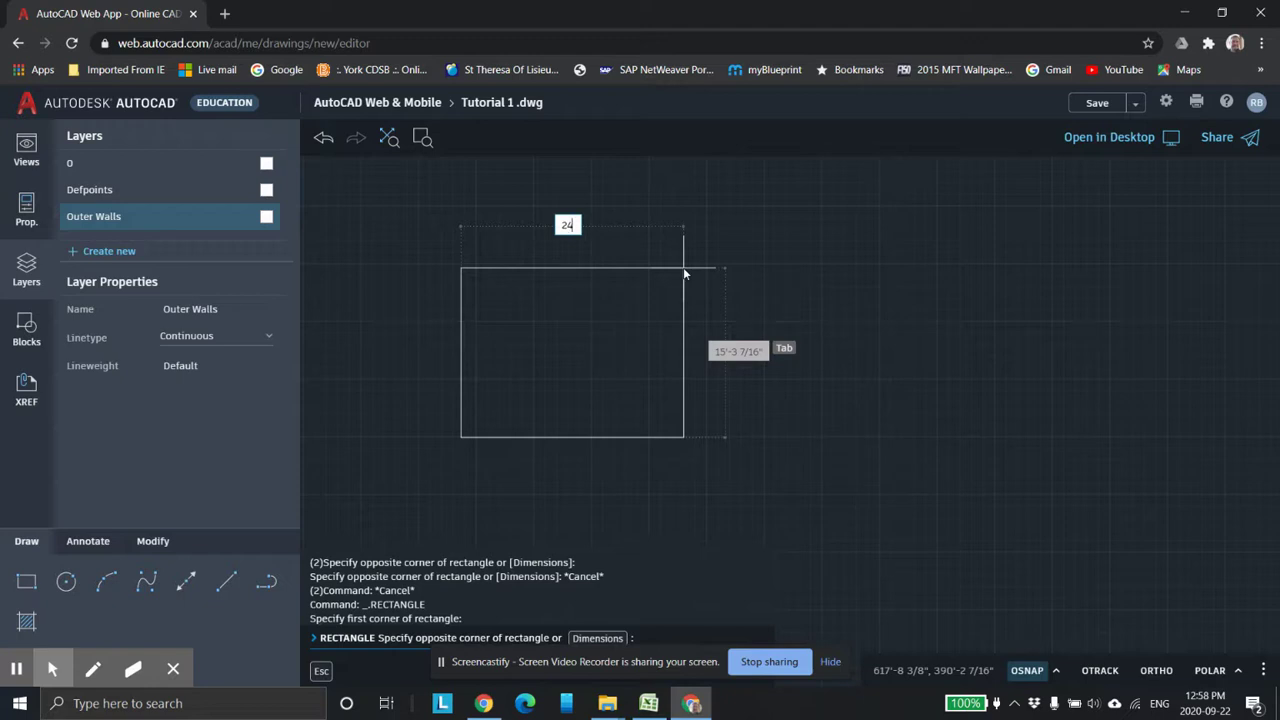
key("Tab")
type("20")
key("Return")
Delete the mis-sized thin rectangle and redraw it at 24' by 20' with REC.
left_click_drag(380, 366, 972, 492)
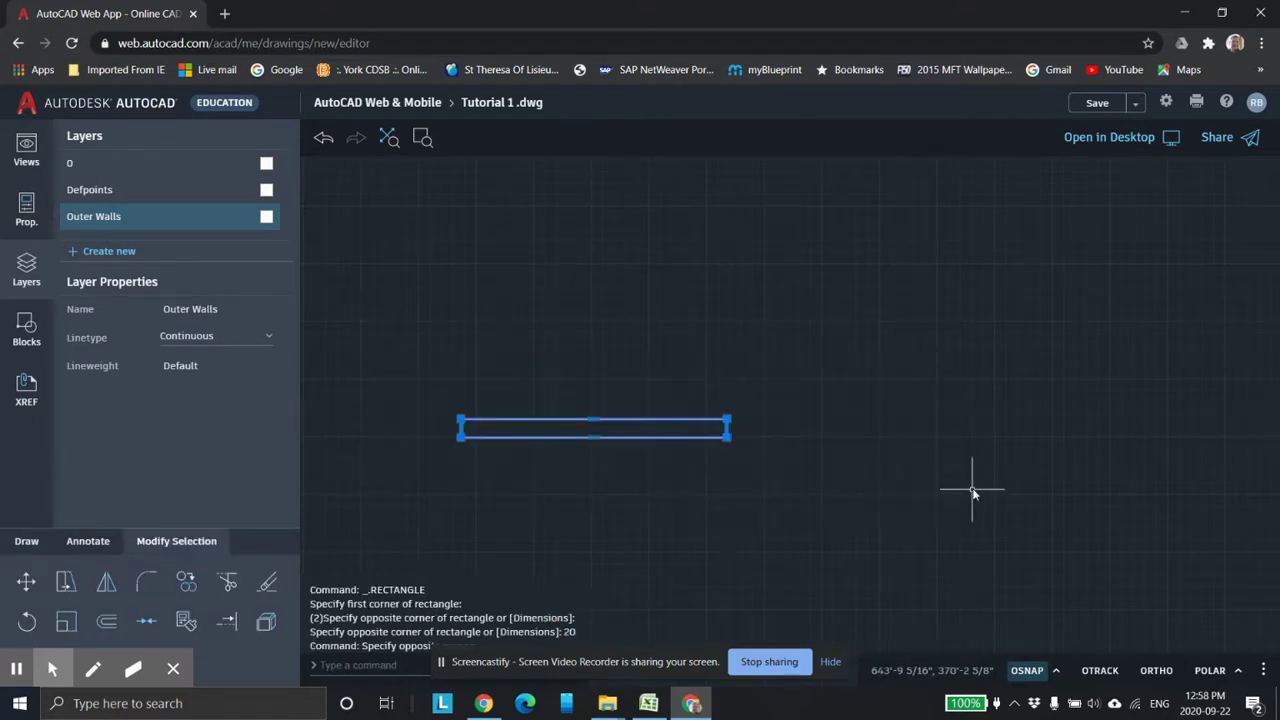
key("Delete")
type("rec")
key("Return")
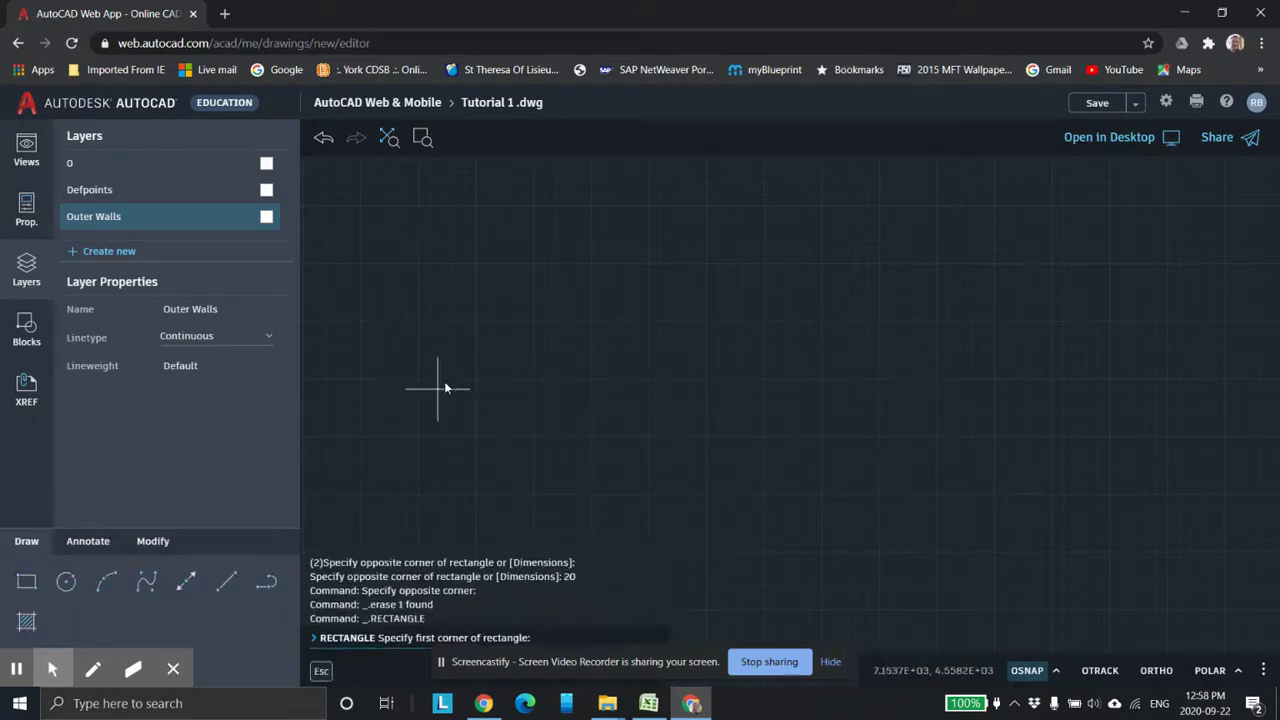
left_click(570, 300)
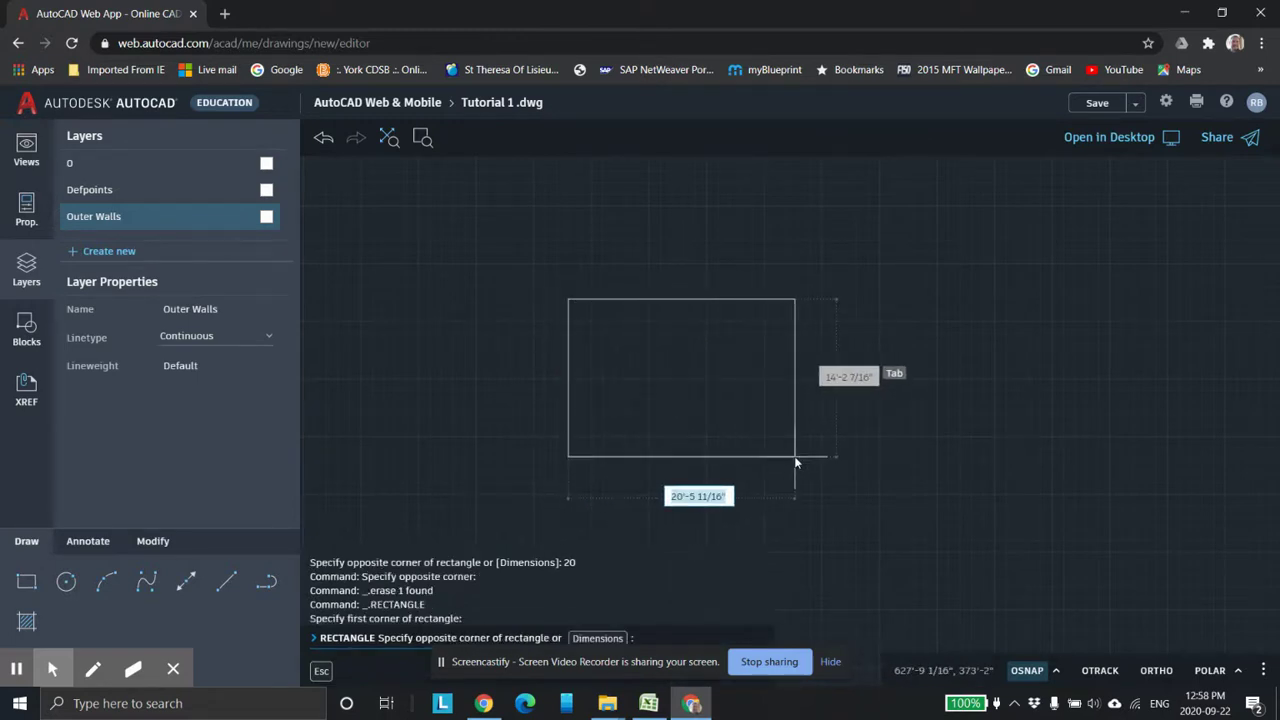
type("24")
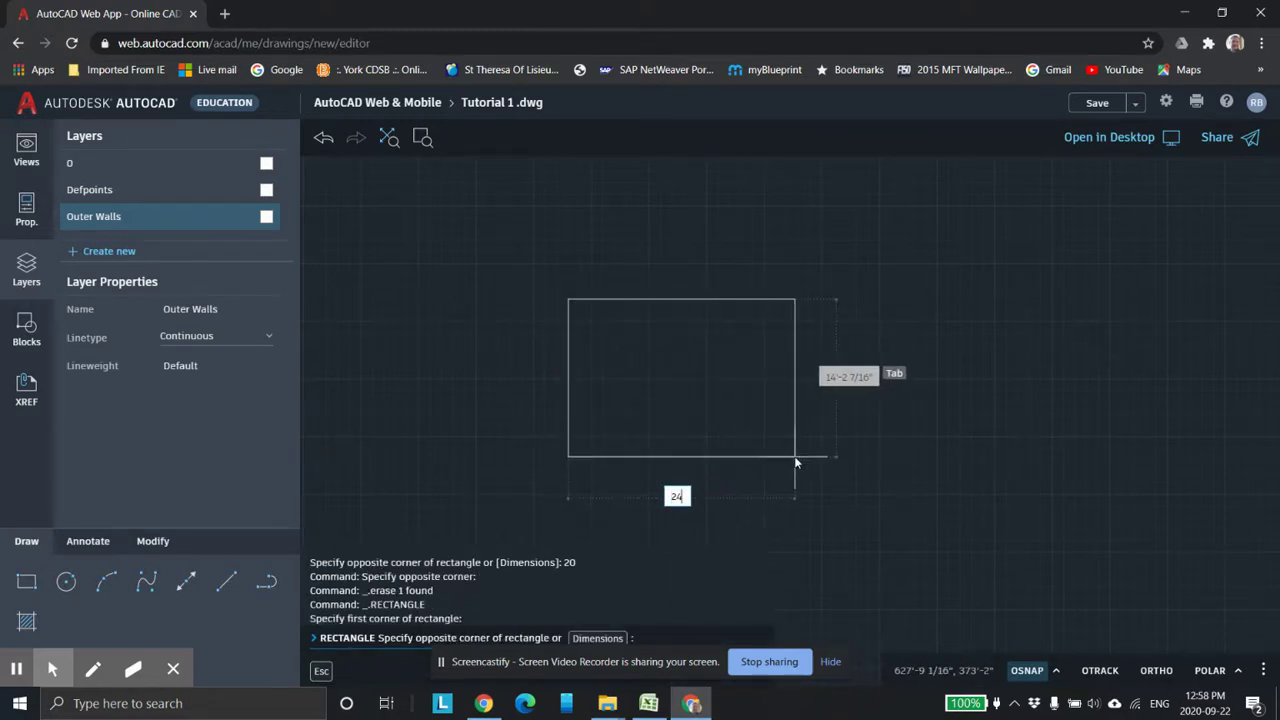
key("Tab")
type("20'")
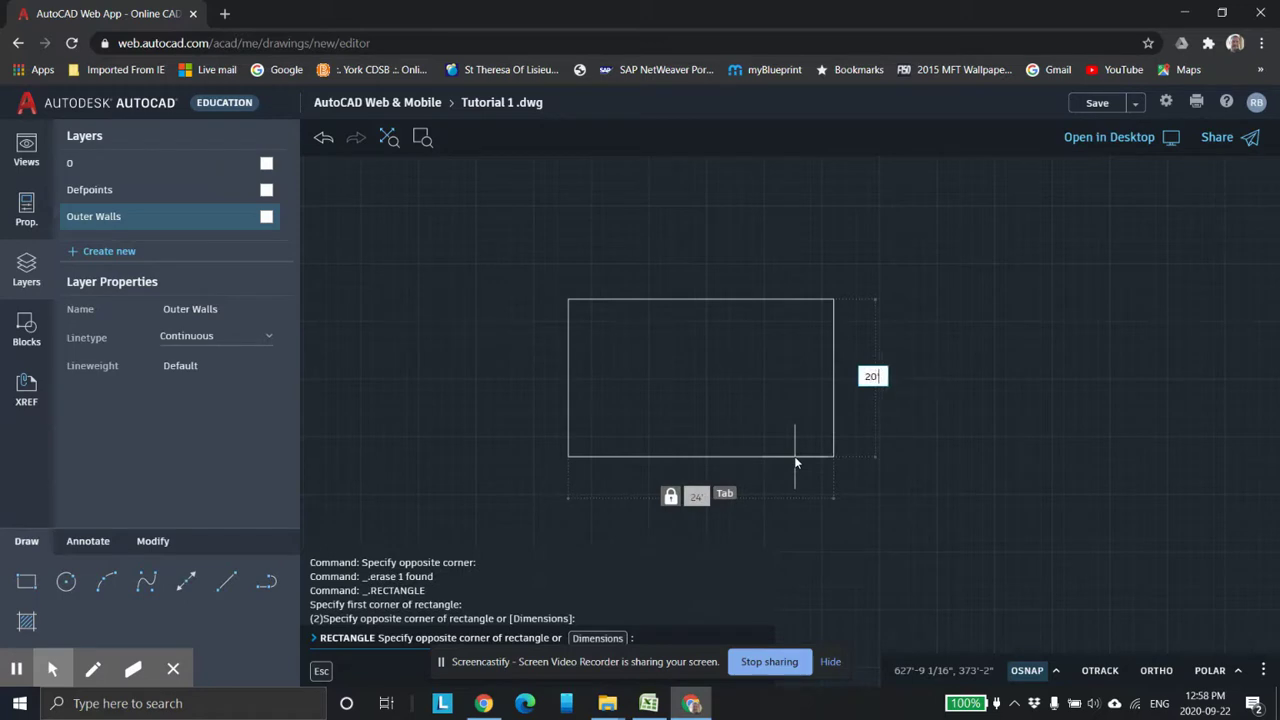
key("Return")
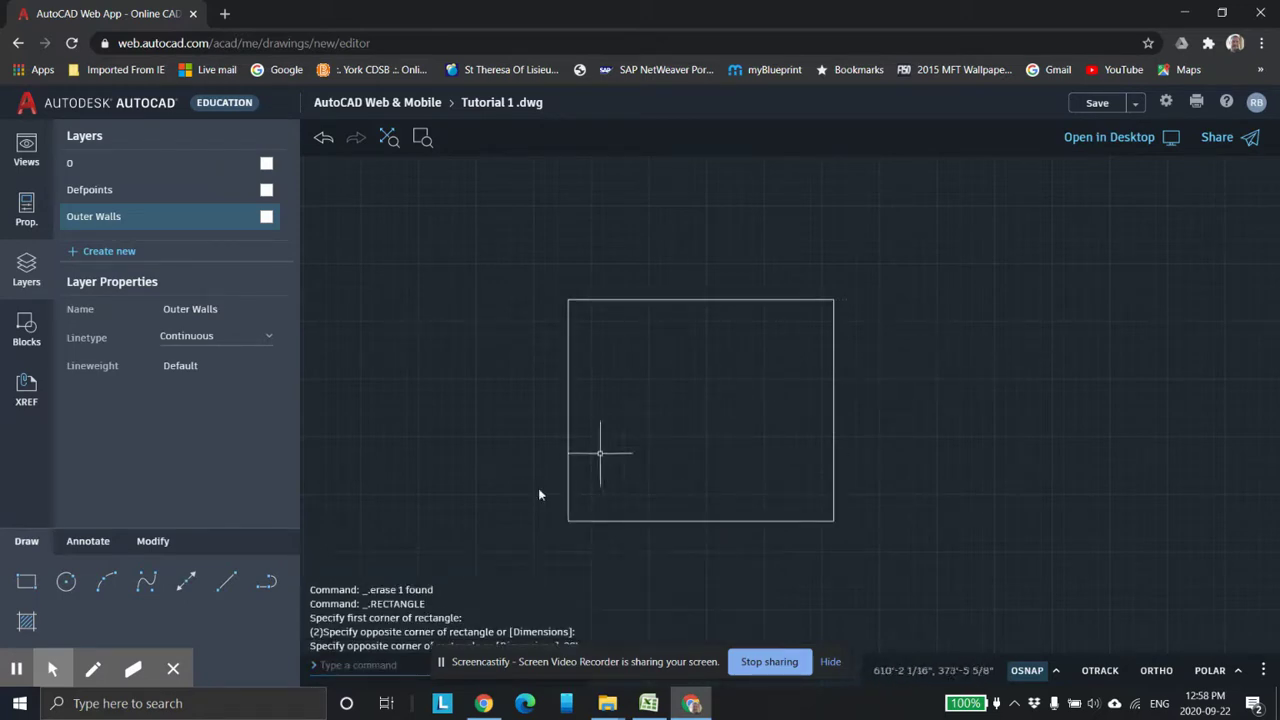
Offset the 24' by 20' rectangle 6" inward to form the inner wall outline.
left_click(152, 541)
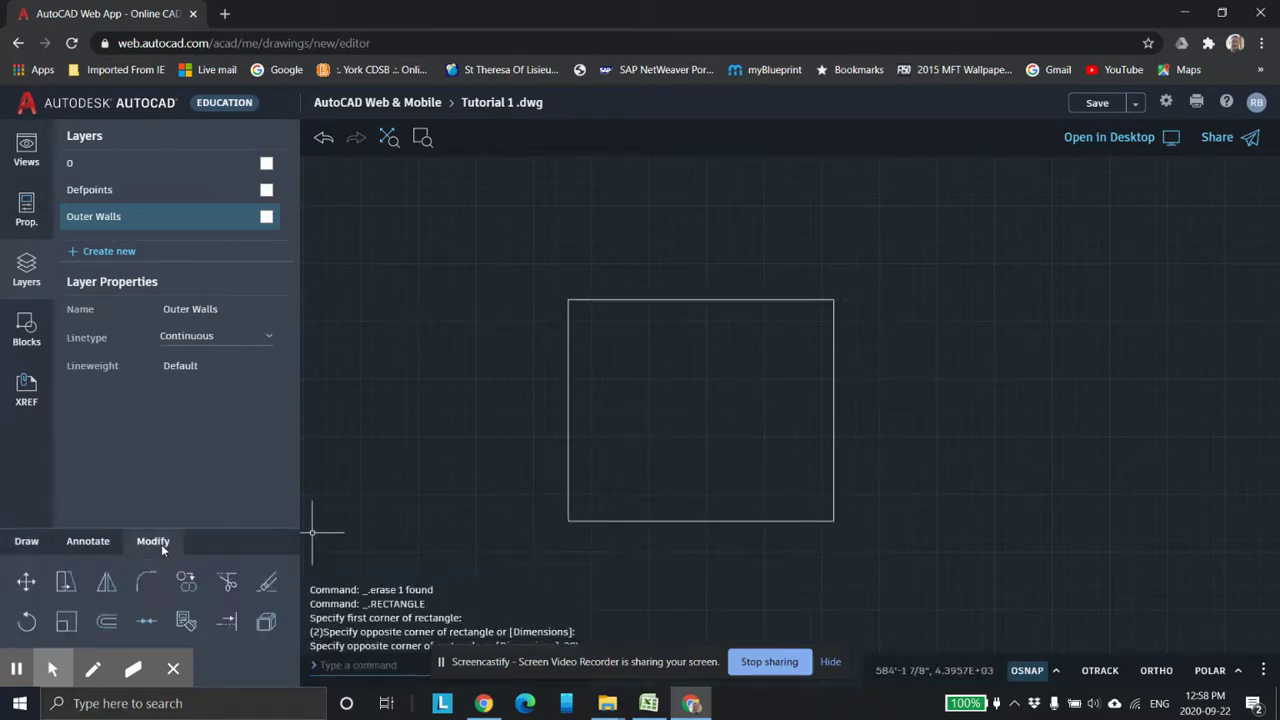
left_click(106, 621)
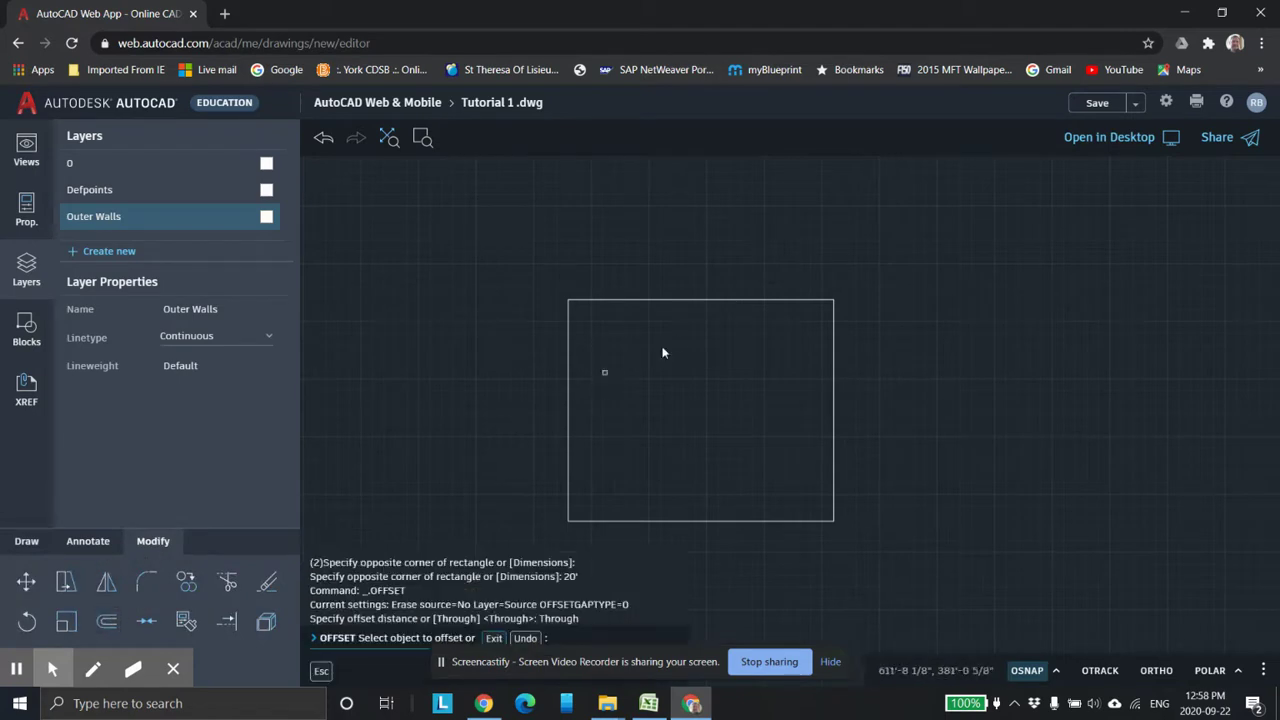
left_click(689, 300)
type("6\"")
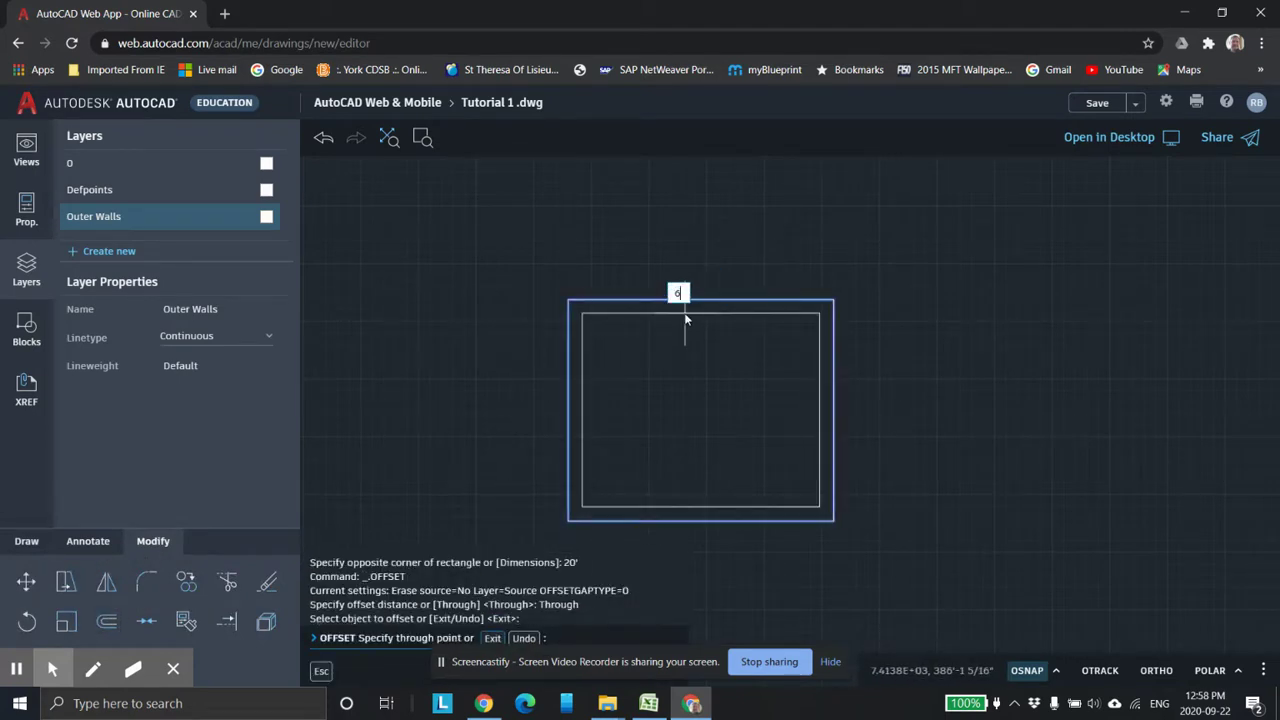
key("Return")
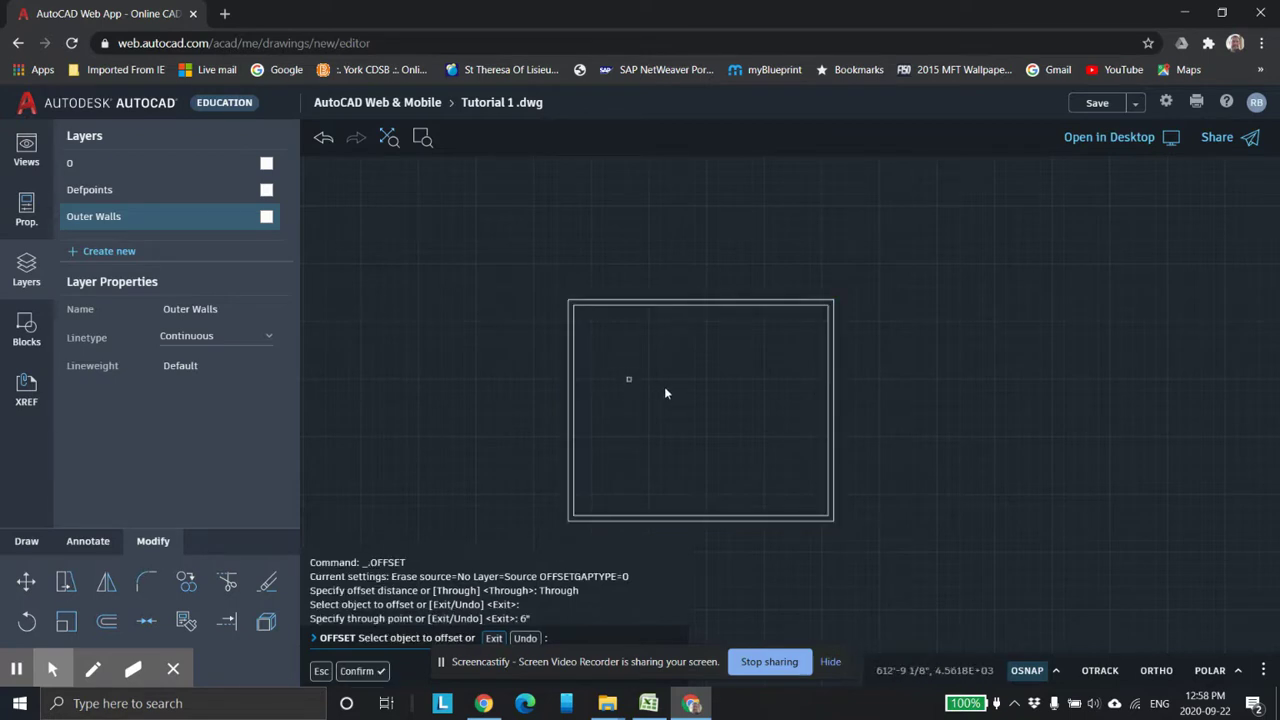
scroll(666, 390, "up", 2)
middle_click_drag(701, 399, 700, 314)
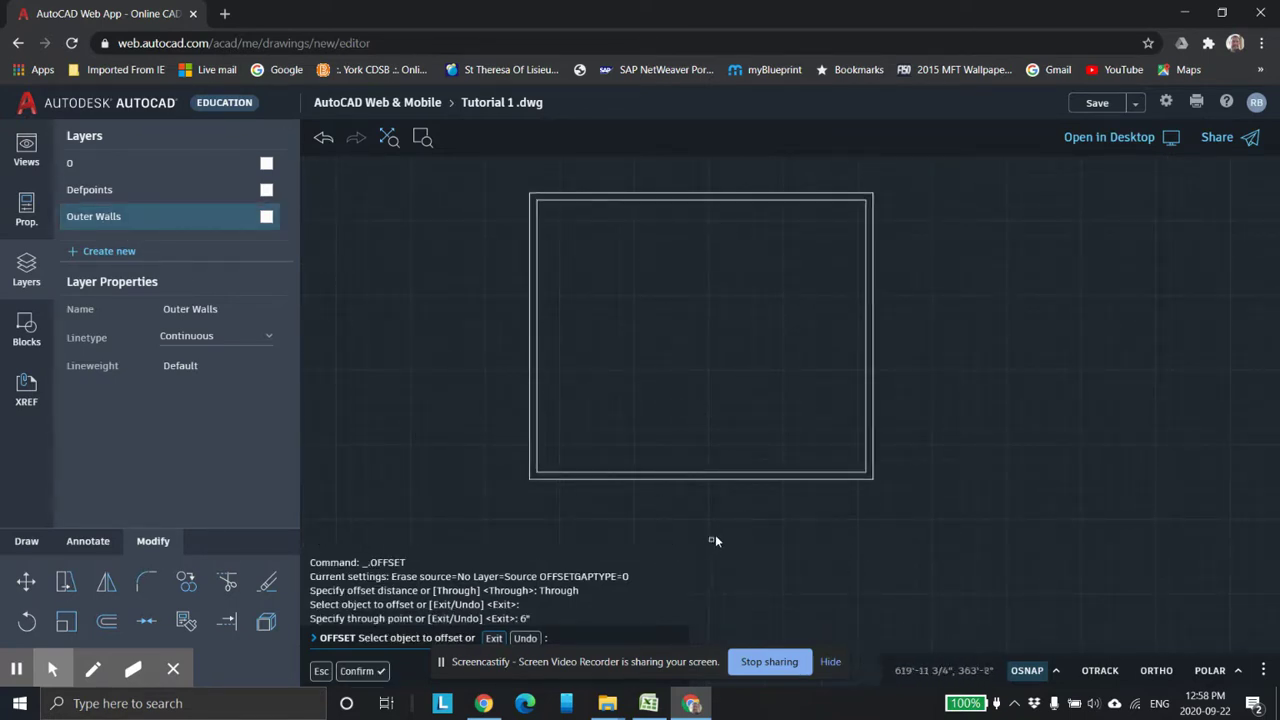
scroll(712, 505, "up", 2)
middle_click_drag(712, 505, 766, 434)
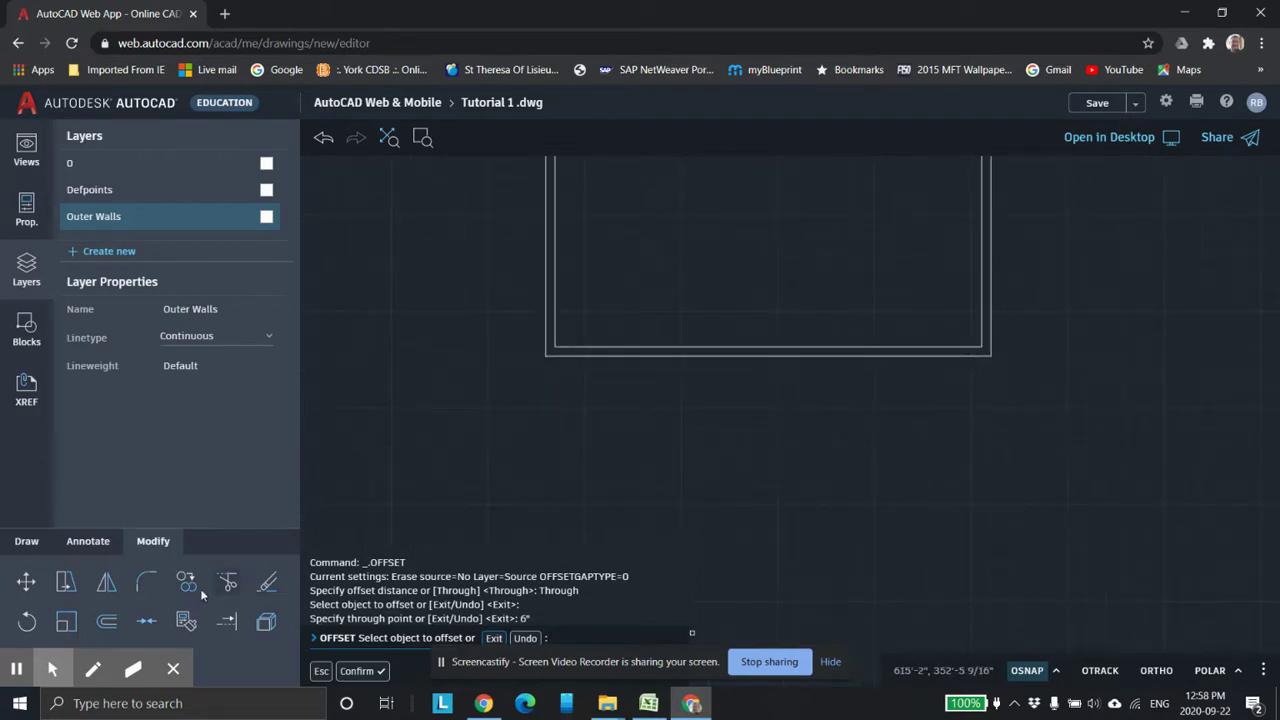
left_click(26, 541)
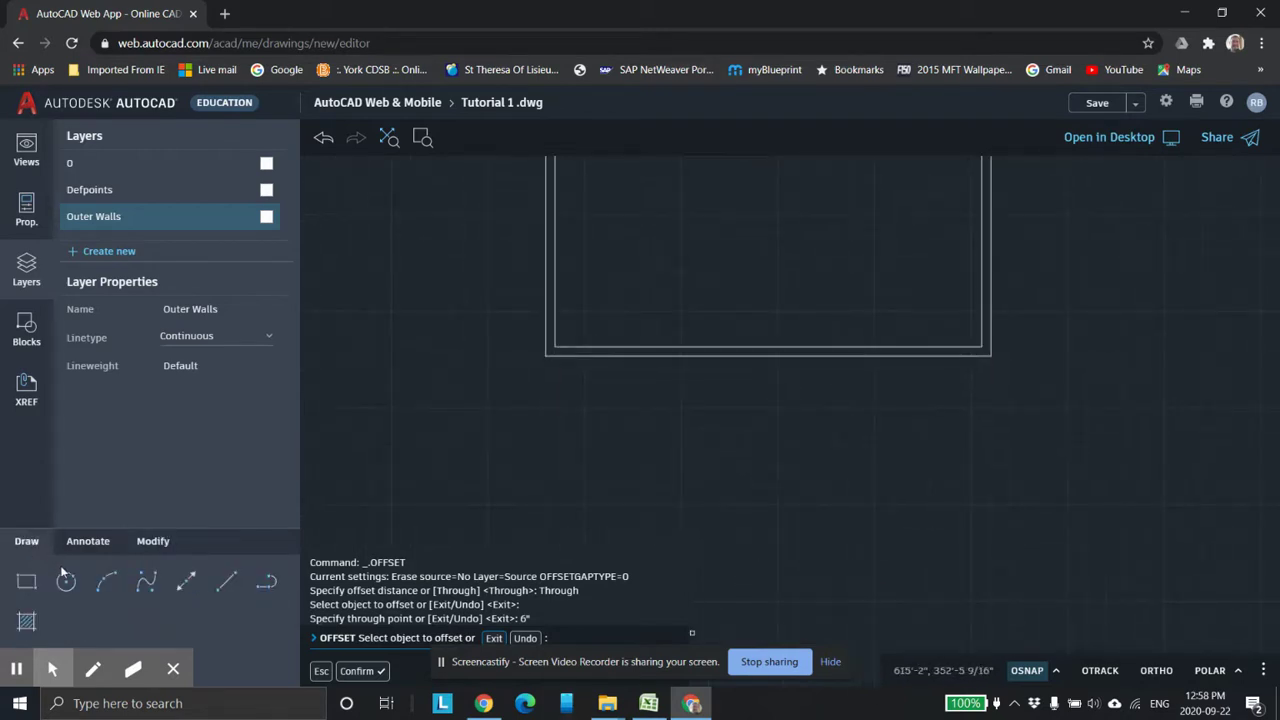
Begin a line on the front wall, cancel it, and review the object snap settings.
left_click(226, 582)
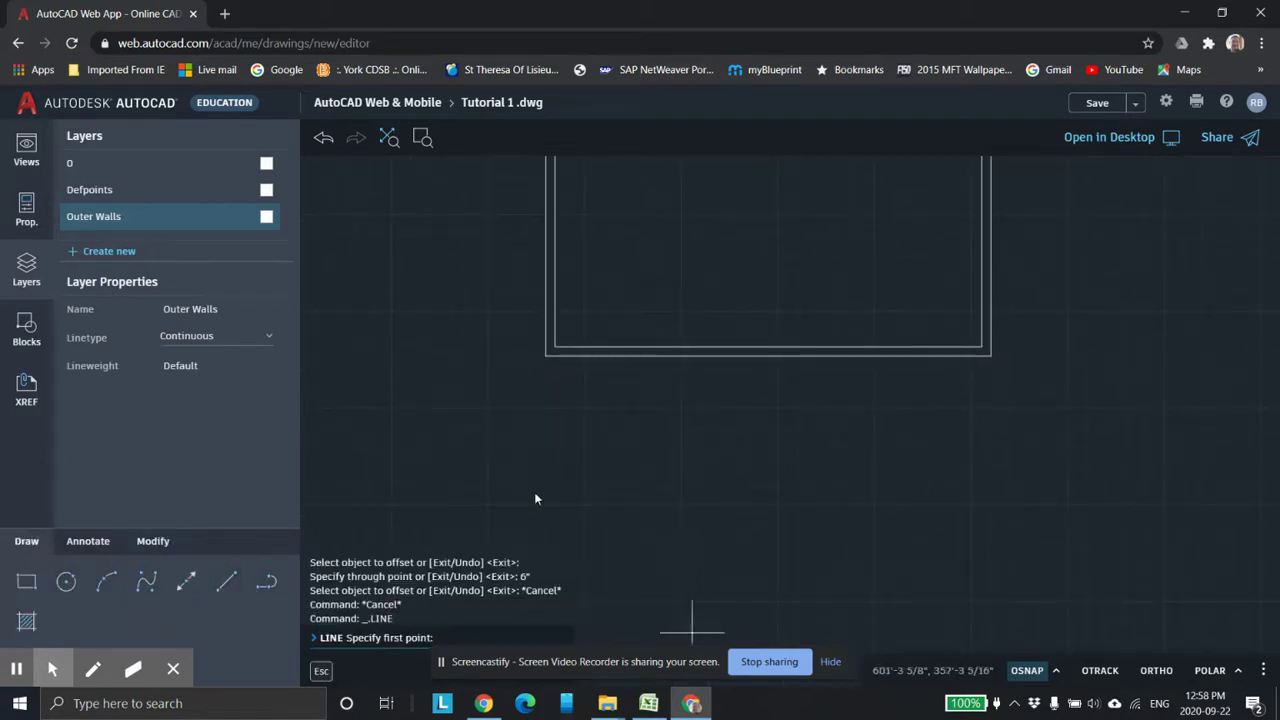
left_click(768, 355)
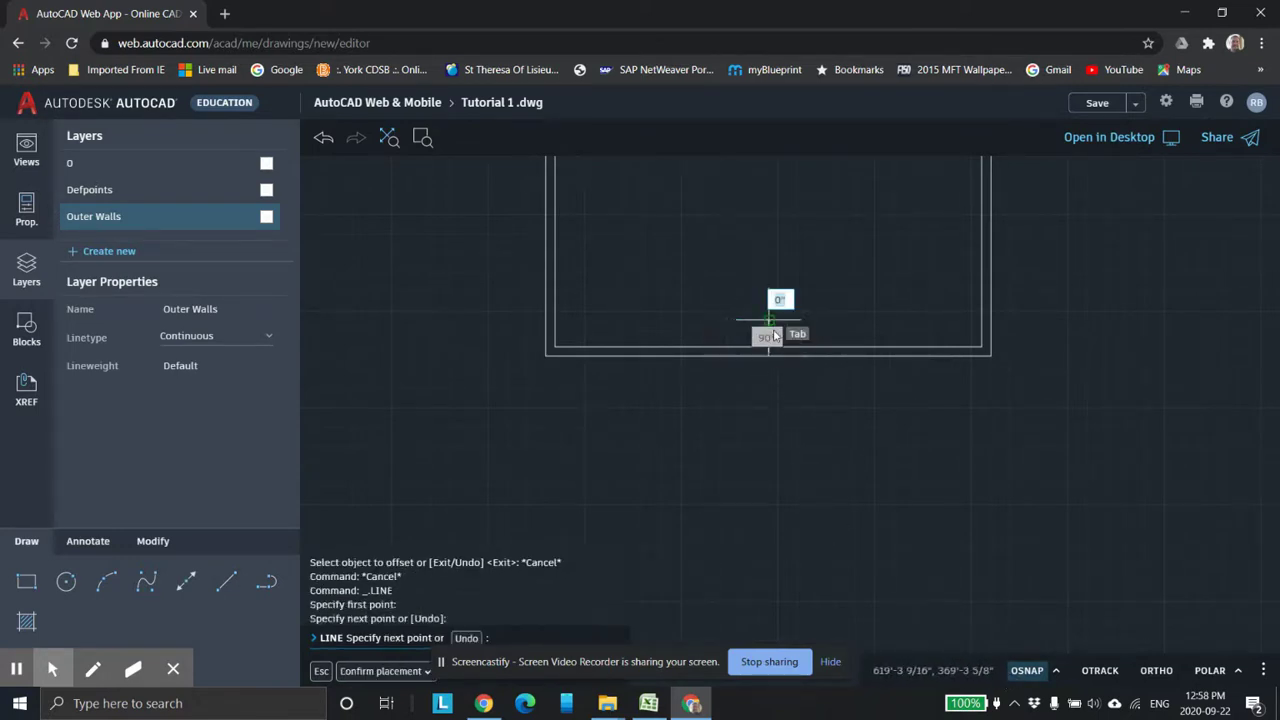
key("Escape")
key("Escape")
key("Escape")
scroll(885, 456, "up", 2)
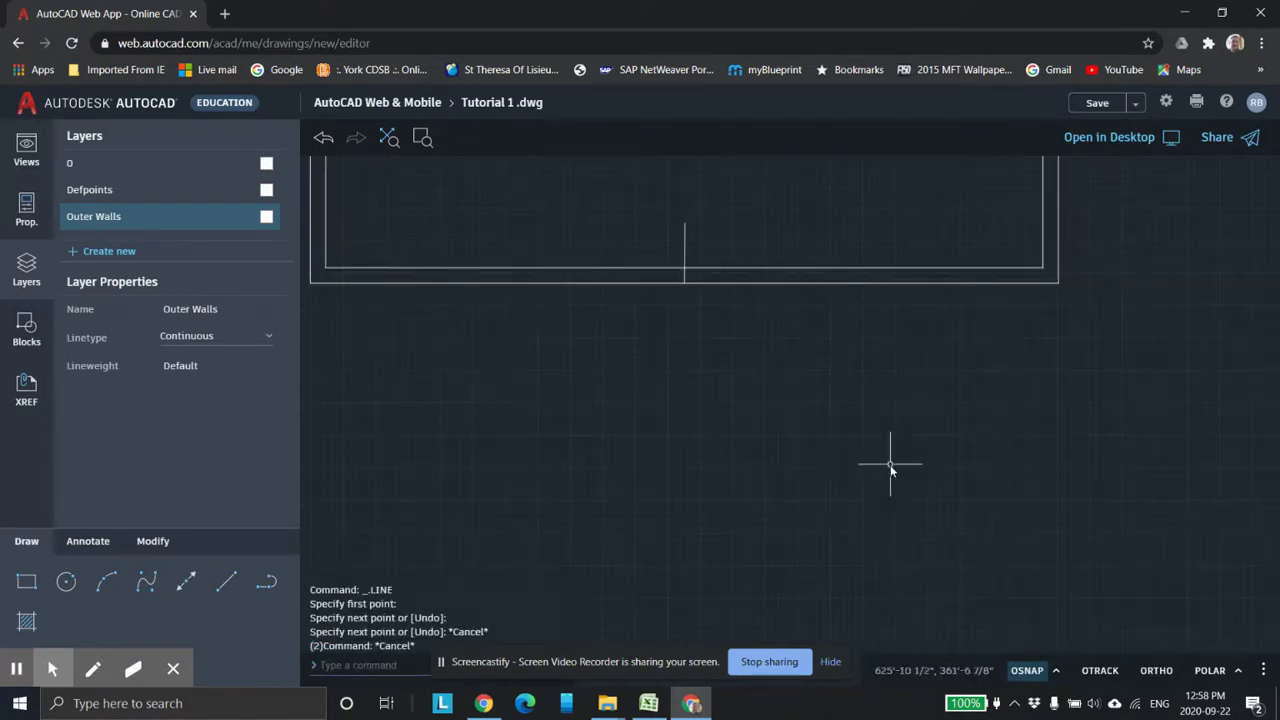
left_click(1056, 670)
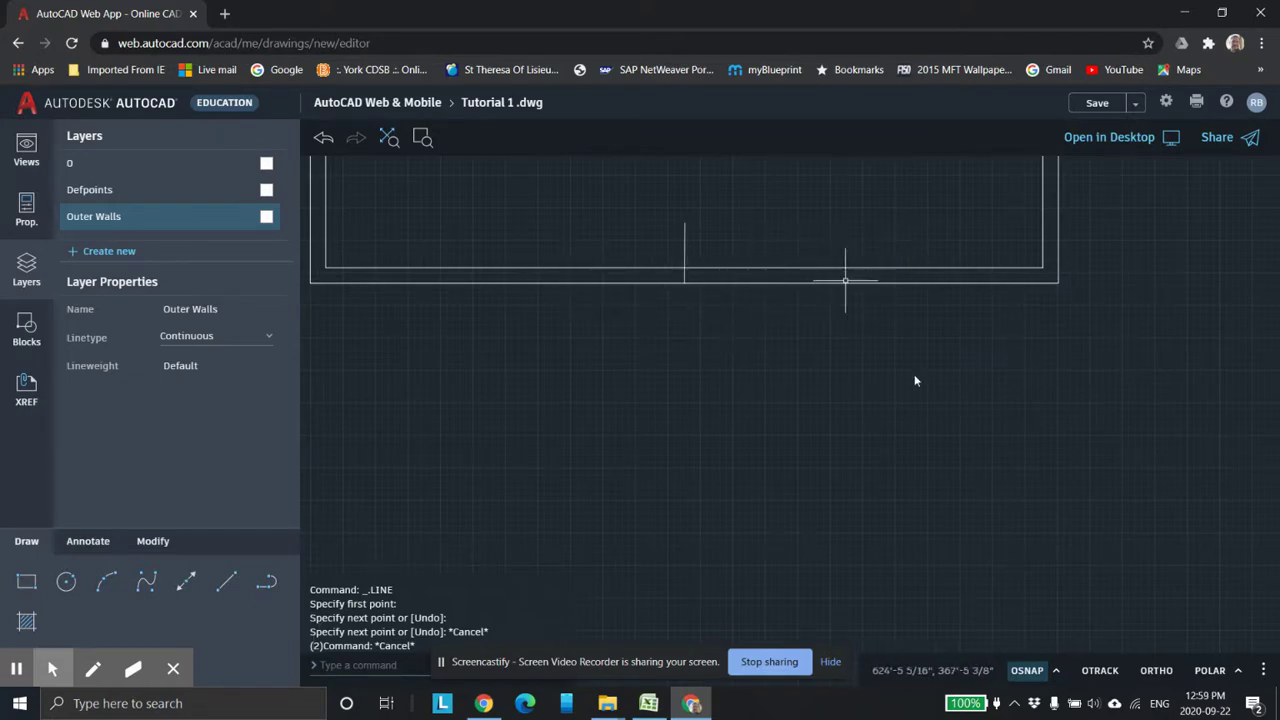
scroll(720, 346, "down", 2)
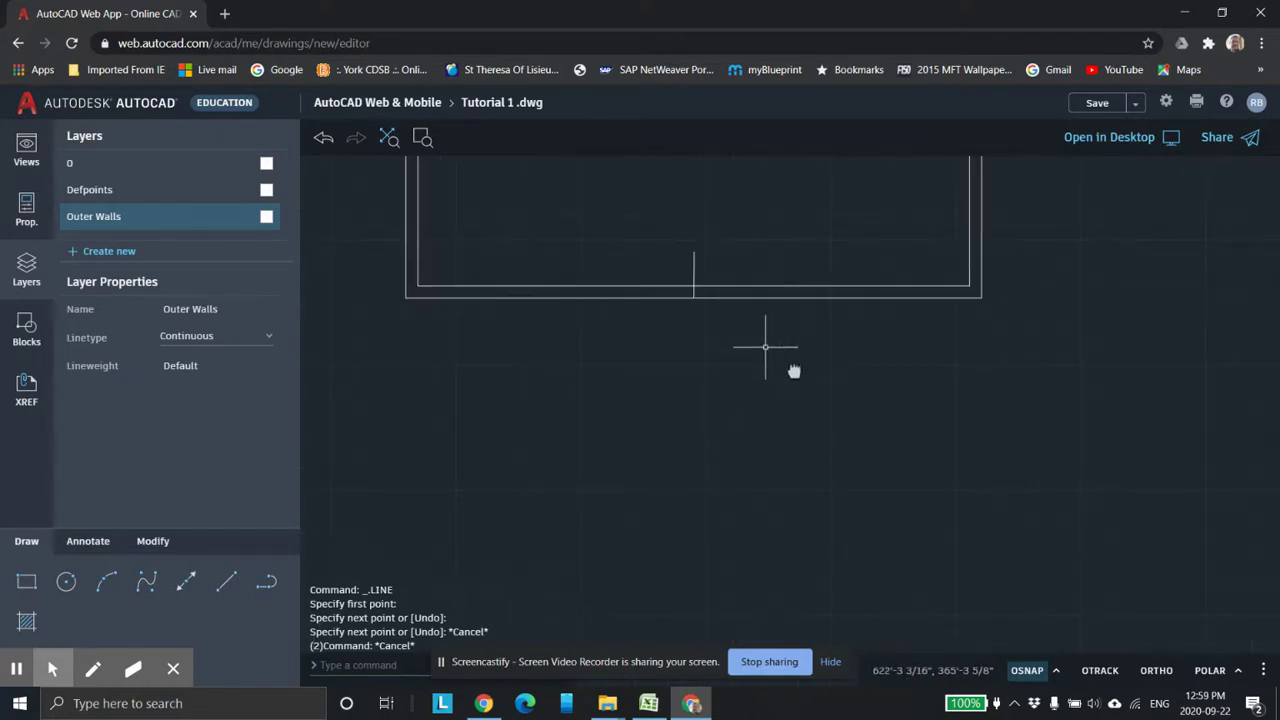
scroll(817, 423, "up", 3)
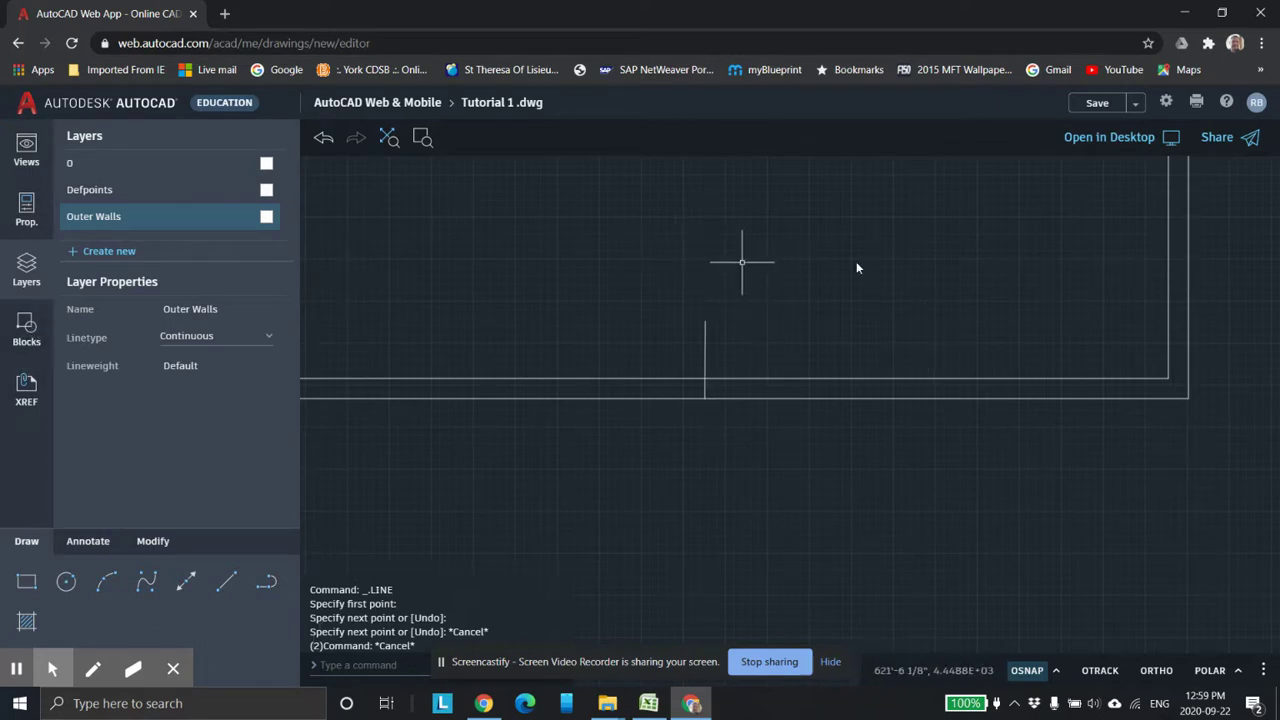
scroll(862, 306, "down", 1)
scroll(771, 378, "up", 3)
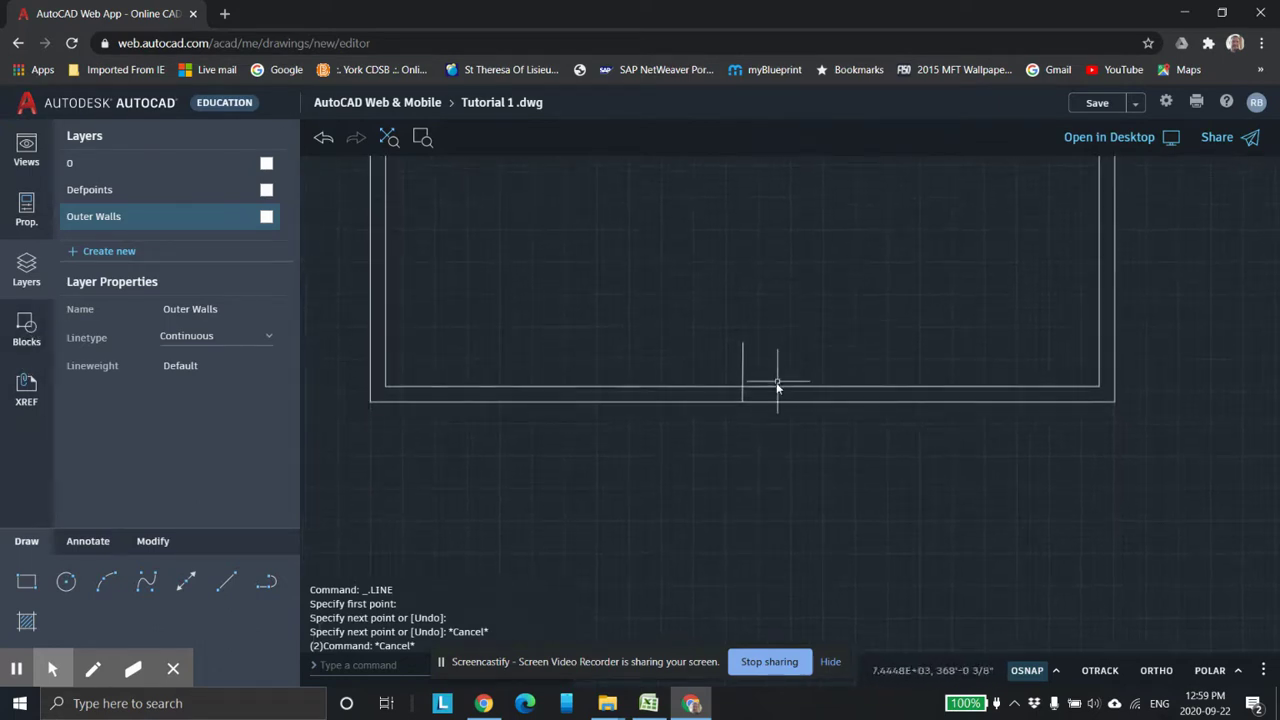
scroll(771, 386, "up", 2)
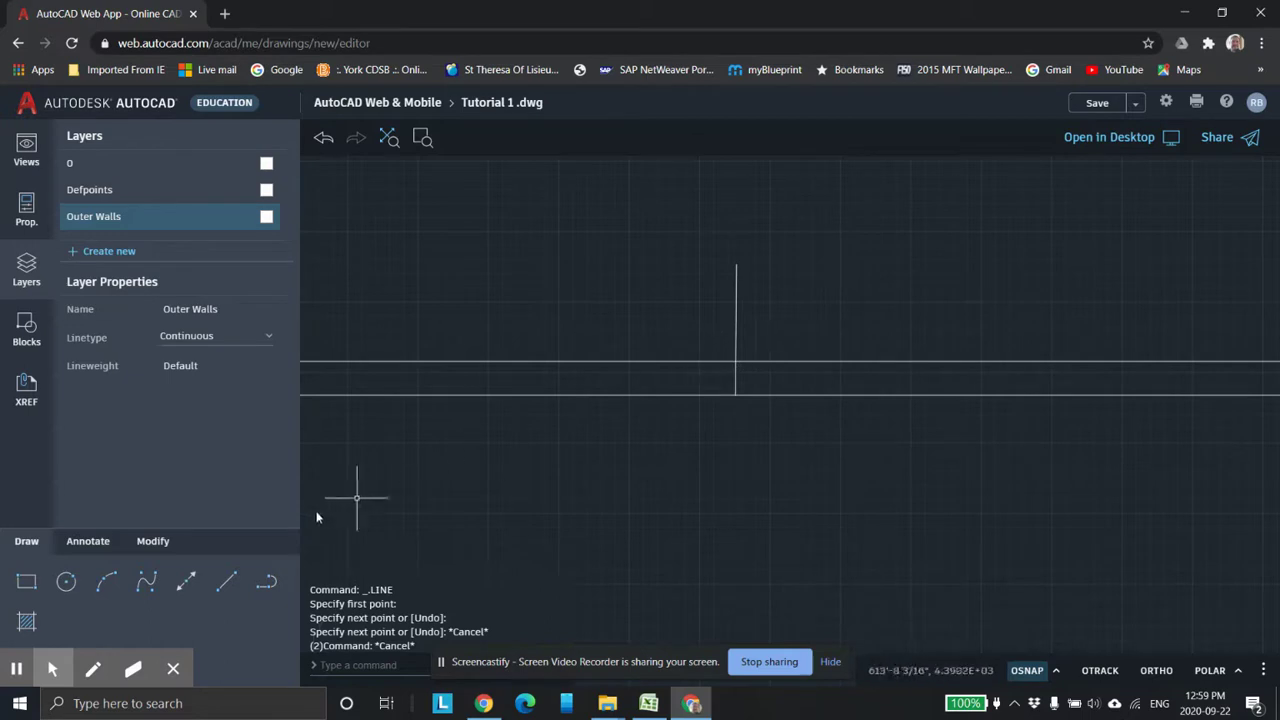
Offset the vertical line 1'8" to the right across the front wall.
left_click(152, 543)
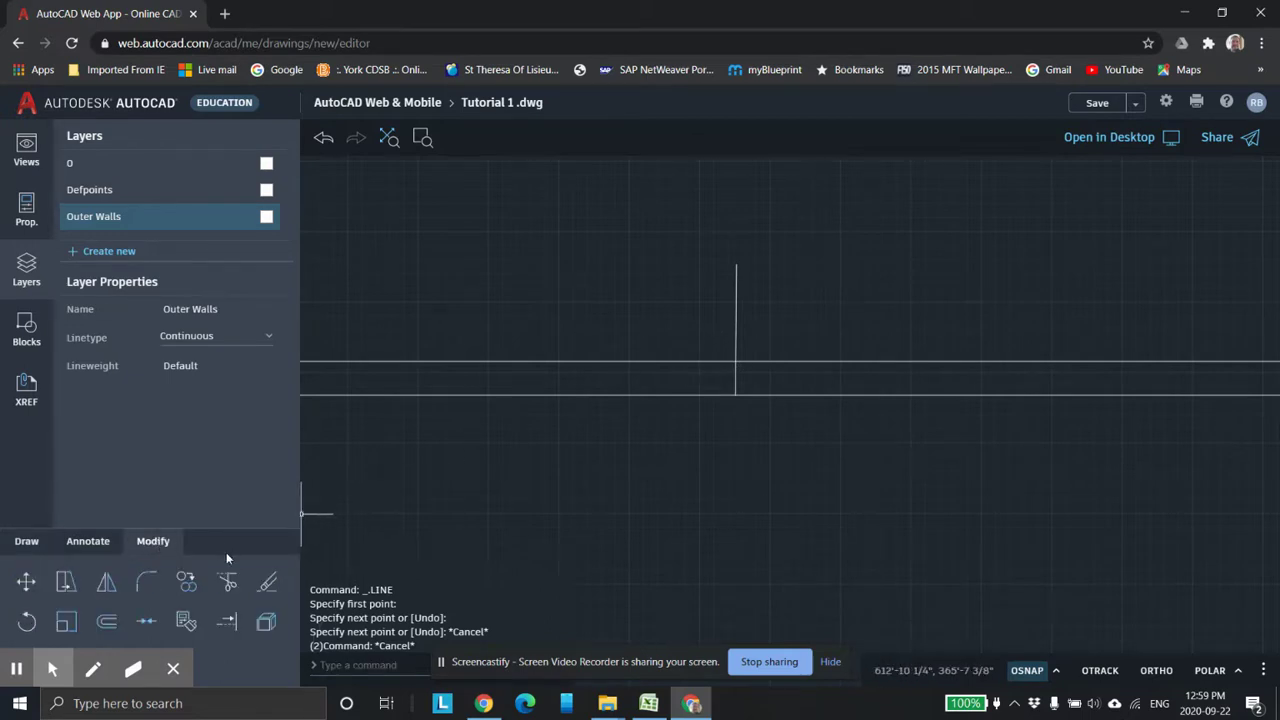
left_click(106, 621)
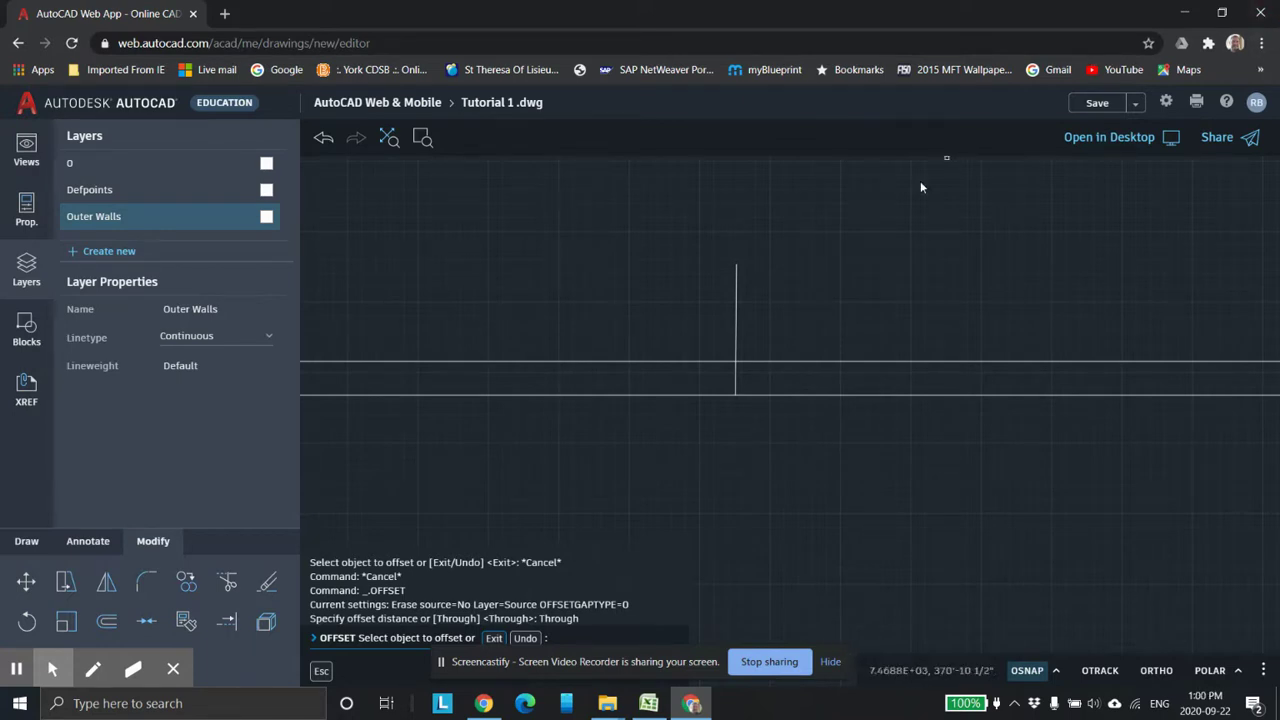
left_click(736, 380)
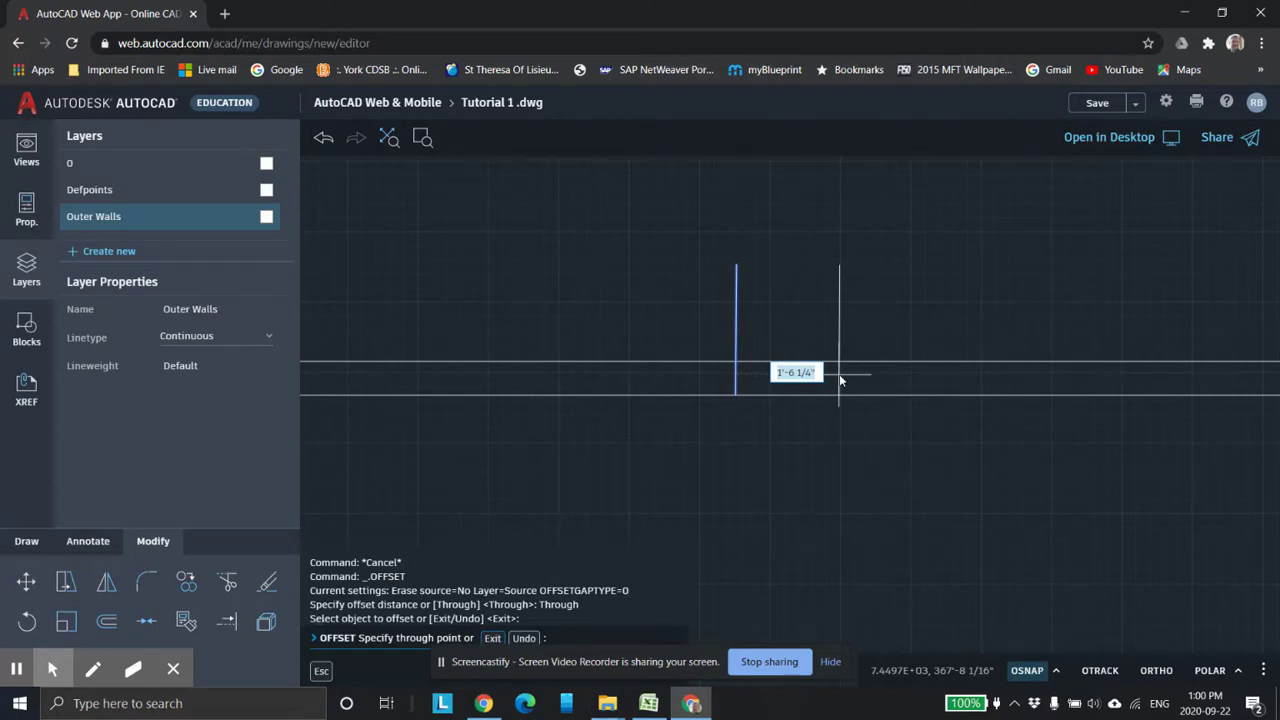
type("1'8\"")
key("Return")
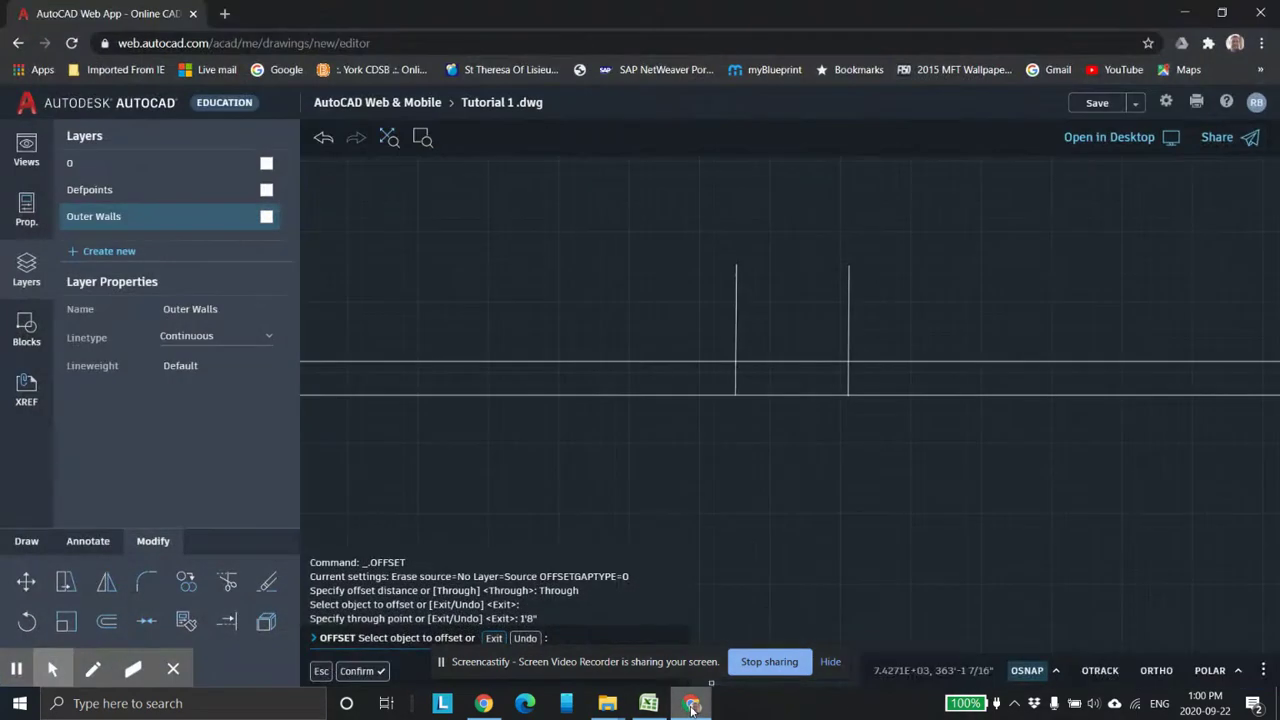
left_click(1208, 44)
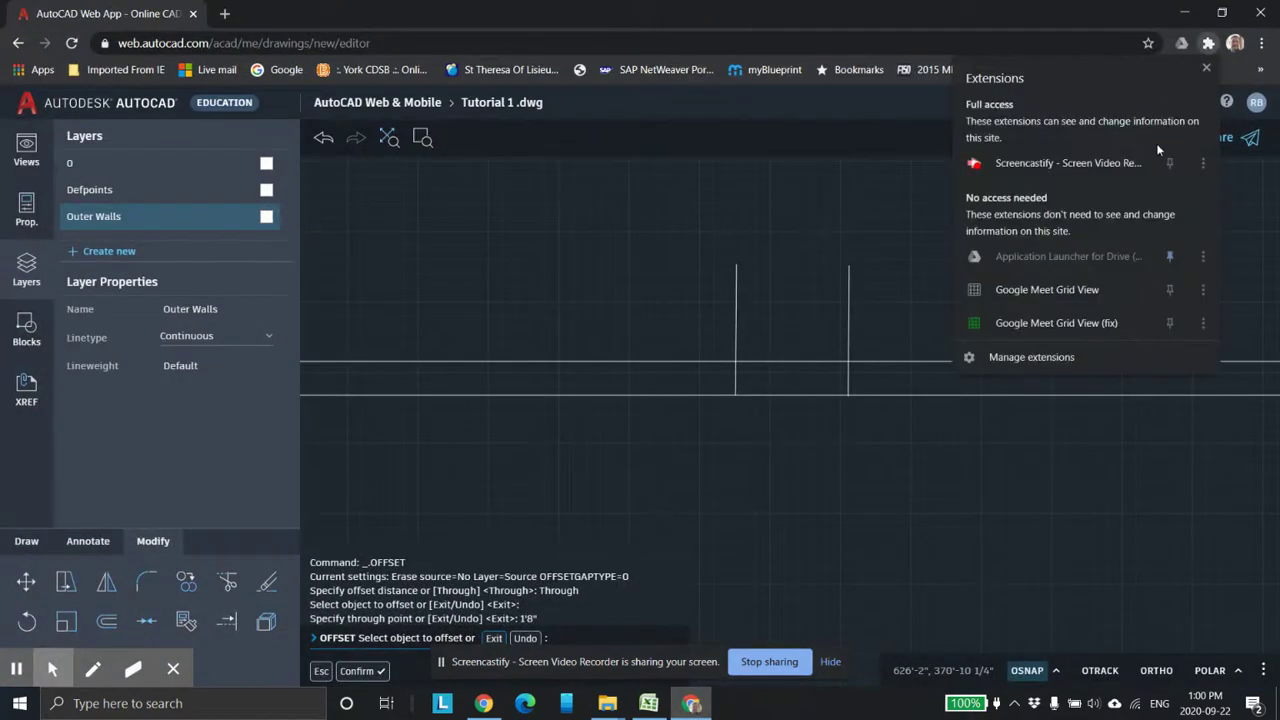
left_click(1030, 165)
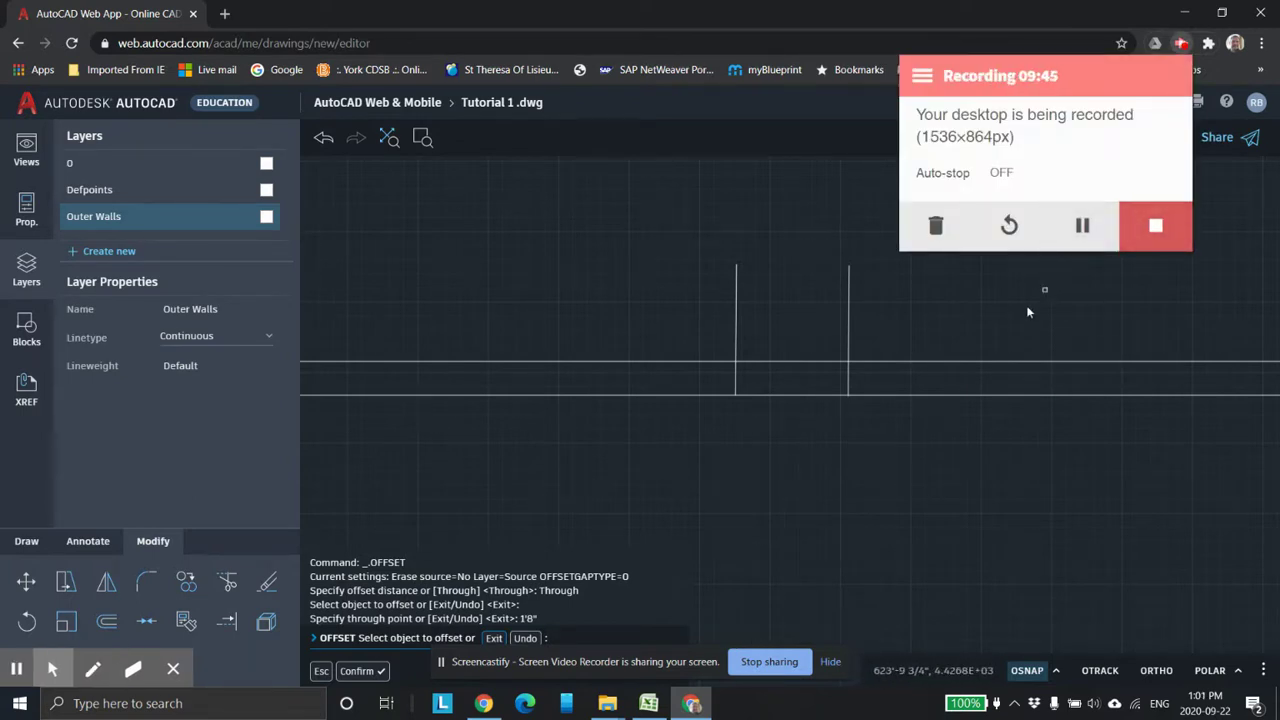
left_click(1000, 346)
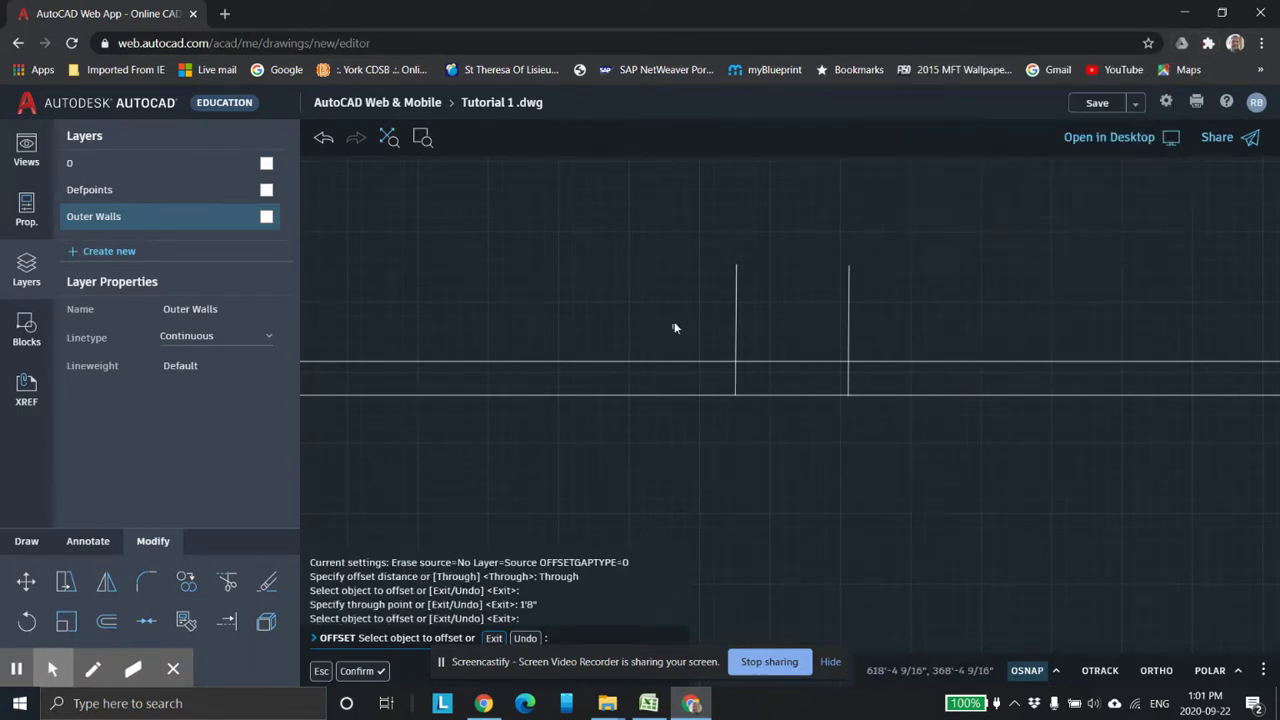
Offset the left vertical line another 1'8" to the left.
scroll(800, 482, "down", 2)
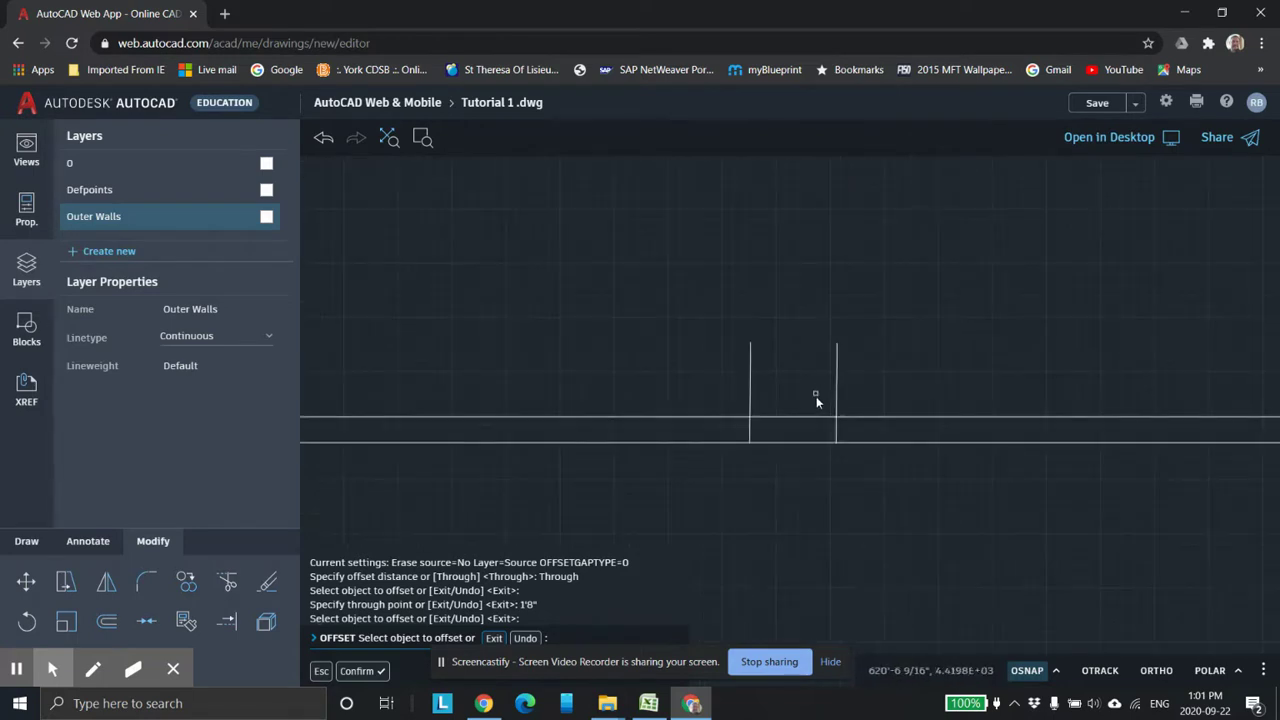
left_click(106, 621)
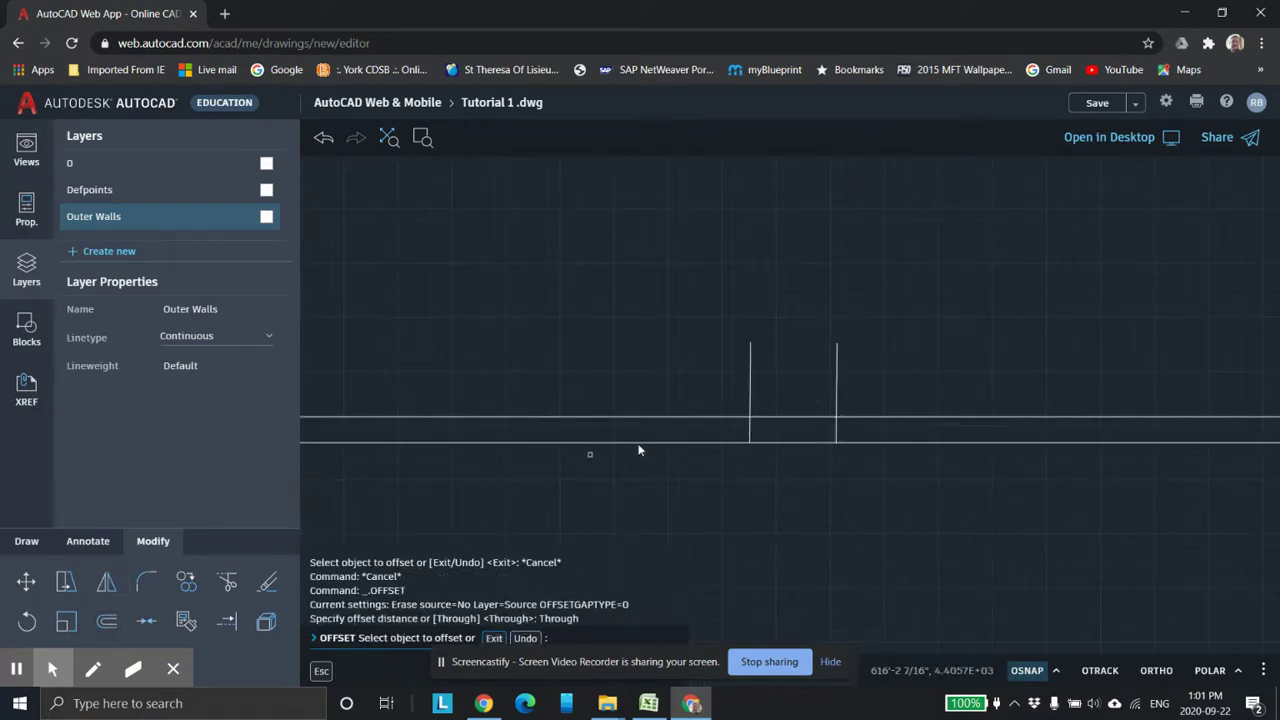
left_click(750, 432)
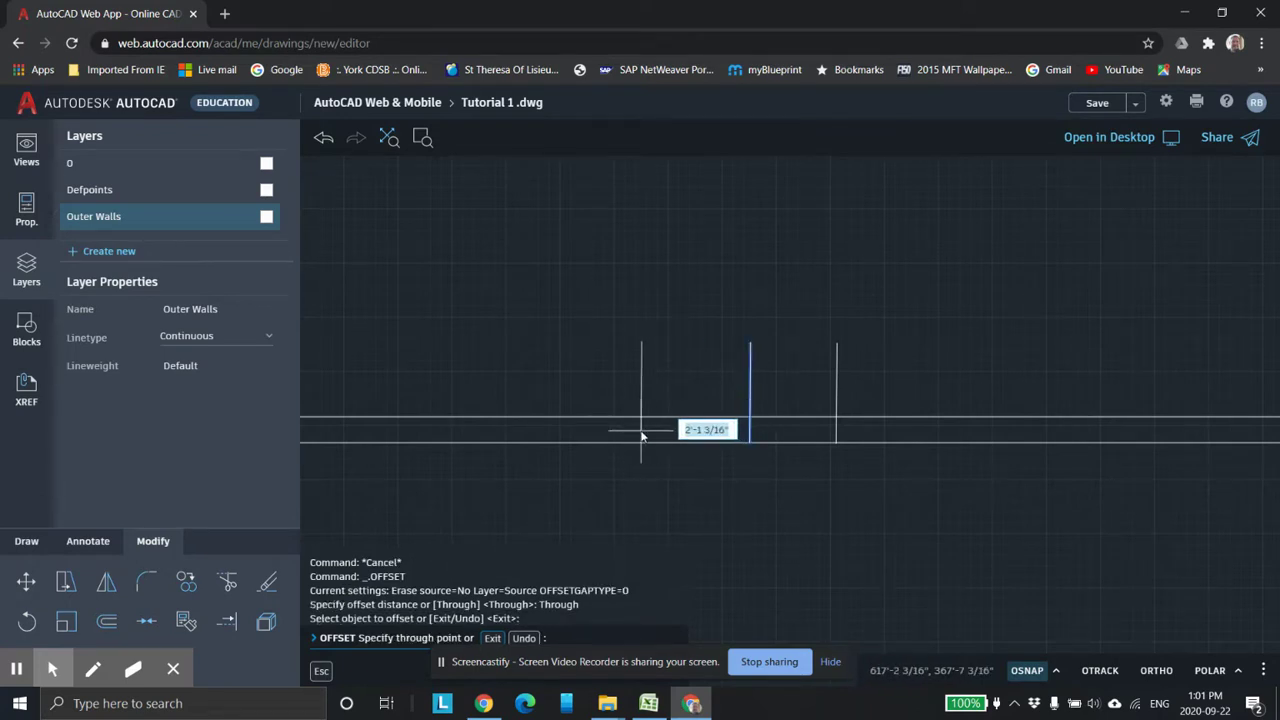
type("1'8")
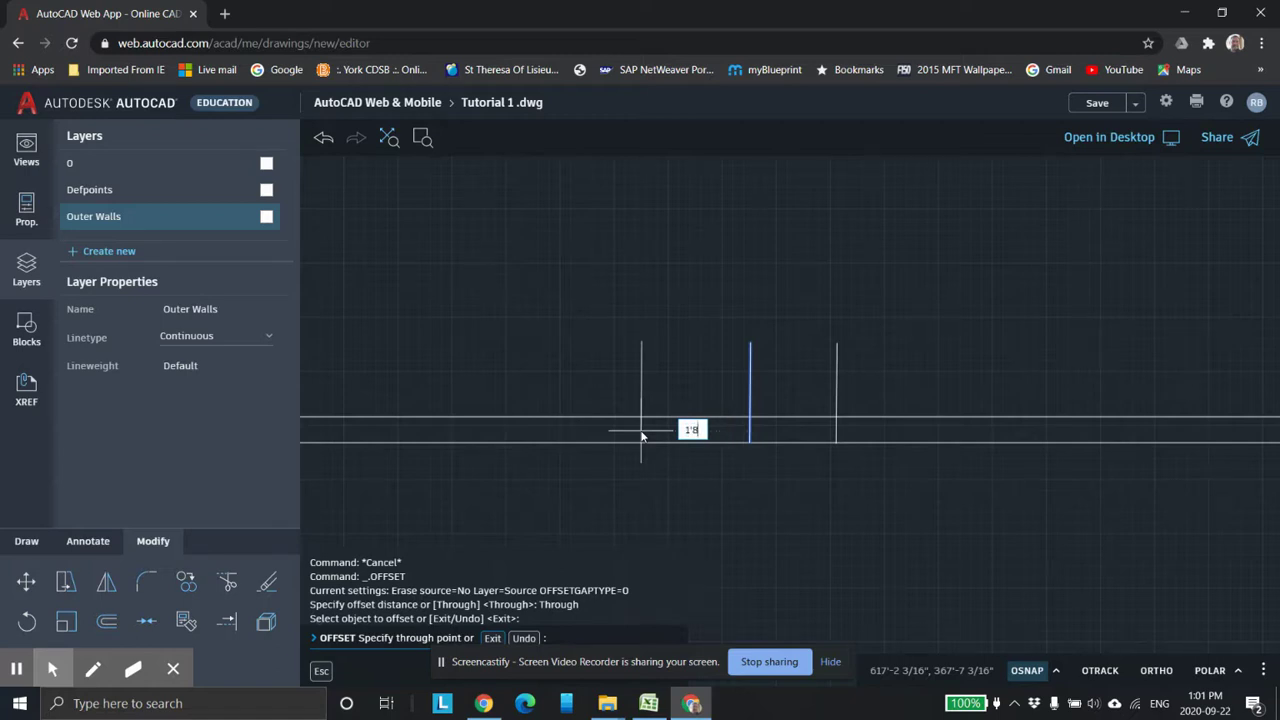
type("\"")
key("Return")
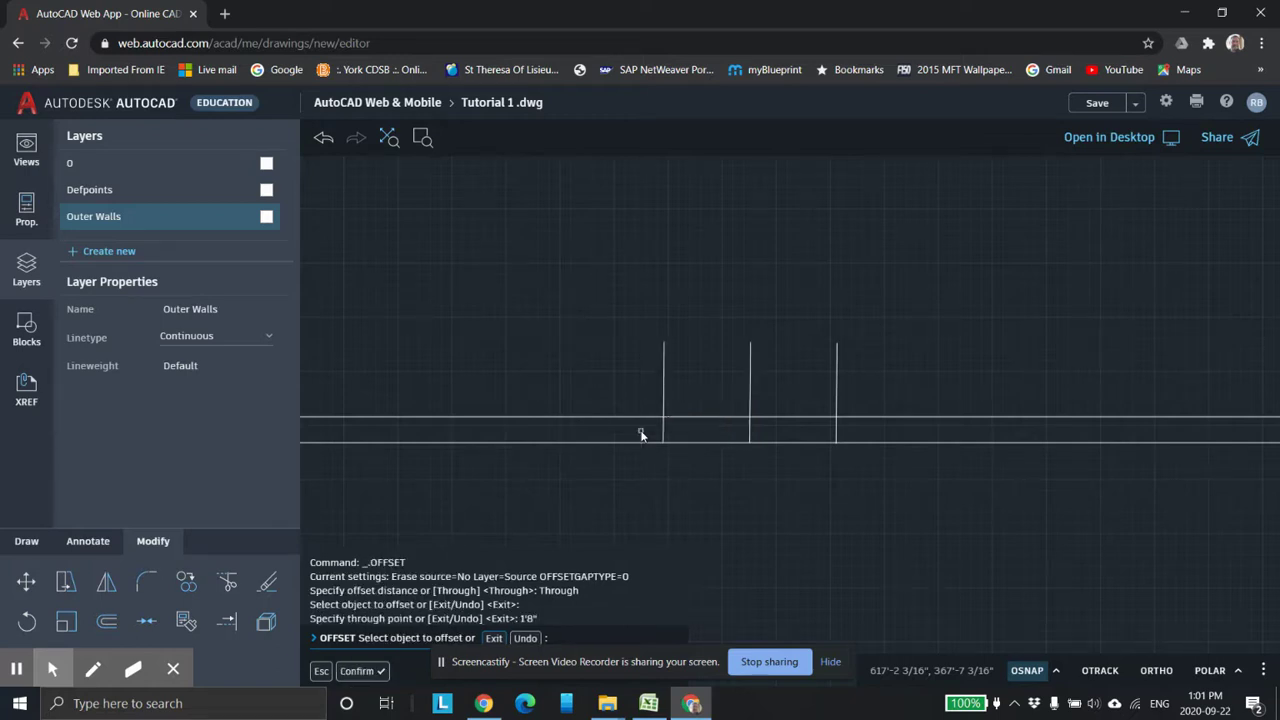
Trim the wall lines between the vertical marks, then undo those trims.
scroll(728, 408, "up", 5)
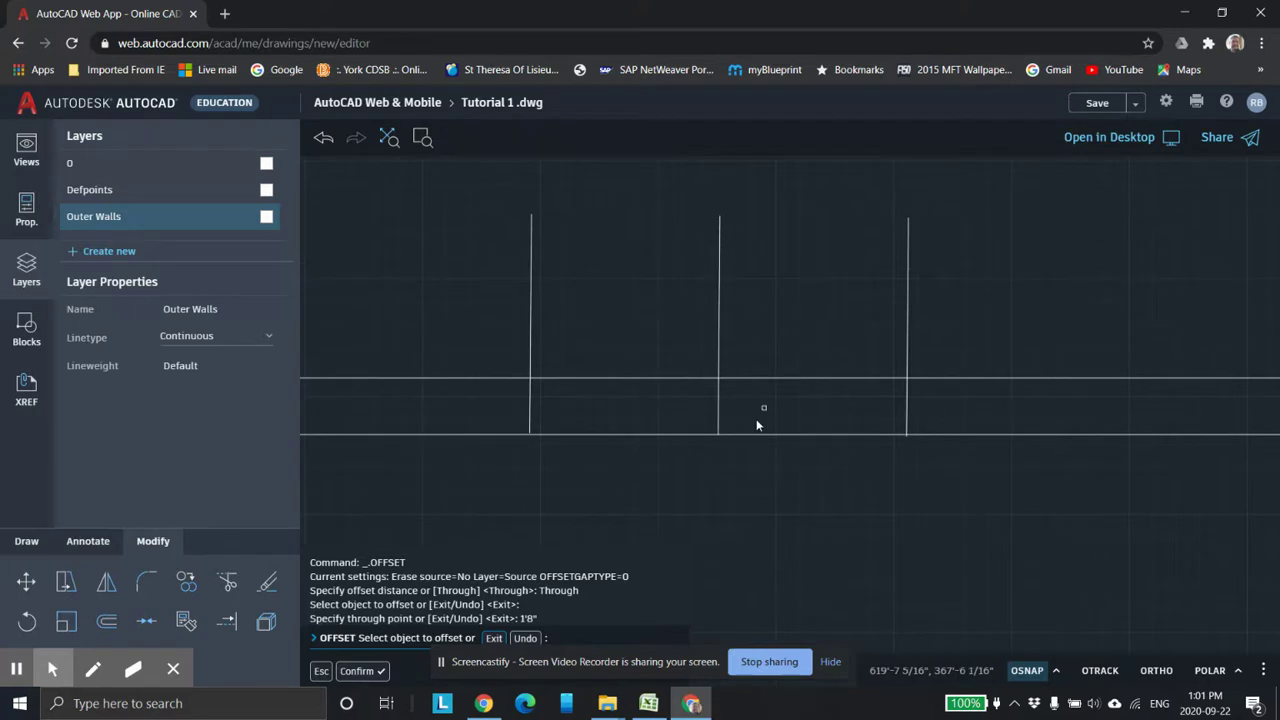
scroll(678, 453, "down", 2)
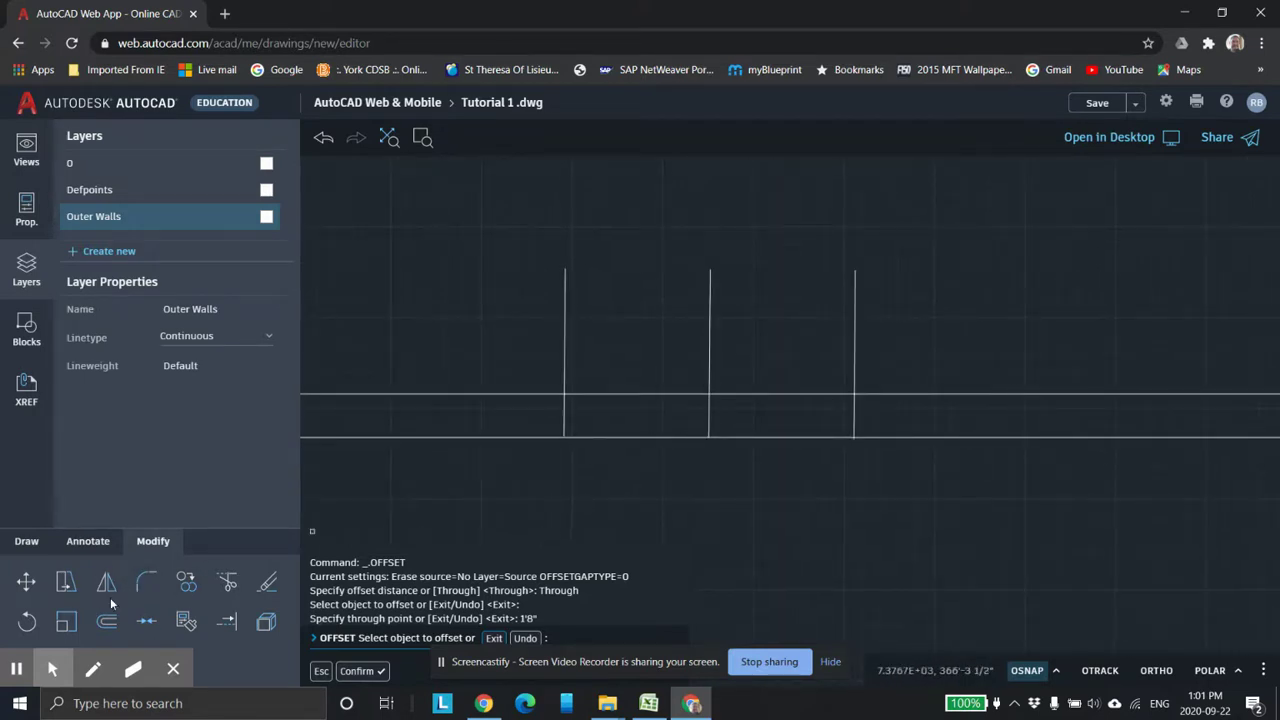
left_click(112, 547)
left_click(145, 541)
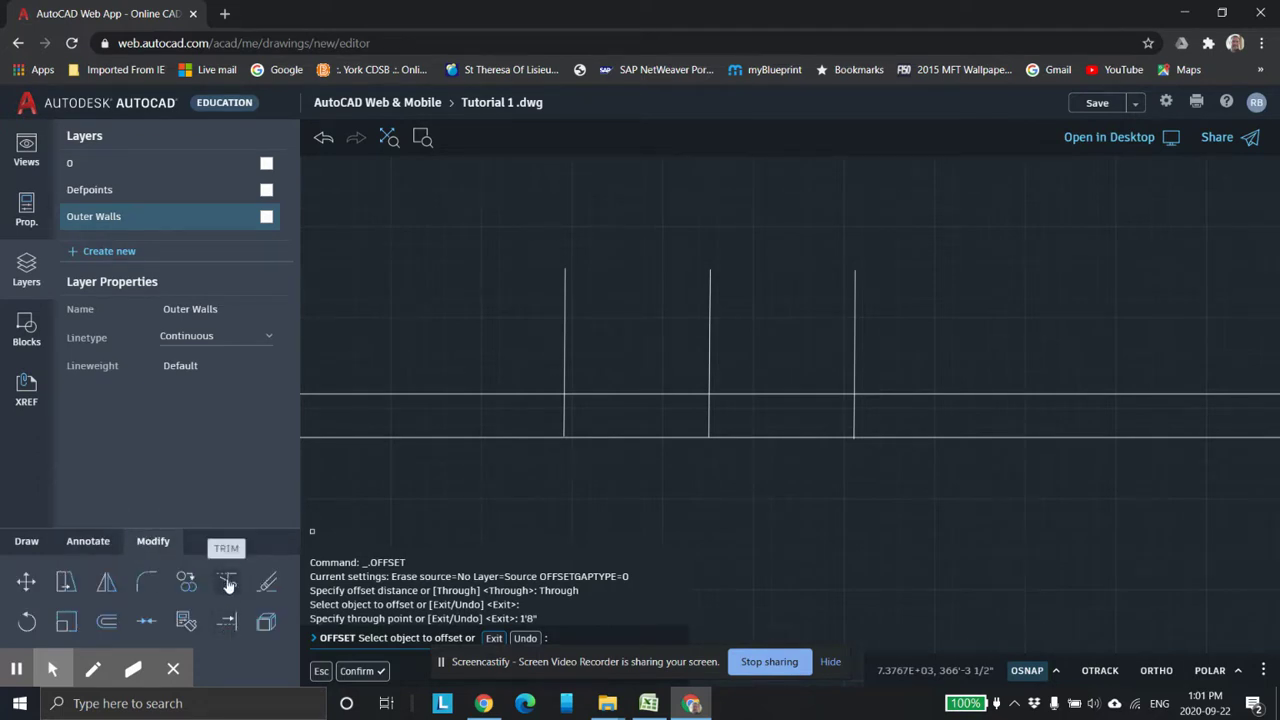
left_click(227, 583)
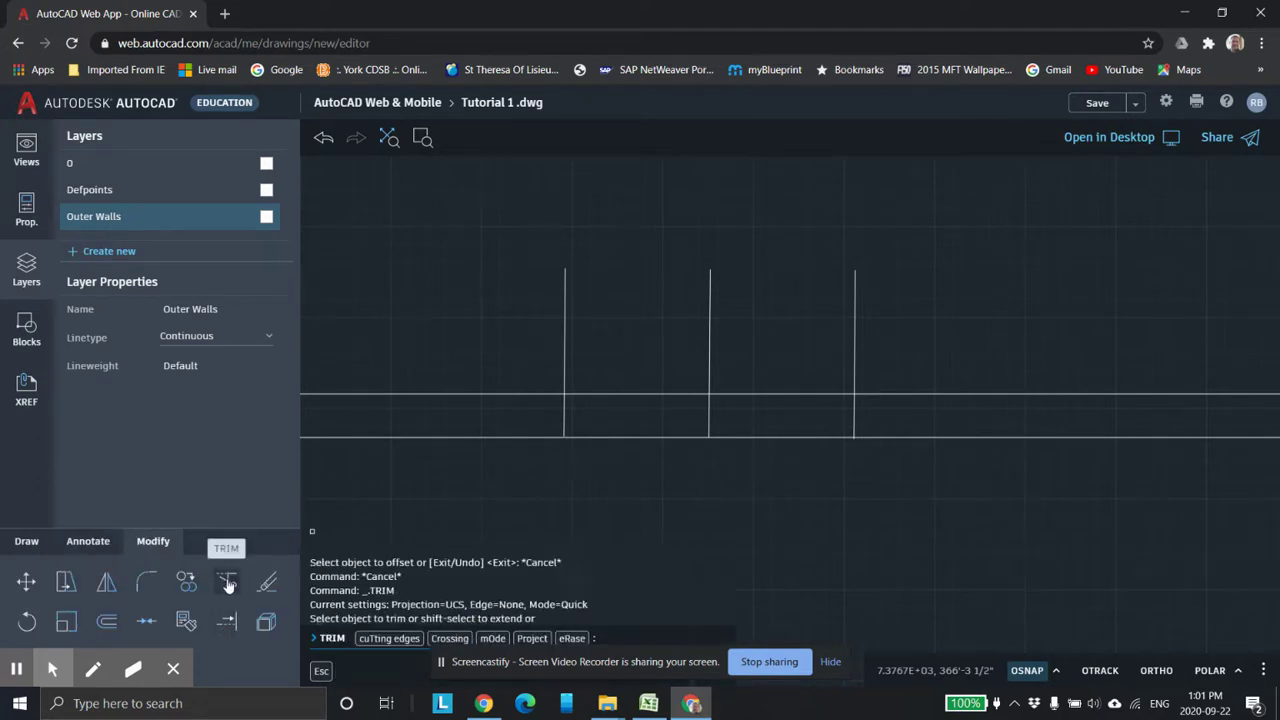
left_click(643, 397)
left_click(733, 394)
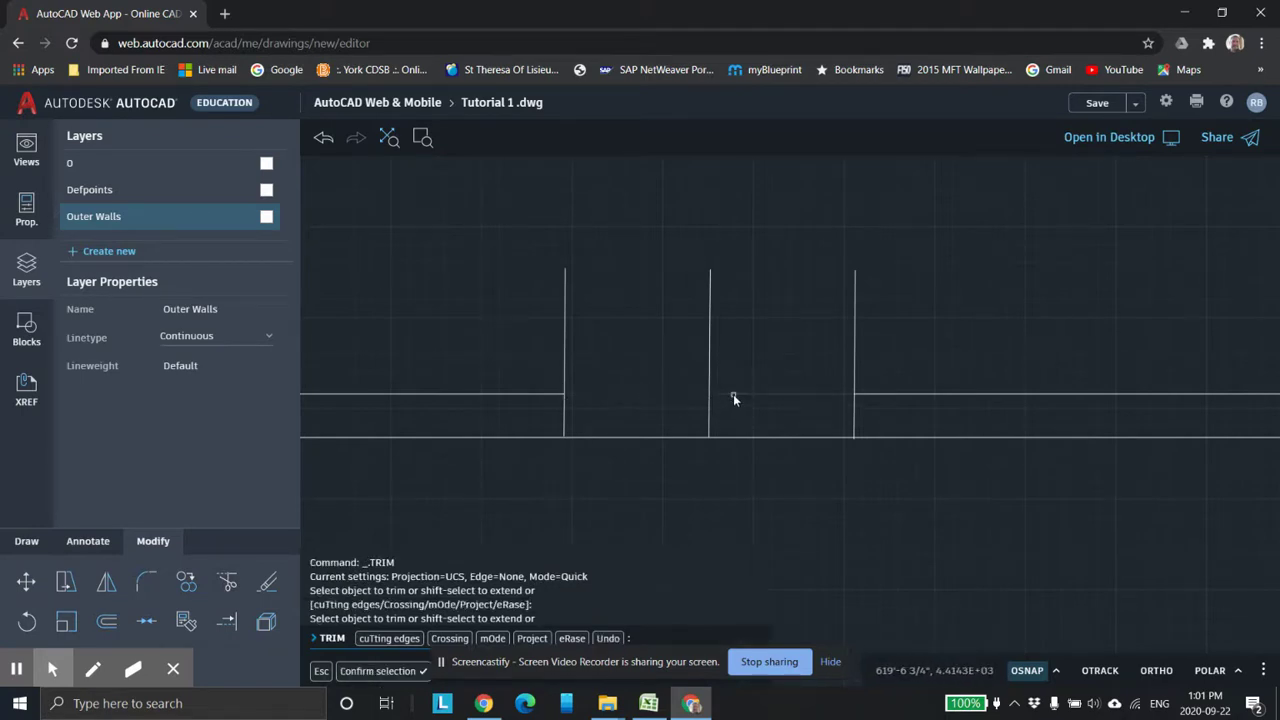
left_click(724, 436)
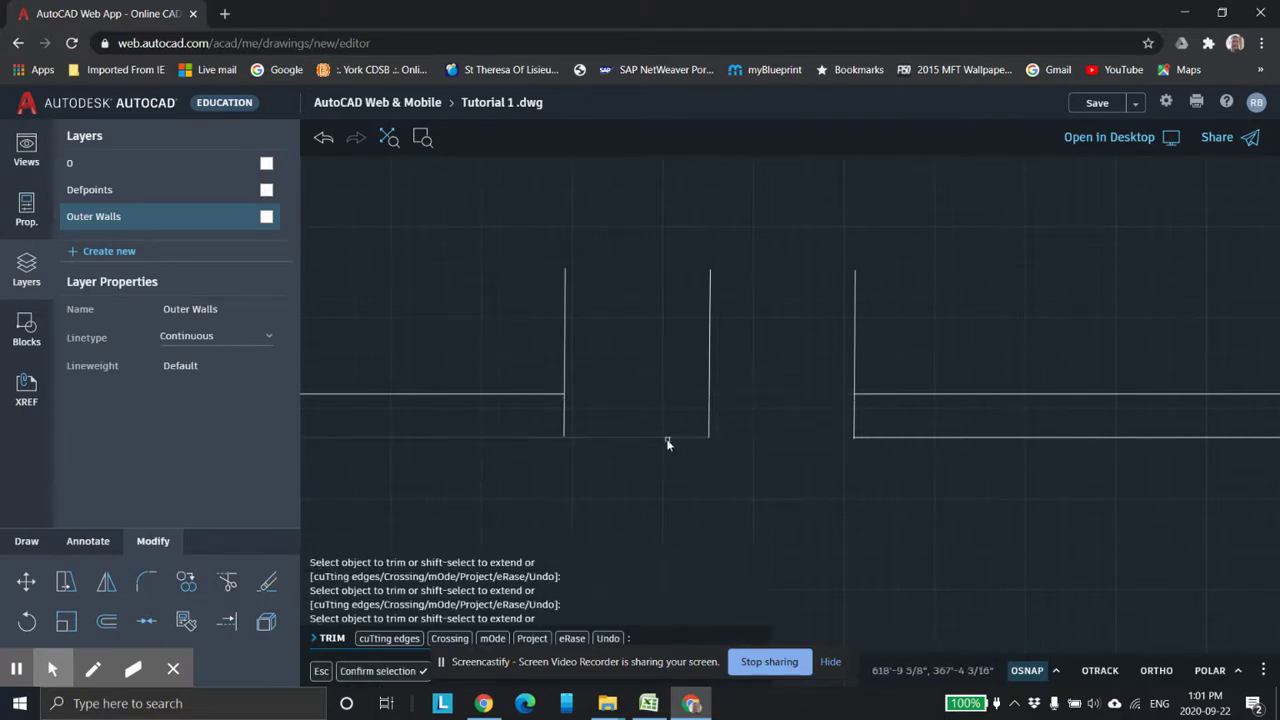
left_click(669, 438)
left_click(330, 140)
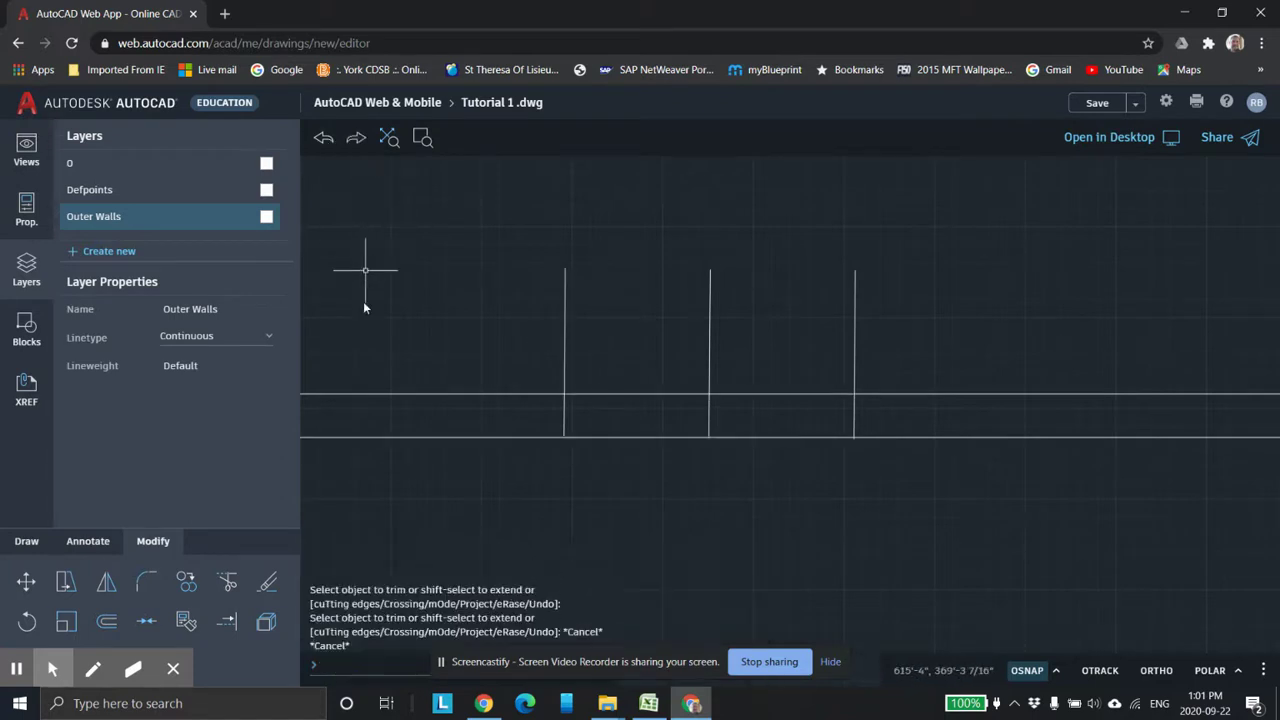
left_click(224, 583)
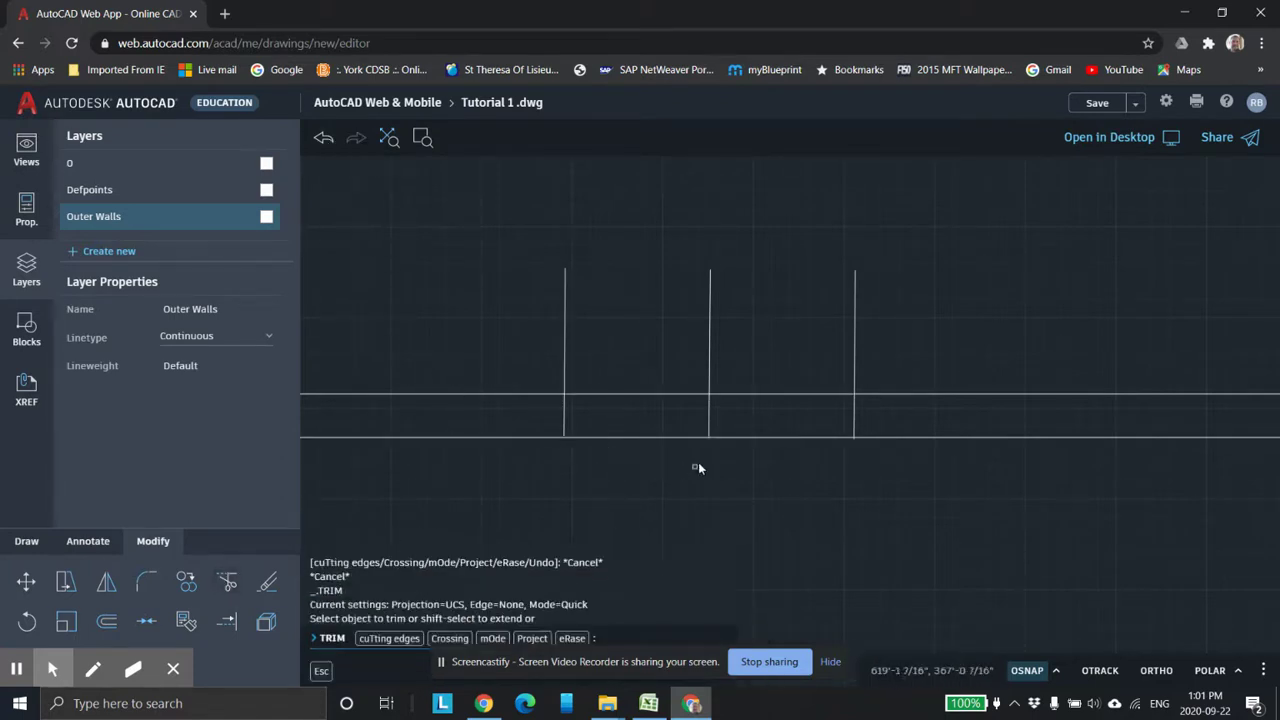
left_click(696, 438)
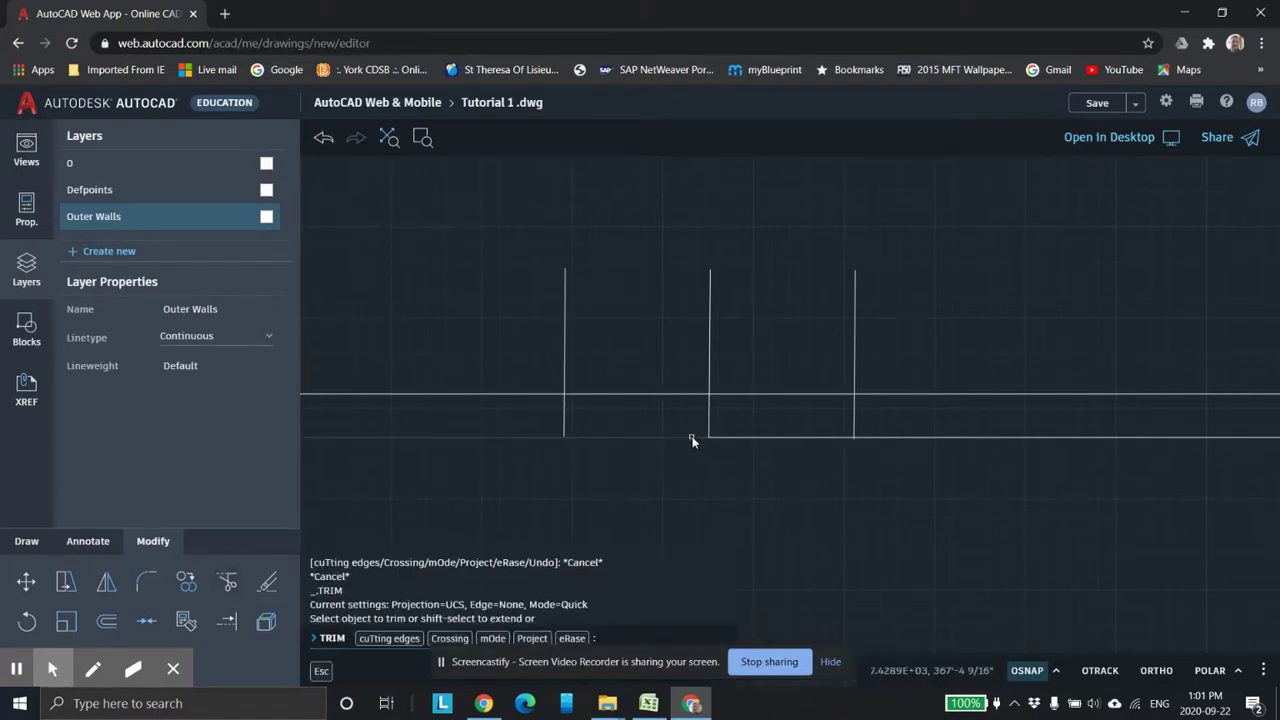
left_click(330, 140)
Trim the outer and inner wall lines across the gap and the verticals above the wall.
scroll(640, 370, "down", 1)
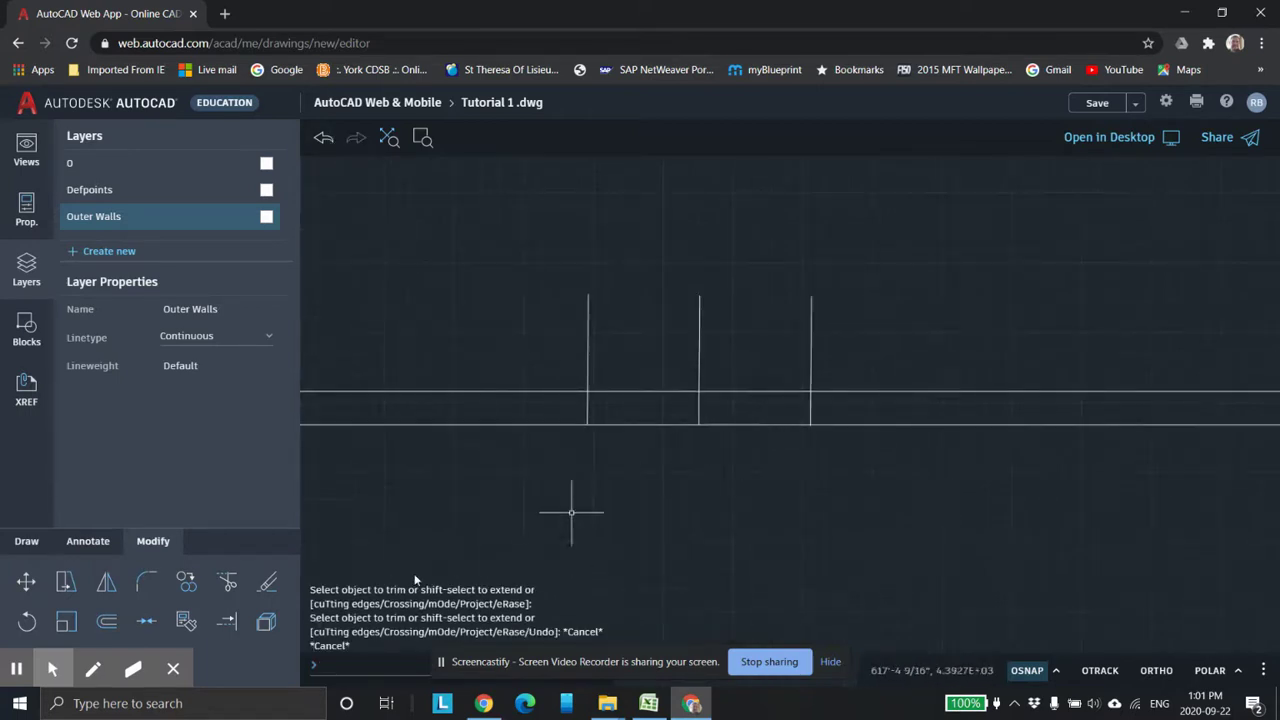
left_click(227, 581)
left_click(779, 423)
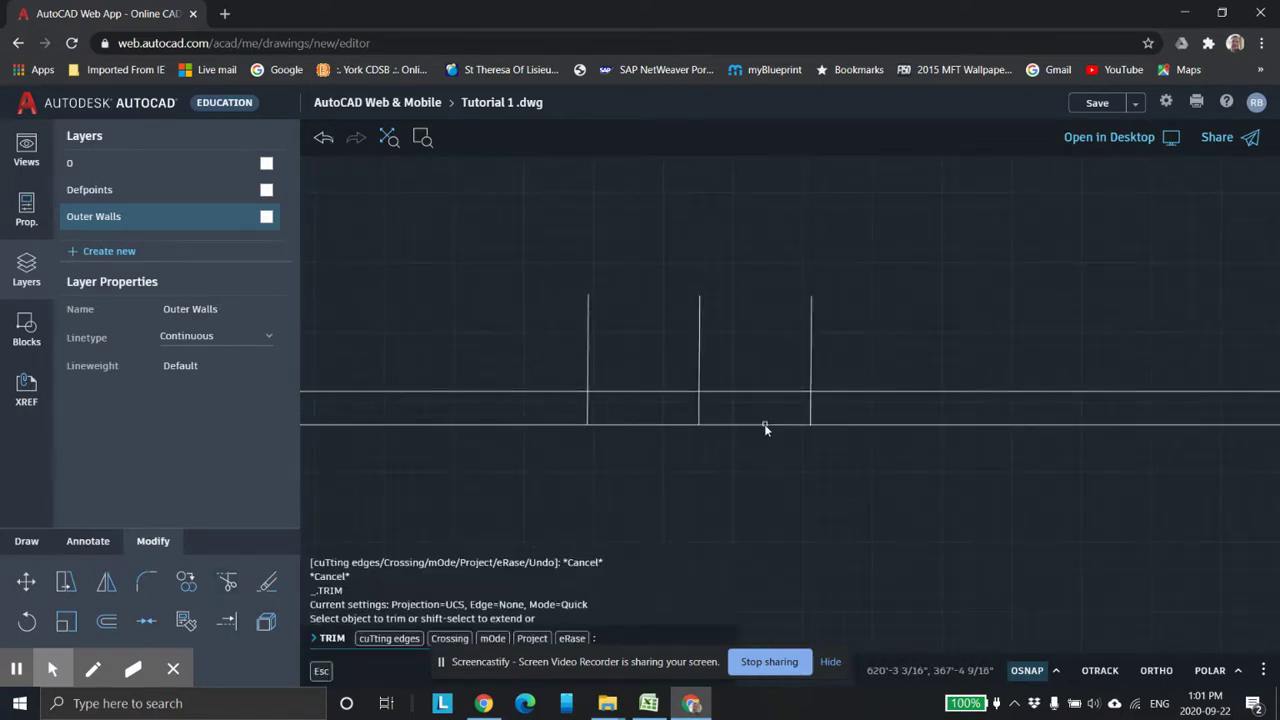
left_click(765, 425)
left_click(588, 353)
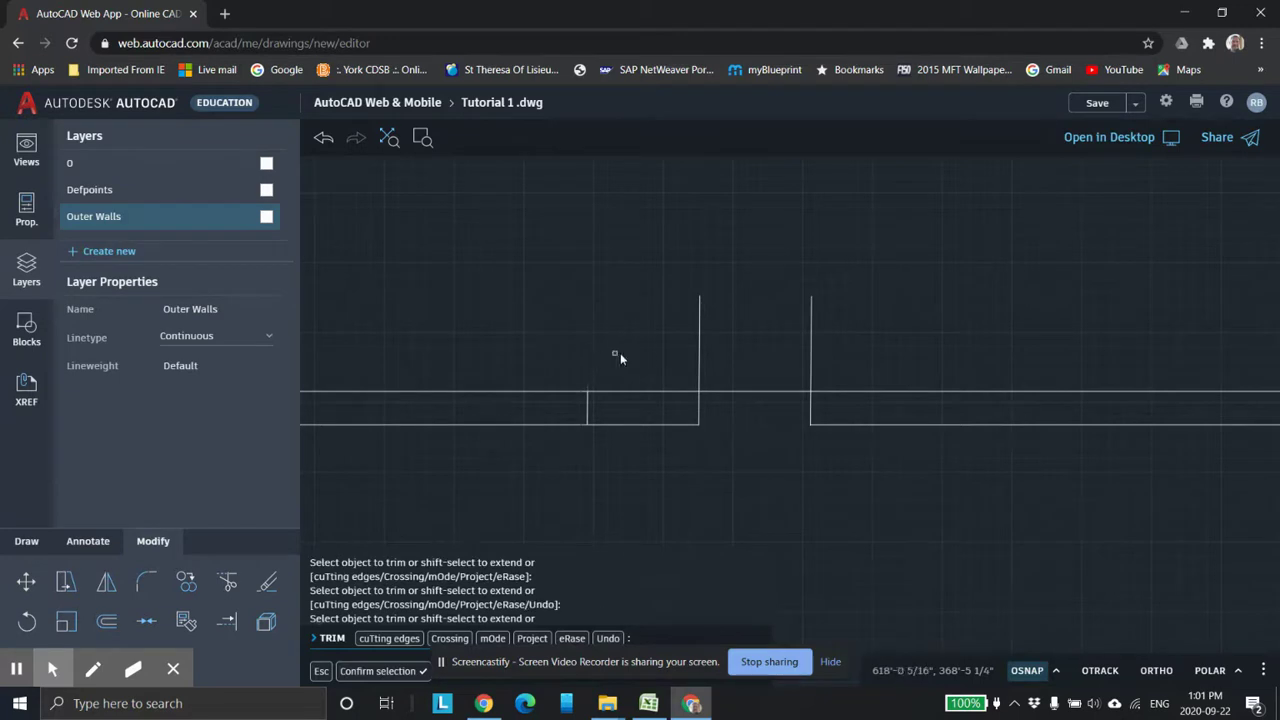
left_click(698, 353)
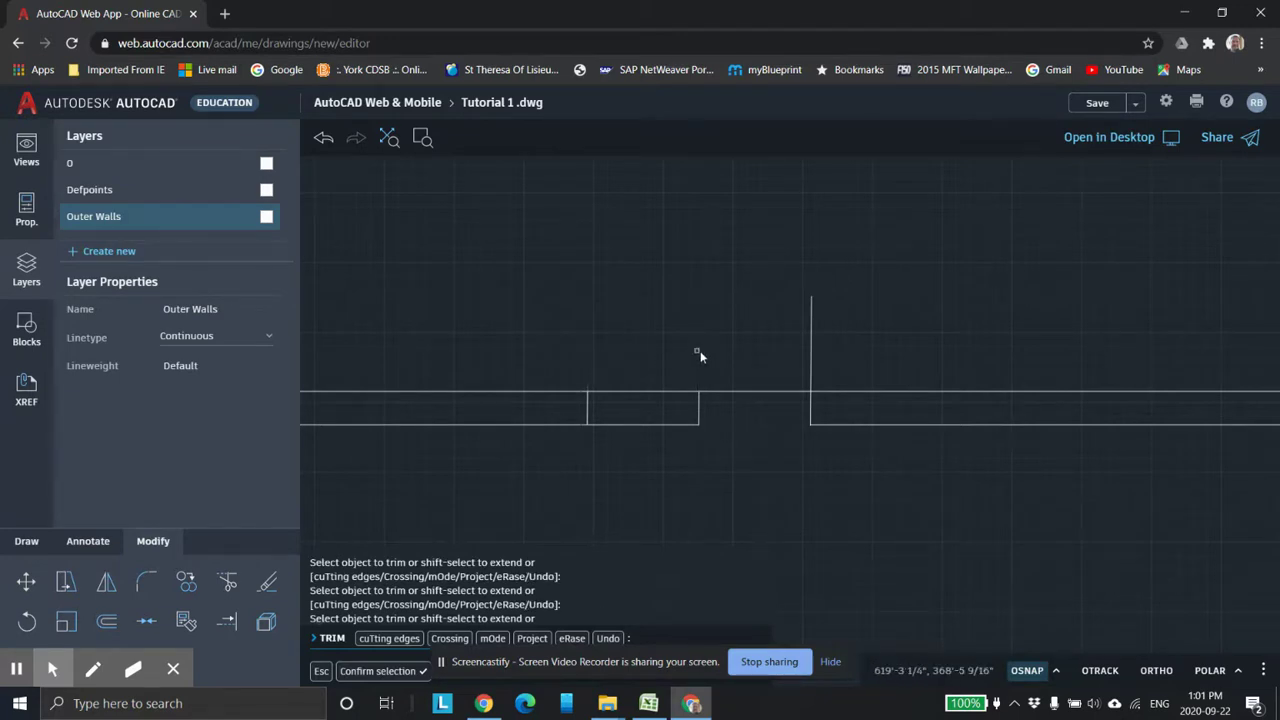
left_click(809, 361)
left_click(745, 390)
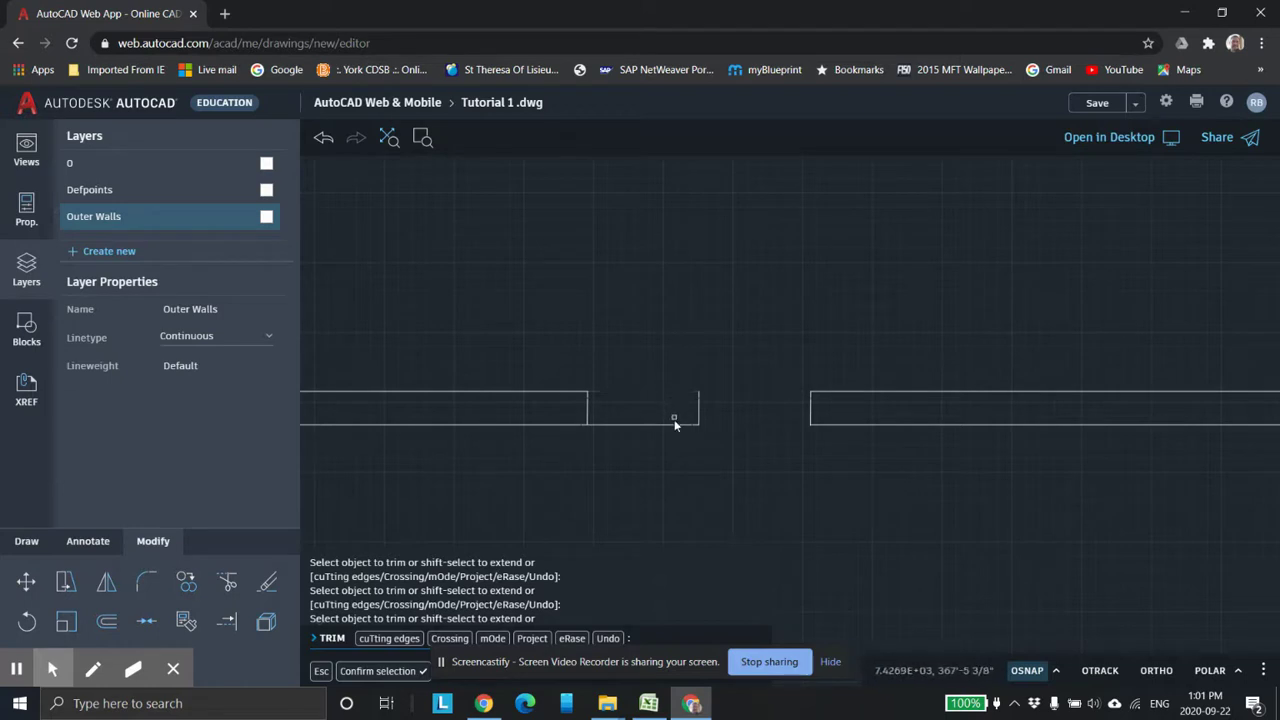
scroll(643, 405, "down", 5)
scroll(668, 400, "down", 2)
scroll(682, 405, "up", 5)
middle_click_drag(684, 411, 756, 412)
Delete the leftover right vertical line and trim the remaining piece at the opening.
left_click(780, 405)
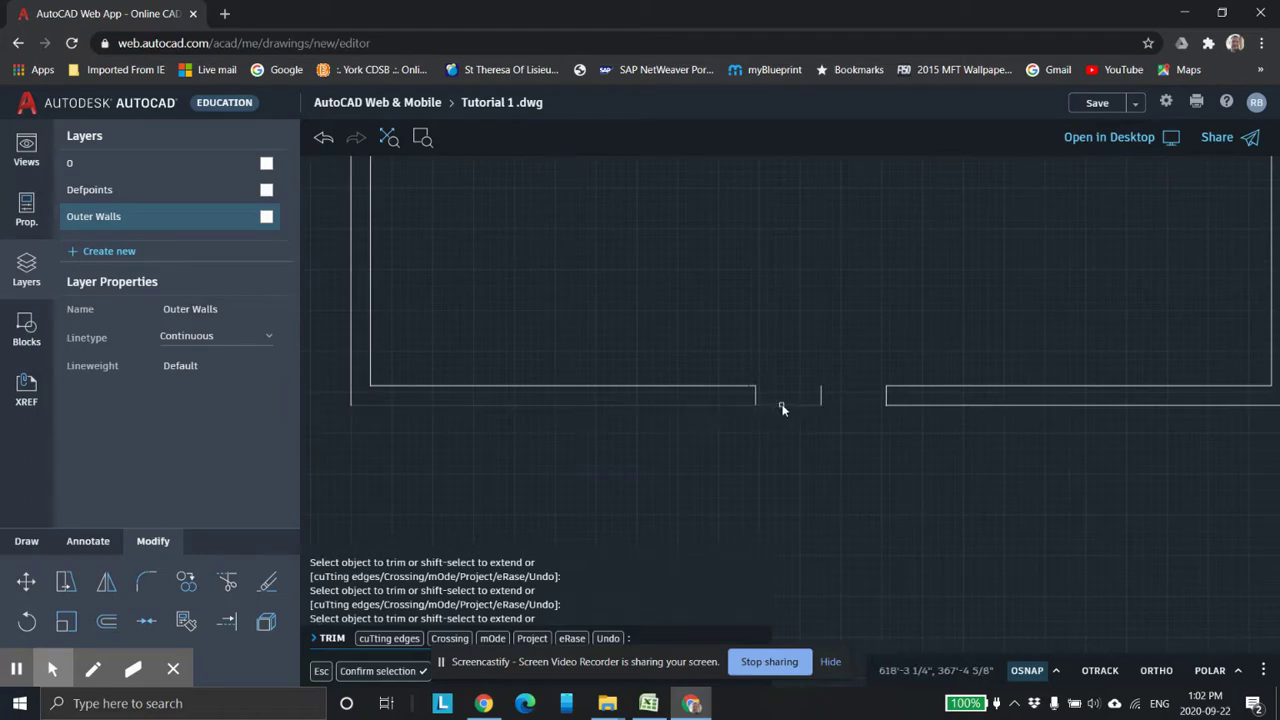
key("ctrl+z")
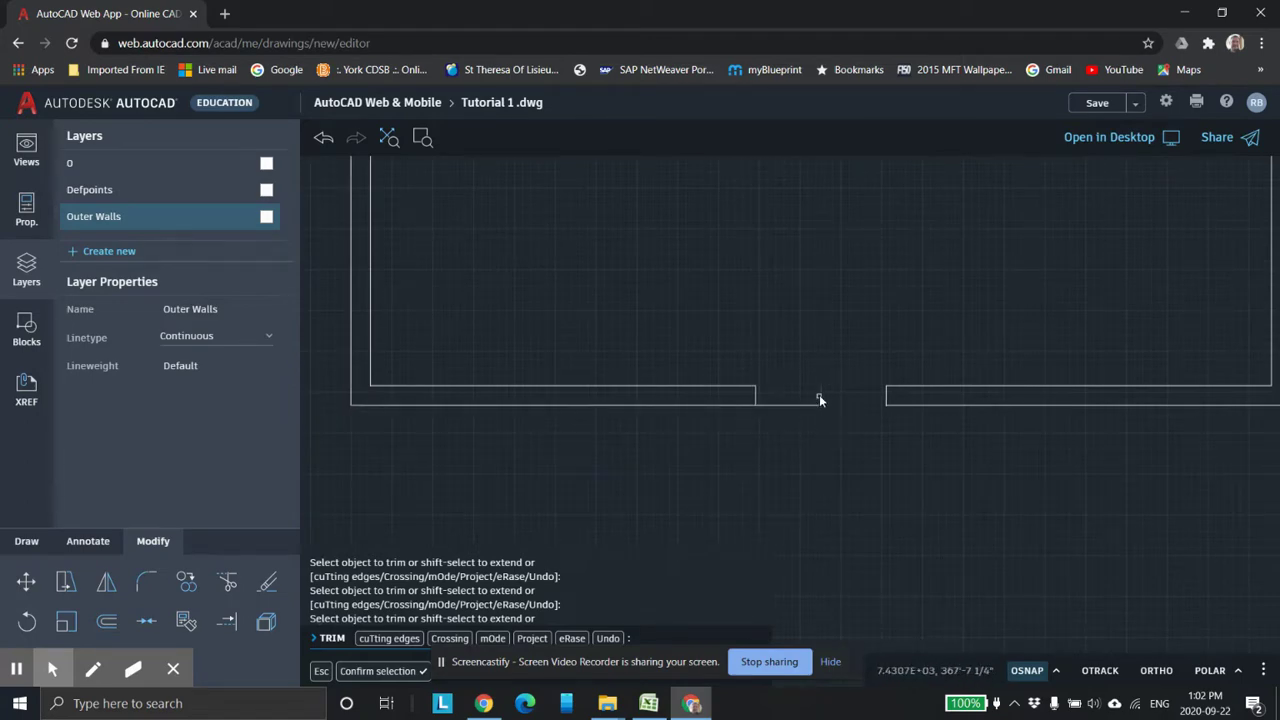
key("Escape")
key("Escape")
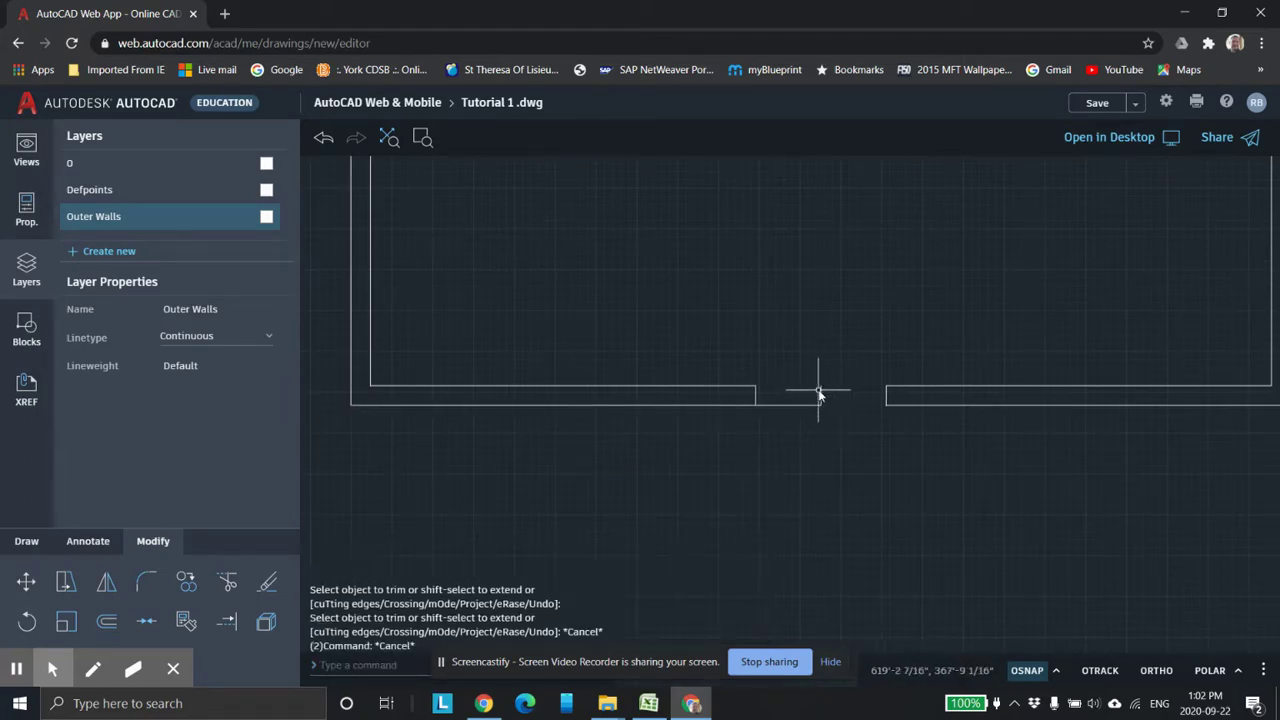
left_click(828, 396)
key("Delete")
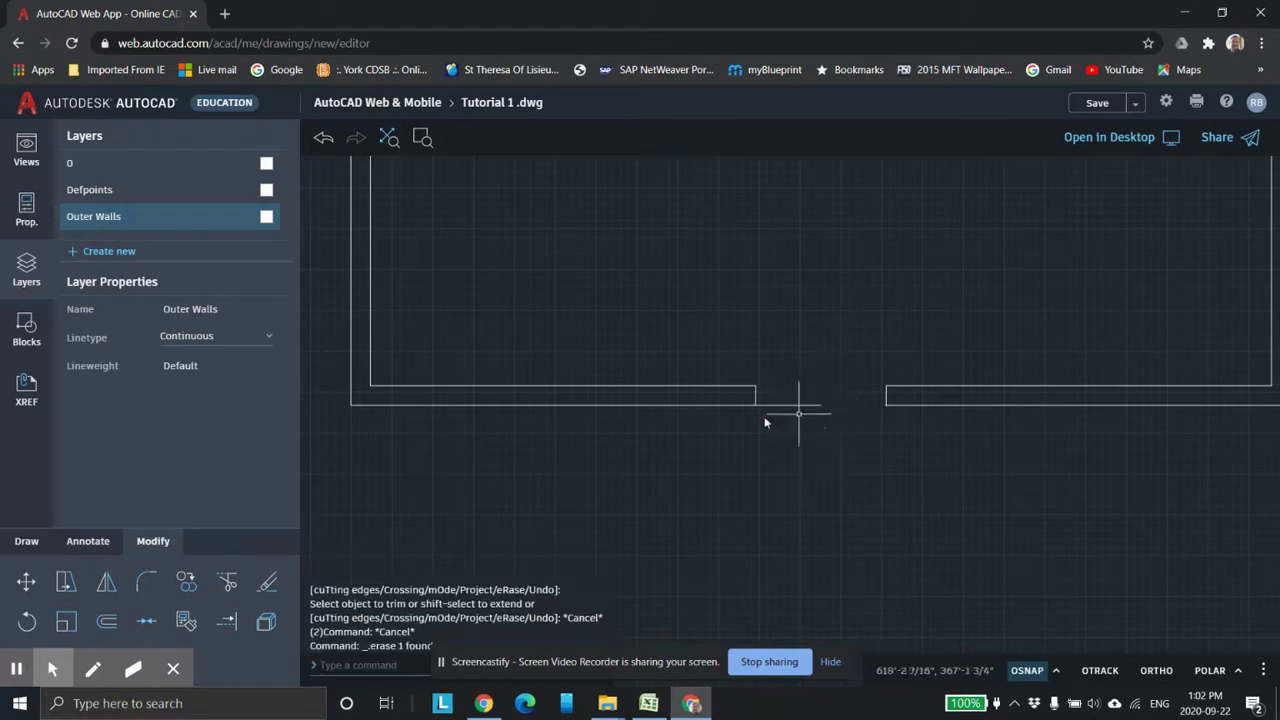
left_click(227, 581)
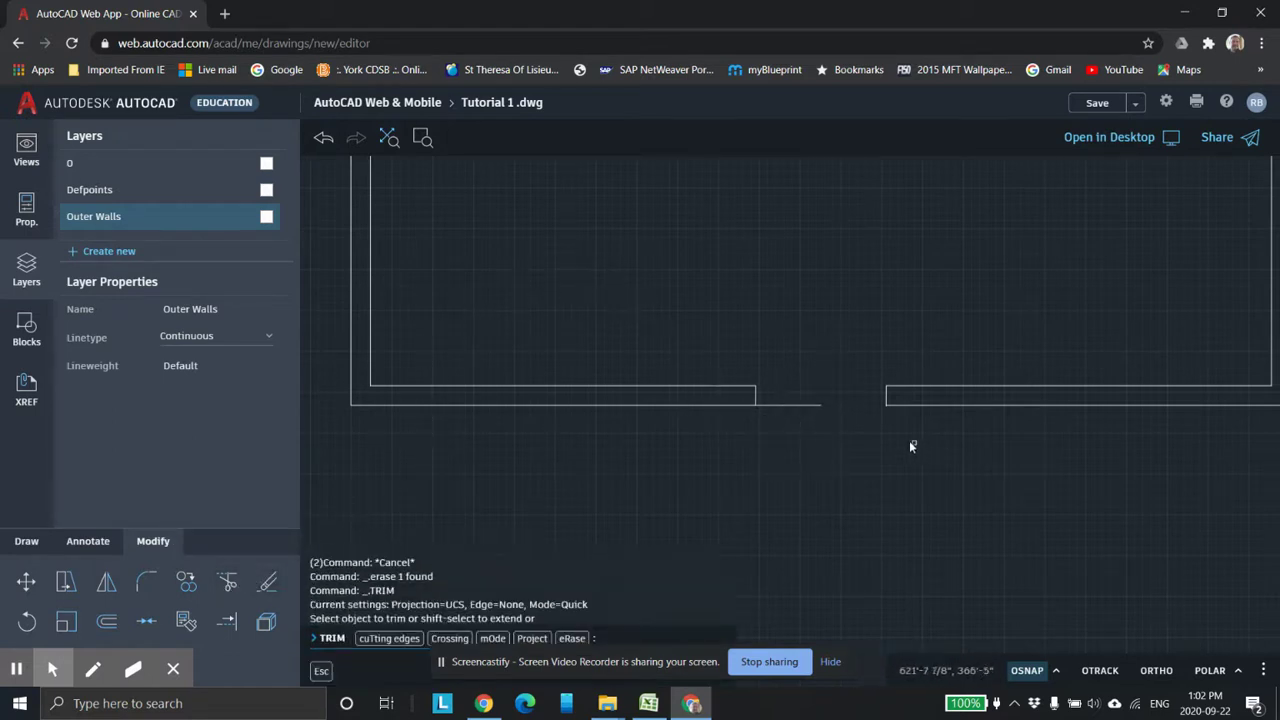
left_click(800, 404)
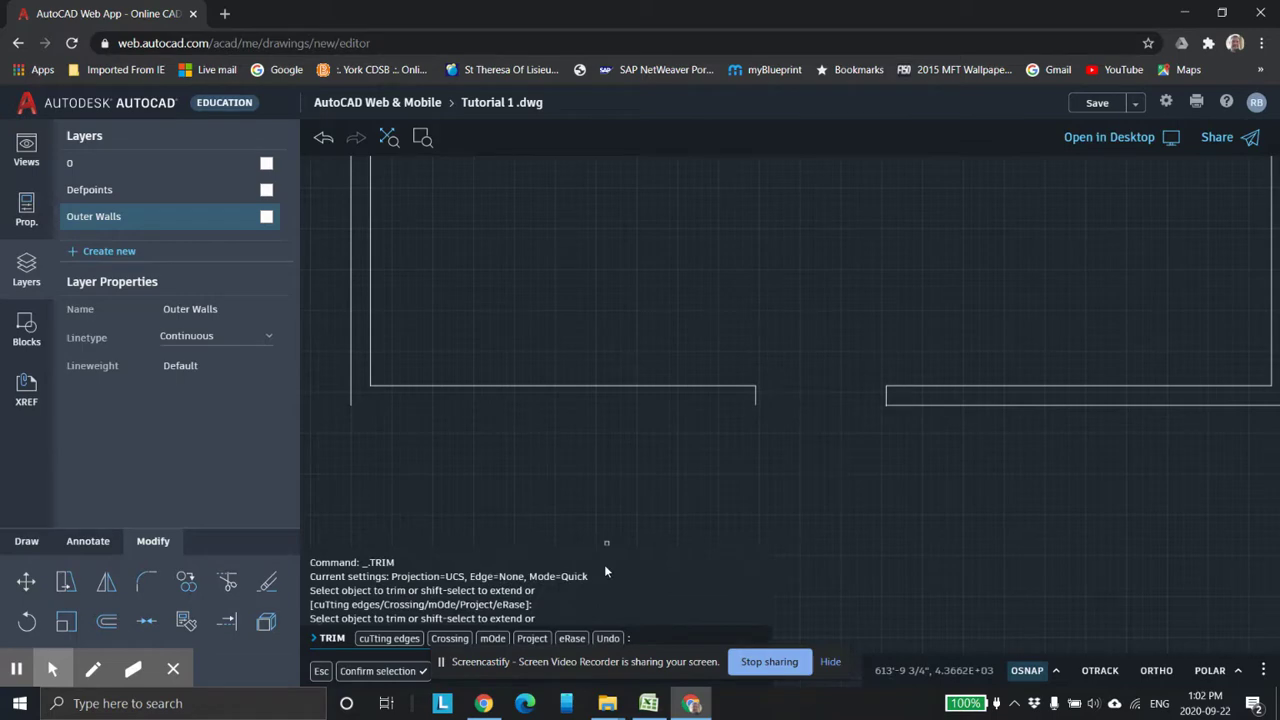
Draw a line from the left outer wall corner to the door-side corner.
left_click(28, 543)
left_click(226, 581)
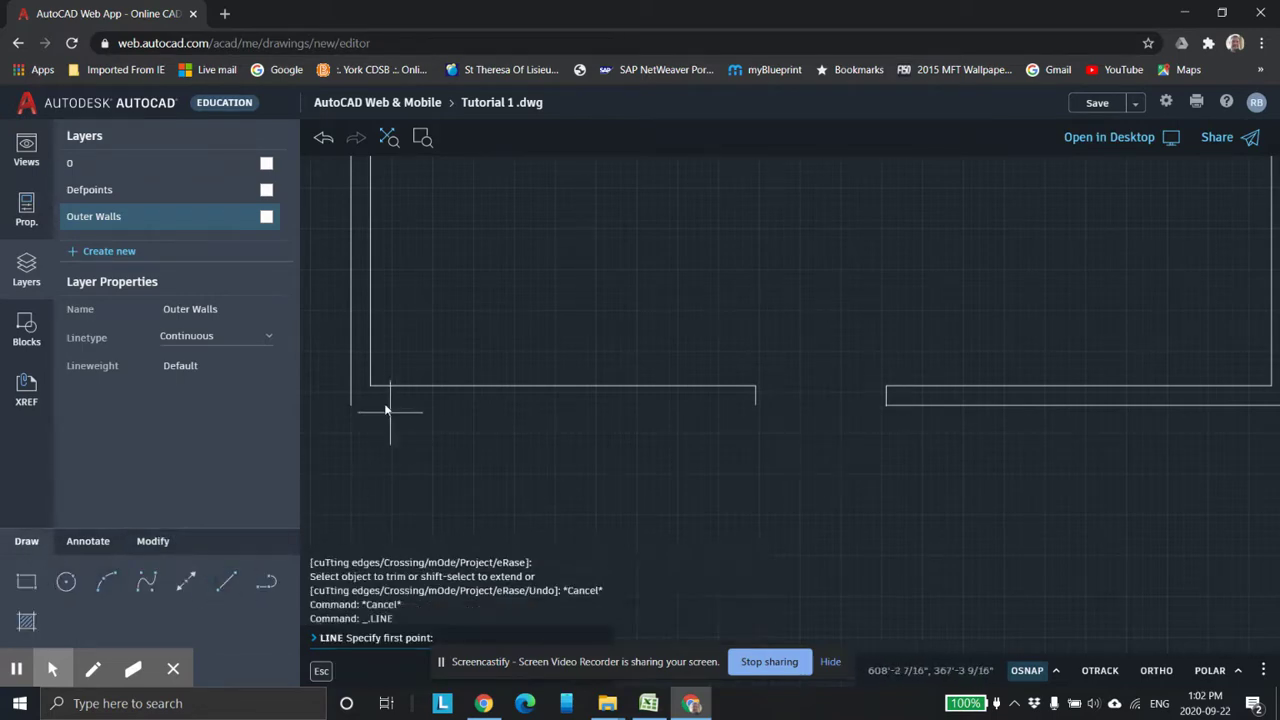
left_click(357, 407)
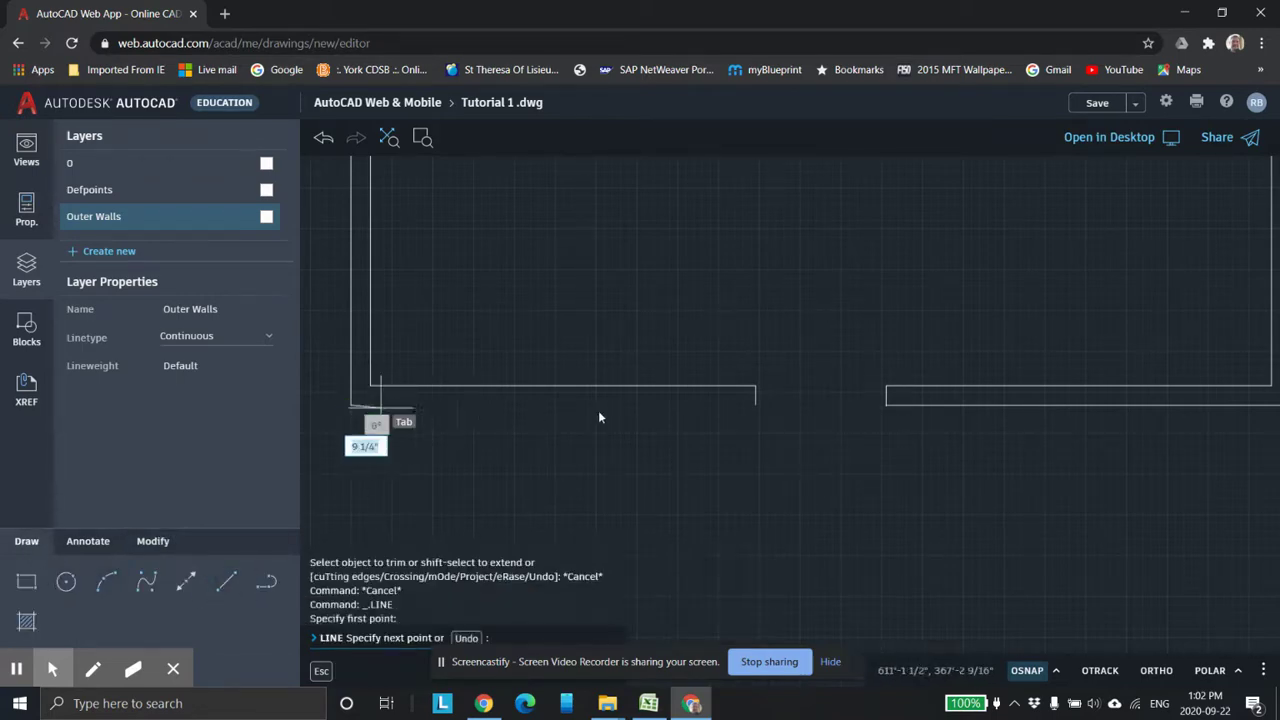
left_click(755, 405)
key("Escape")
key("Escape")
Center the whole cabin outline, then switch to the Excel floor plan sheet.
scroll(820, 436, "down", 2)
scroll(830, 445, "up", 2)
scroll(815, 467, "up", 1)
scroll(805, 480, "down", 2)
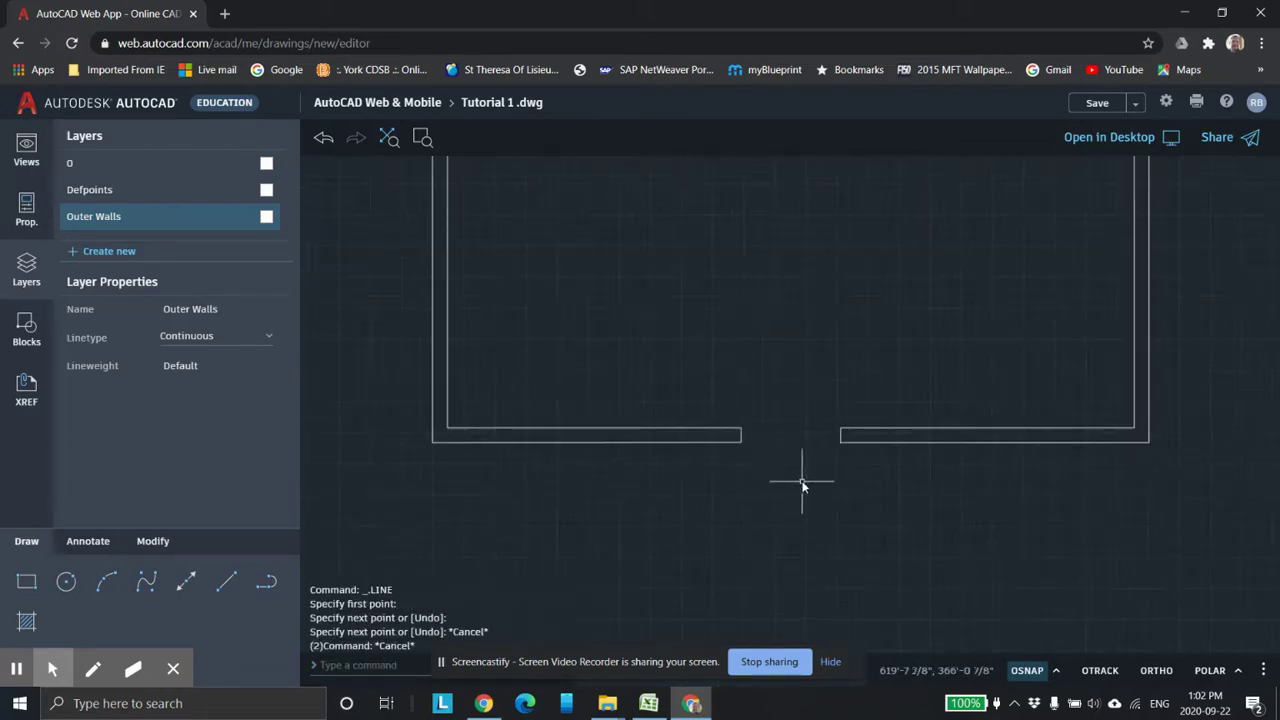
middle_click_drag(837, 456, 874, 480)
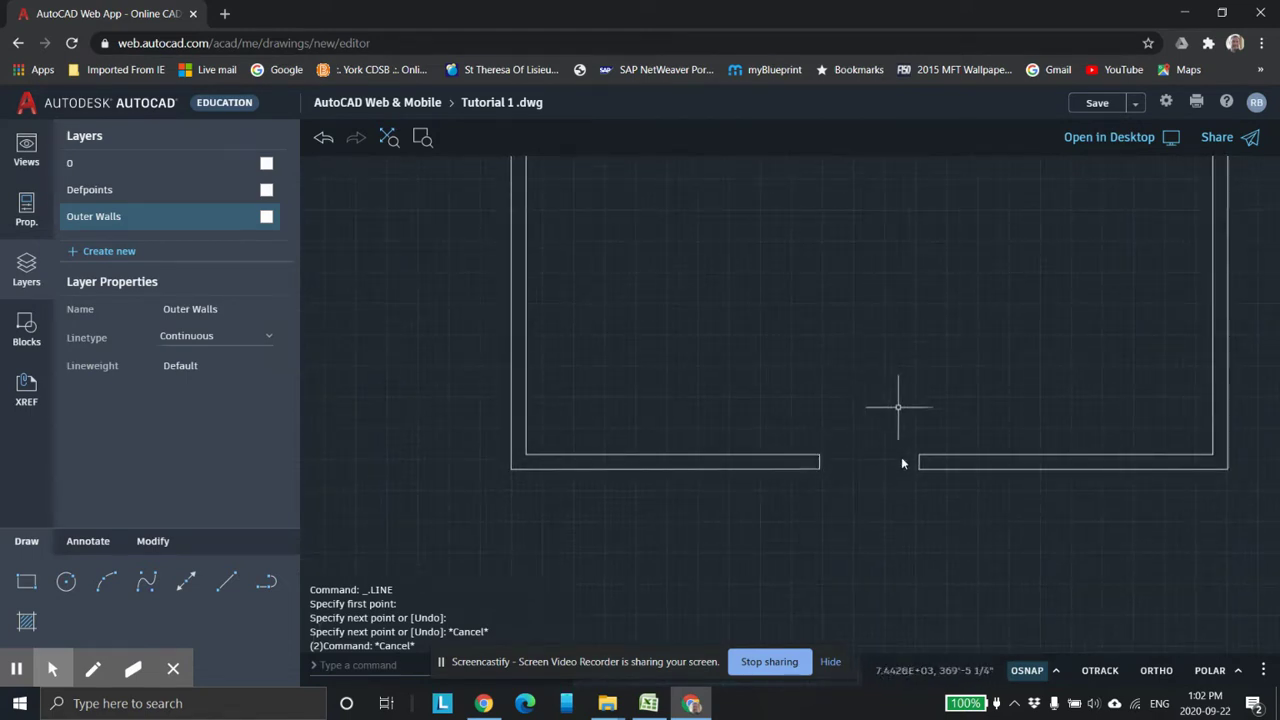
scroll(775, 495, "down", 2)
scroll(770, 508, "down", 1)
middle_click_drag(763, 515, 811, 471)
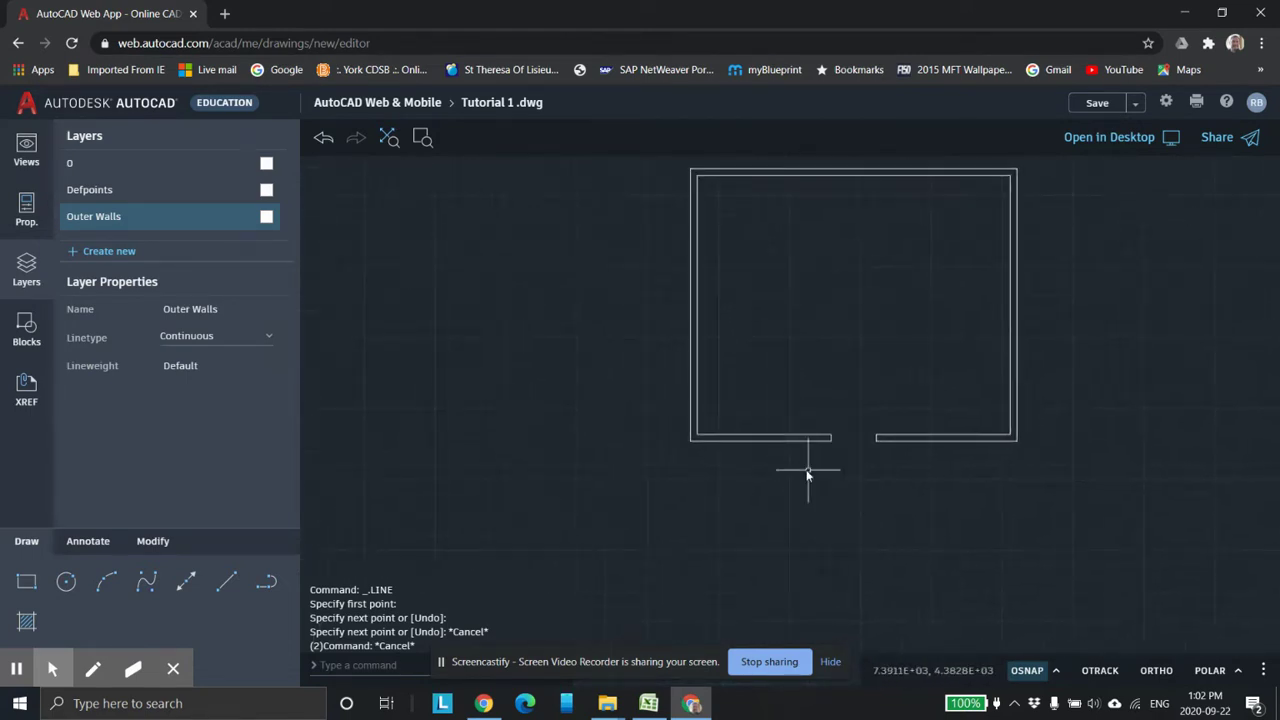
scroll(766, 437, "up", 4)
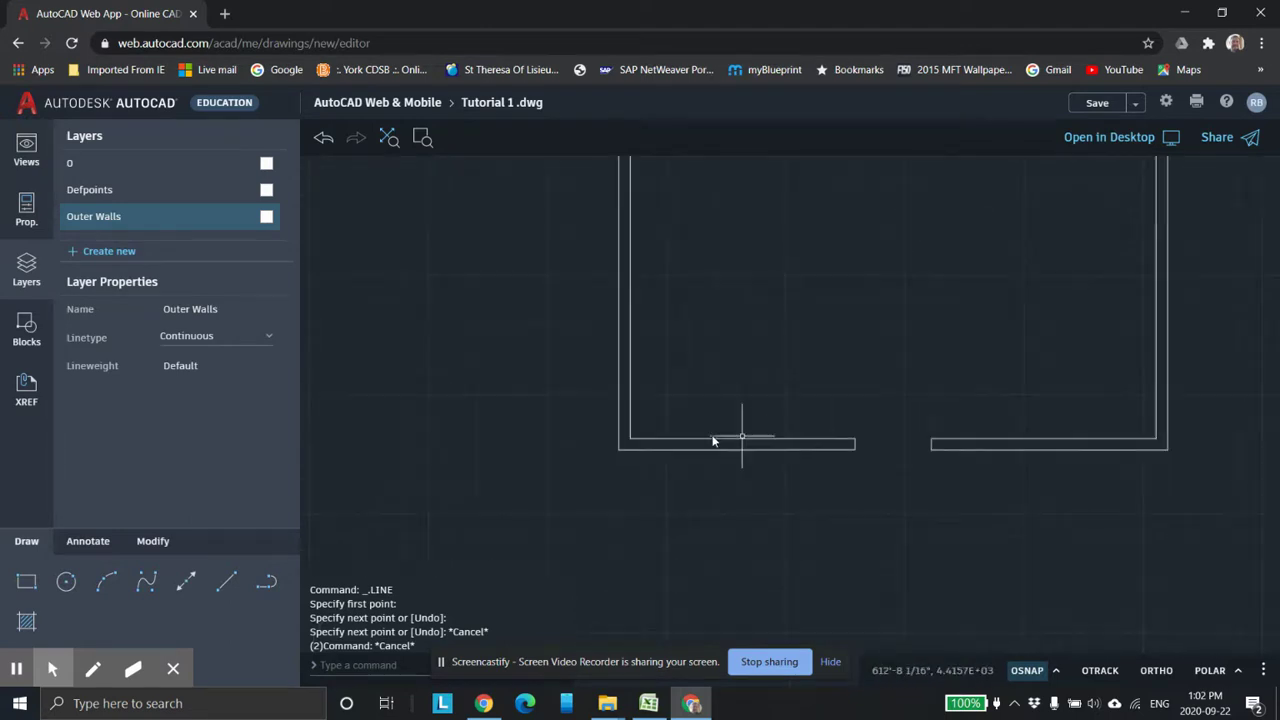
left_click(648, 703)
scroll(258, 423, "up", 1)
scroll(258, 423, "down", 1)
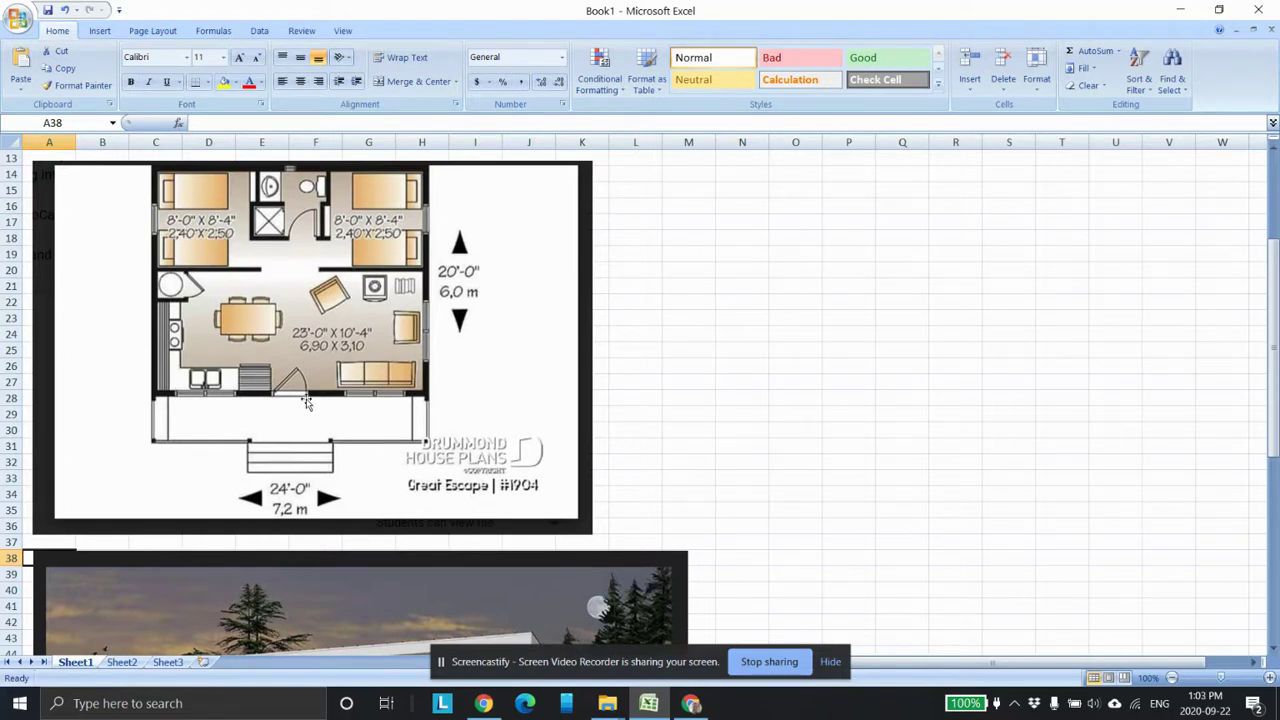
left_click(758, 344)
type(".")
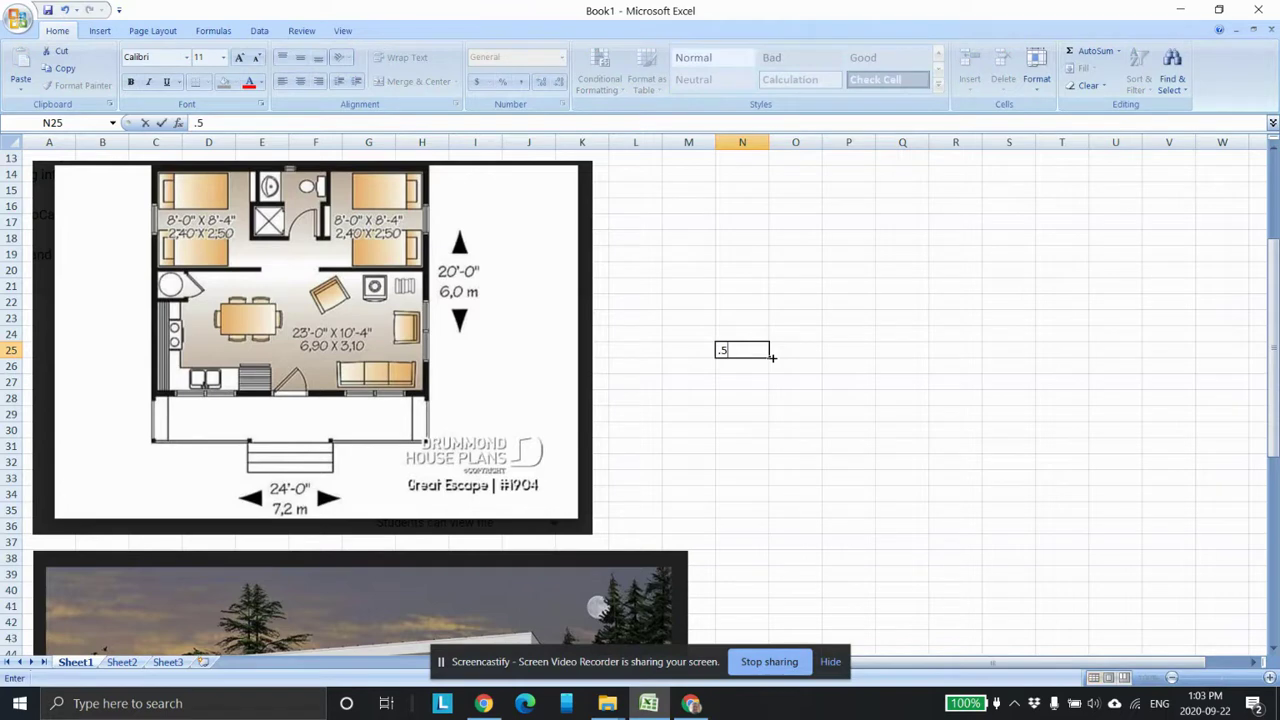
type("5")
key("Return")
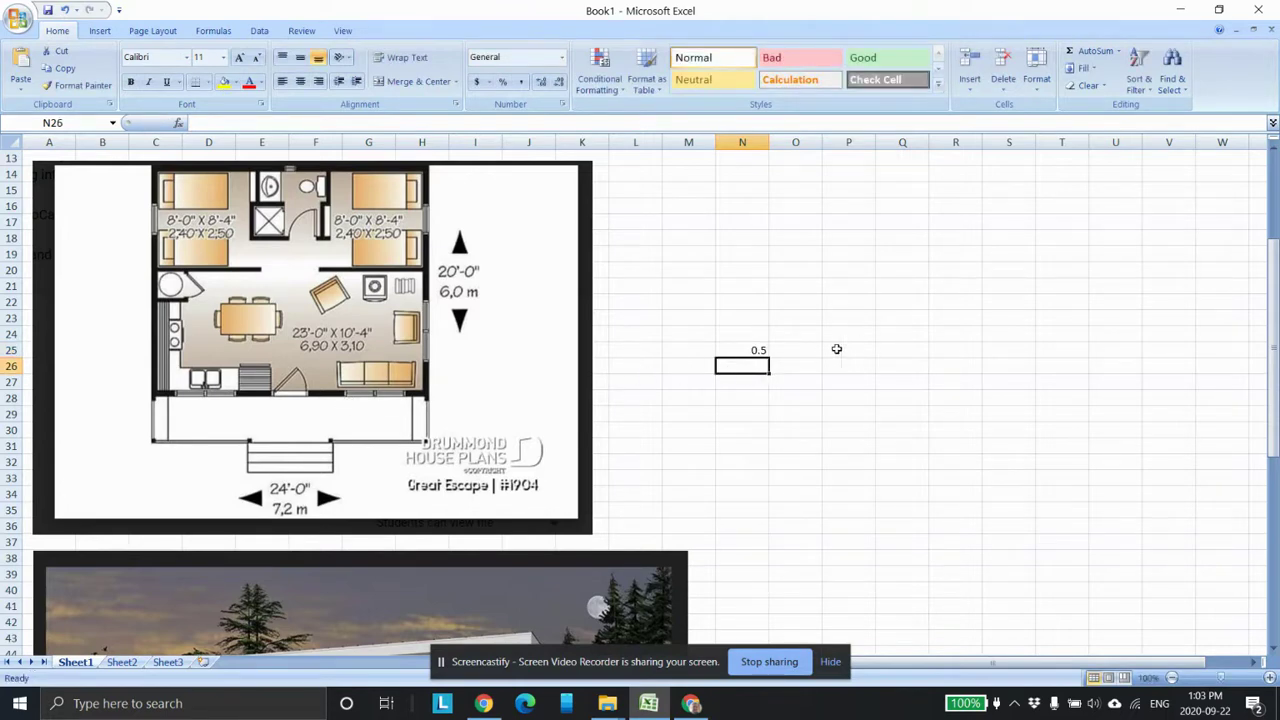
left_click(800, 350)
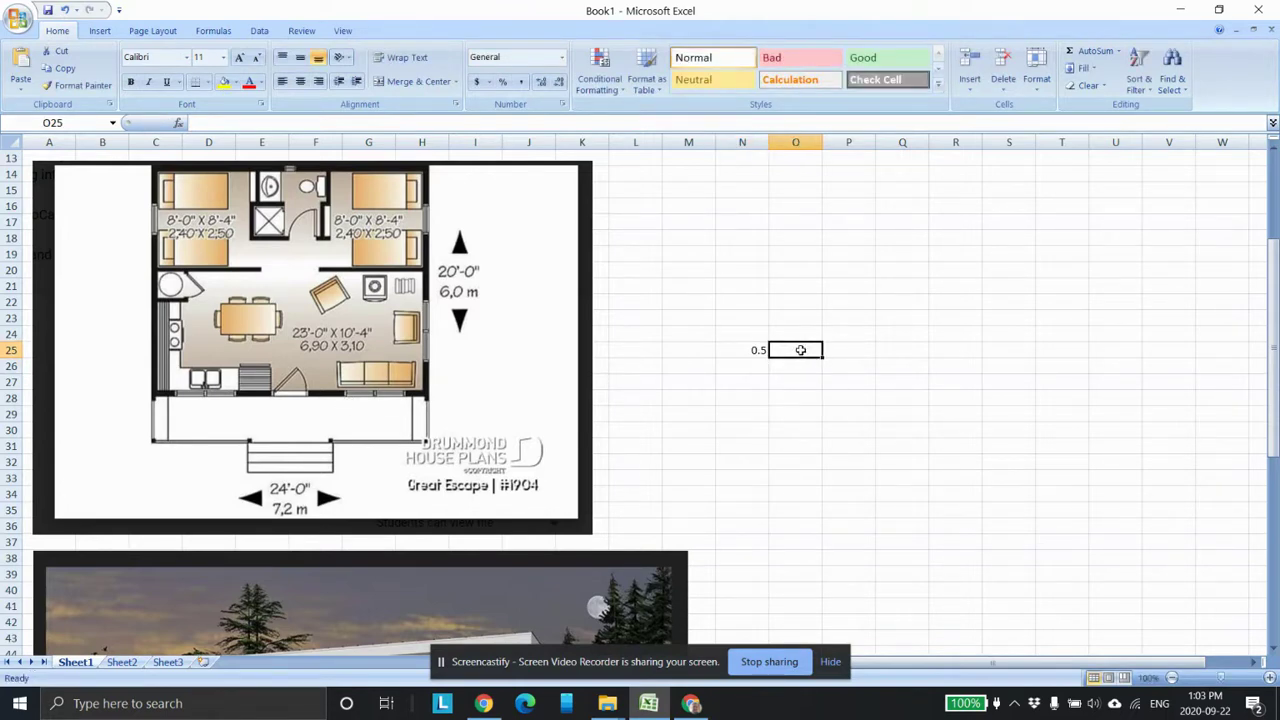
type("d")
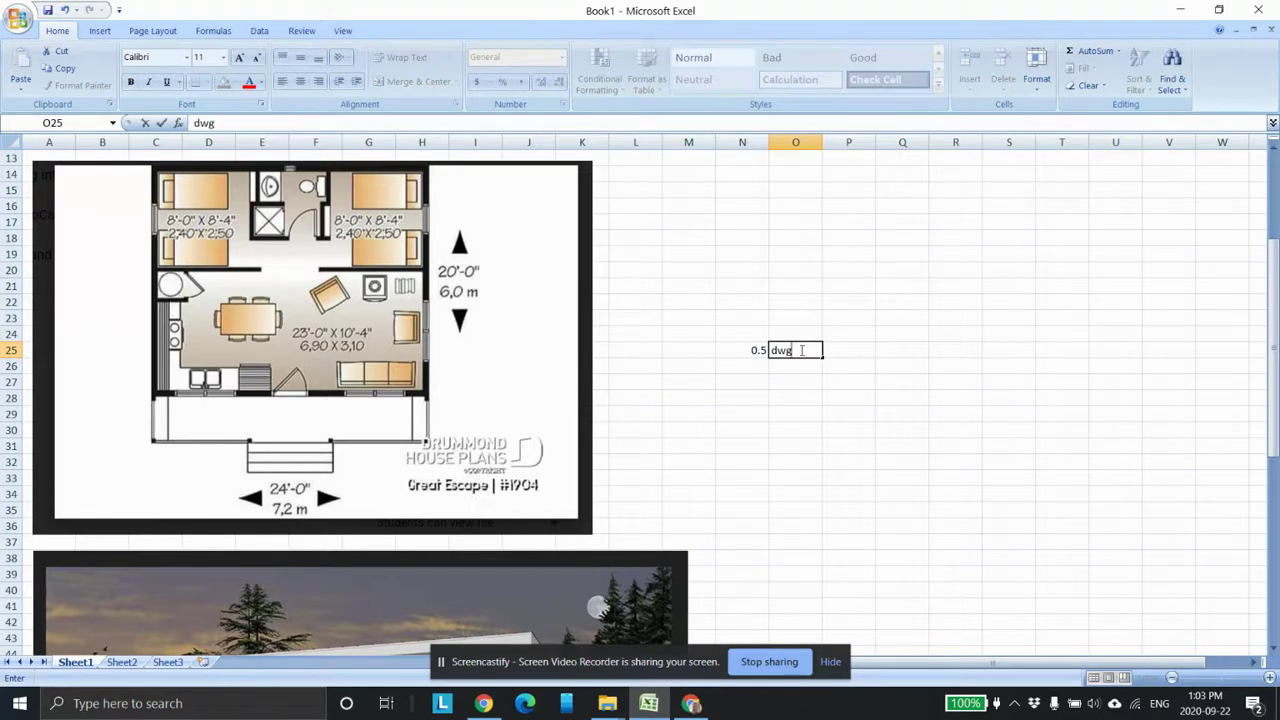
type("wg")
key("Return")
left_click(760, 366)
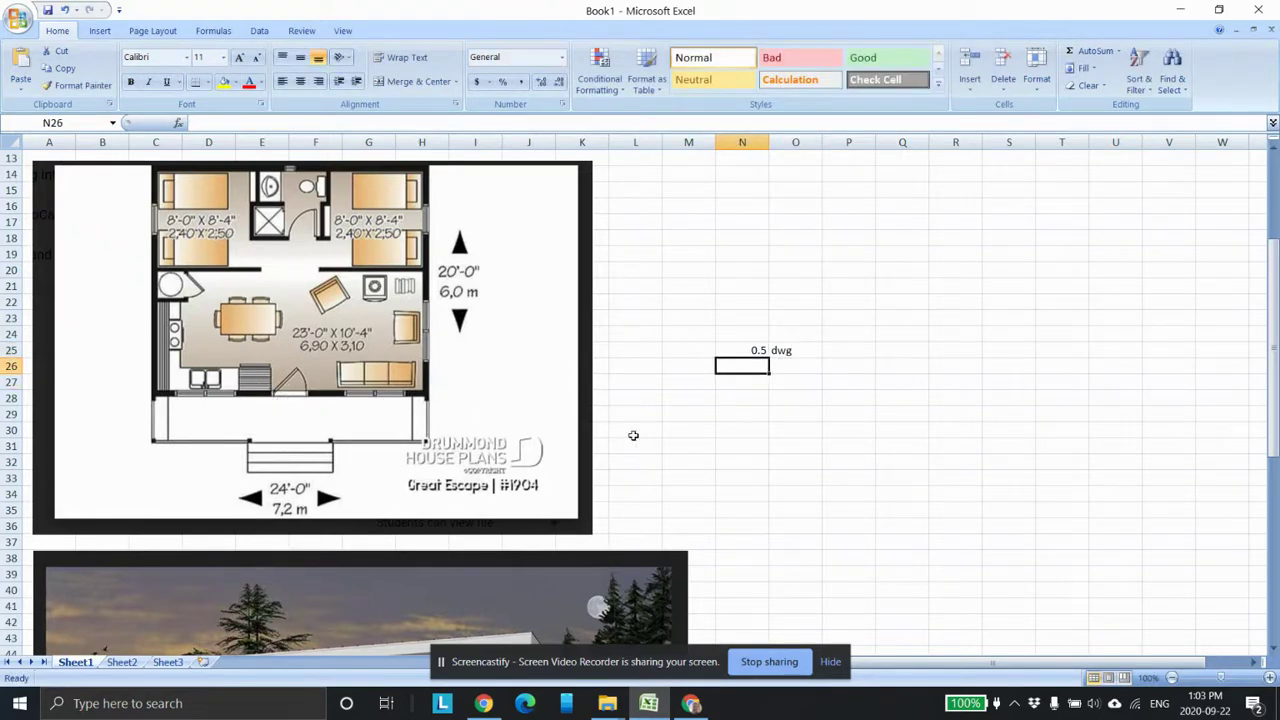
type("3")
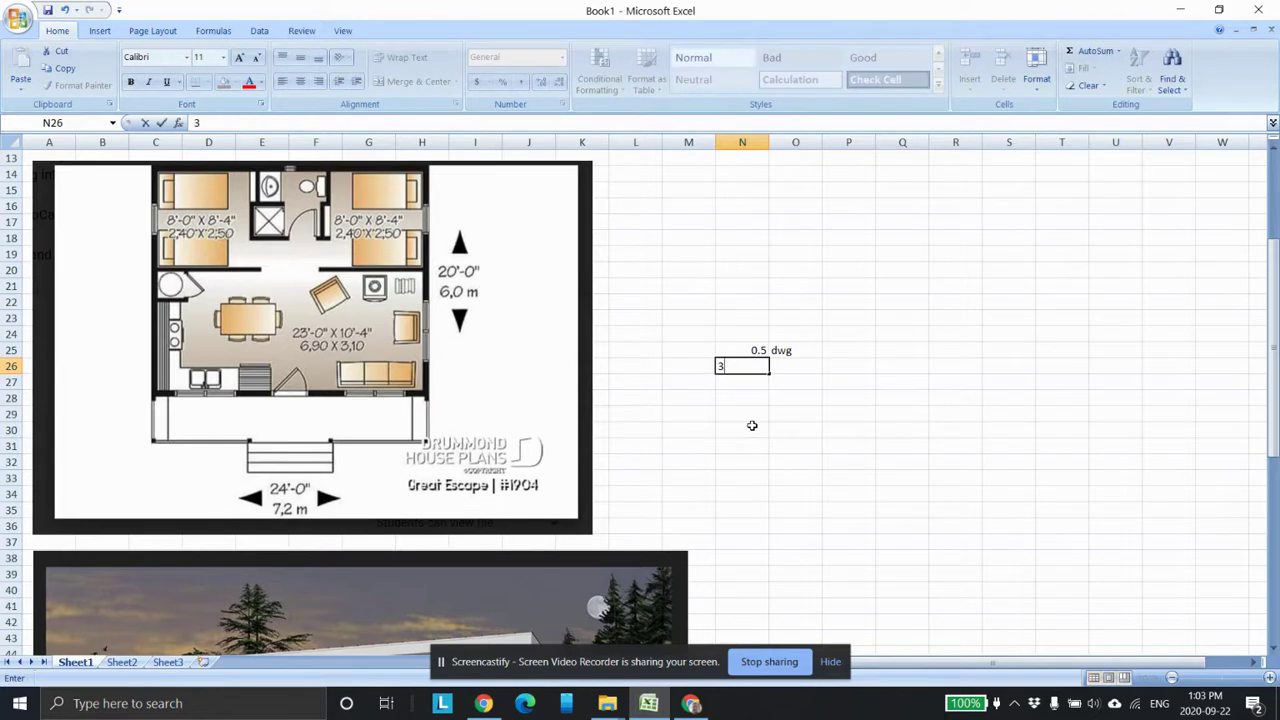
key("Return")
left_click(795, 366)
type("ft")
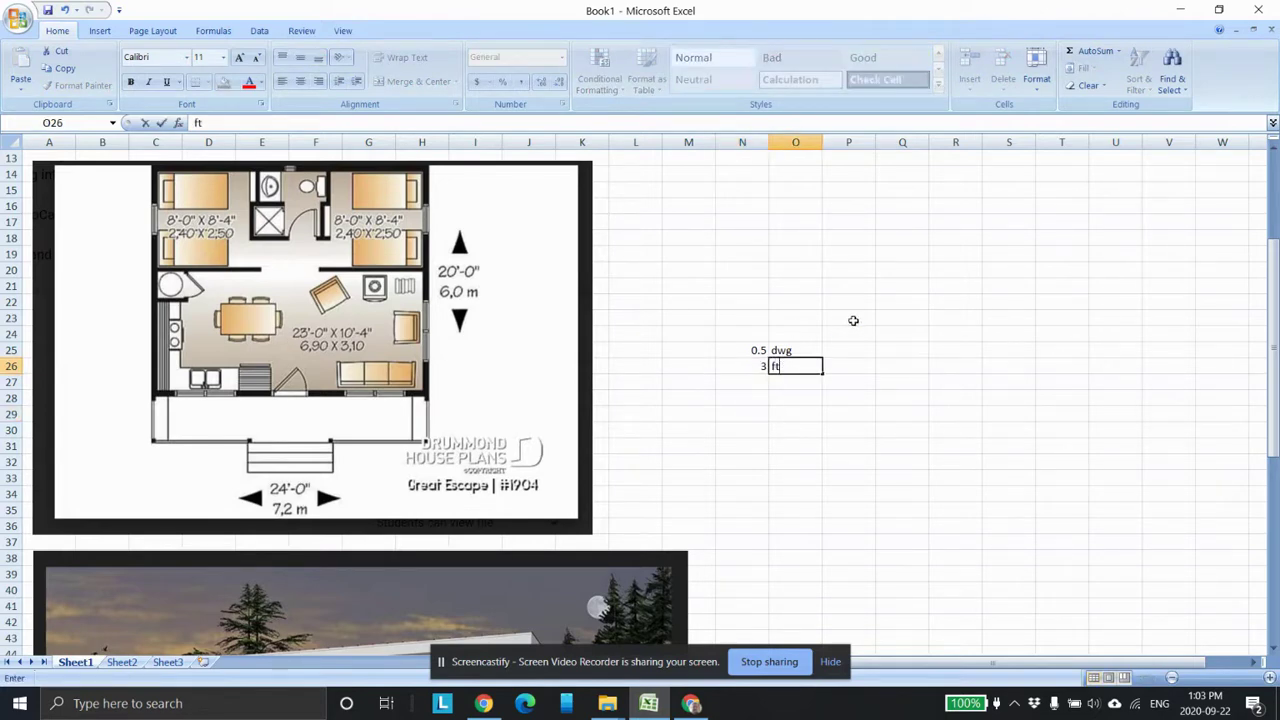
left_click(843, 351)
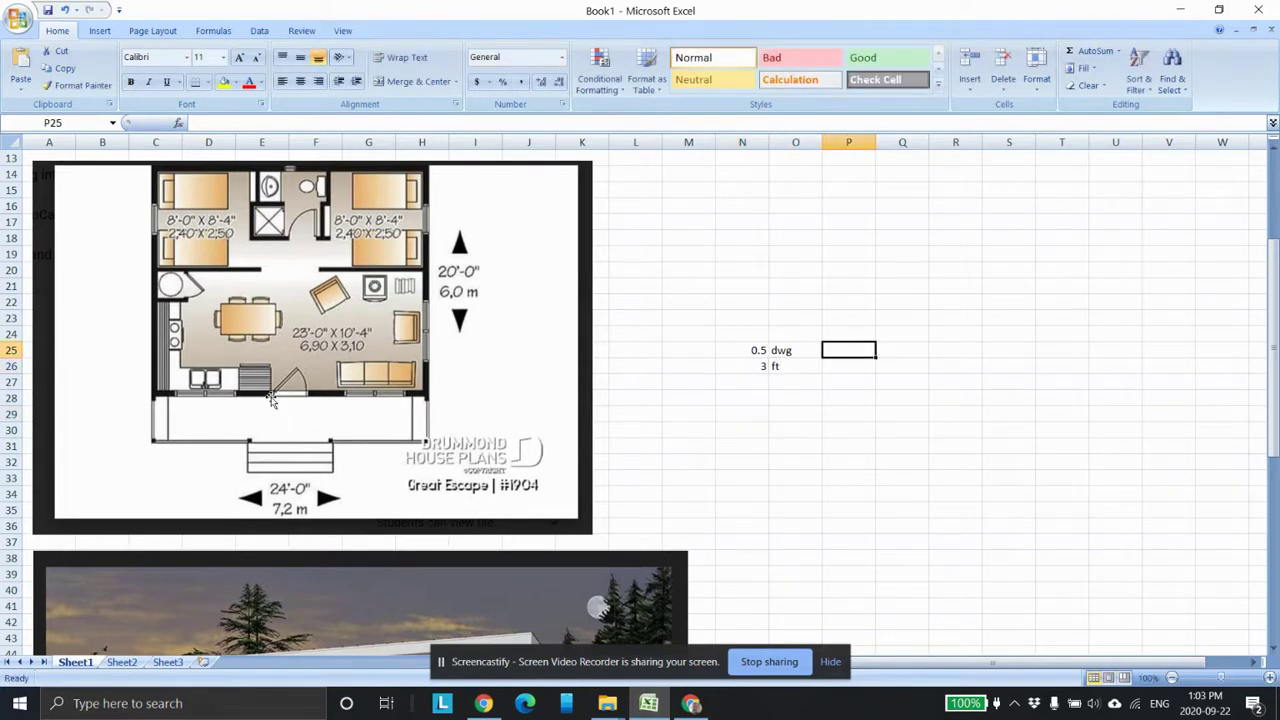
left_click(838, 367)
type("x")
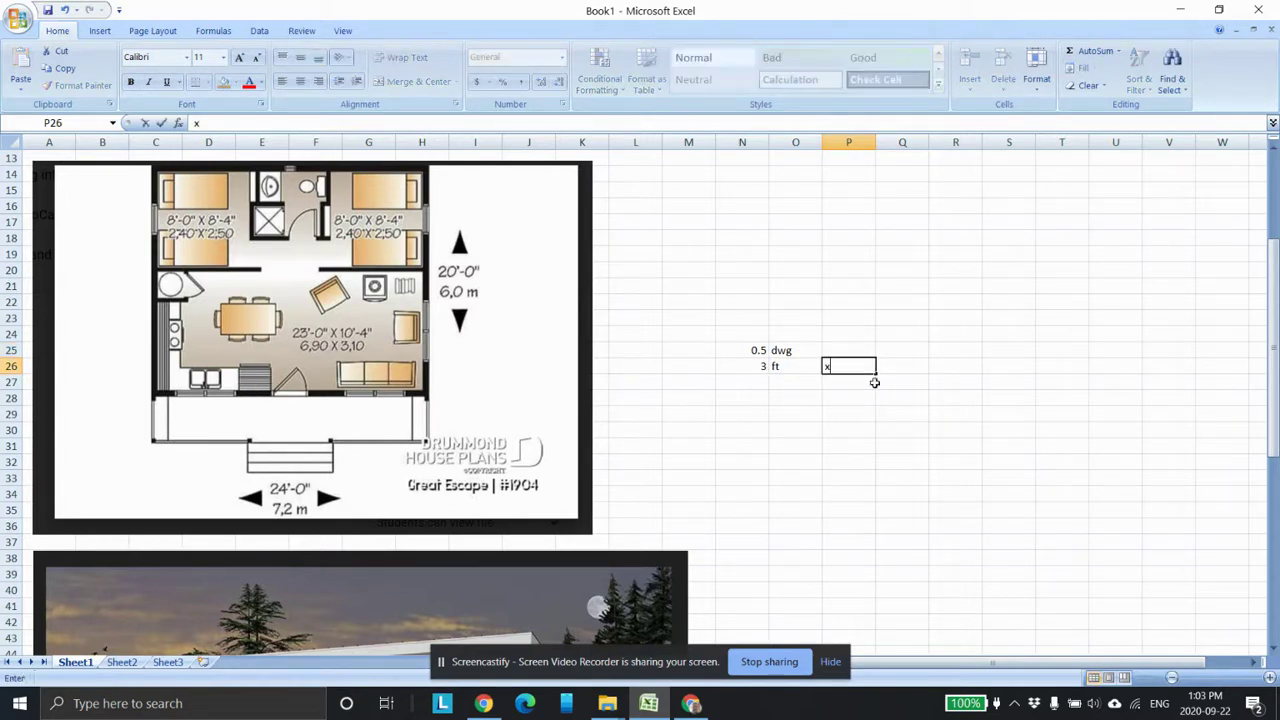
left_click(832, 353)
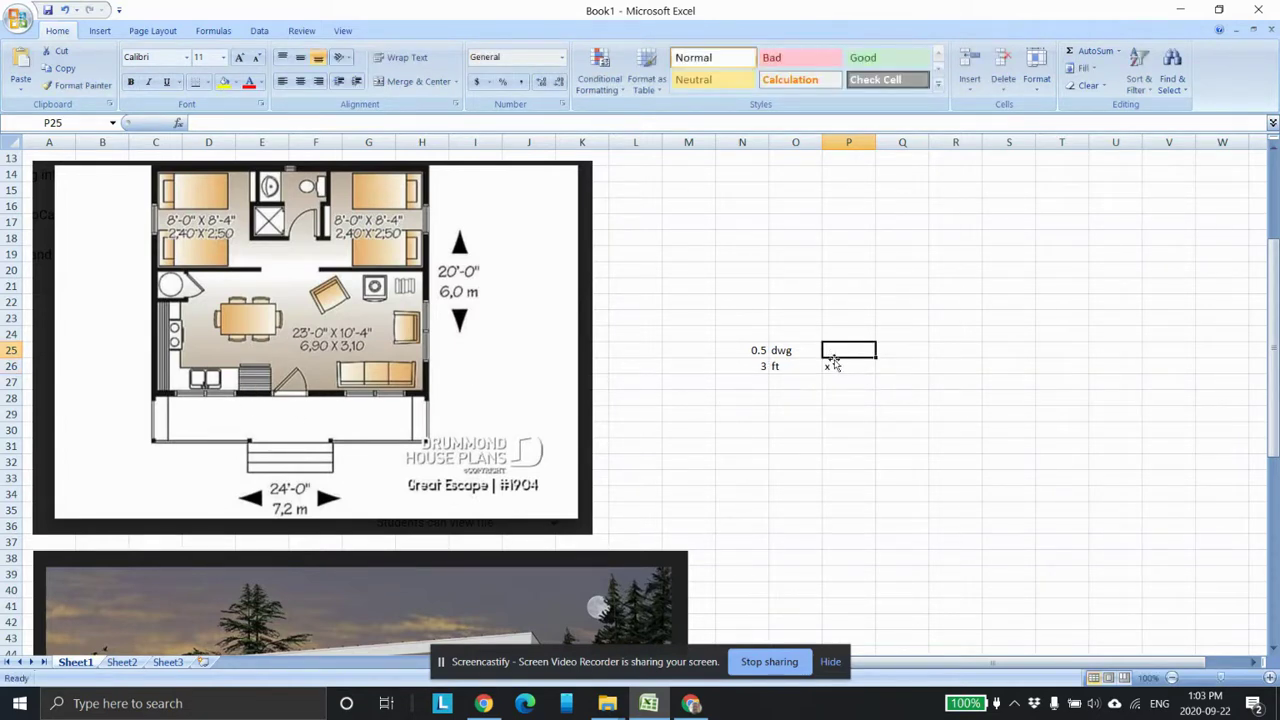
type(".375")
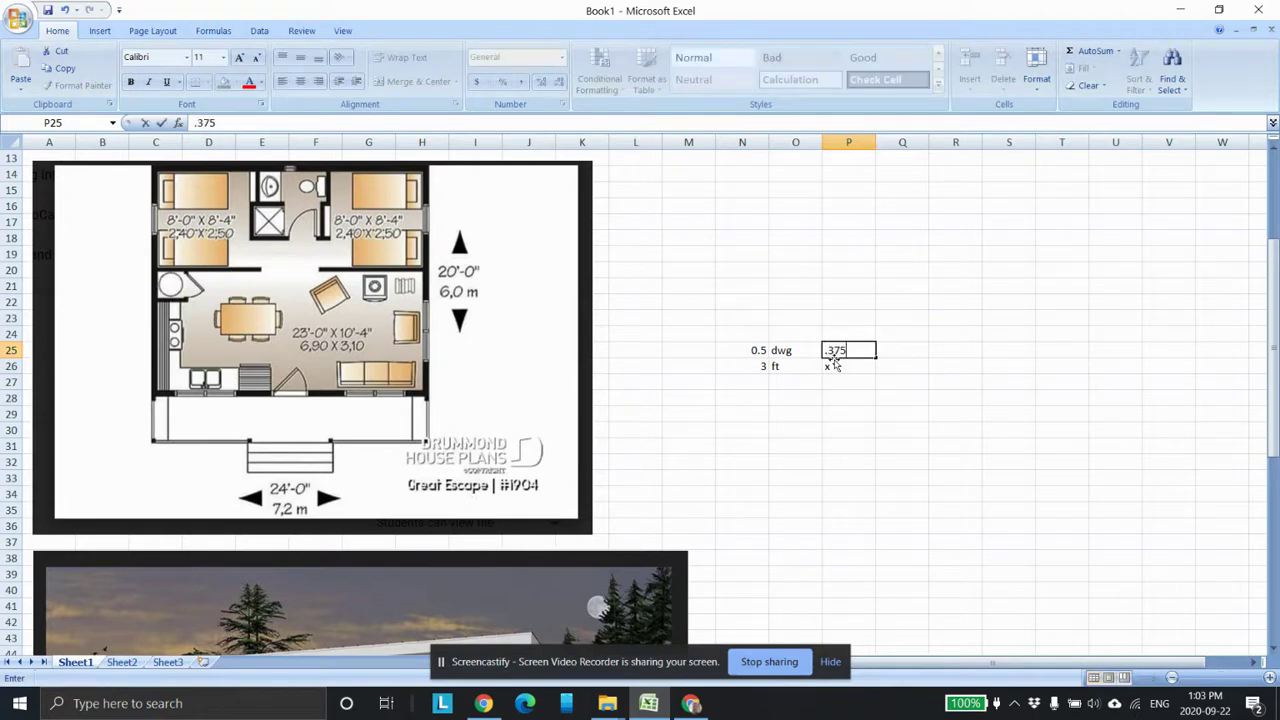
left_click(922, 449)
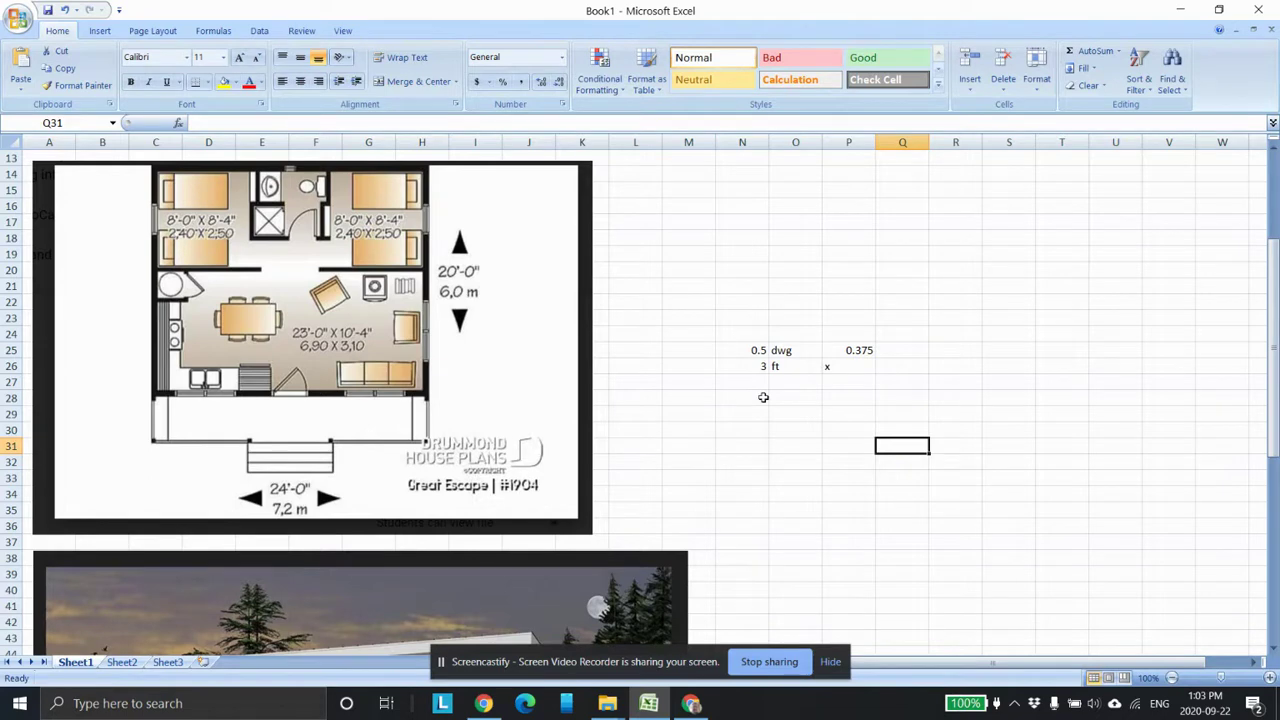
left_click_drag(740, 320, 931, 411)
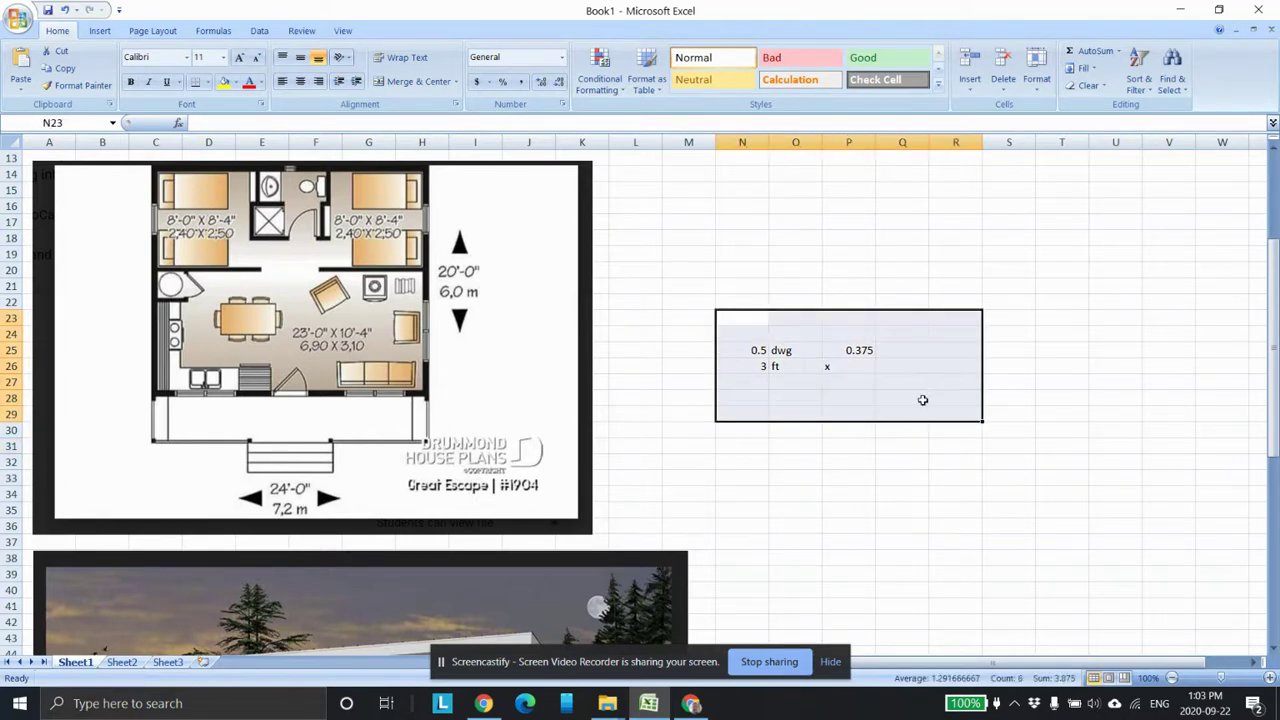
key("Delete")
left_click(880, 461)
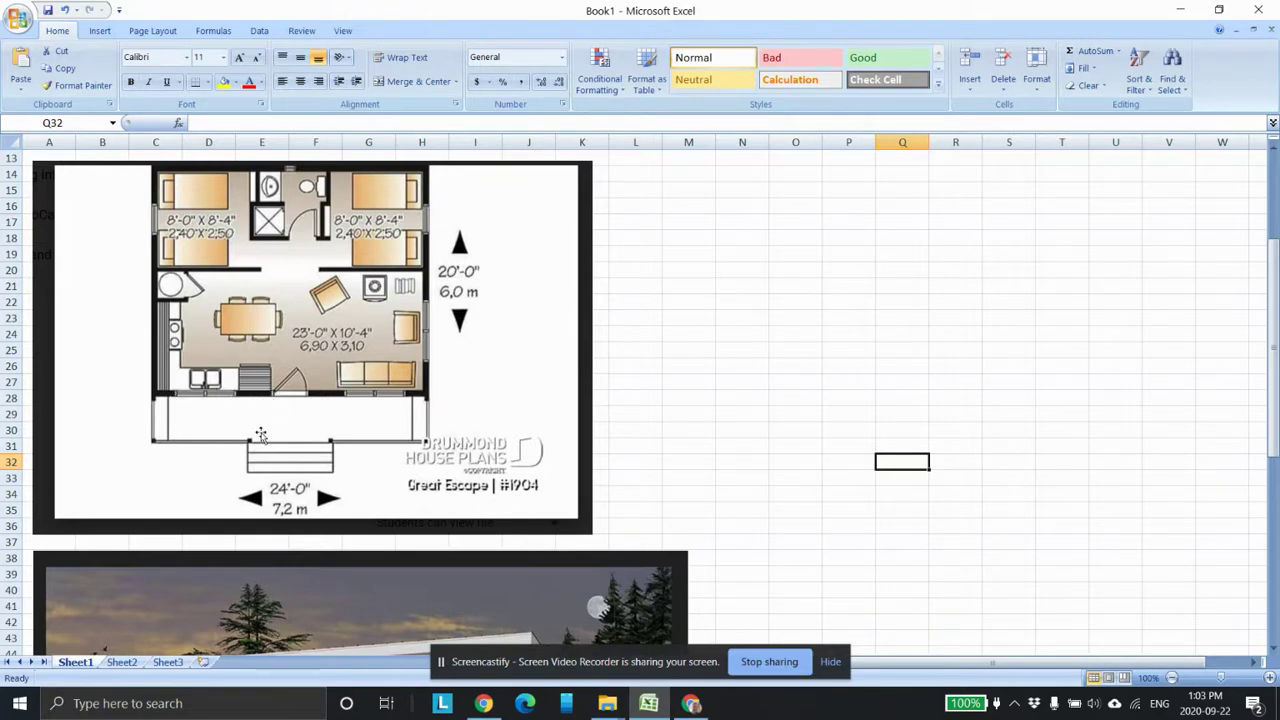
Back in the drawing, offset a front-wall vertical line by 3.
left_click(690, 703)
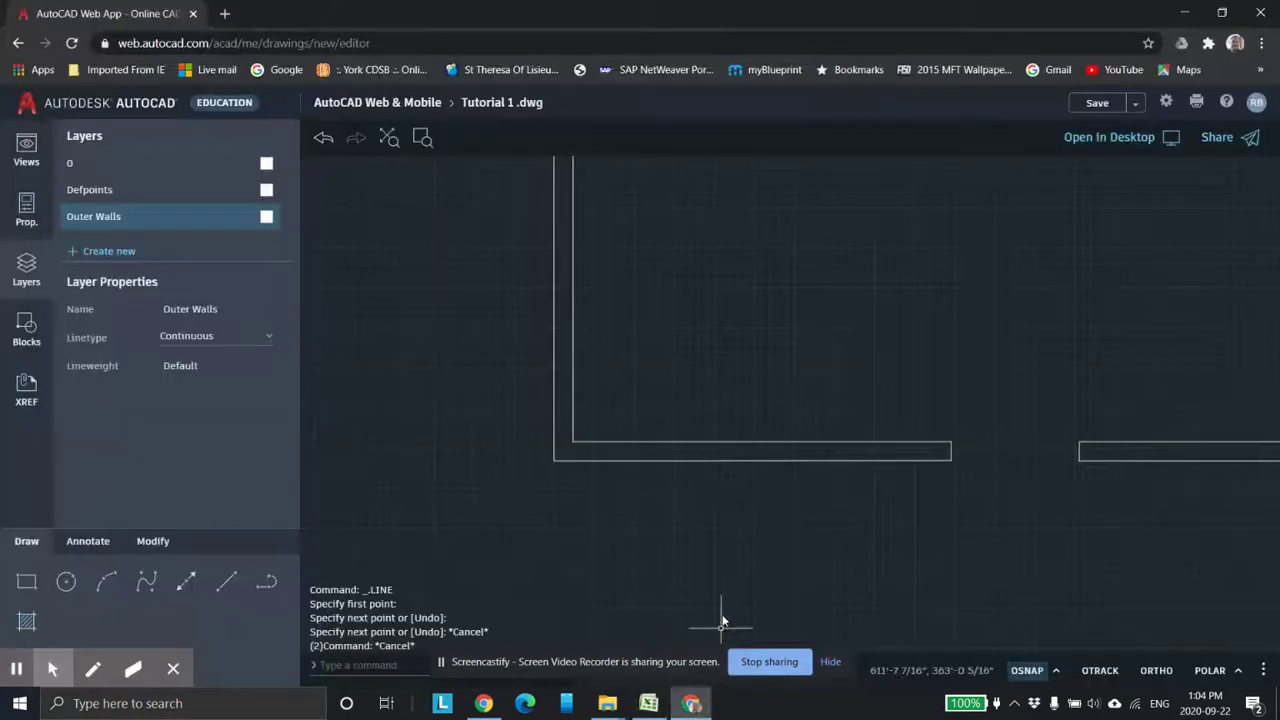
scroll(918, 510, "down", 1)
middle_click_drag(871, 514, 803, 494)
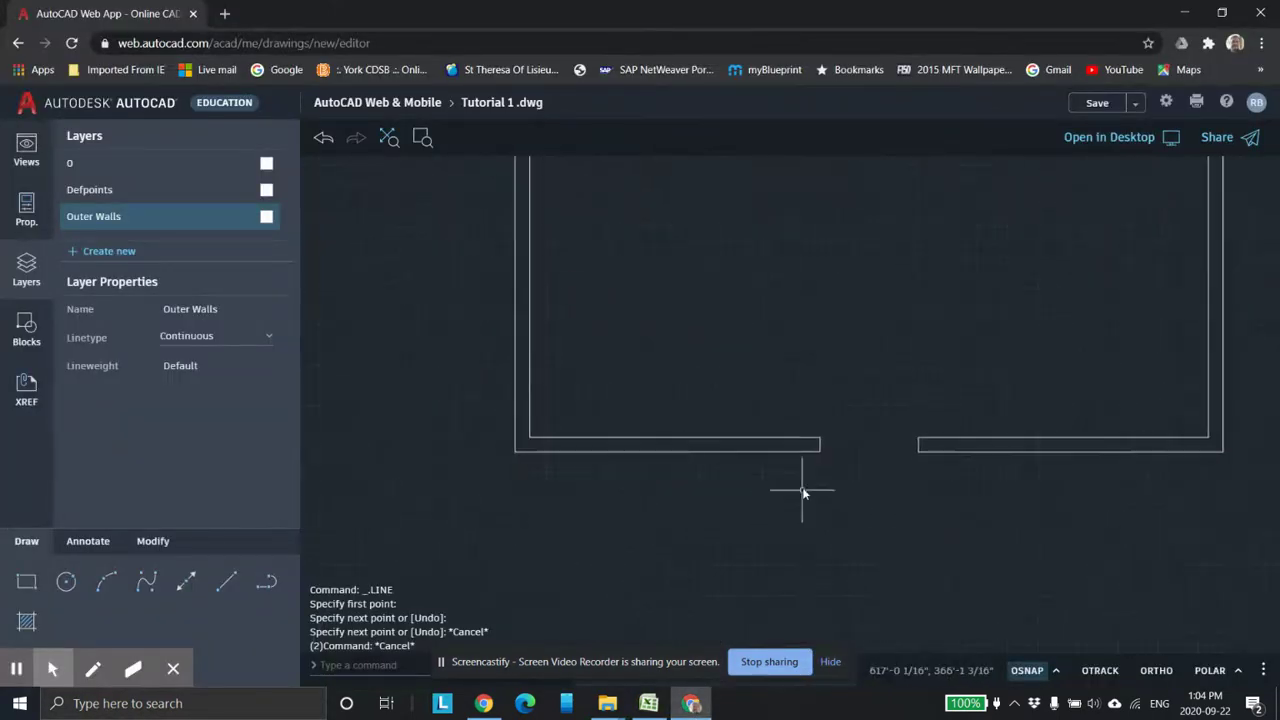
scroll(850, 455, "up", 2)
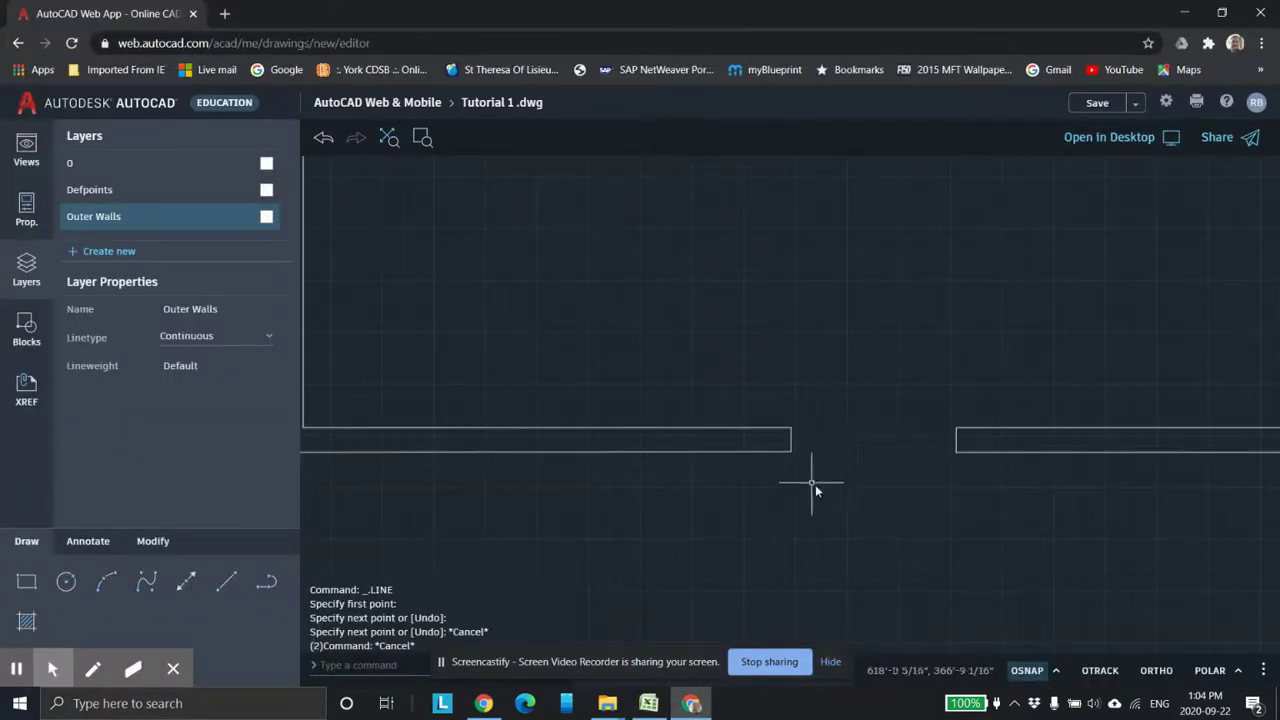
left_click(151, 545)
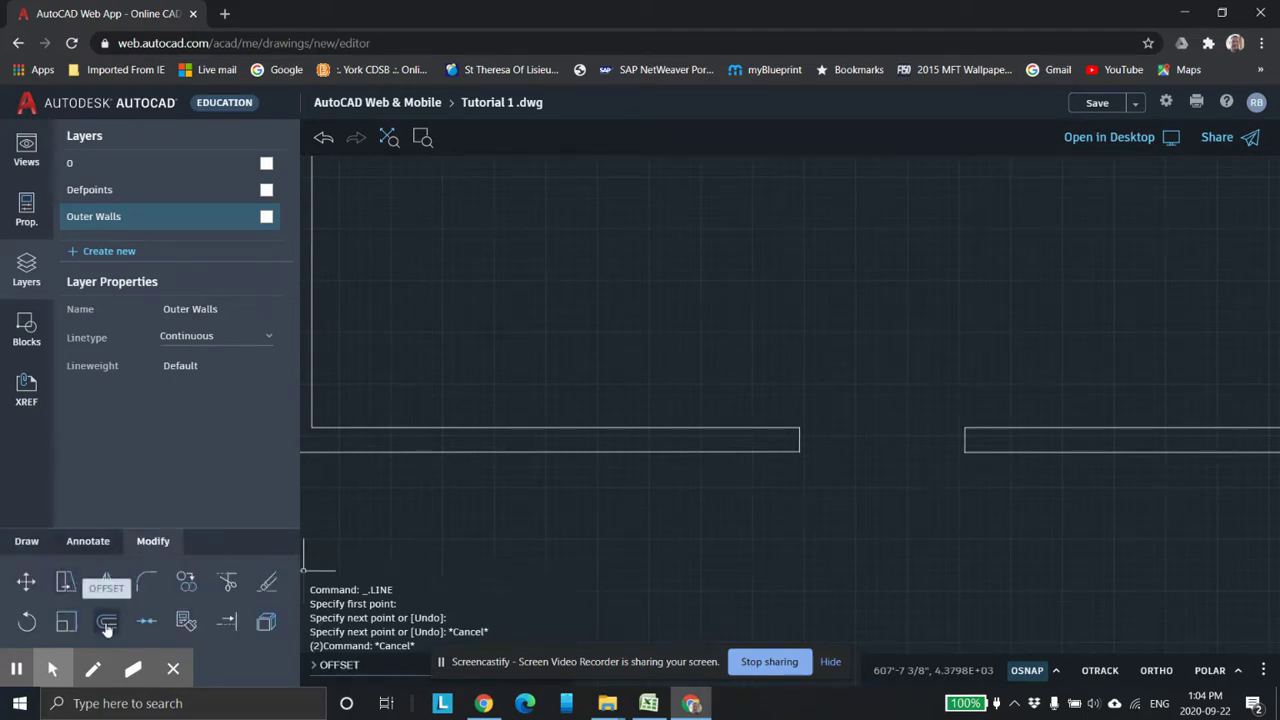
left_click(105, 623)
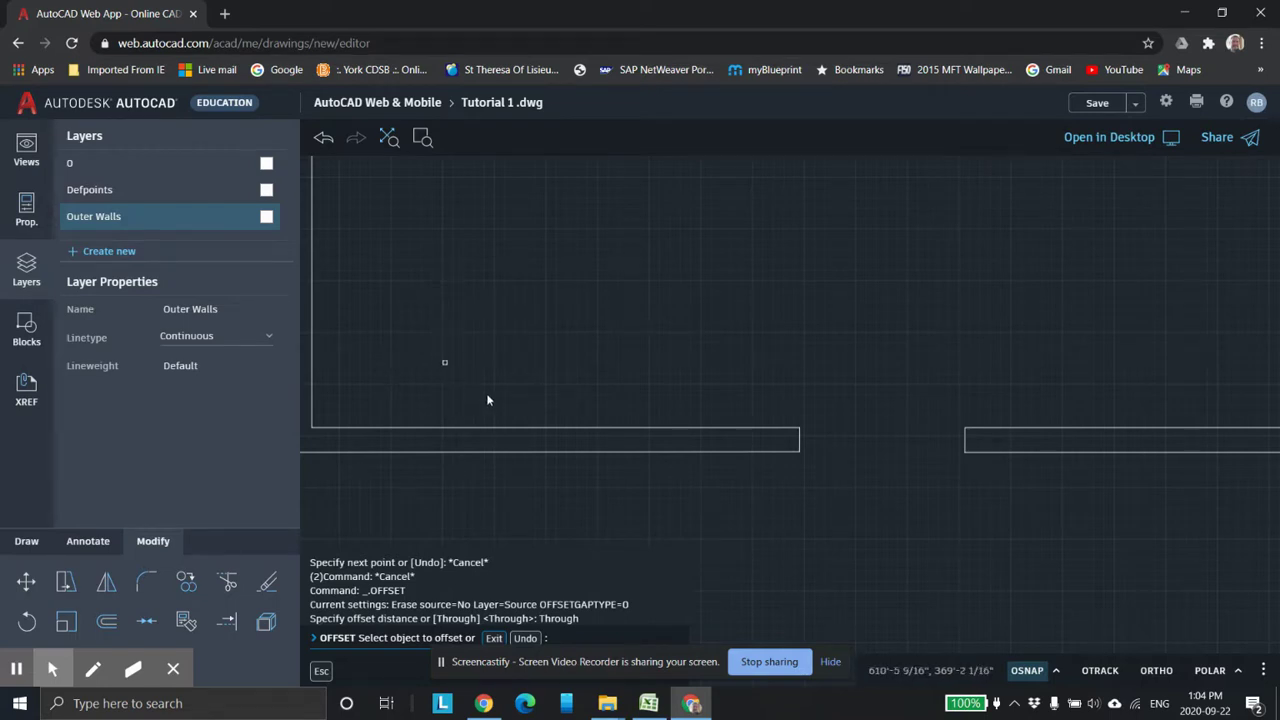
scroll(501, 404, "down", 1)
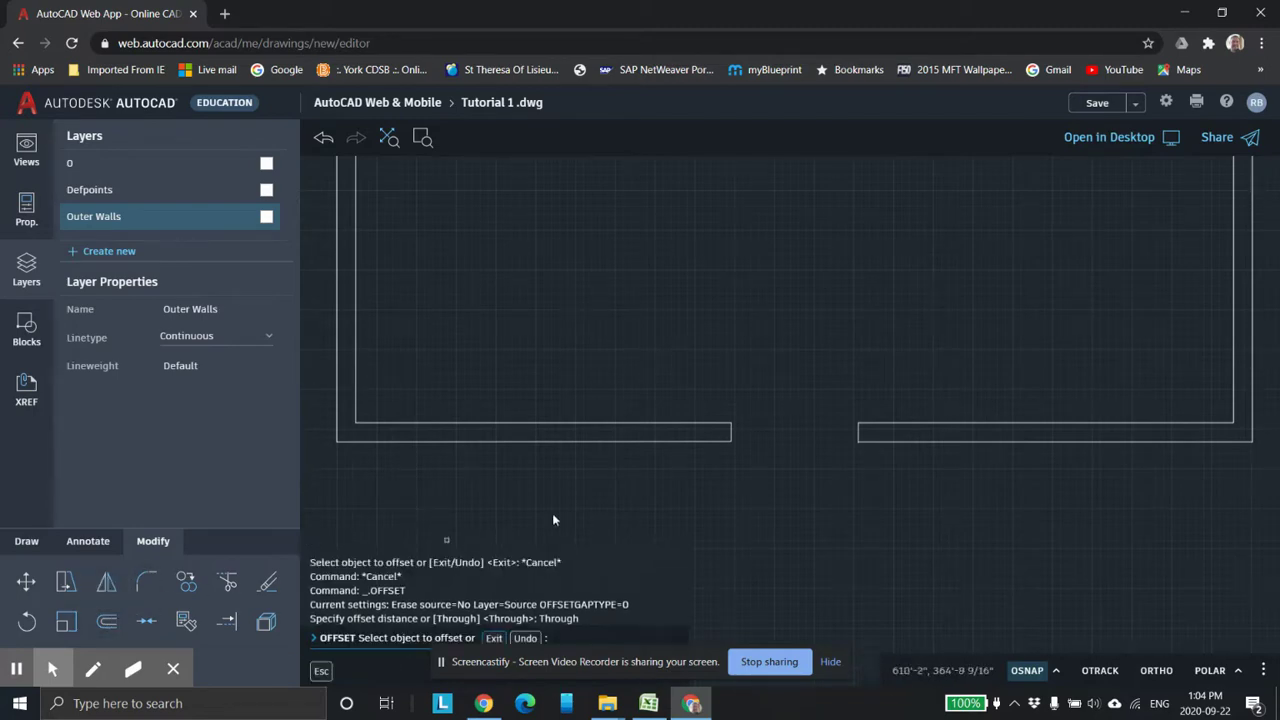
left_click(731, 436)
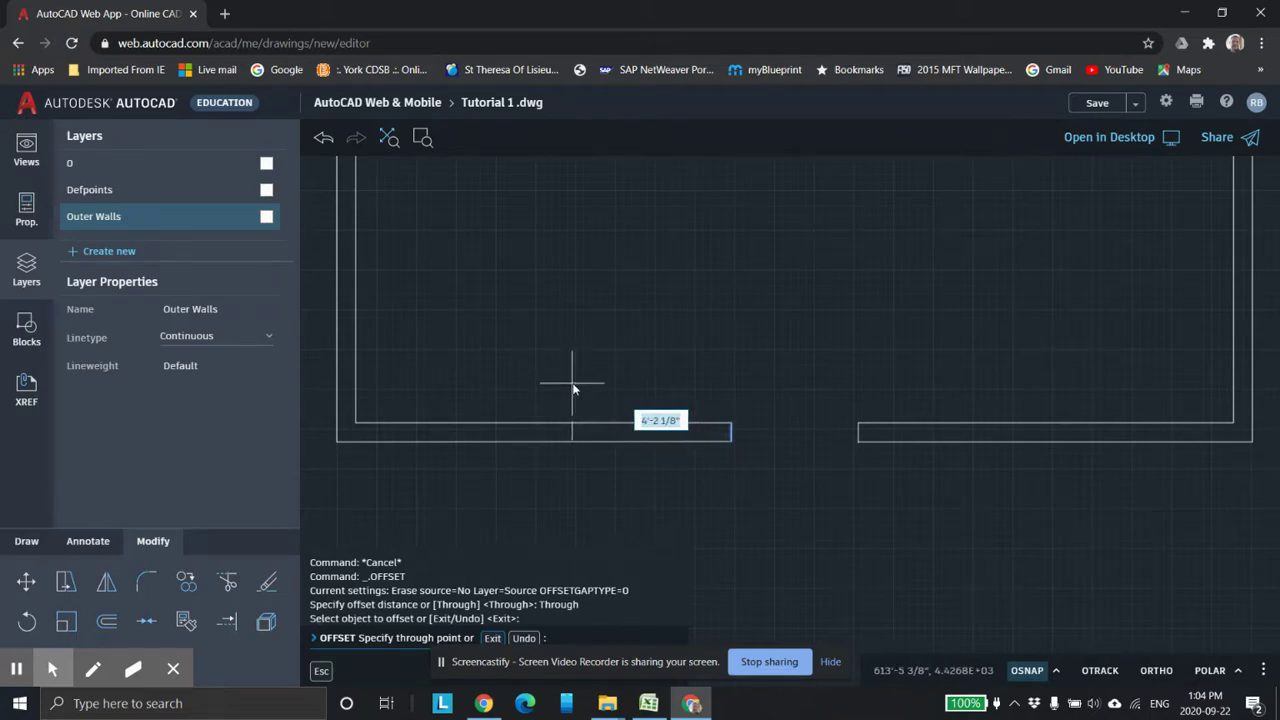
type("3")
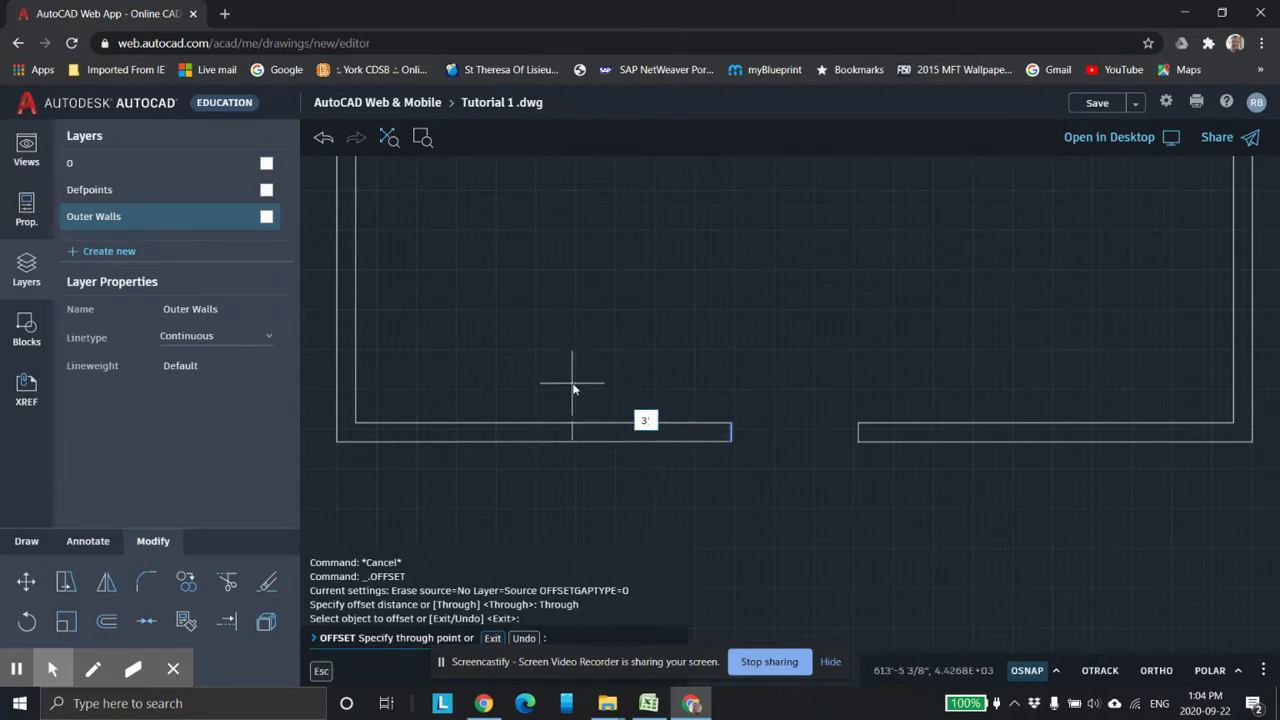
key("Return")
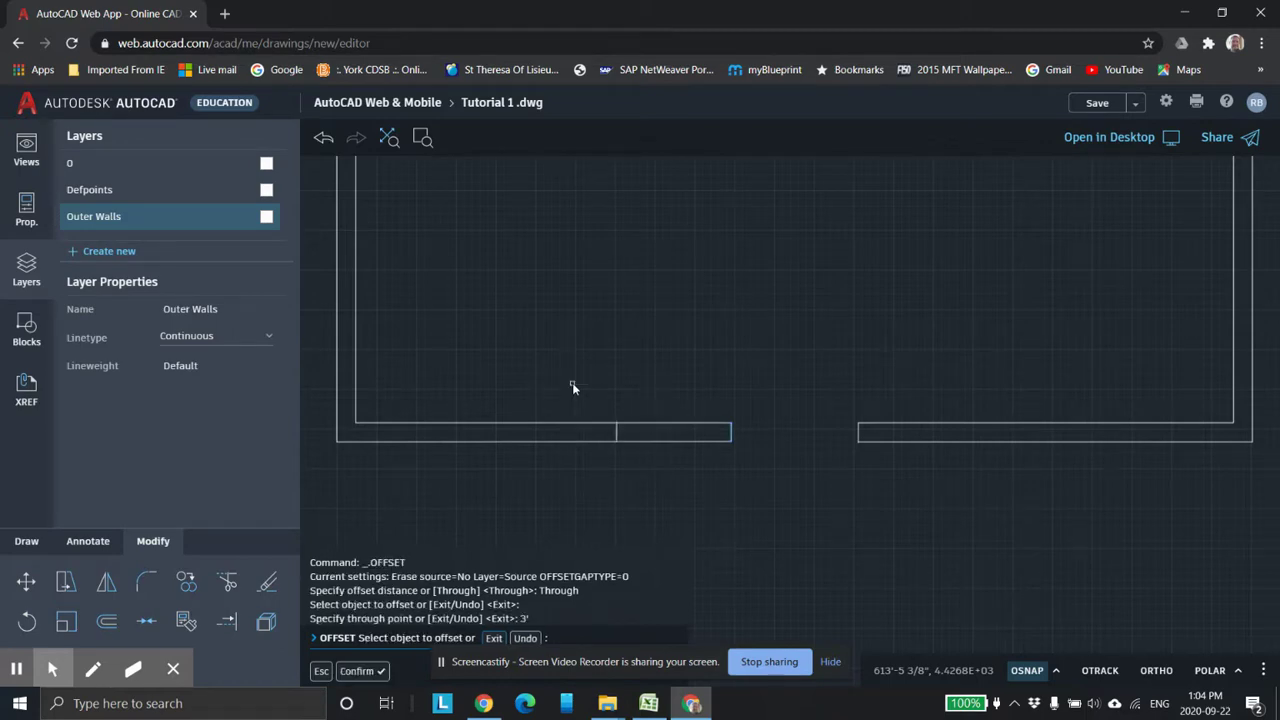
Offset another front-wall line 3' and pan to the front wall's left end.
left_click(106, 621)
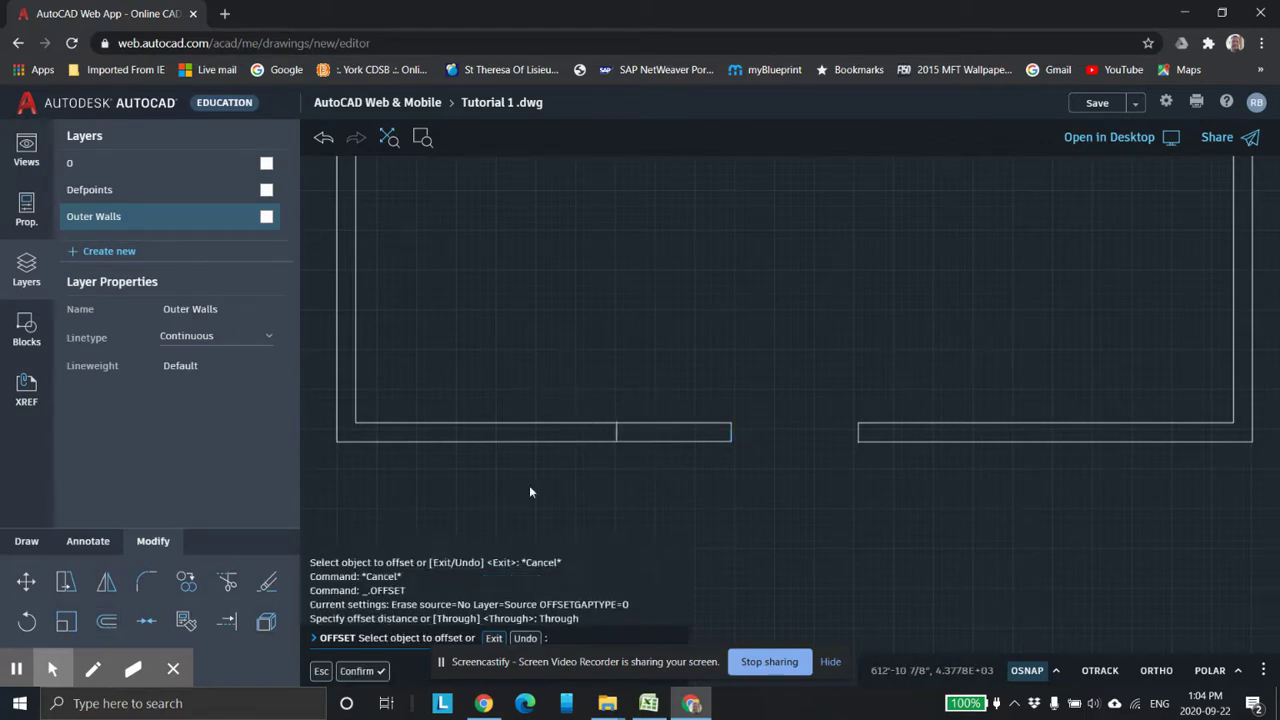
left_click(616, 439)
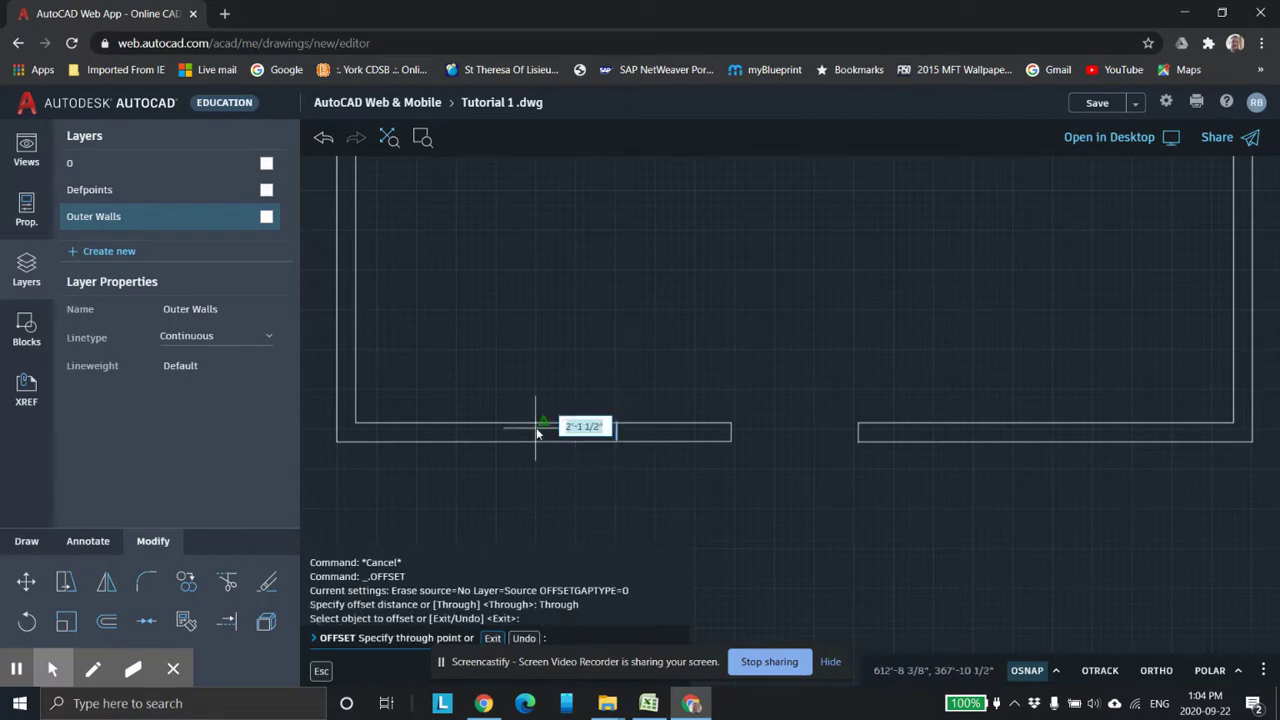
type("3")
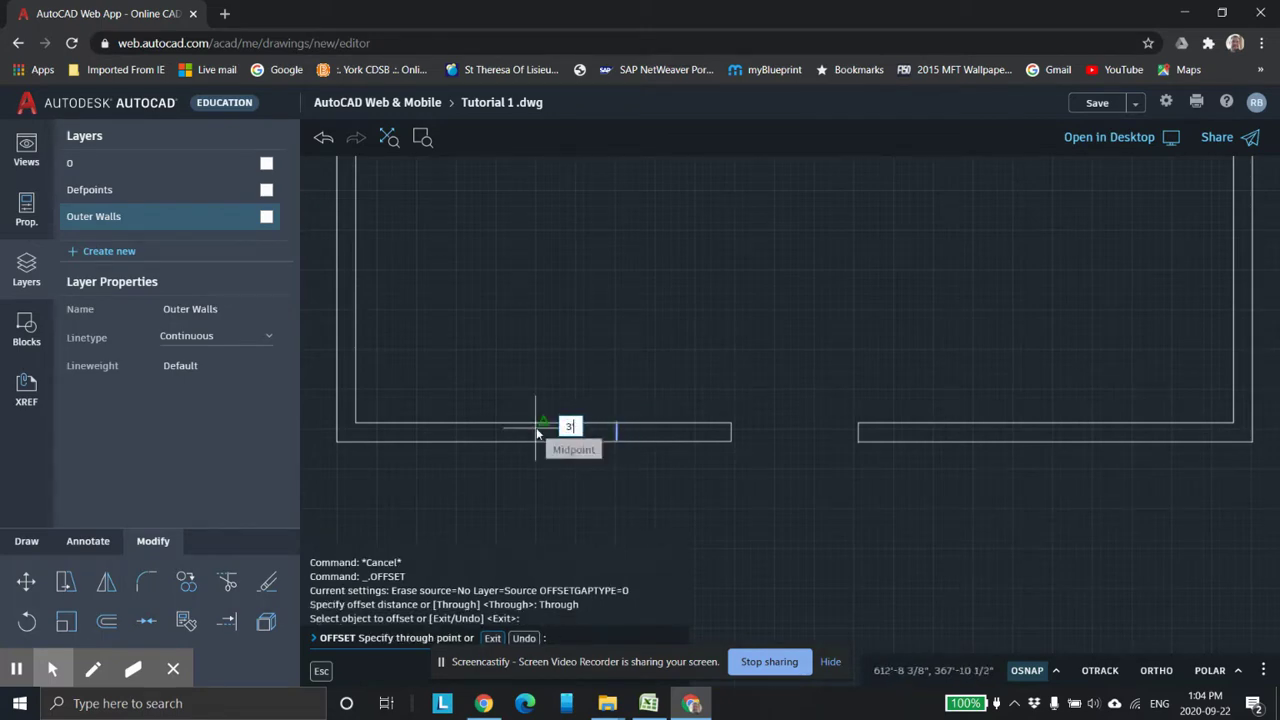
type("'")
key("Return")
mouse_move(651, 300)
middle_mouse_down()
mouse_move(786, 409)
mouse_move(757, 449)
mouse_move(731, 440)
middle_mouse_up()
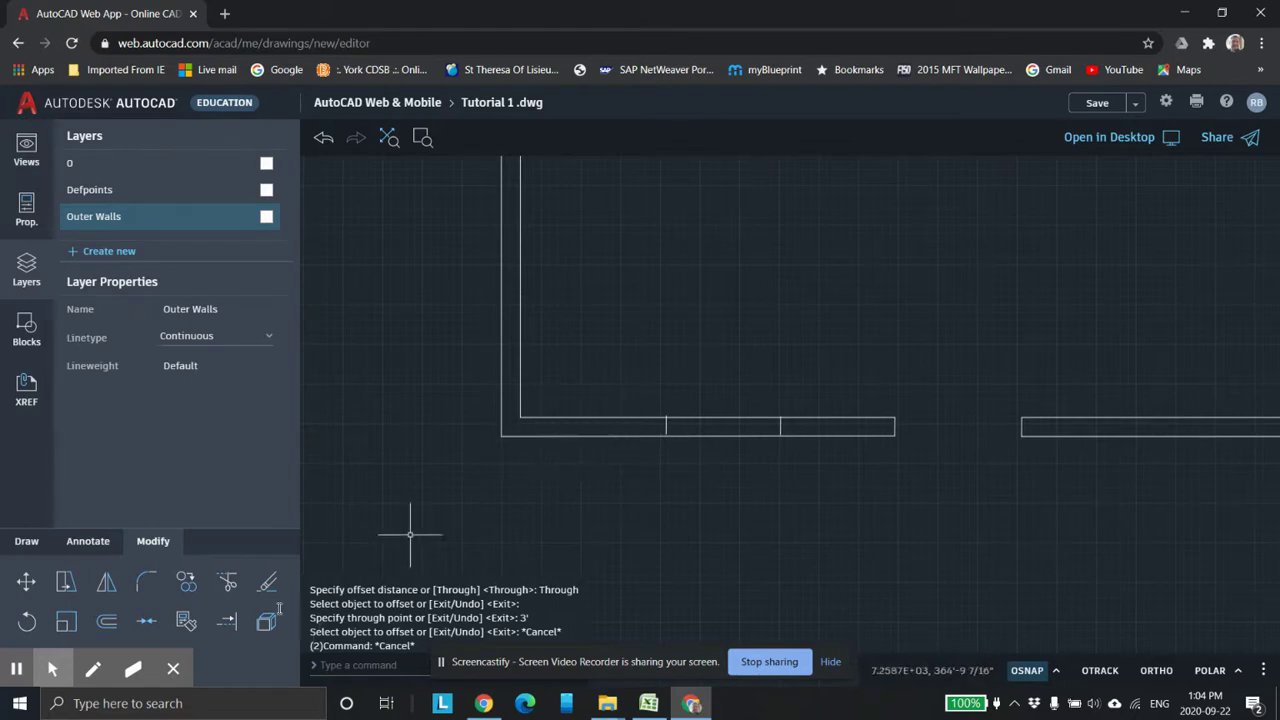
left_click(106, 621)
left_click(106, 621)
Restart Offset on the front-wall line, then cancel the pending offset.
key("Escape")
type("o")
key("Return")
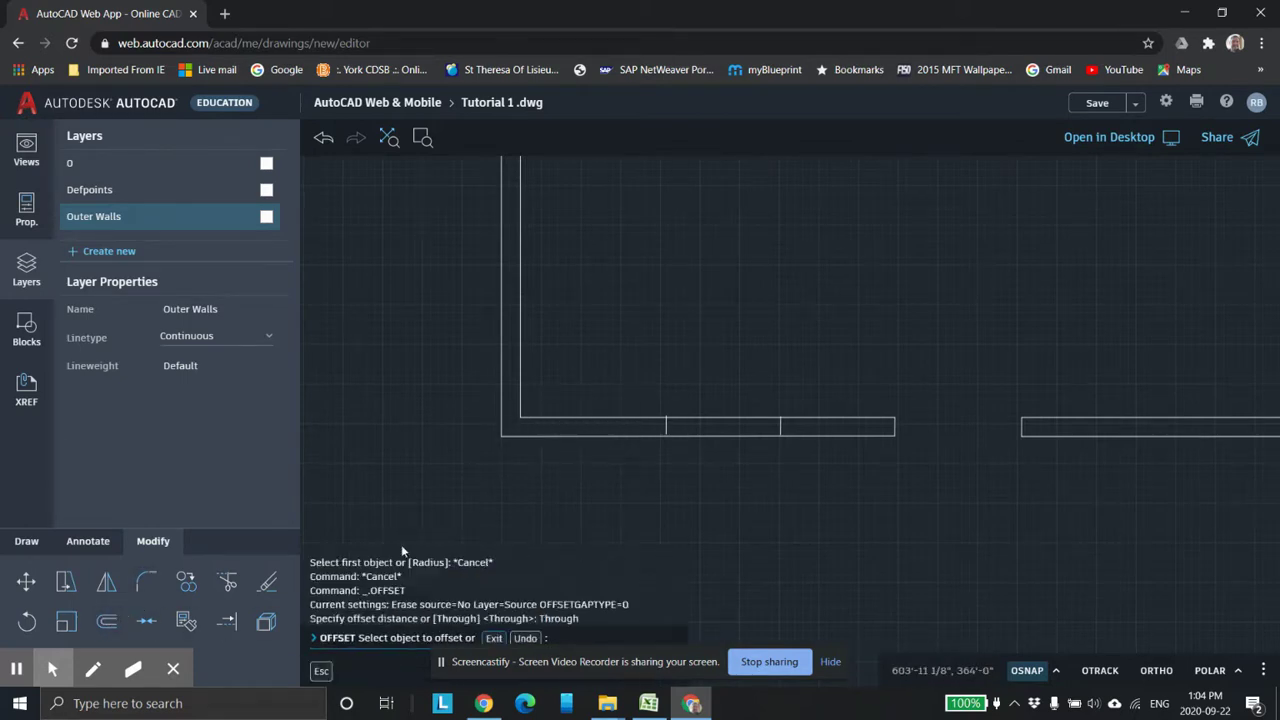
left_click(667, 426)
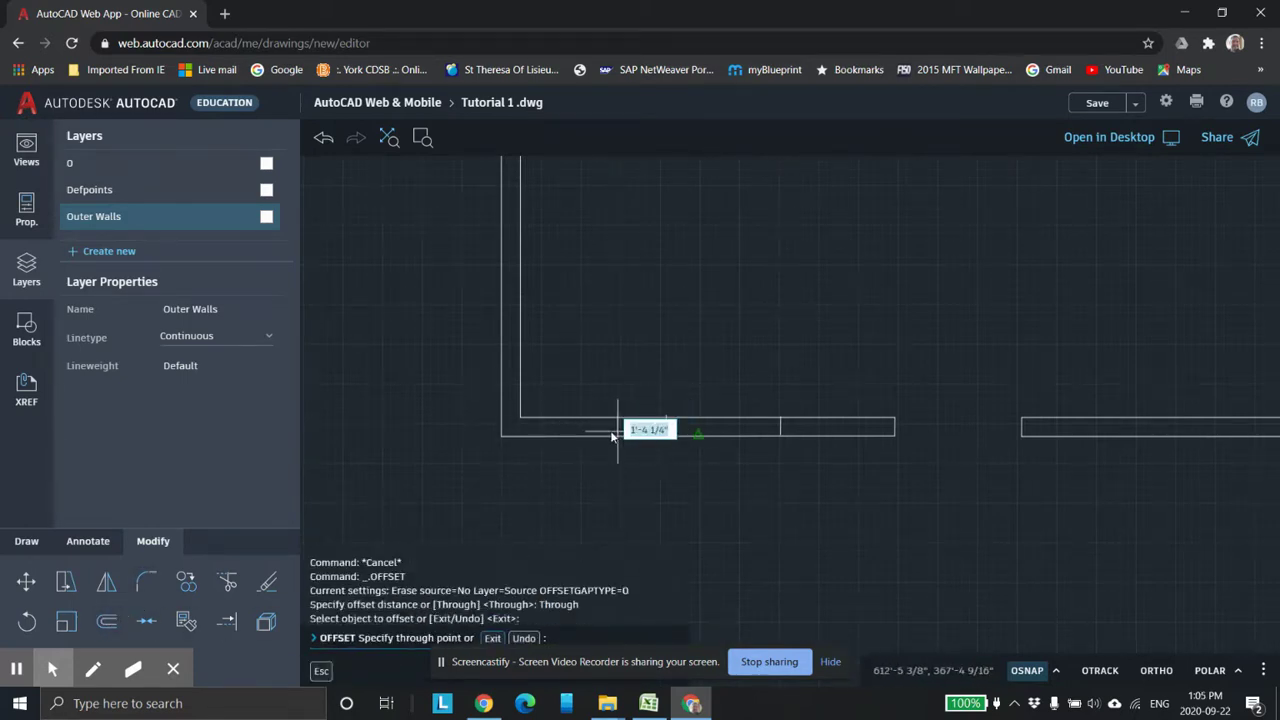
scroll(570, 418, "up", 1)
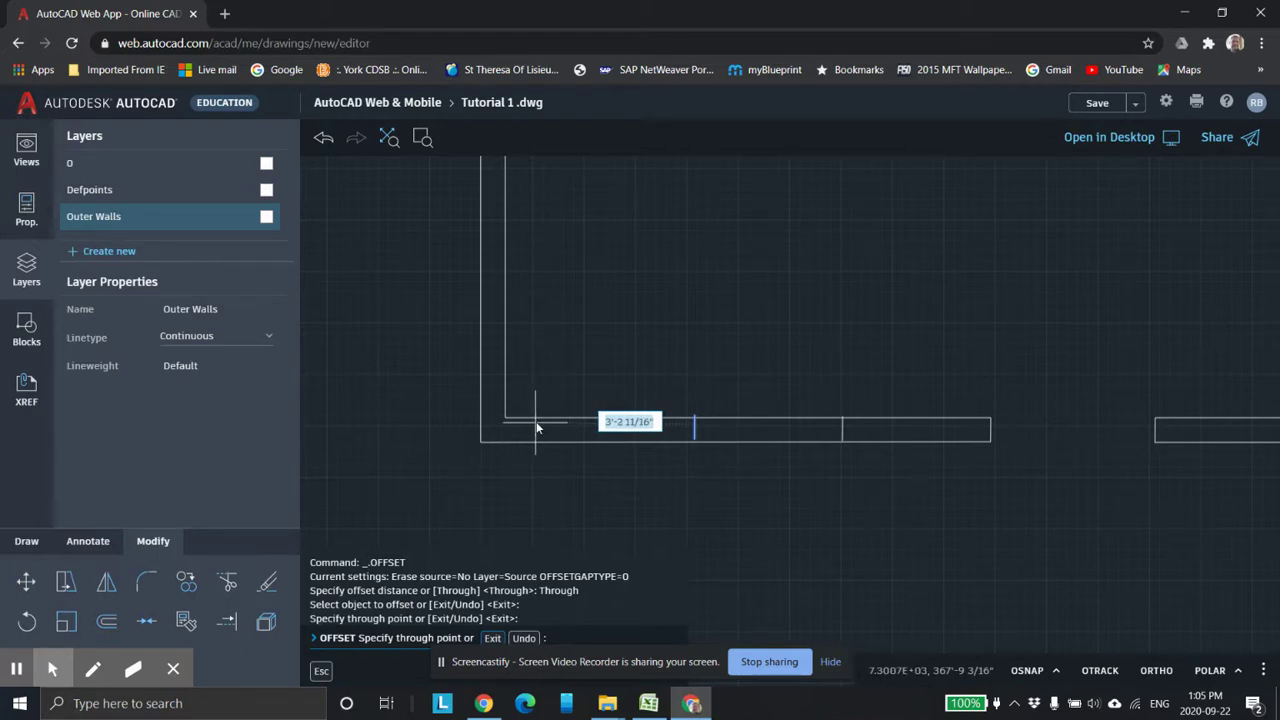
key("Escape")
key("Escape")
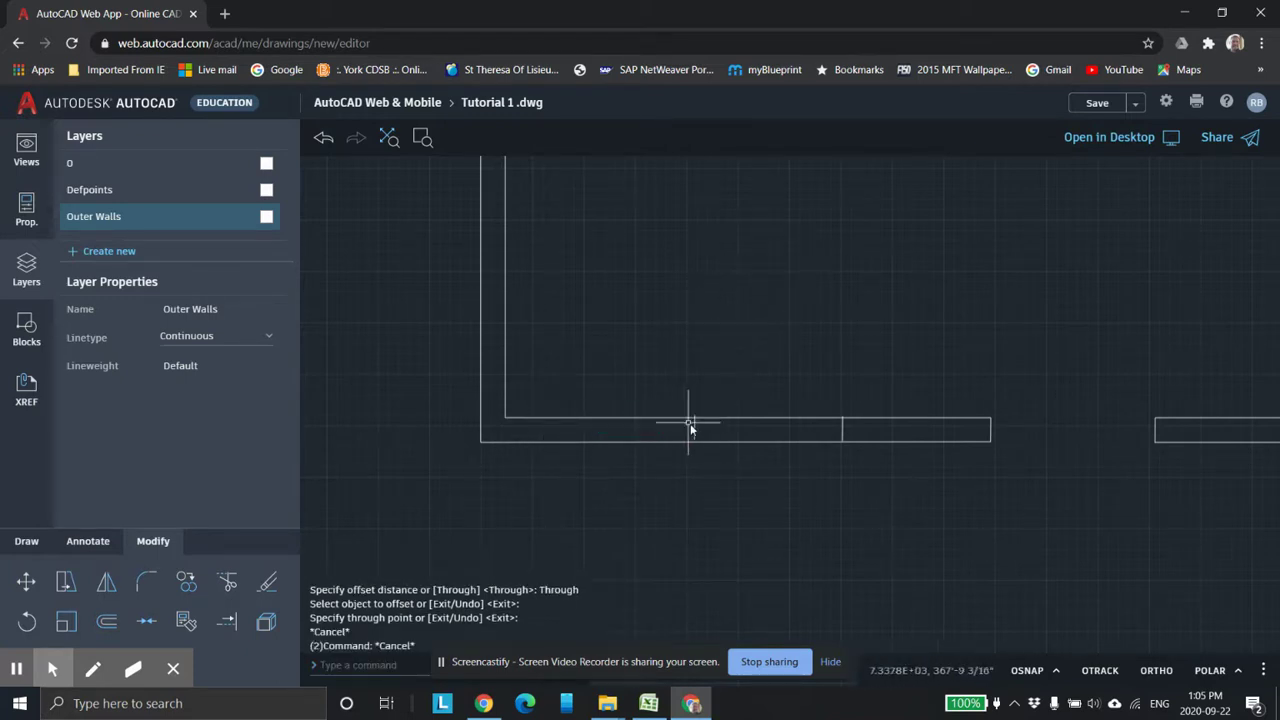
scroll(705, 440, "up", 2)
scroll(697, 434, "down", 1)
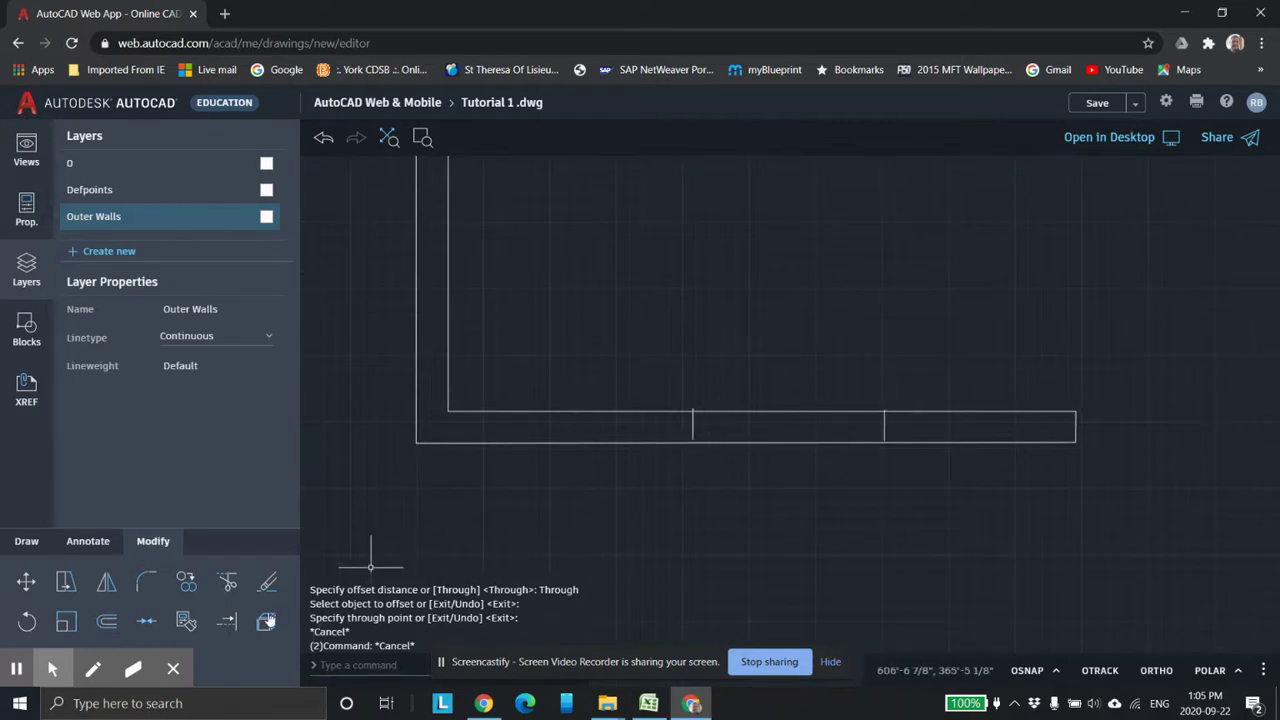
Offset the middle window line 3' to the left to create the third window line.
left_click(106, 621)
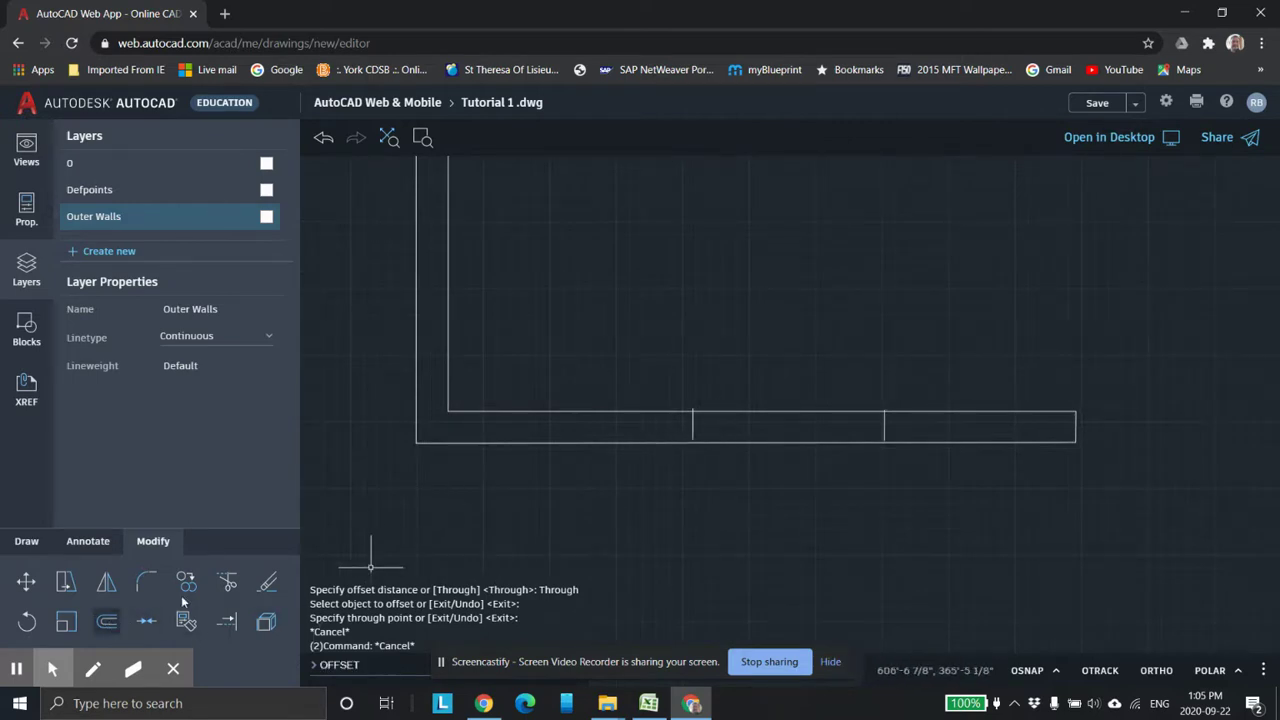
left_click(692, 422)
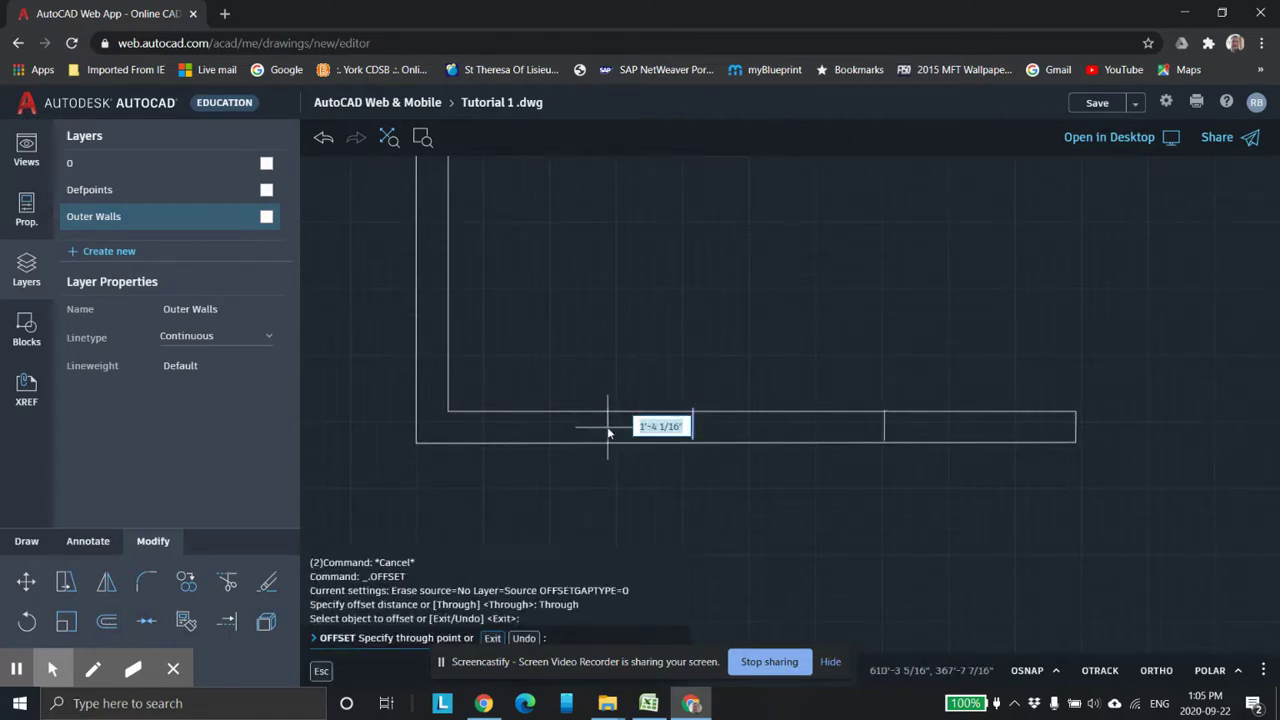
type("3'")
key("Return")
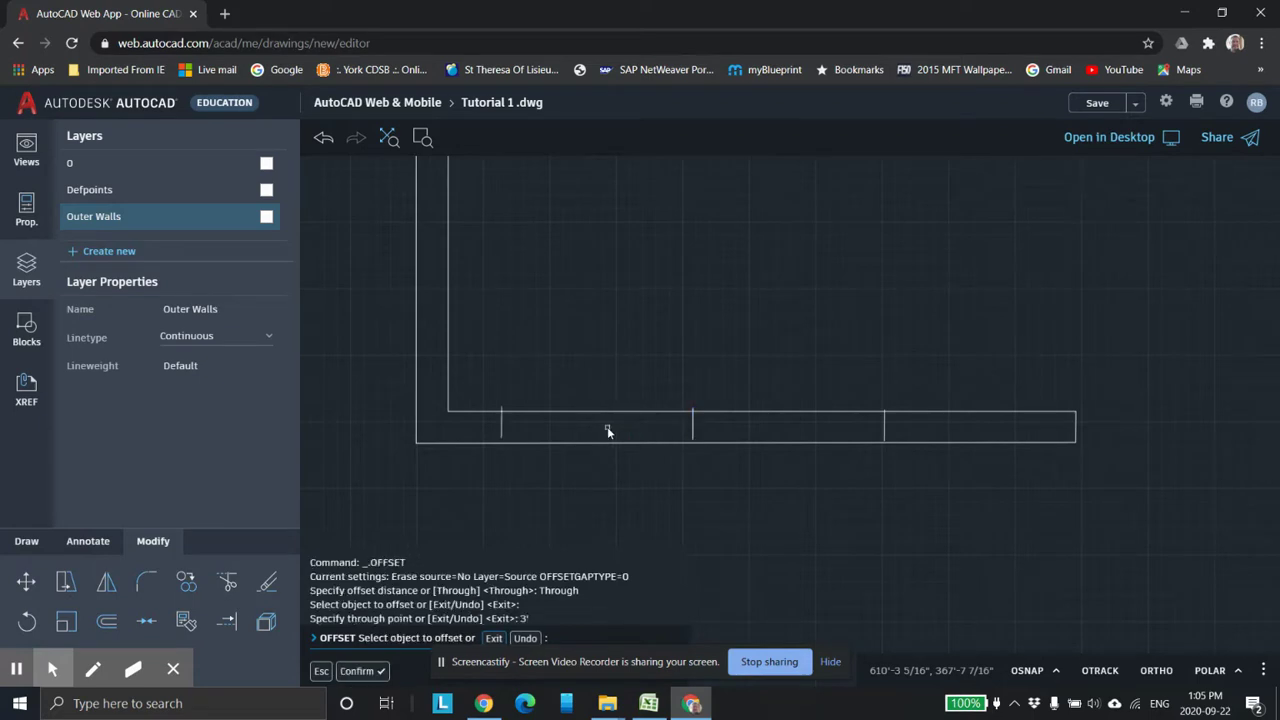
scroll(783, 318, "up", 3)
mouse_move(739, 308)
middle_mouse_down()
mouse_move(803, 290)
mouse_move(609, 257)
middle_mouse_up()
scroll(709, 277, "down", 1)
scroll(857, 389, "up", 1)
scroll(857, 389, "up", 2)
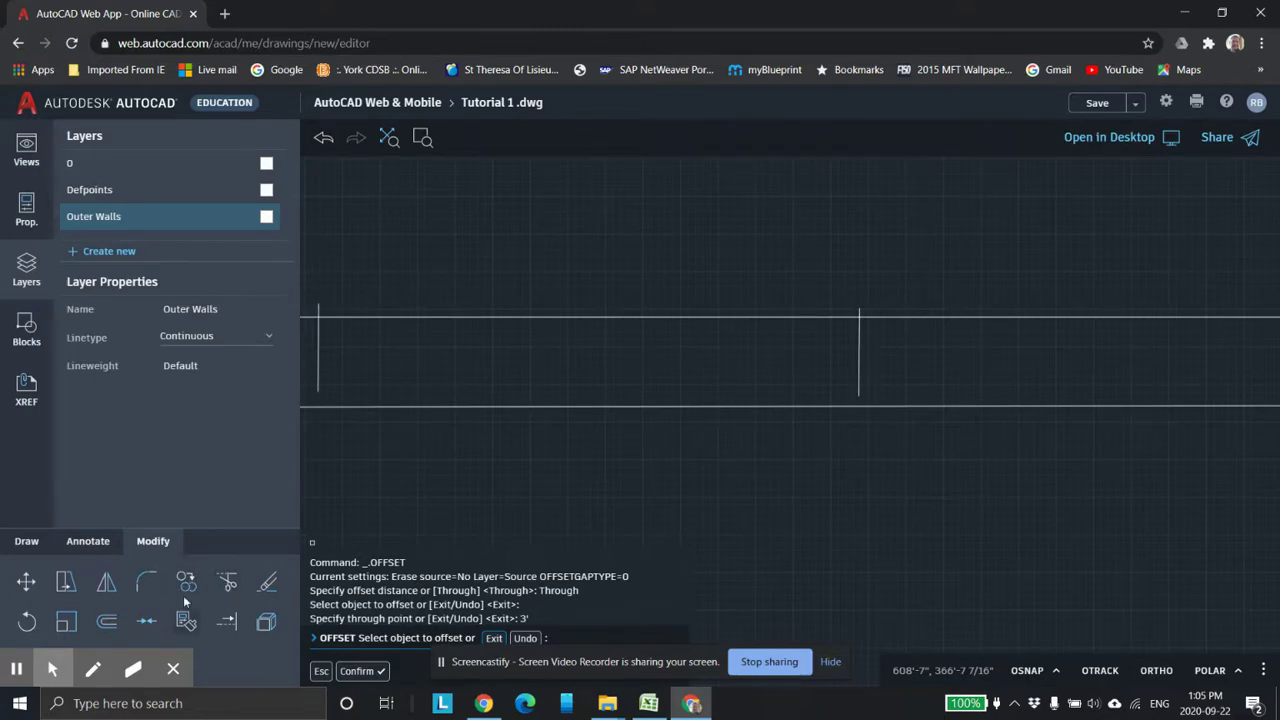
Extend the right and left window lines down to the outer wall line.
left_click(184, 621)
left_click(862, 394)
left_click(858, 392)
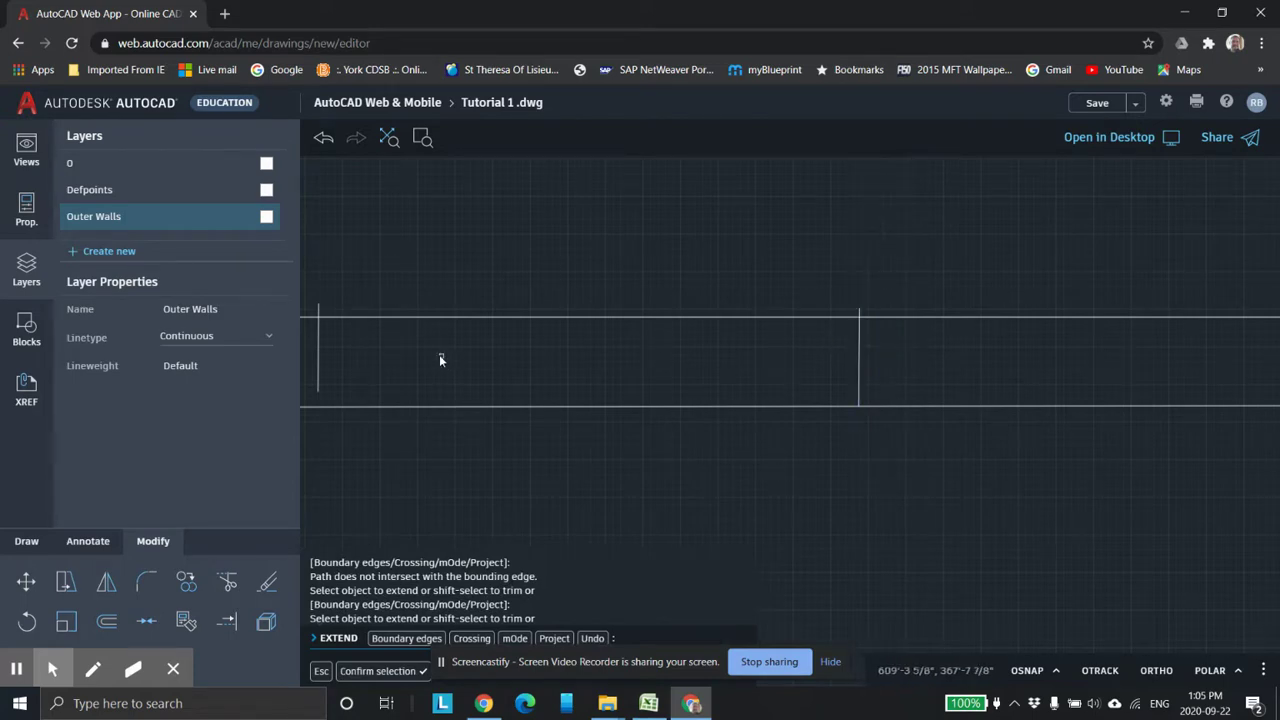
left_click(318, 377)
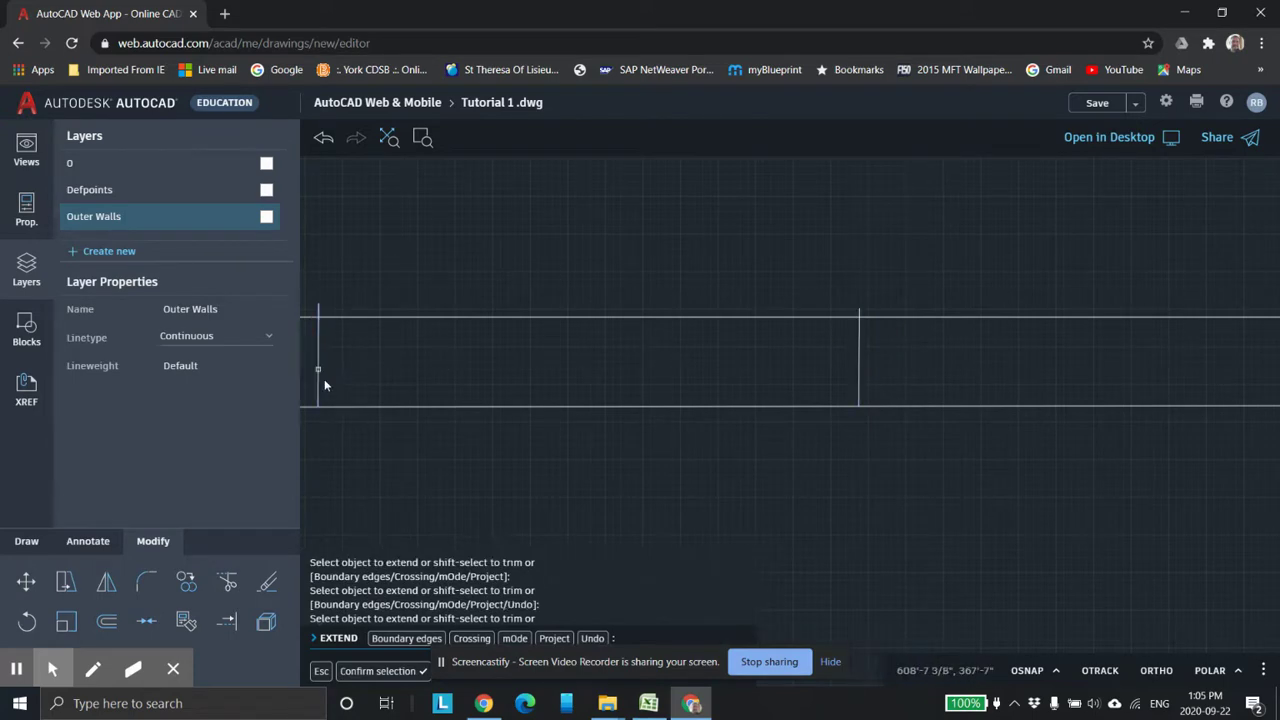
scroll(488, 383, "up", 2)
middle_click_drag(614, 382, 765, 382)
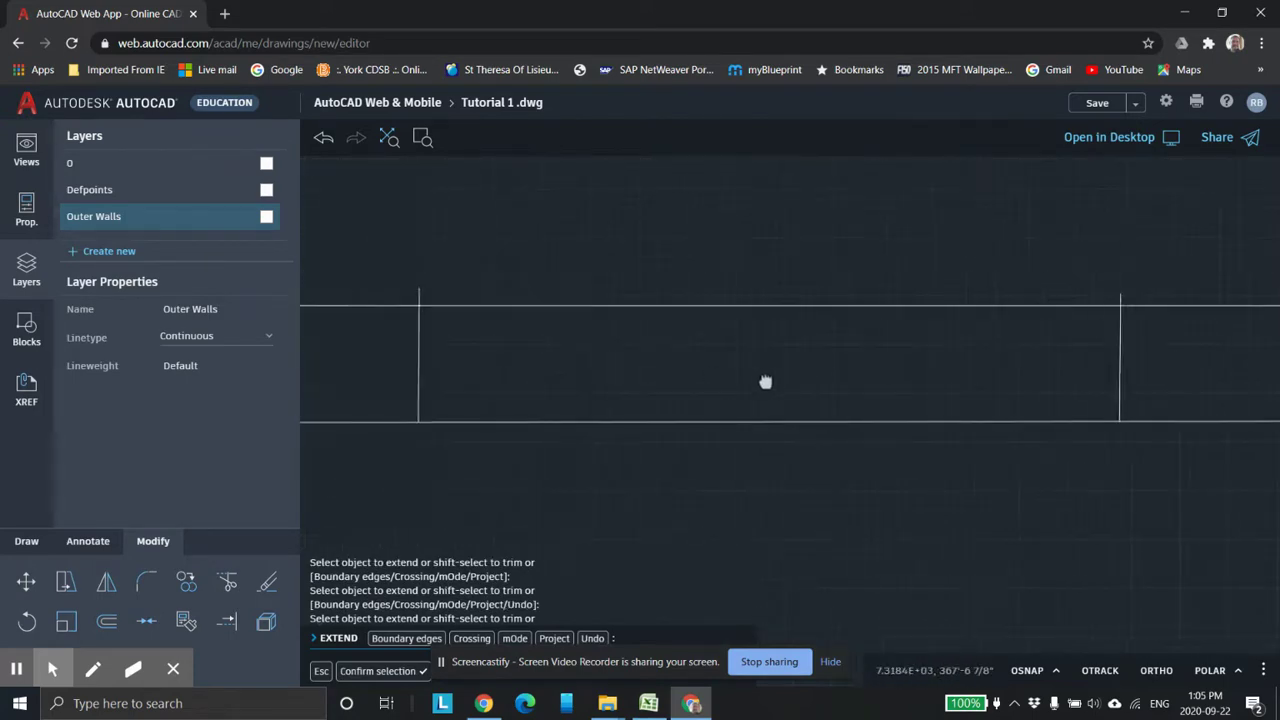
Trim the stub above the inner wall line, then bring up the Excel floor plan.
left_click(228, 581)
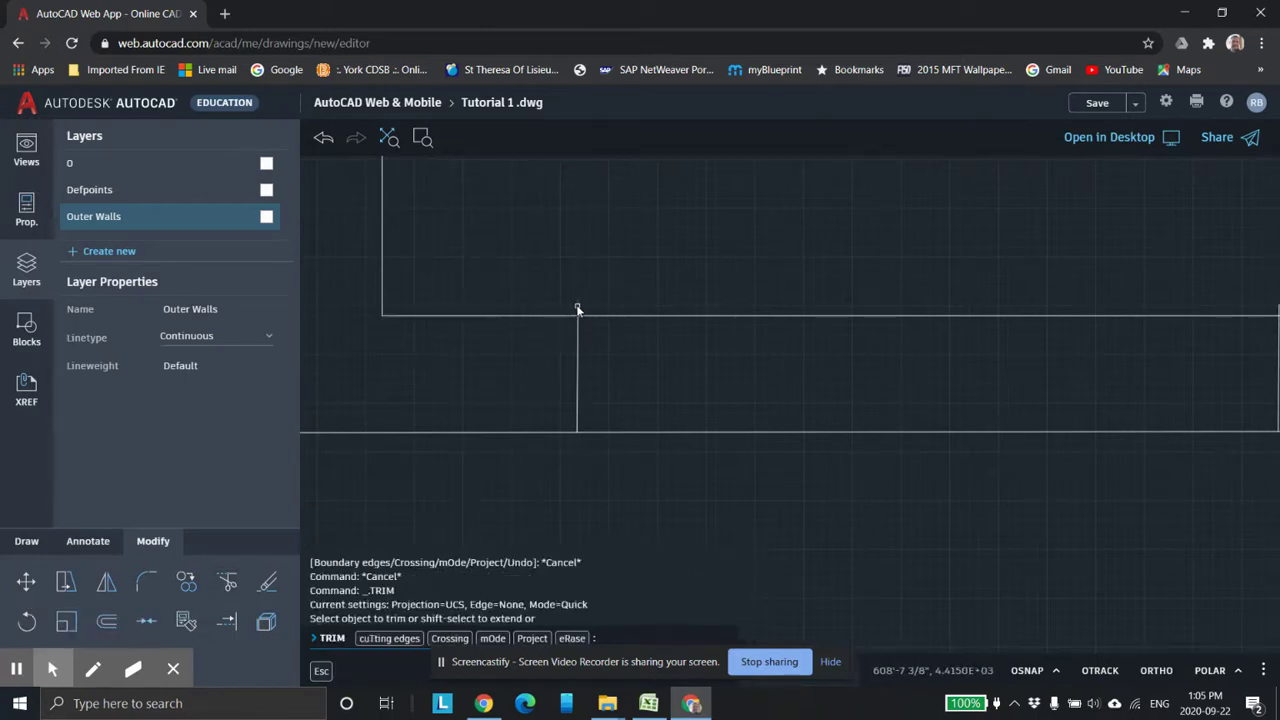
mouse_move(582, 309)
middle_mouse_down()
mouse_move(862, 302)
mouse_move(851, 334)
mouse_move(974, 326)
mouse_move(926, 342)
middle_mouse_up()
left_click(905, 351)
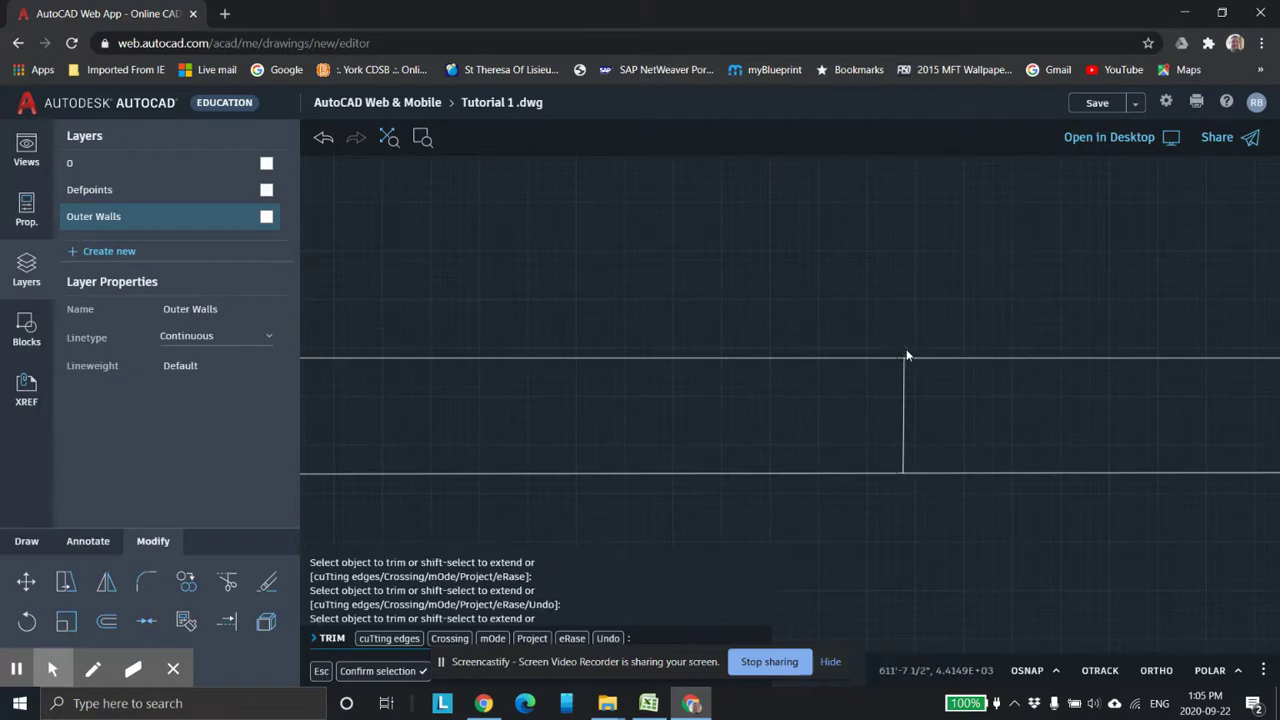
scroll(830, 310, "down", 3)
middle_click_drag(540, 410, 629, 418)
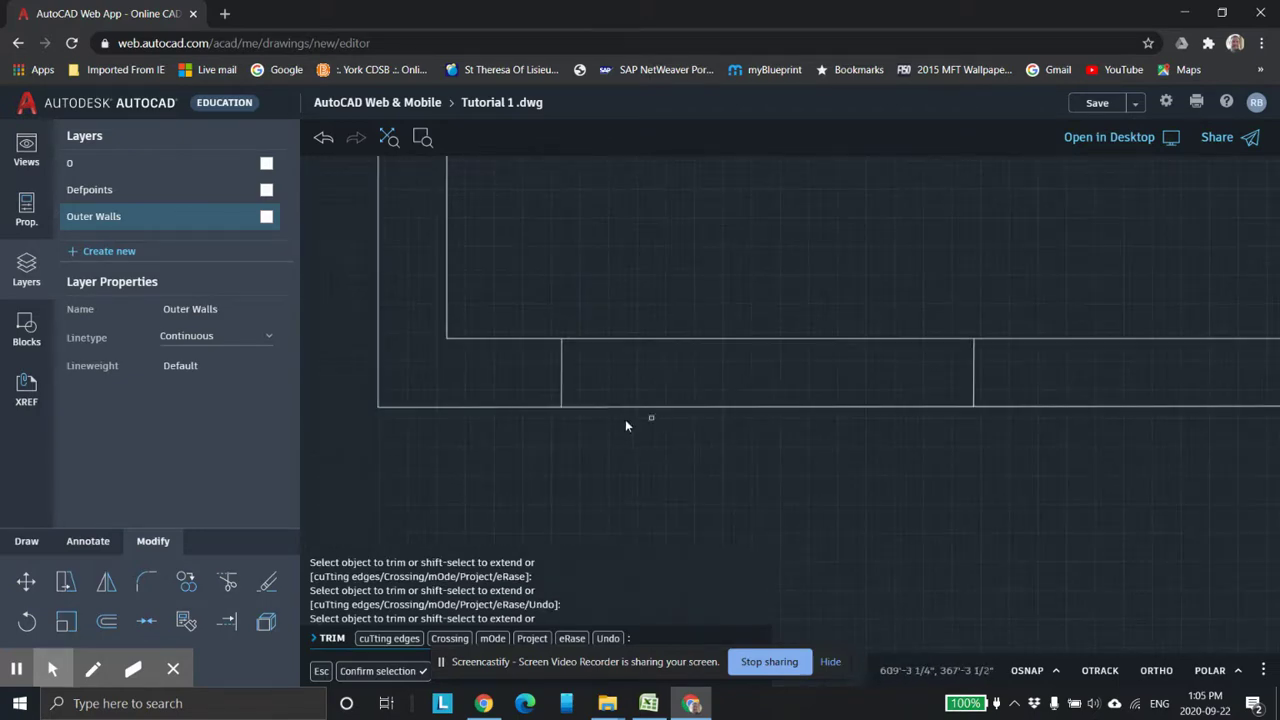
left_click(648, 703)
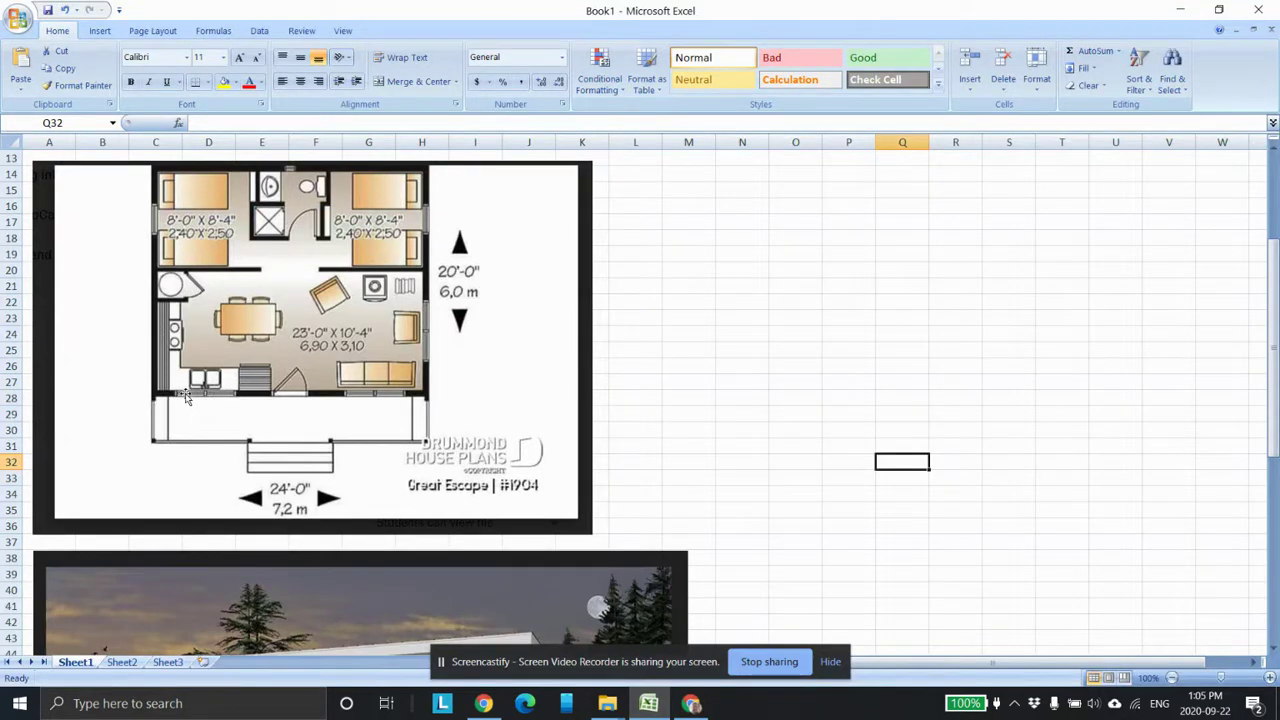
Enlarge the floor-plan picture and move it up the sheet for a closer look.
left_click(523, 468)
left_click_drag(593, 535, 1015, 700)
left_click_drag(410, 398, 448, 250)
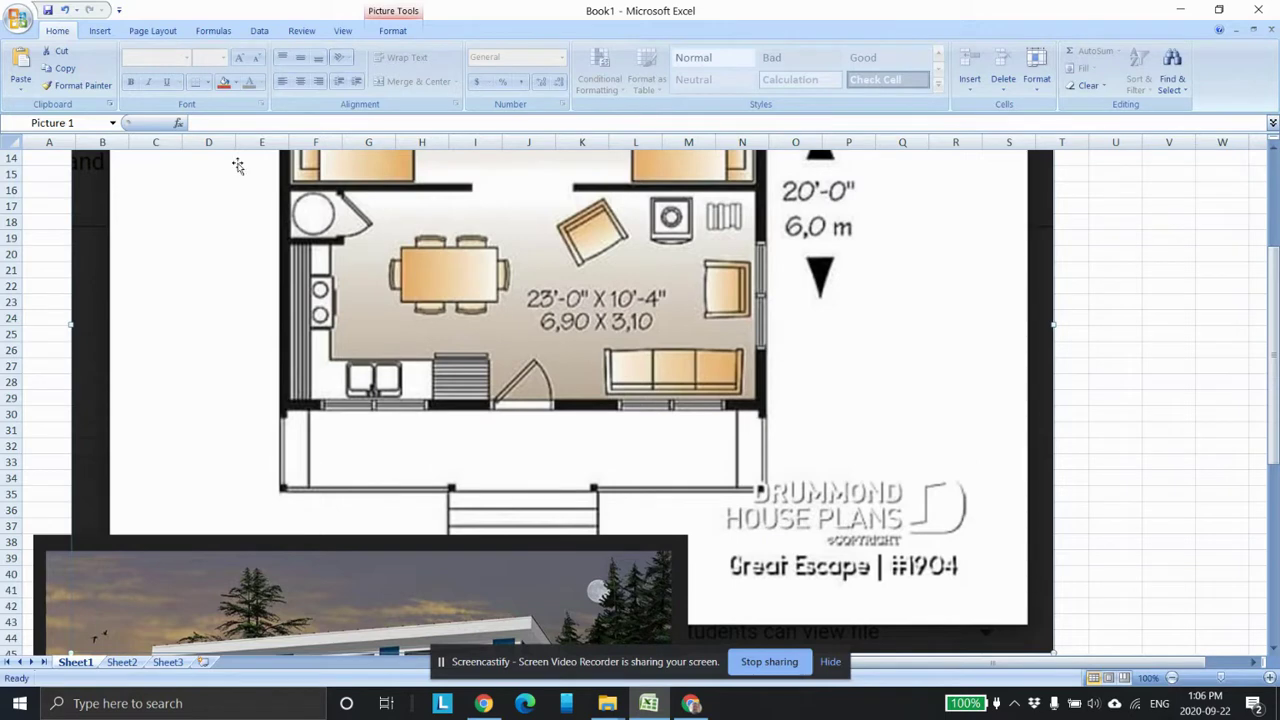
Undo both picture changes to restore it, then return to the AutoCAD drawing.
left_click(64, 10)
left_click(64, 10)
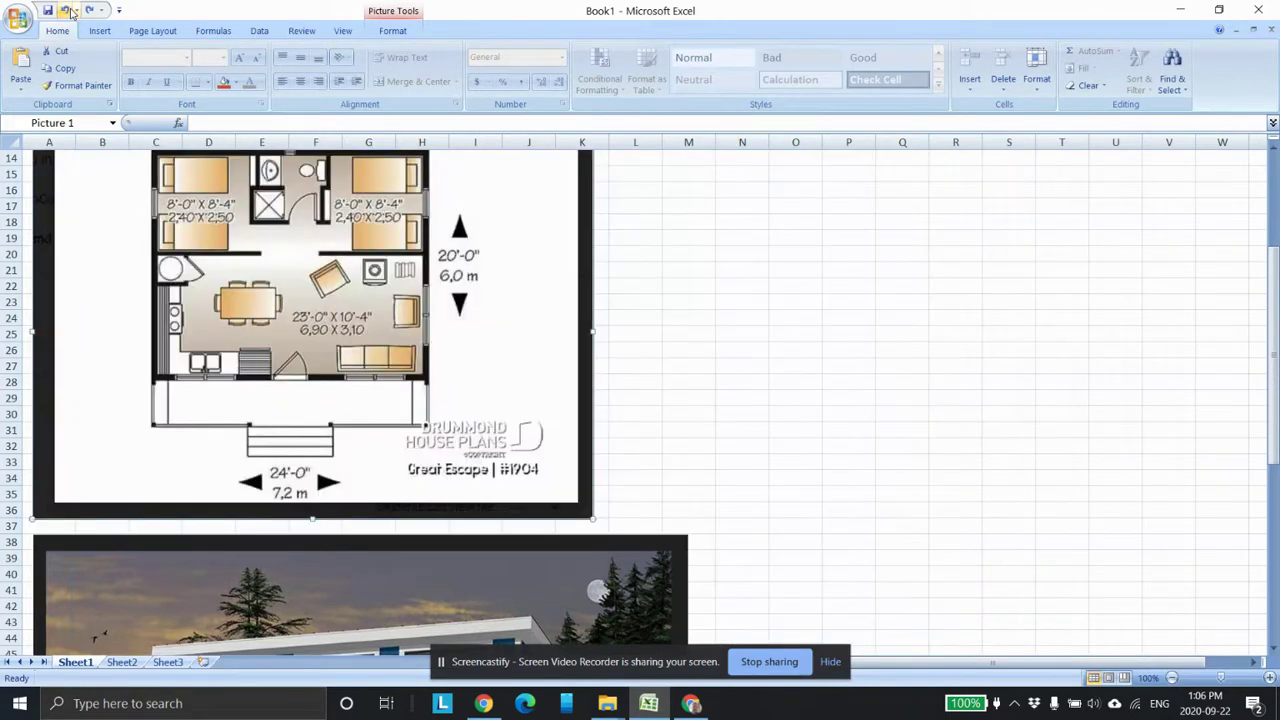
left_click(682, 706)
mouse_move(658, 440)
middle_mouse_down()
mouse_move(716, 476)
mouse_move(530, 513)
middle_mouse_up()
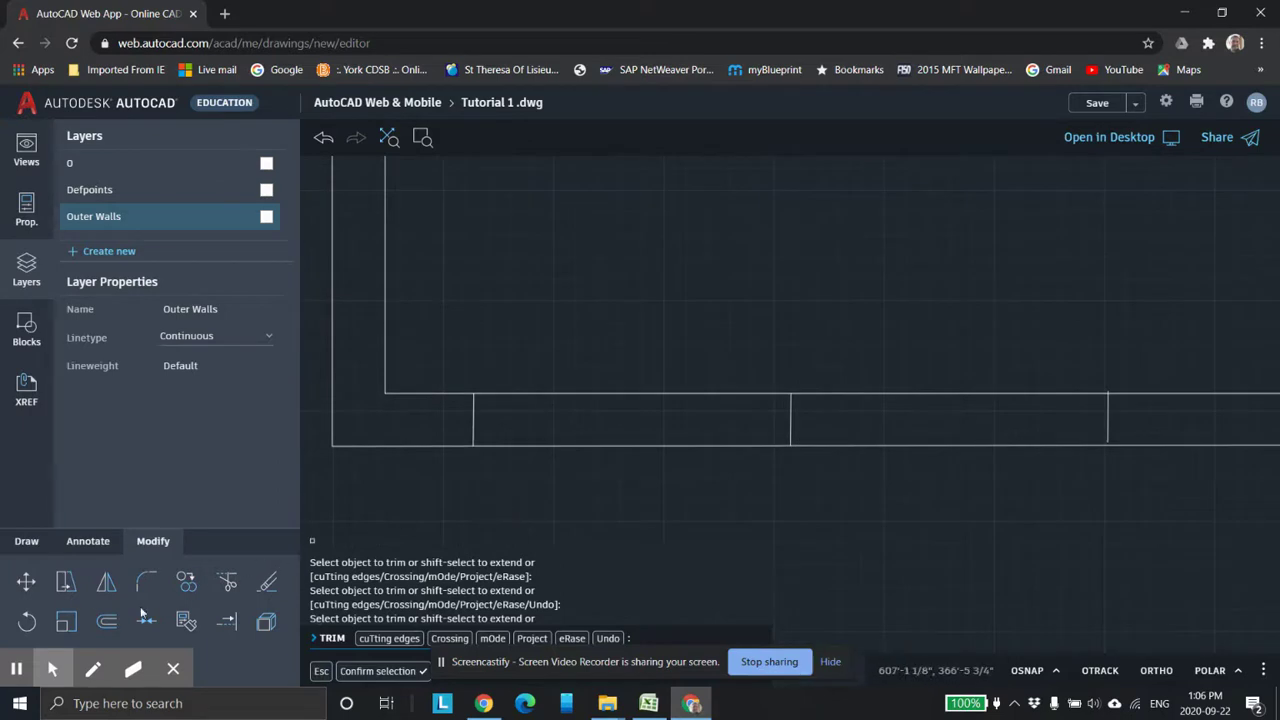
Offset the left and right window lines 2" inward to double them.
left_click(109, 622)
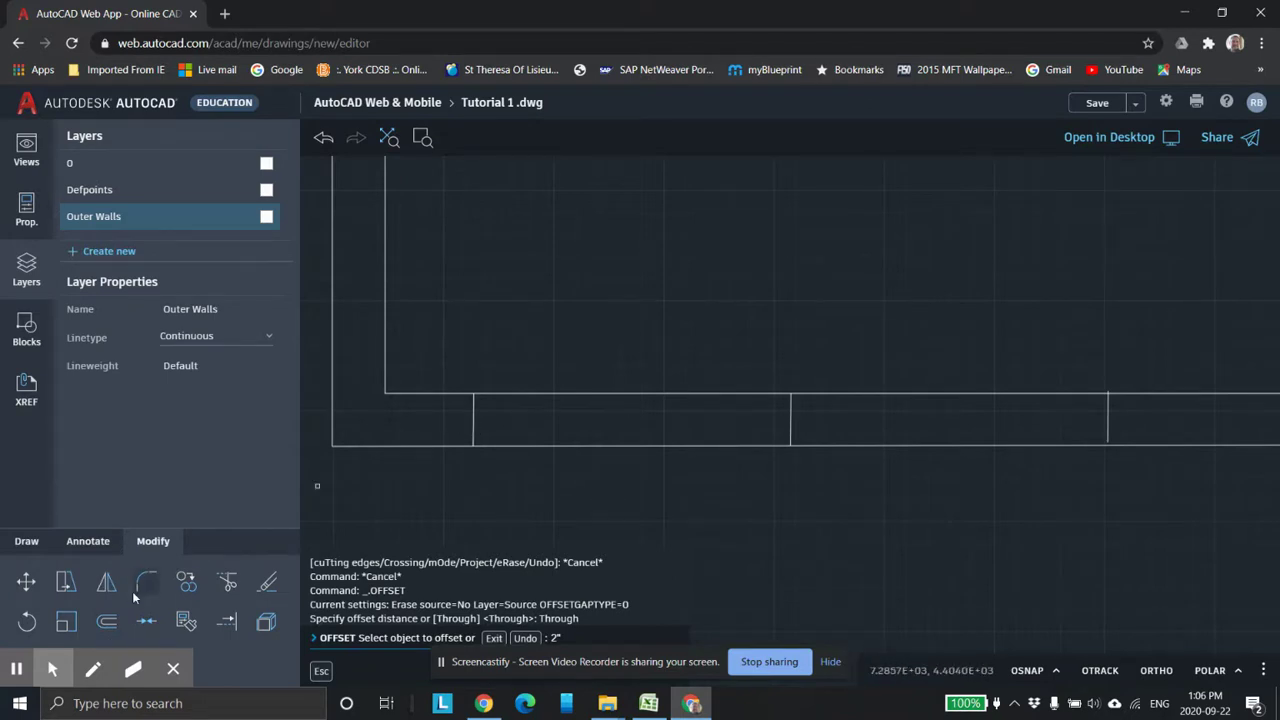
left_click(106, 621)
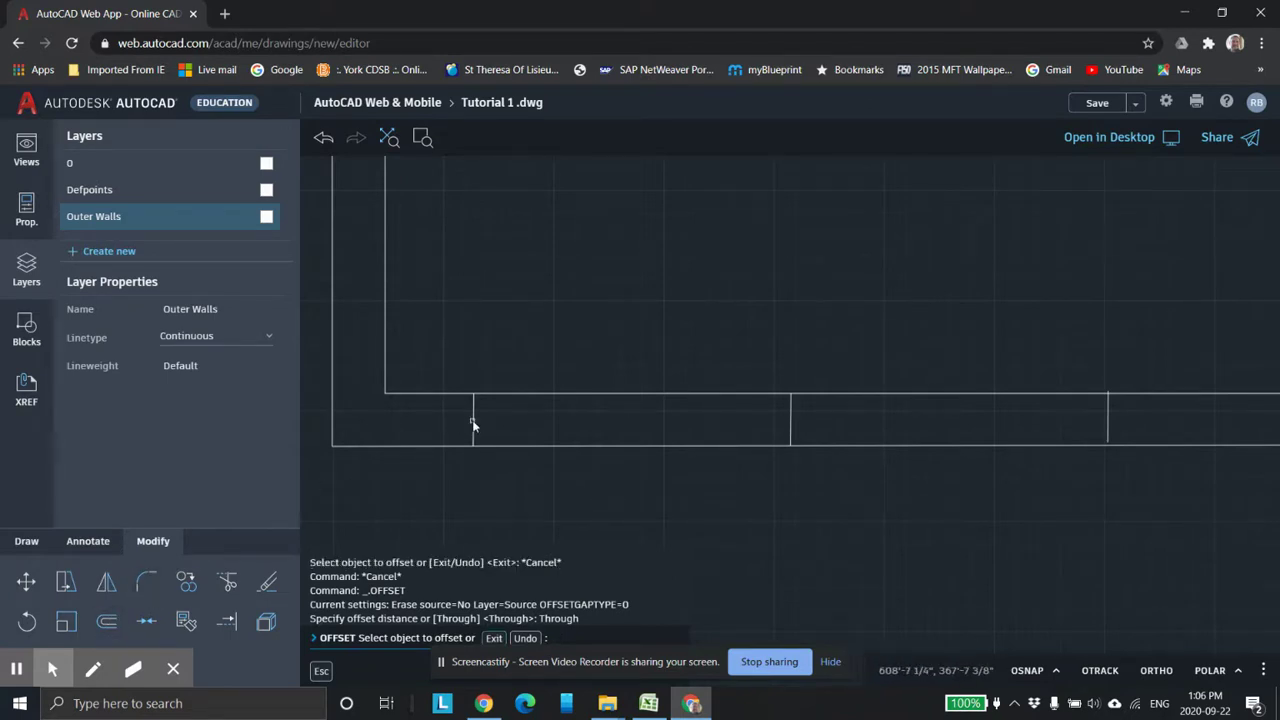
key("Escape")
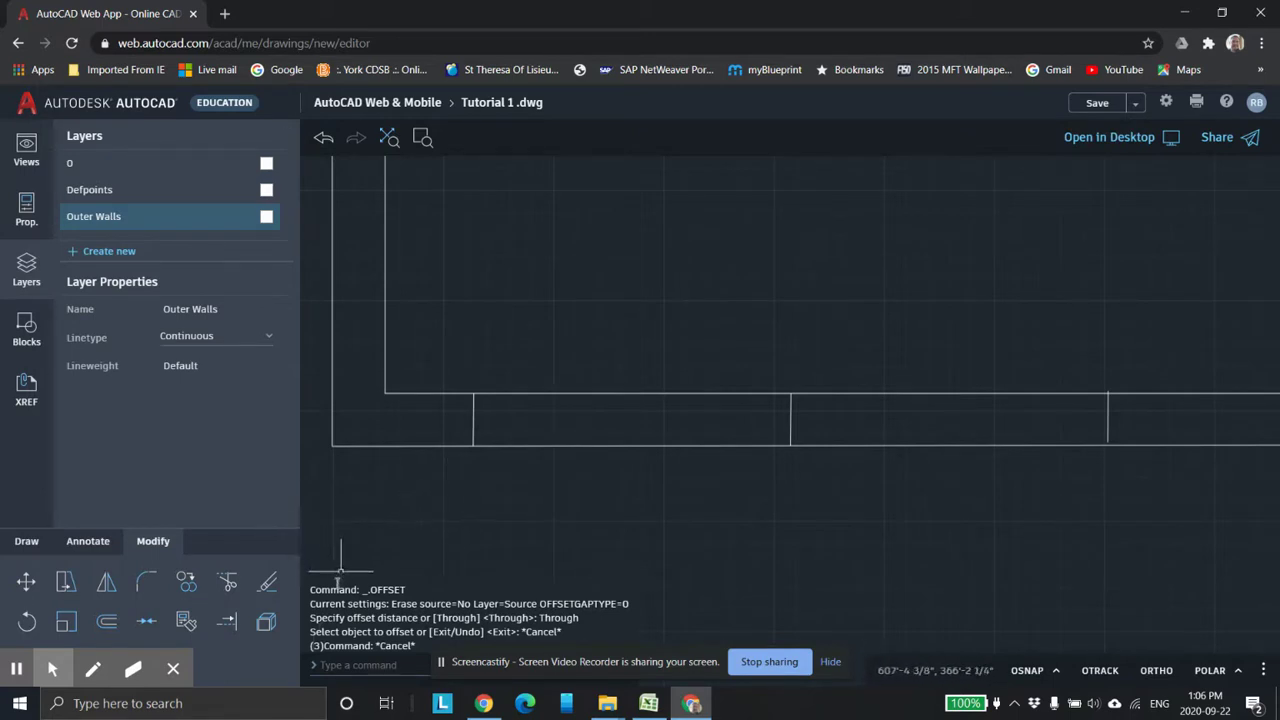
left_click(106, 621)
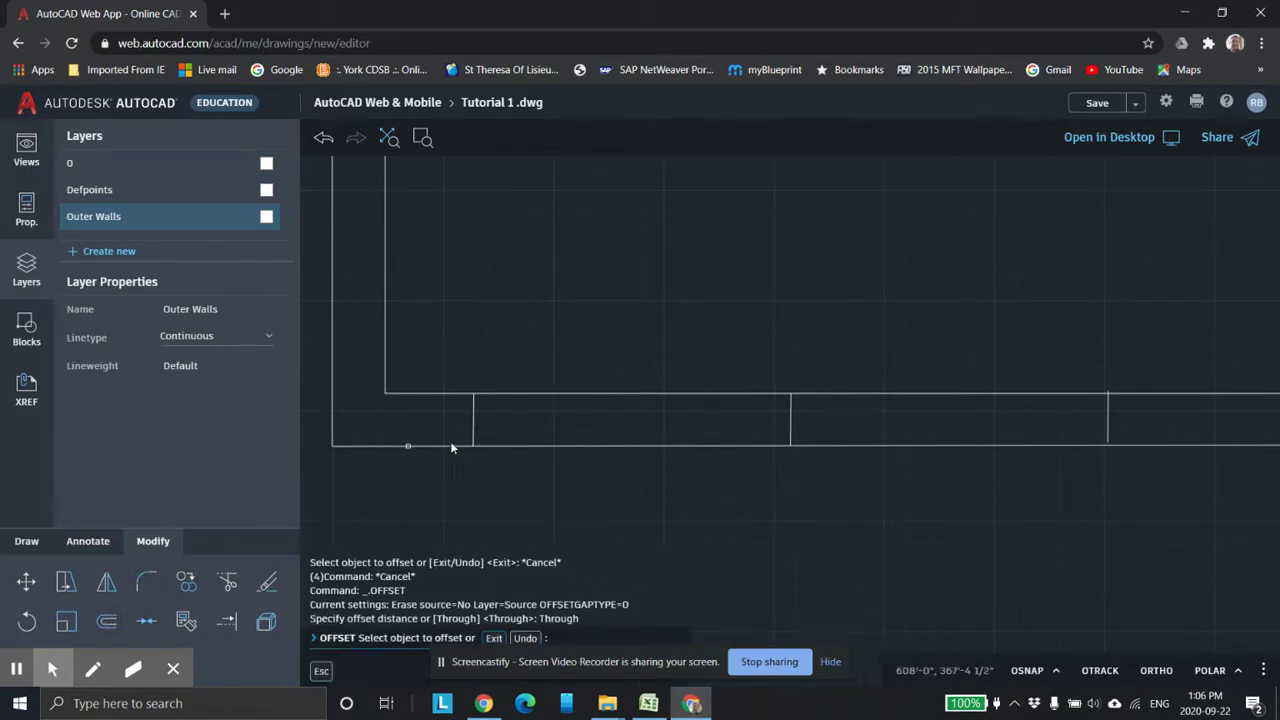
left_click(472, 427)
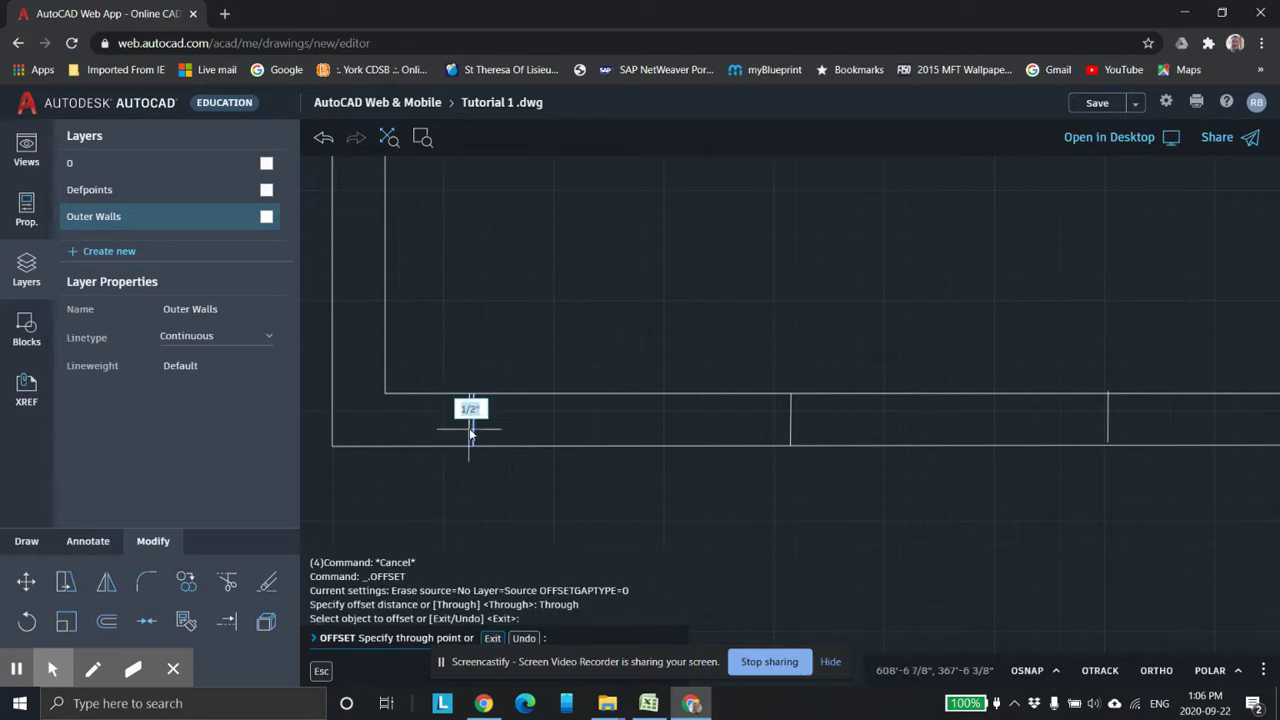
type("2")
key("Return")
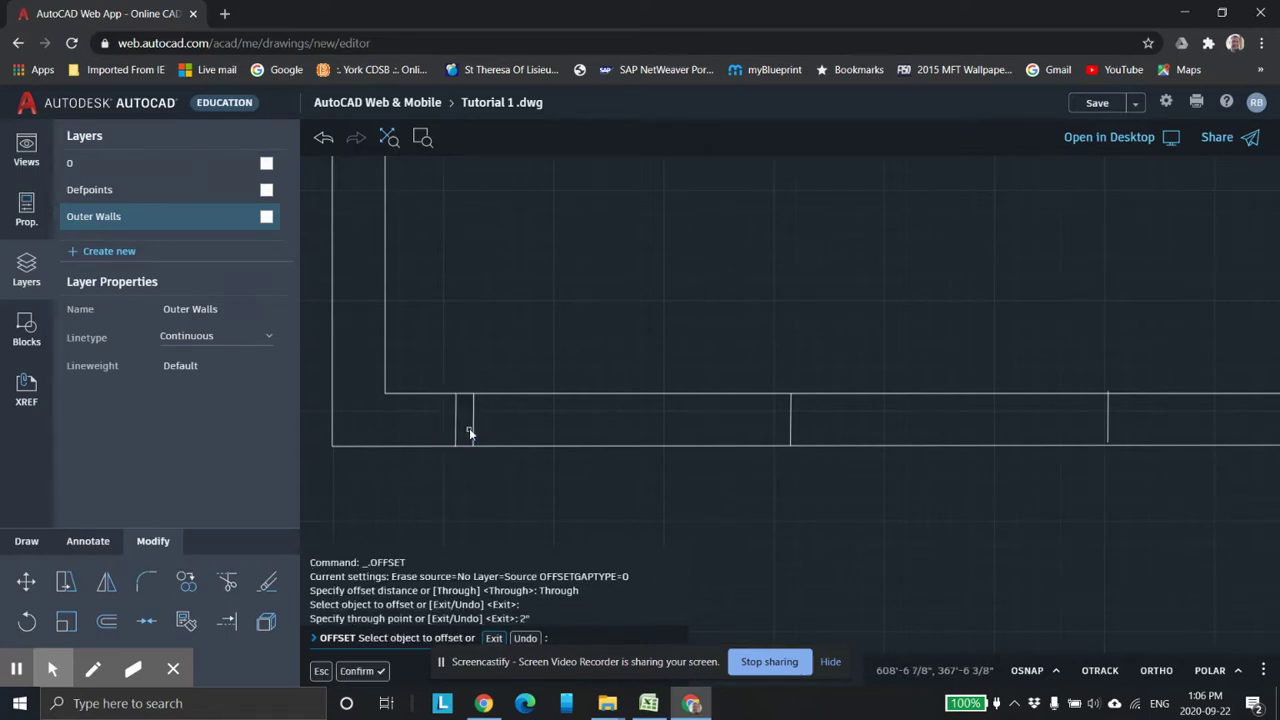
left_click(792, 425)
type("2")
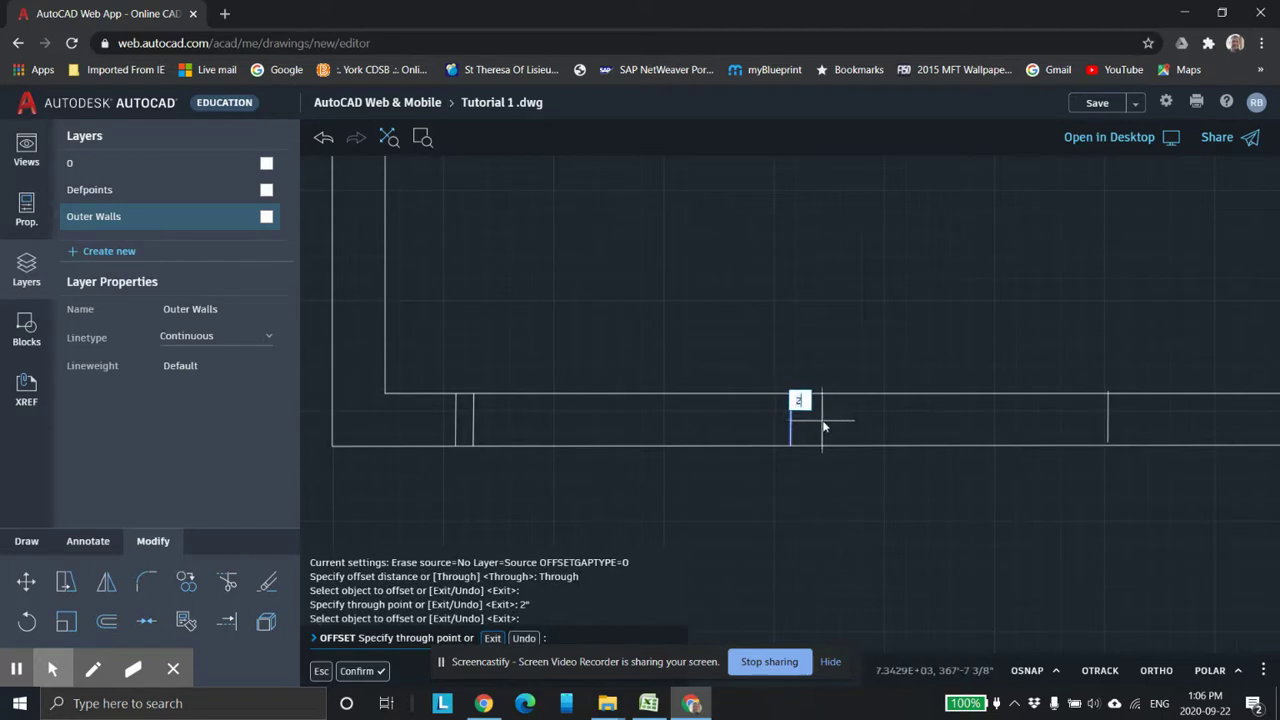
key("Return")
Try offsetting the top wall line, cancel, and pan to show the front wall.
scroll(708, 376, "up", 2)
middle_click_drag(626, 366, 715, 357)
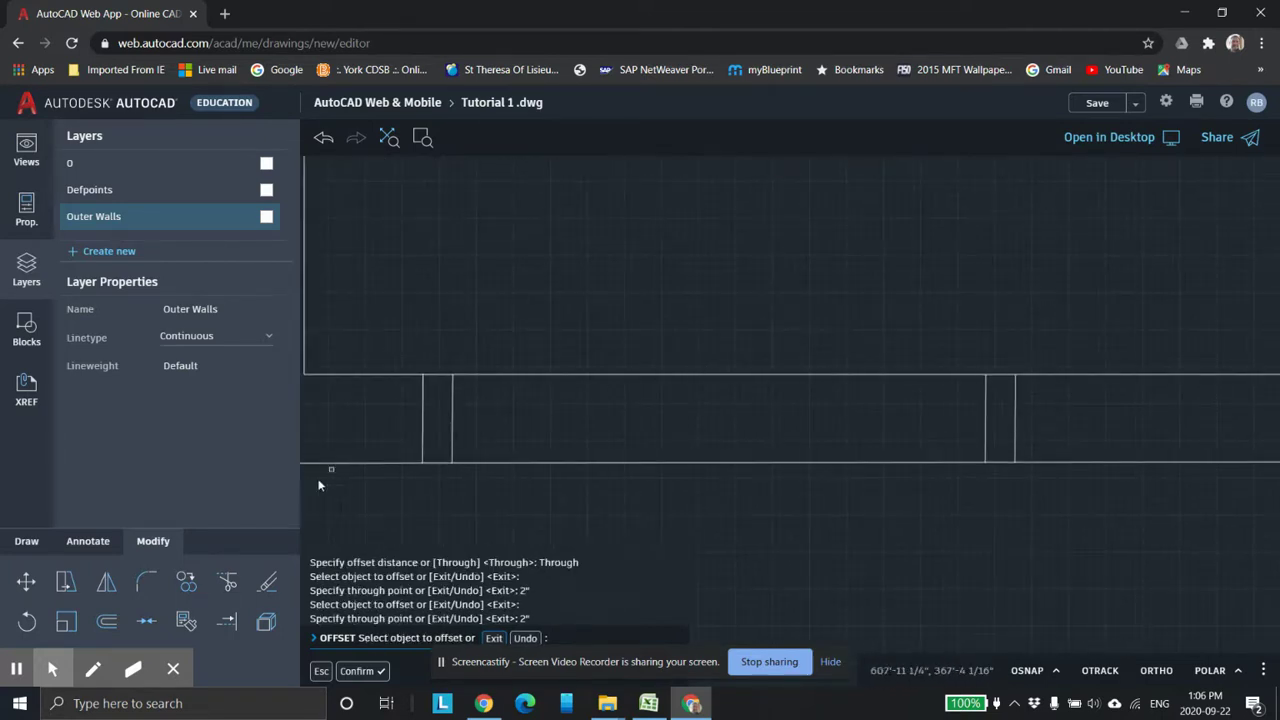
left_click(665, 375)
scroll(645, 420, "down", 2)
key("Escape")
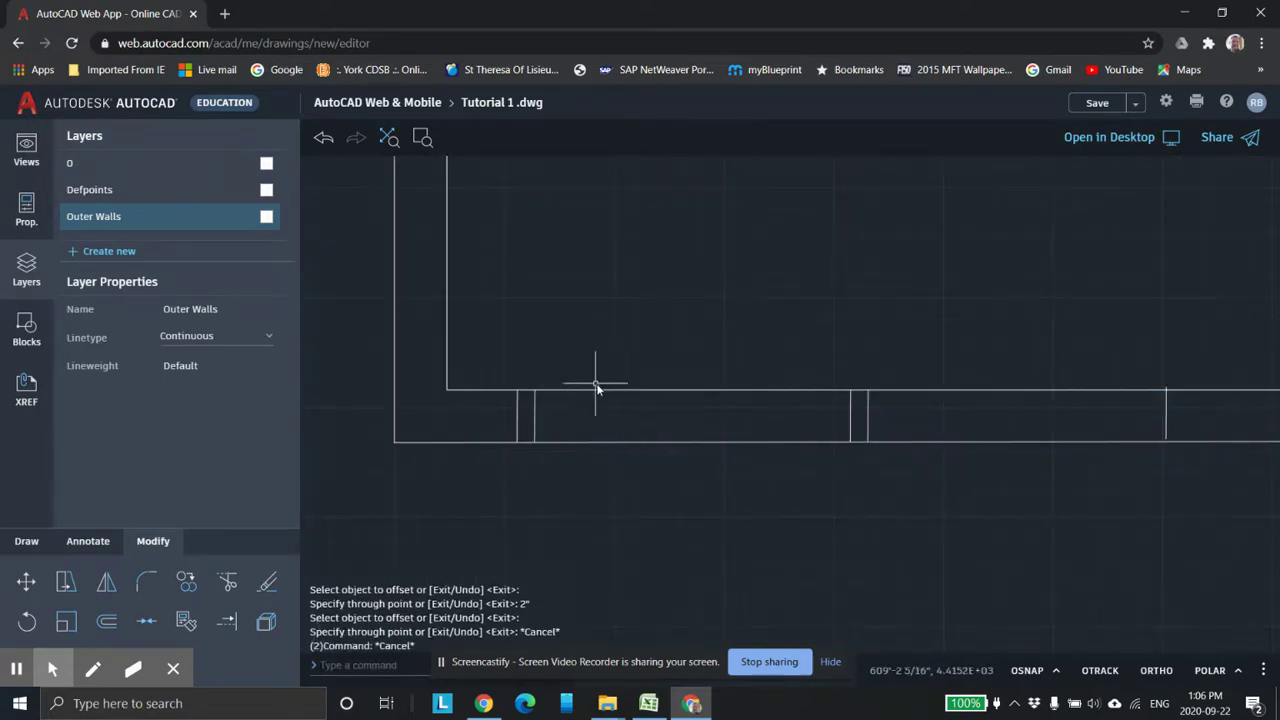
scroll(650, 381, "down", 1)
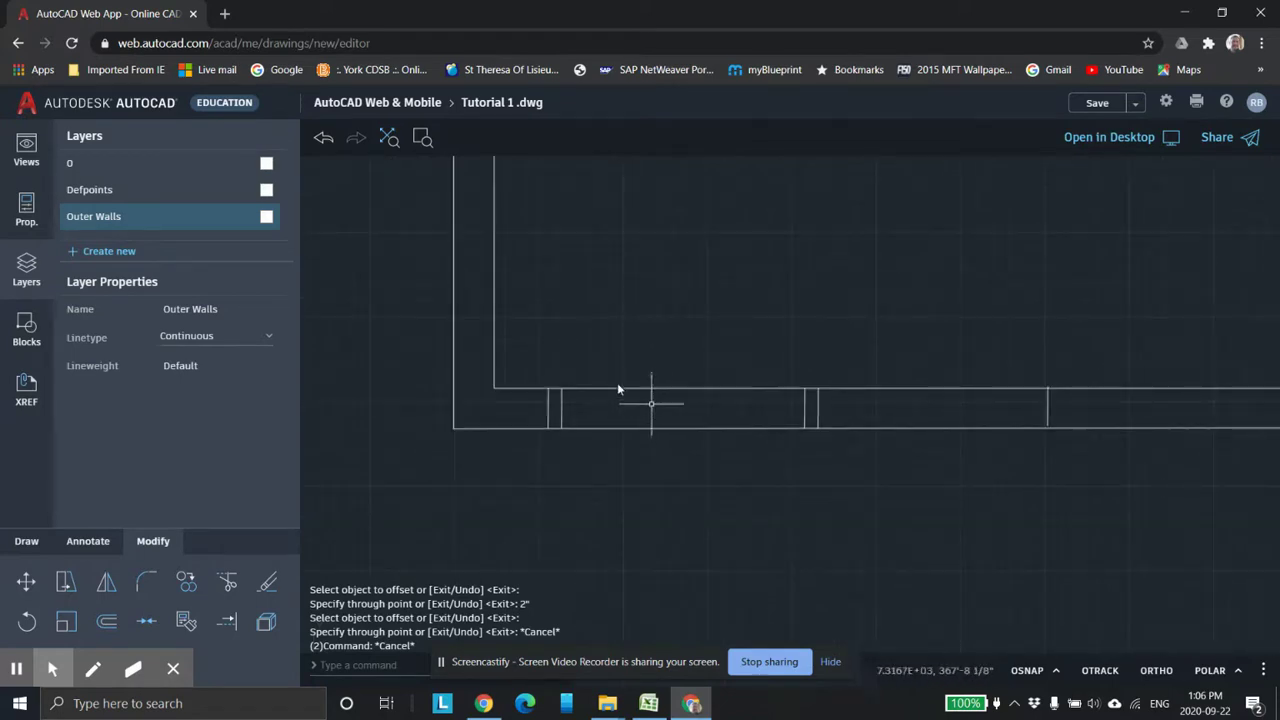
scroll(563, 266, "down", 3)
middle_click_drag(700, 324, 694, 424)
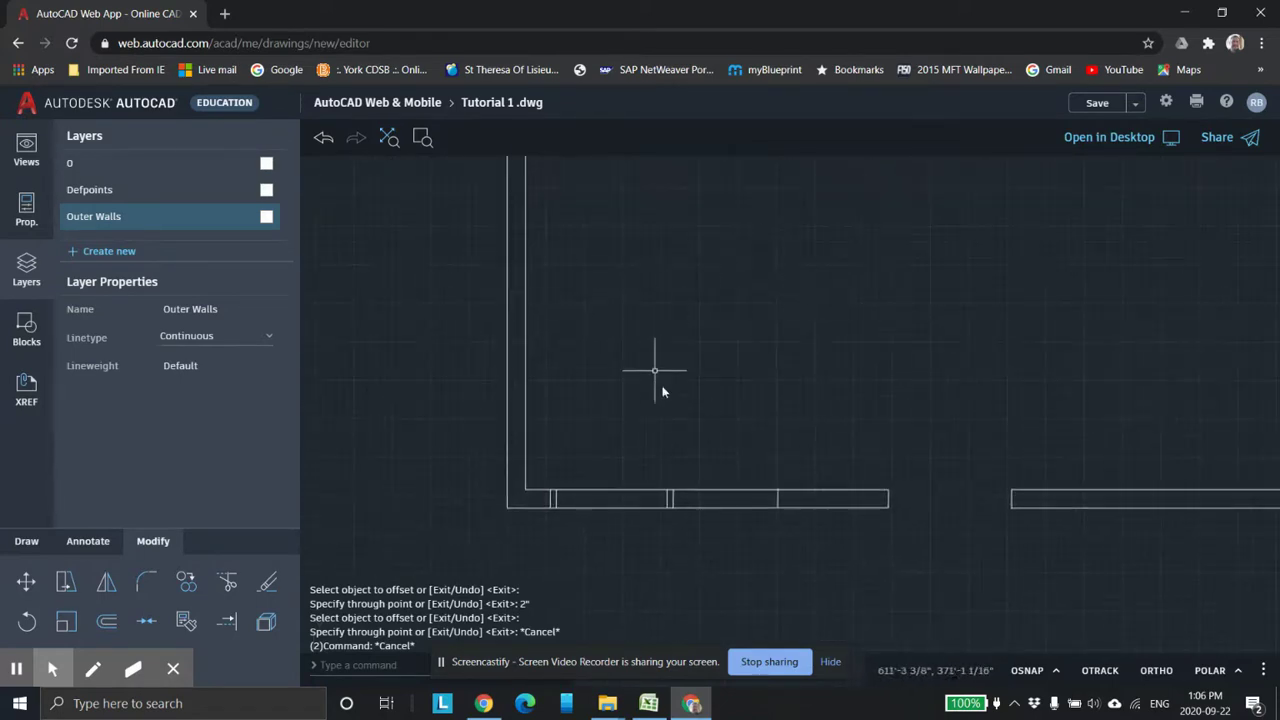
middle_click_drag(677, 308, 665, 293)
scroll(700, 423, "up", 4)
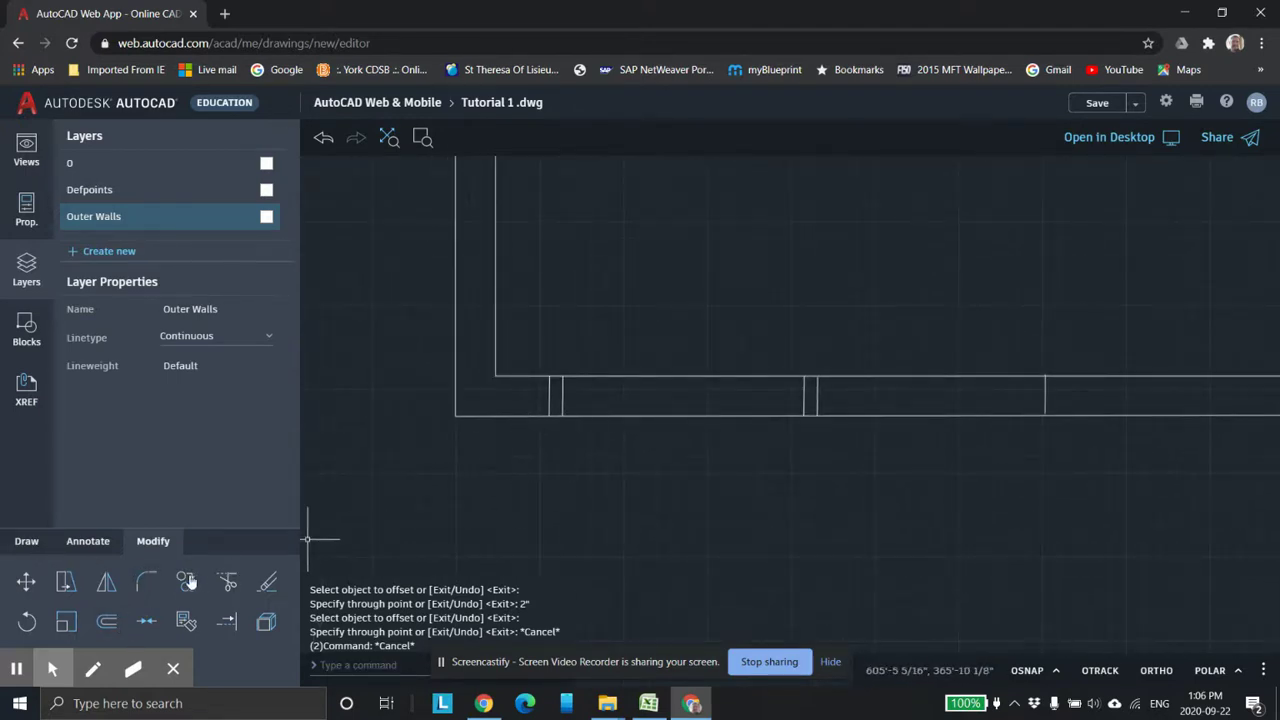
Start offsetting the inner wall line, then cancel it.
left_click(106, 621)
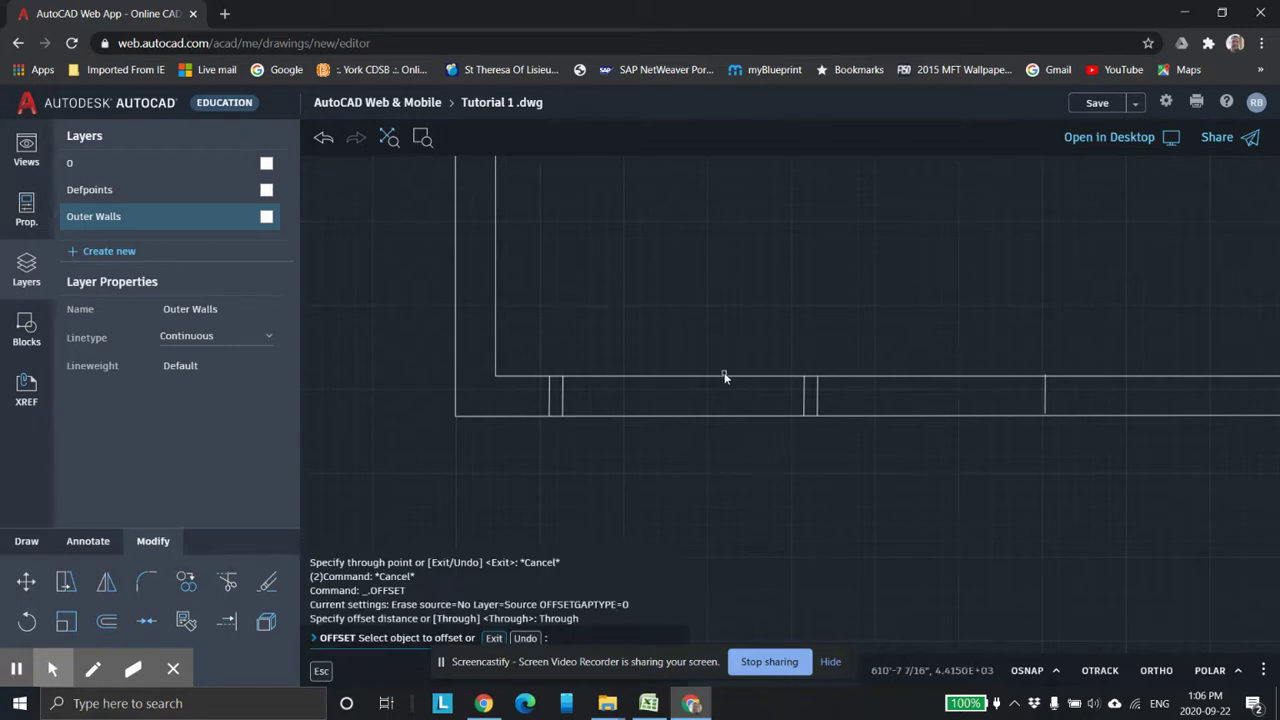
left_click(722, 377)
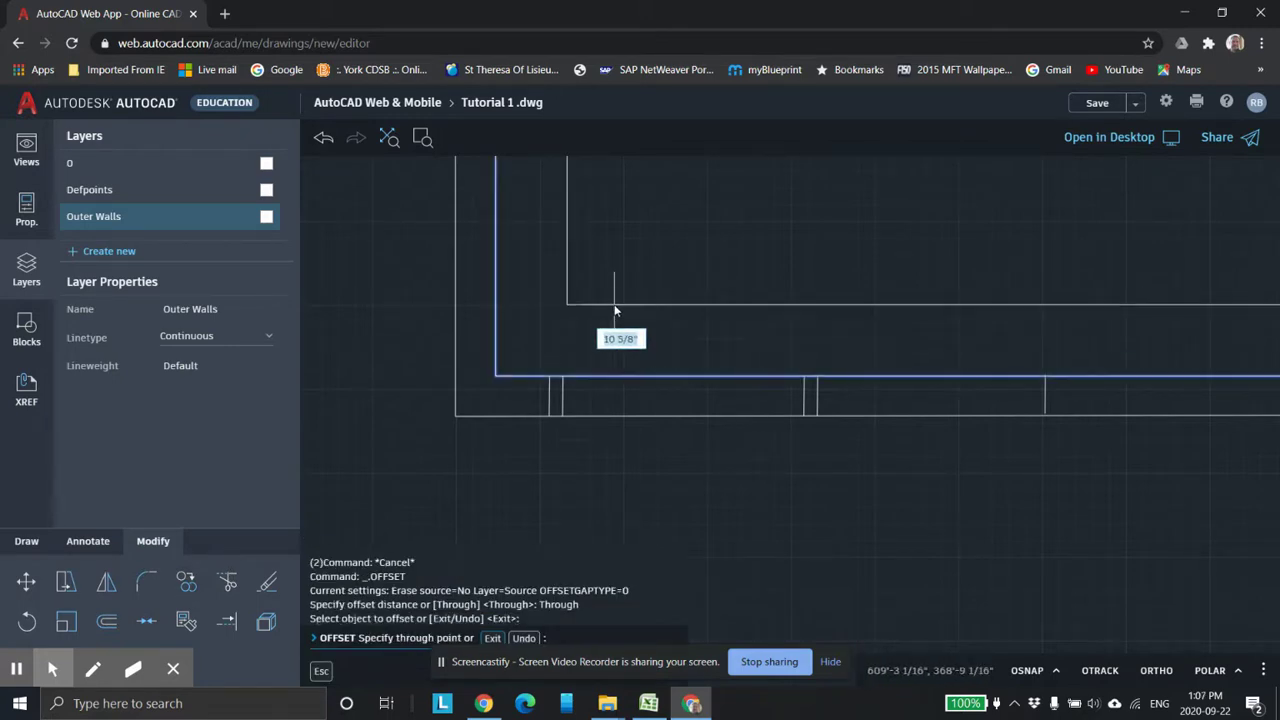
key("Escape")
key("Escape")
key("Escape")
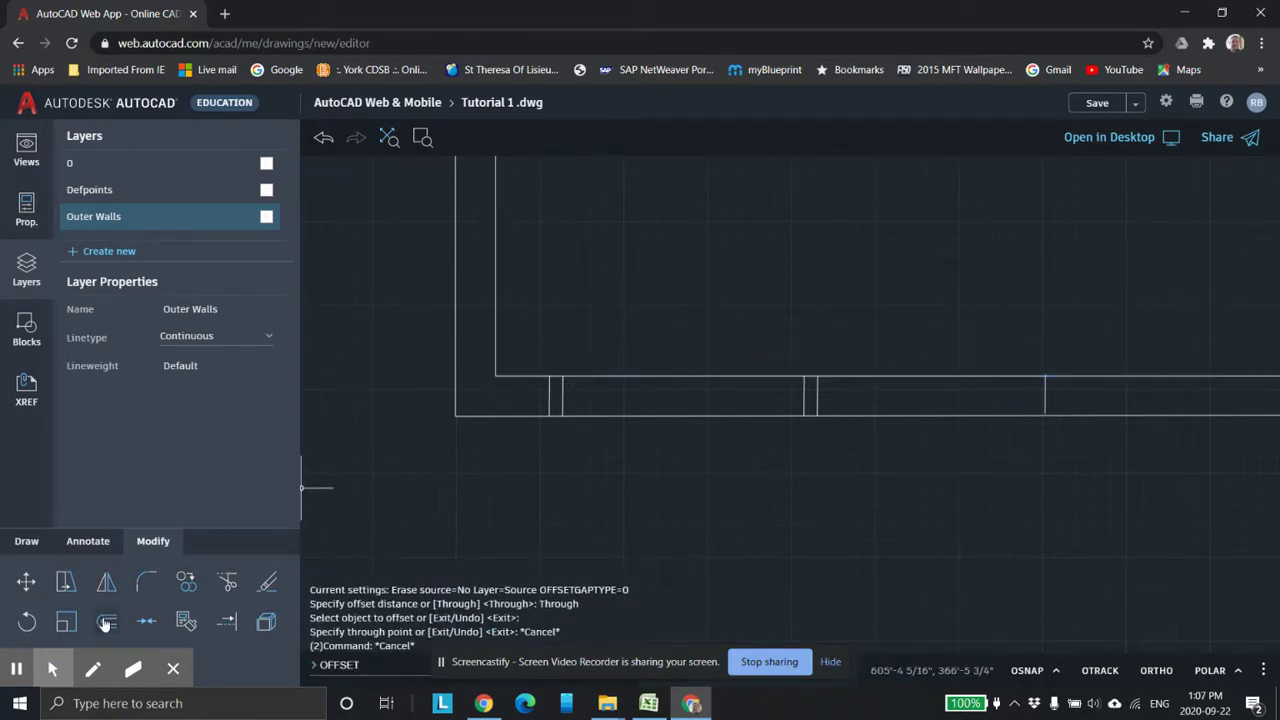
Draw a line across the window from one inner jamb line to the other.
left_click(27, 541)
left_click(228, 581)
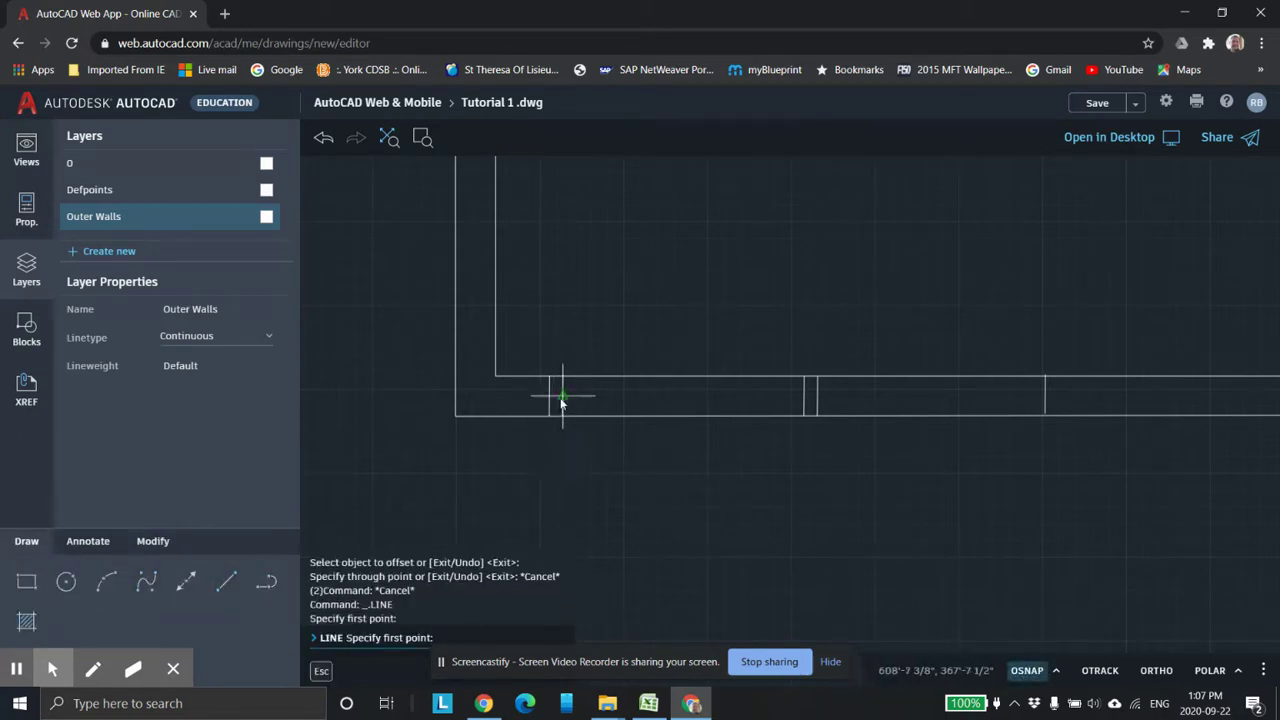
left_click(805, 412)
scroll(808, 398, "down", 2)
scroll(806, 395, "up", 2)
key("Escape")
key("Escape")
key("Escape")
middle_click_drag(990, 476, 1140, 473)
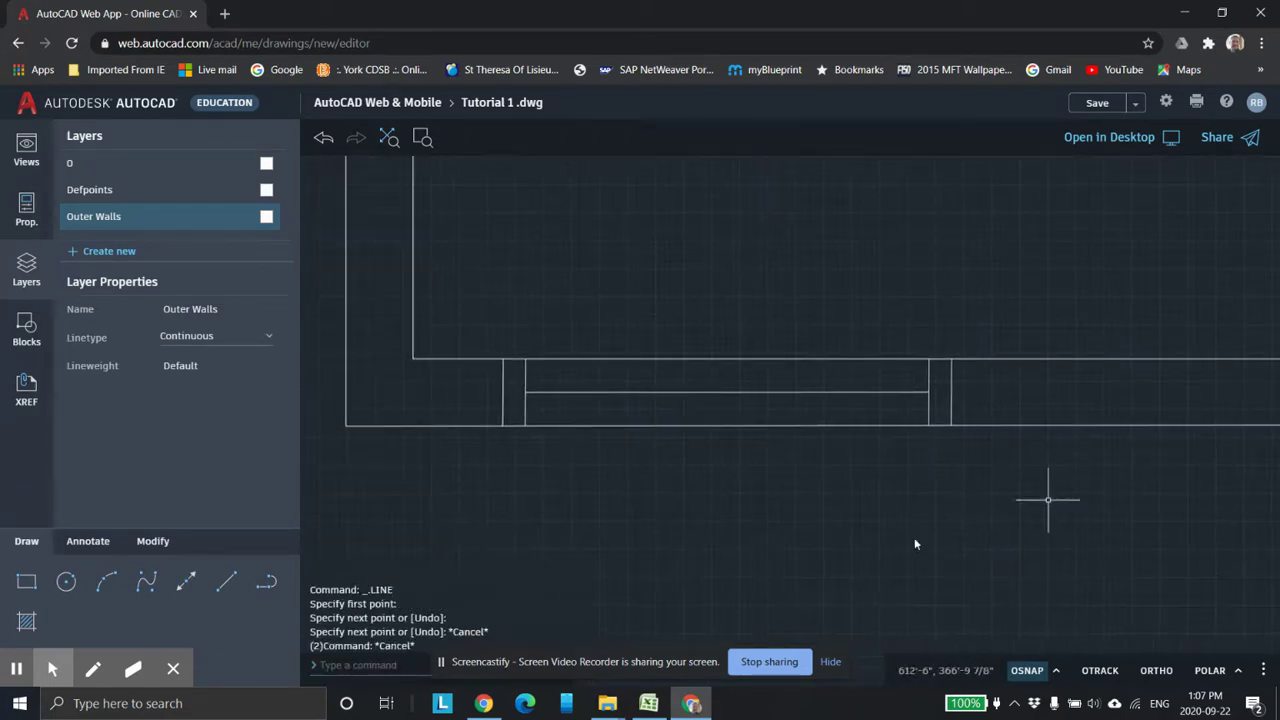
Offset the window line 2" and erase the extra line it produced.
left_click(168, 550)
left_click(106, 621)
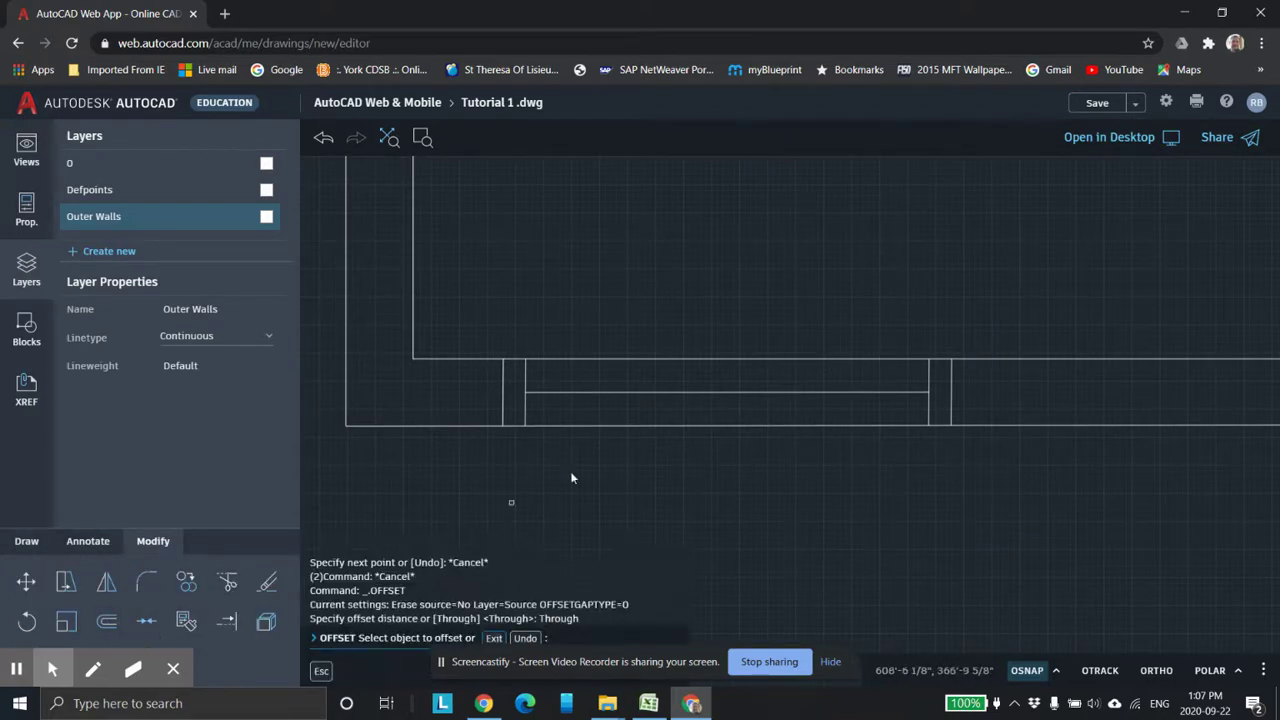
left_click(625, 392)
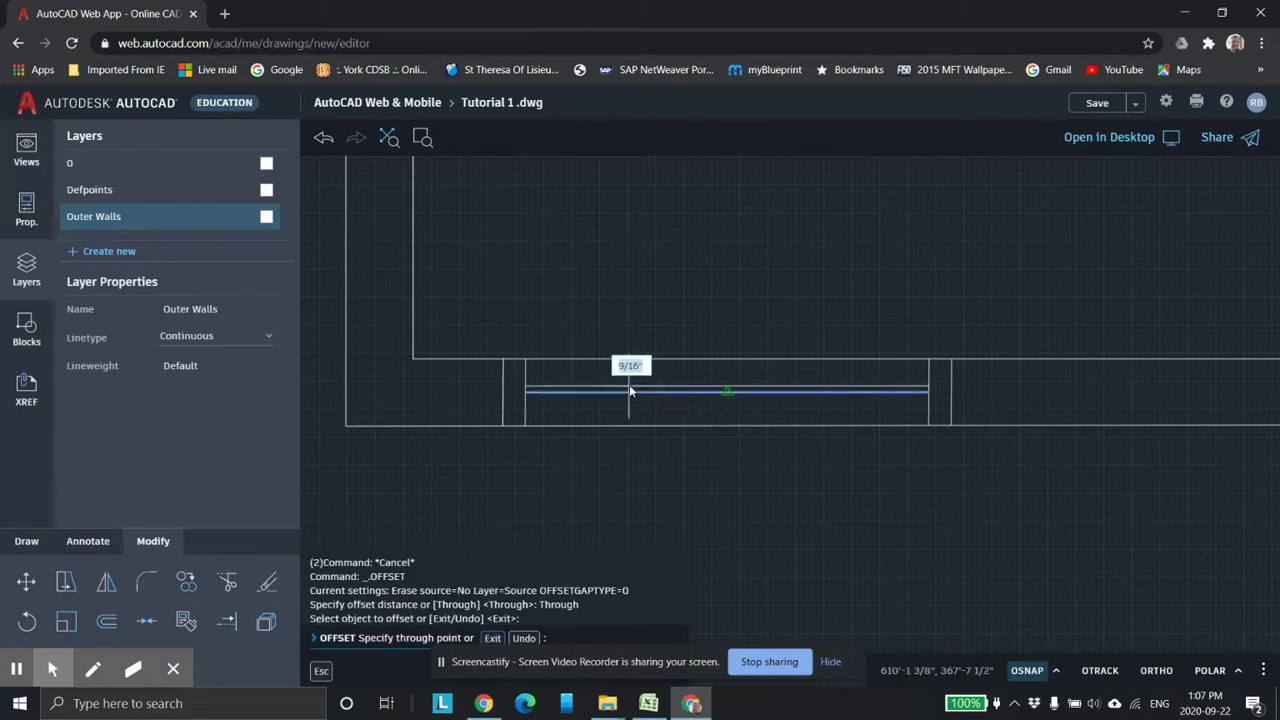
type("2")
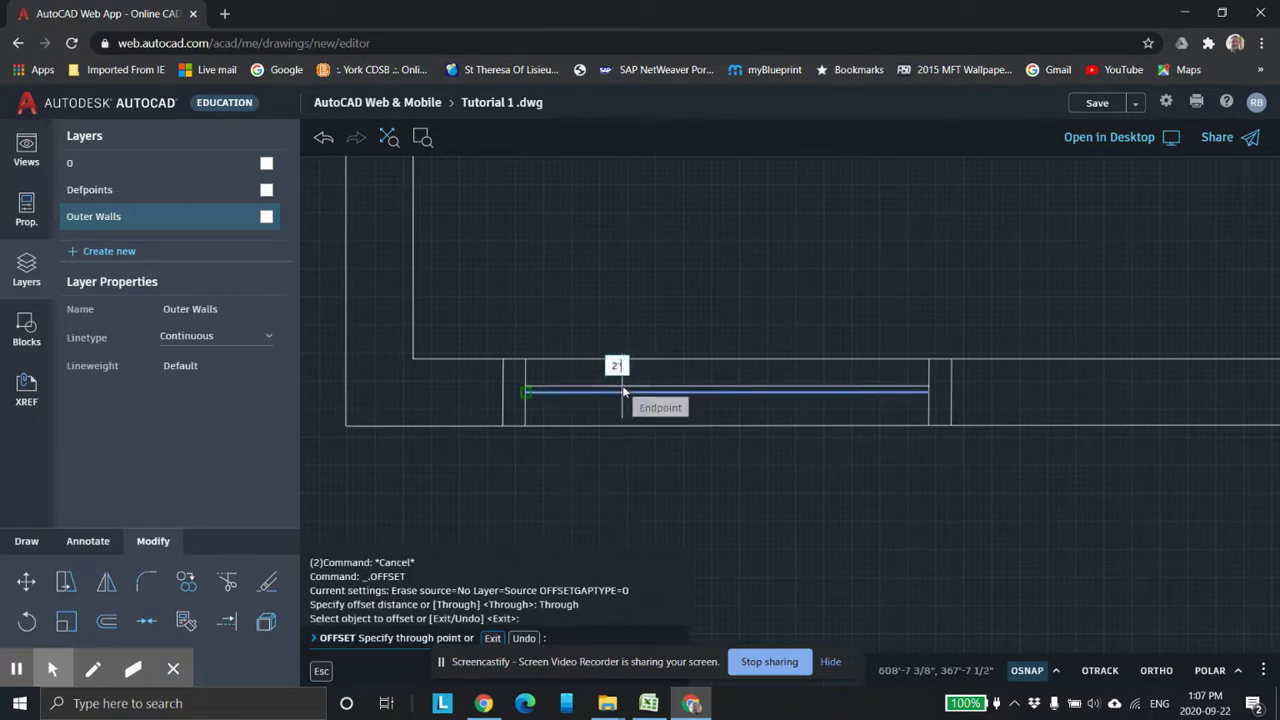
key("Return")
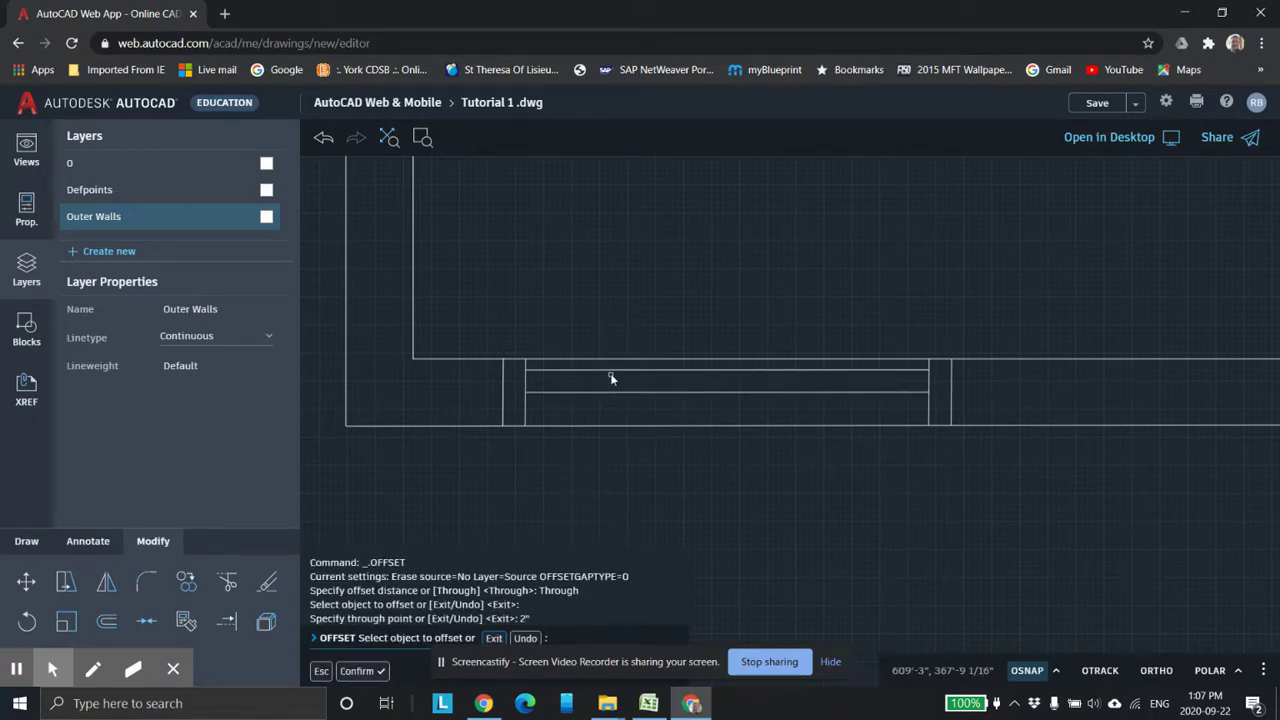
key("Escape")
key("Escape")
left_click(612, 369)
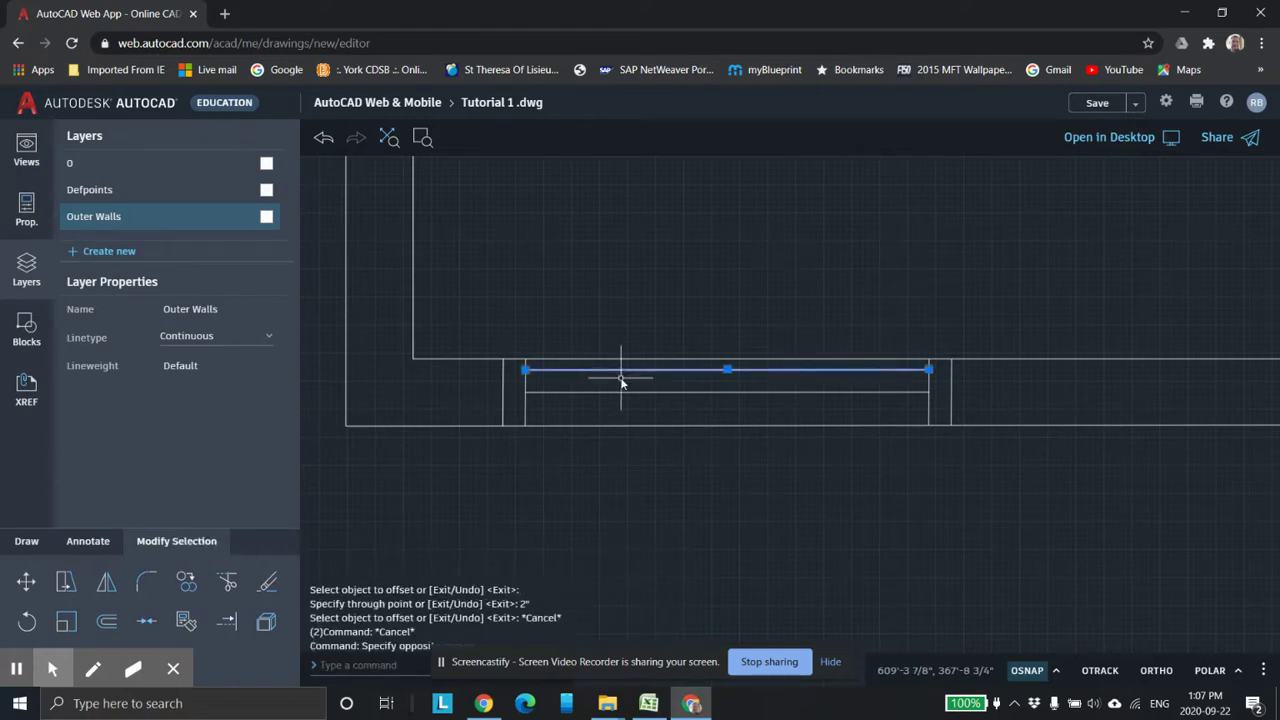
key("Delete")
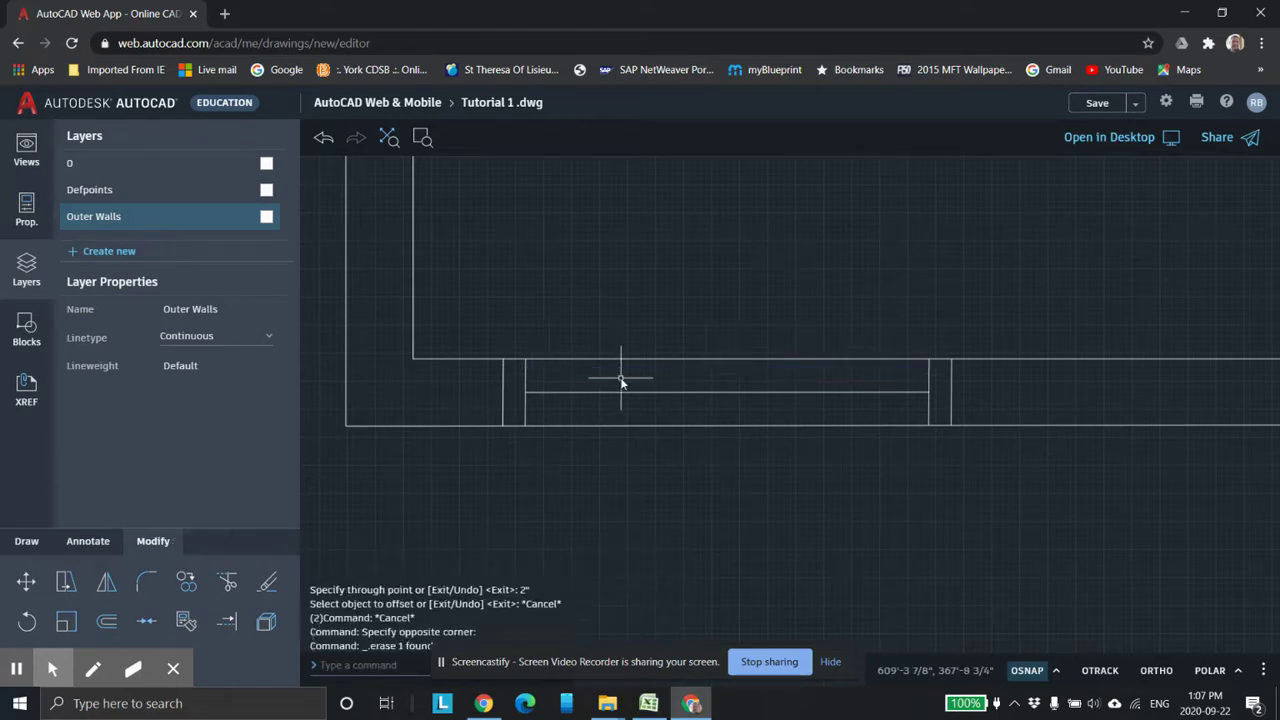
Offset the window line 1" to each side to form the sill lines.
left_click(107, 621)
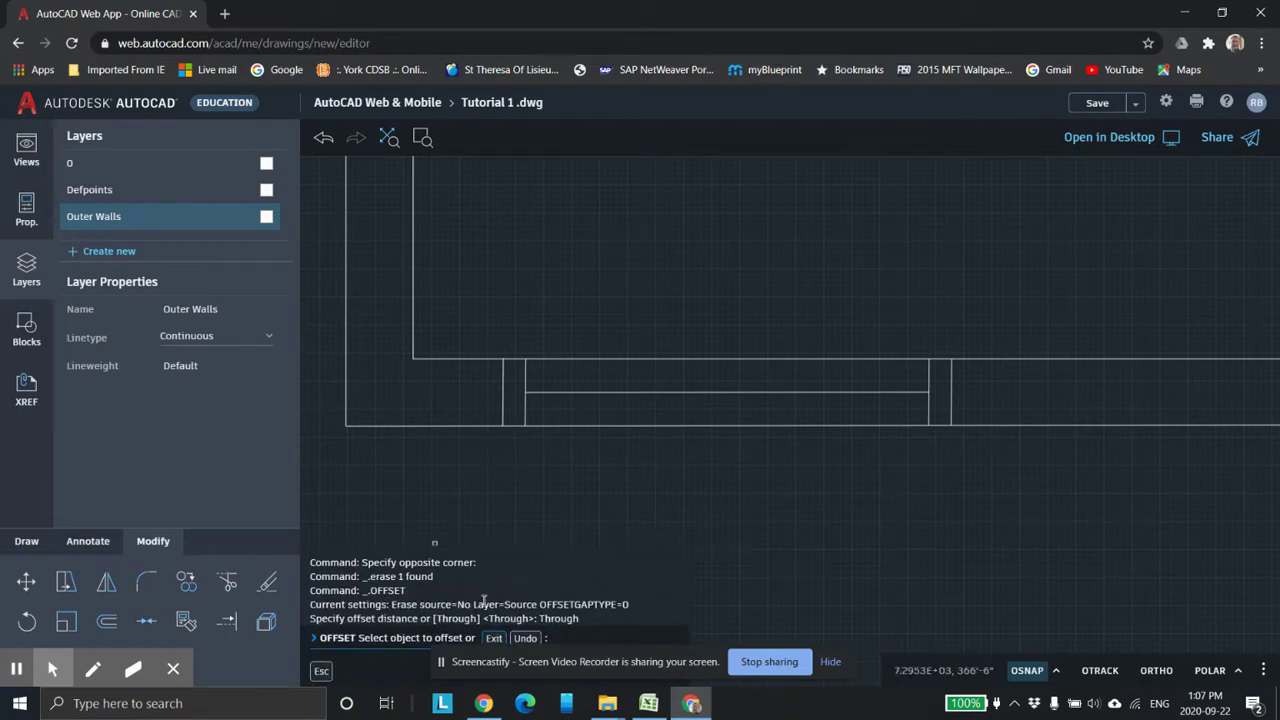
left_click(612, 393)
type("1")
key("Return")
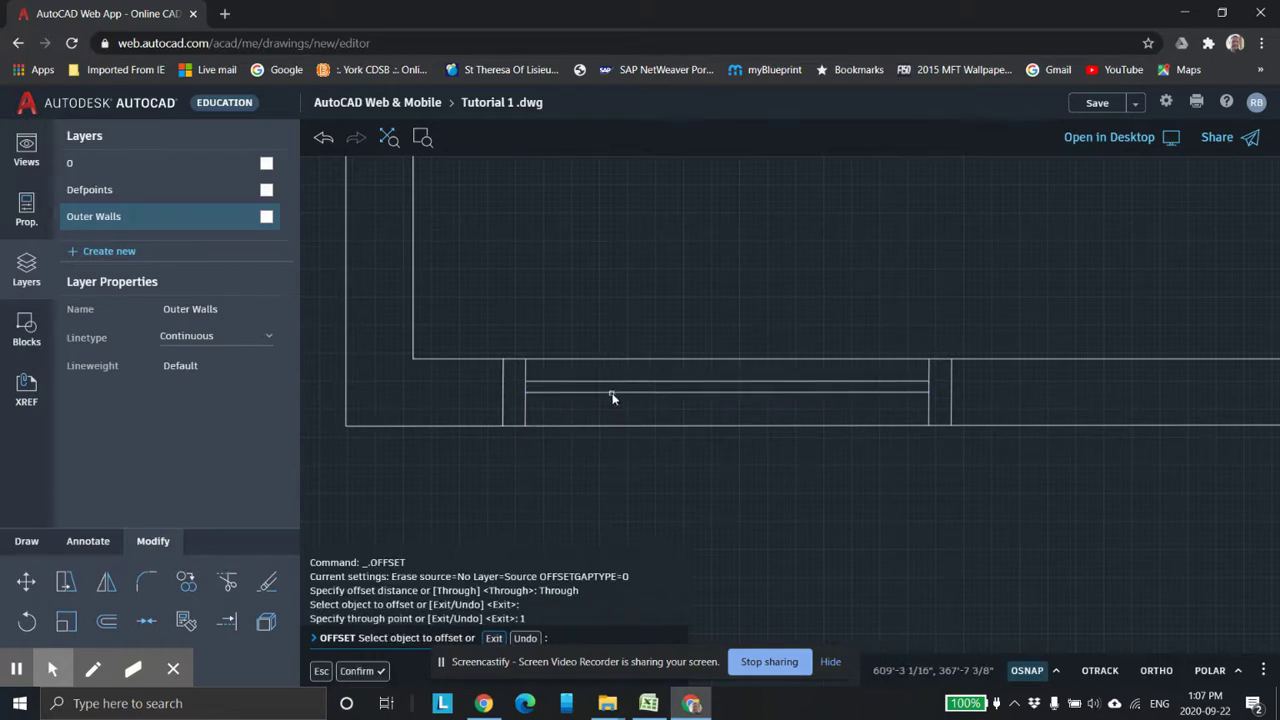
left_click(614, 393)
type("1")
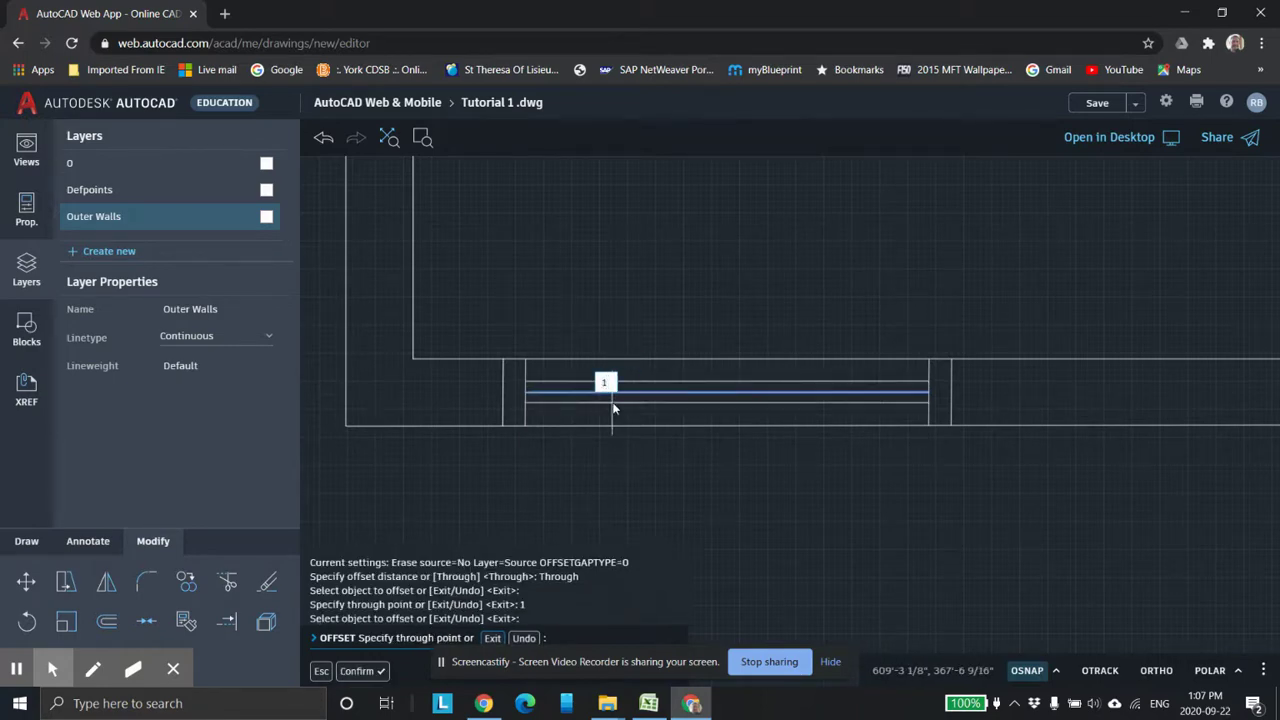
key("Return")
key("Escape")
key("Escape")
key("Escape")
Erase the middle window line, then bring up the Excel floor plan.
scroll(665, 408, "up", 2)
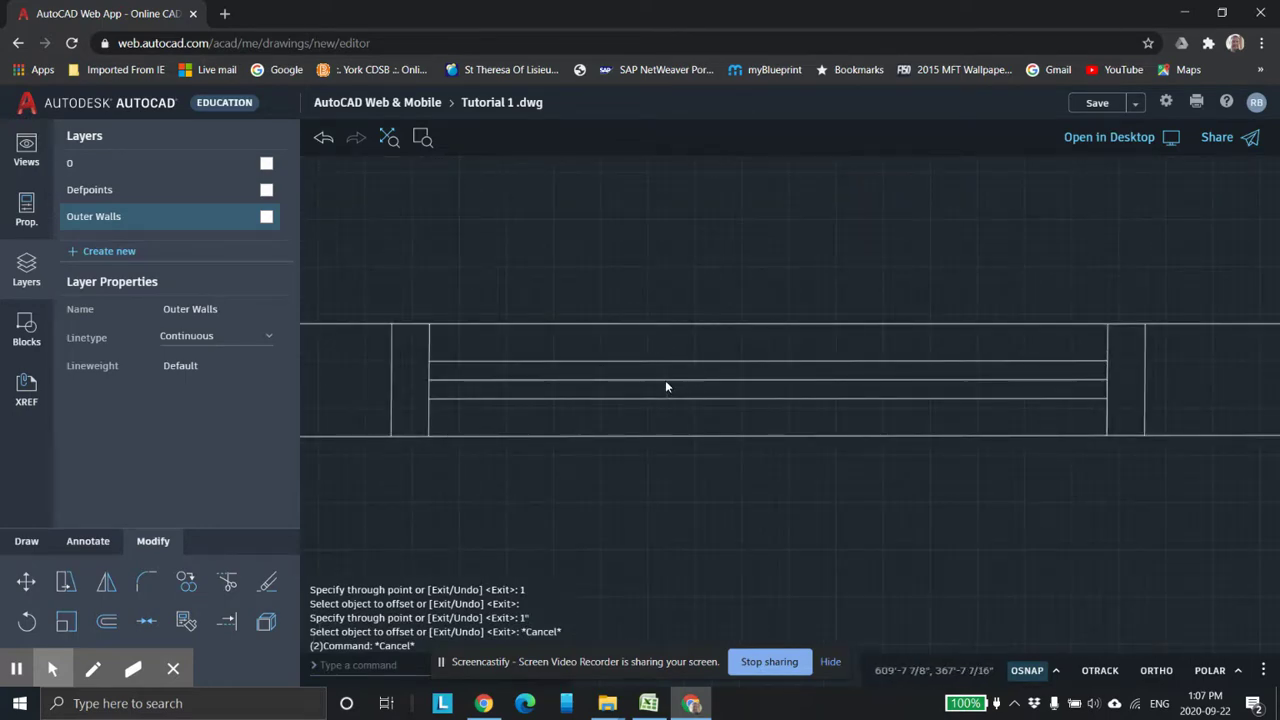
left_click(665, 381)
key("Delete")
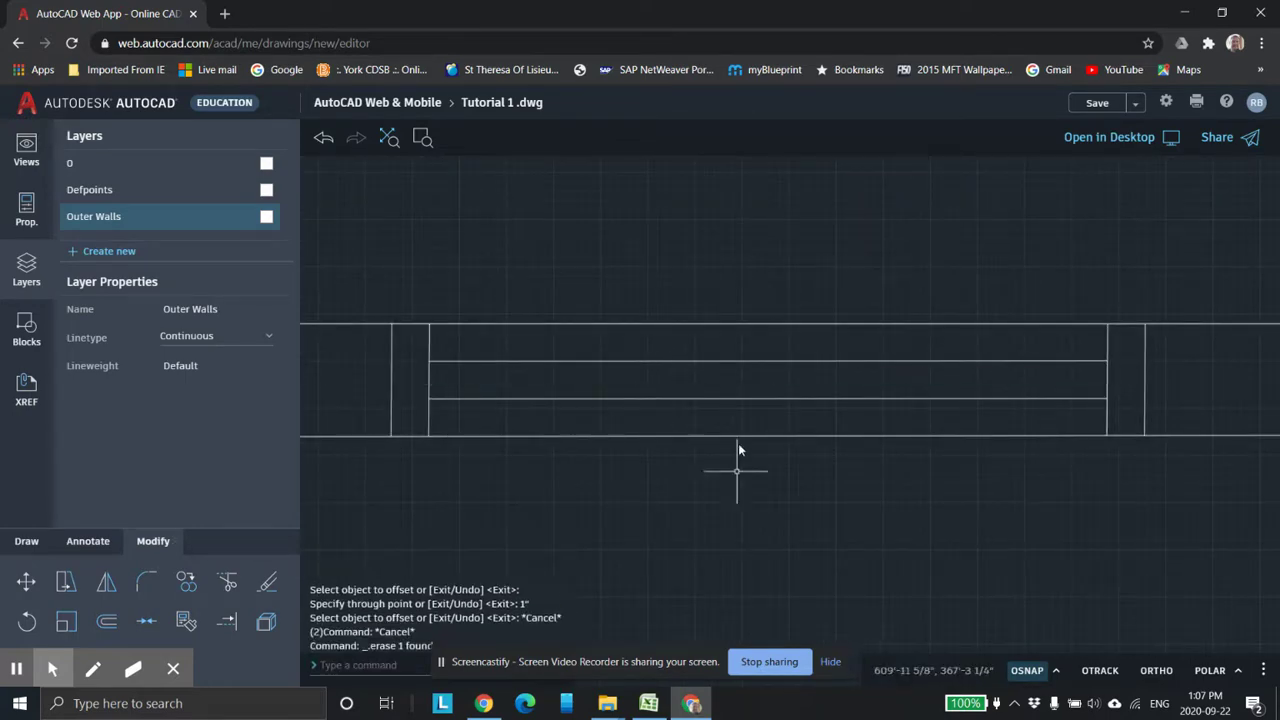
scroll(738, 443, "down", 1)
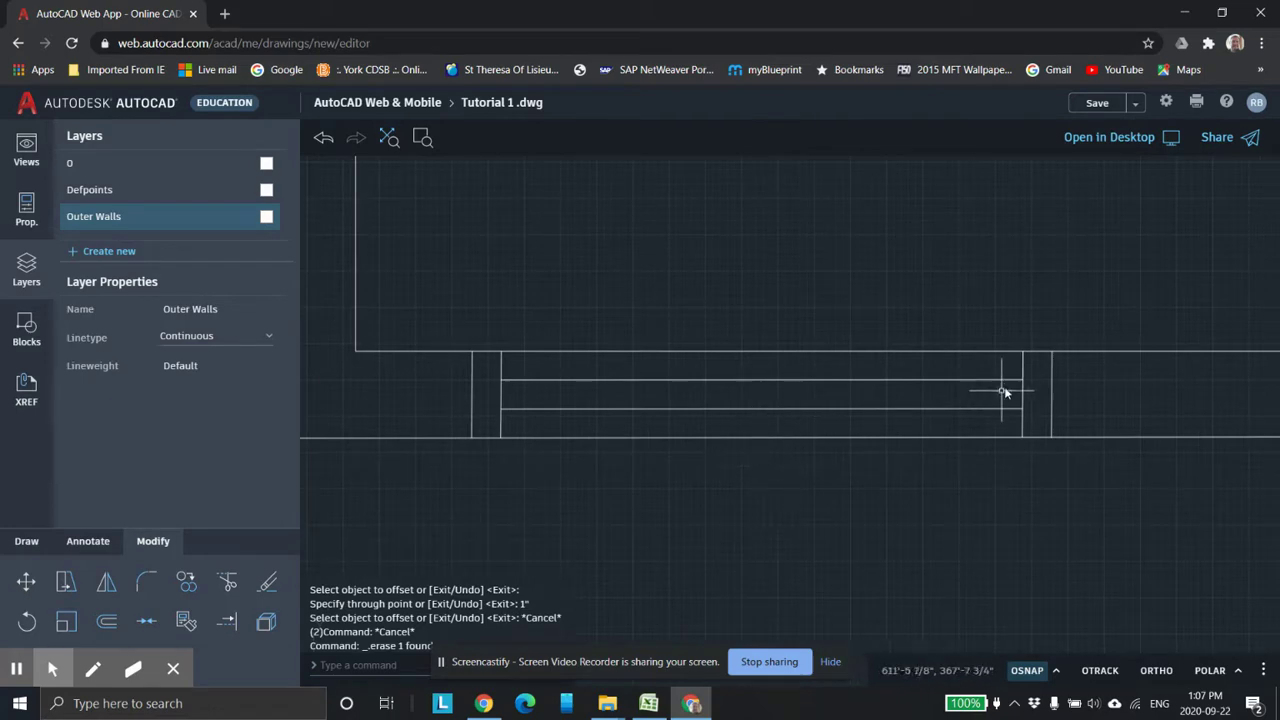
left_click(648, 703)
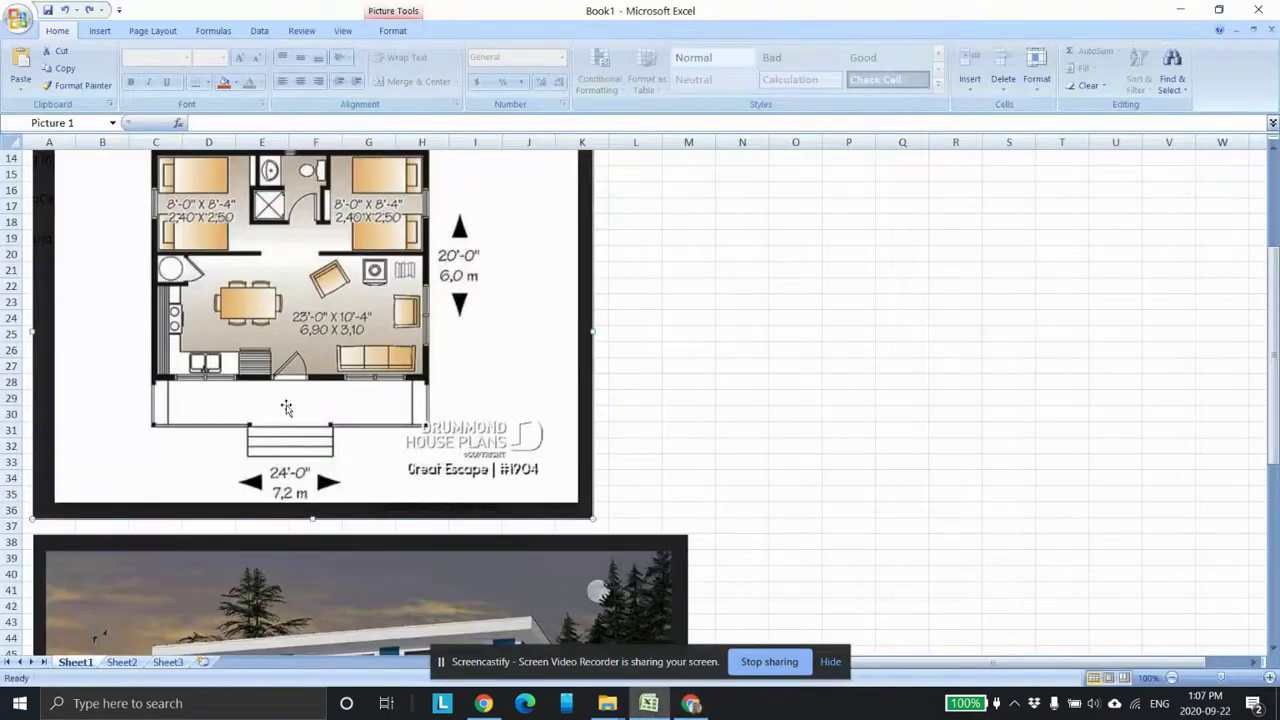
Back in the drawing, draw a center mullion line between the two sill lines.
left_click(691, 703)
scroll(765, 541, "up", 1)
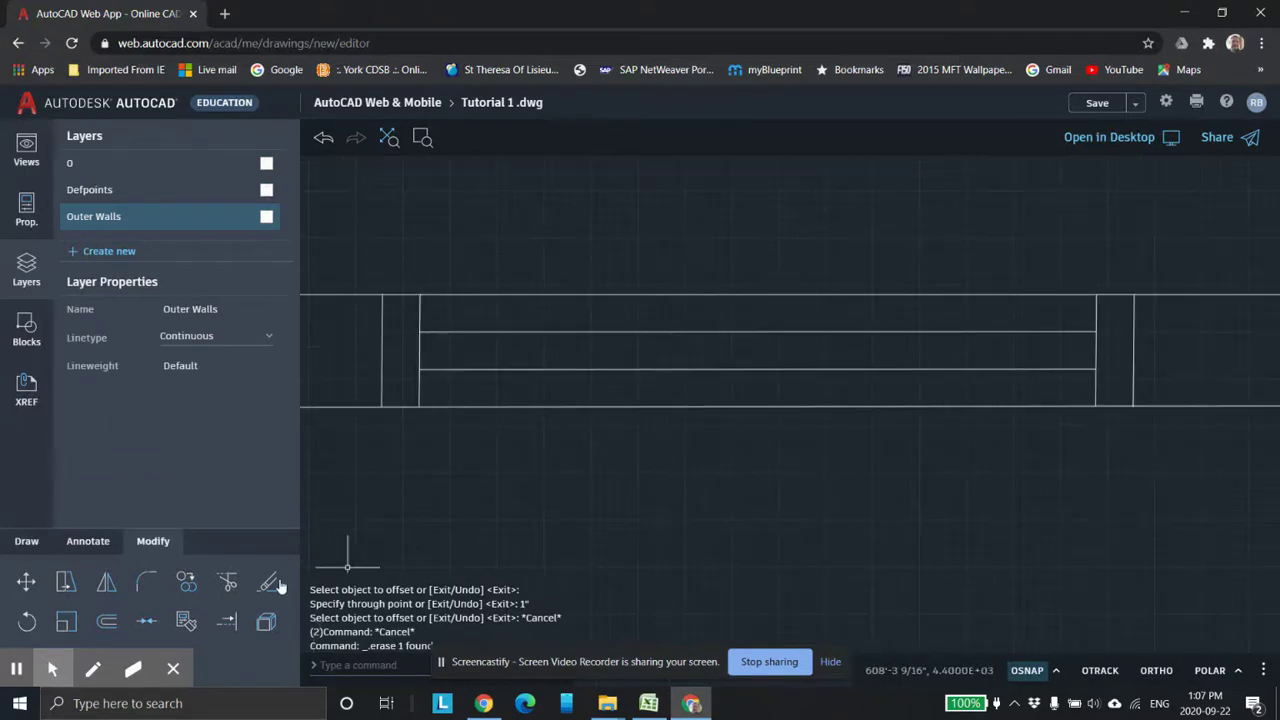
middle_click_drag(428, 514, 629, 533)
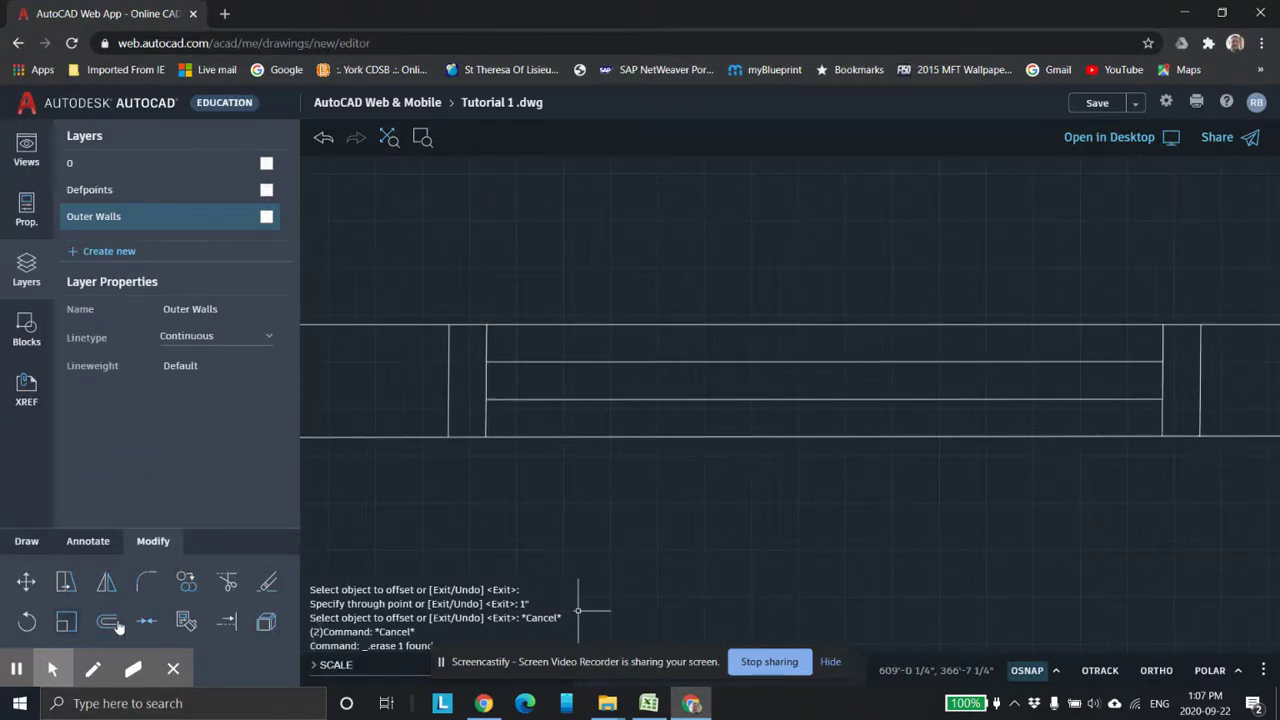
left_click(28, 541)
left_click(226, 582)
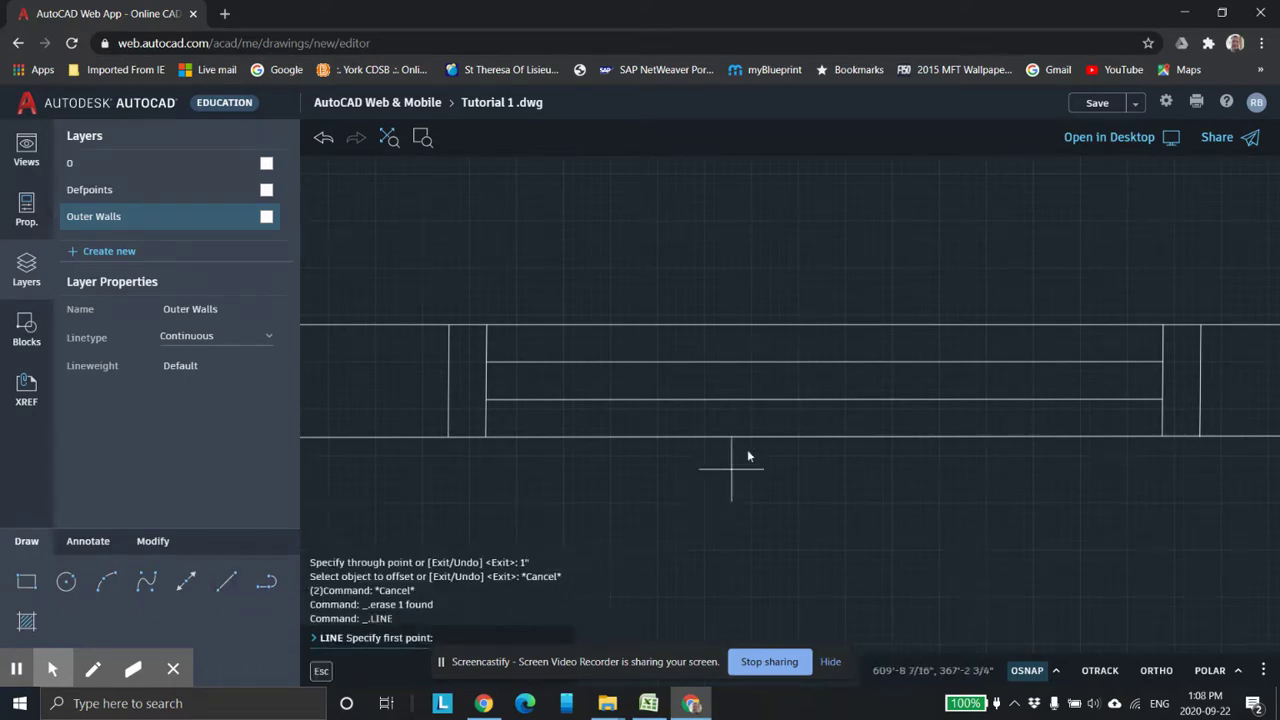
left_click(825, 363)
scroll(826, 420, "up", 5)
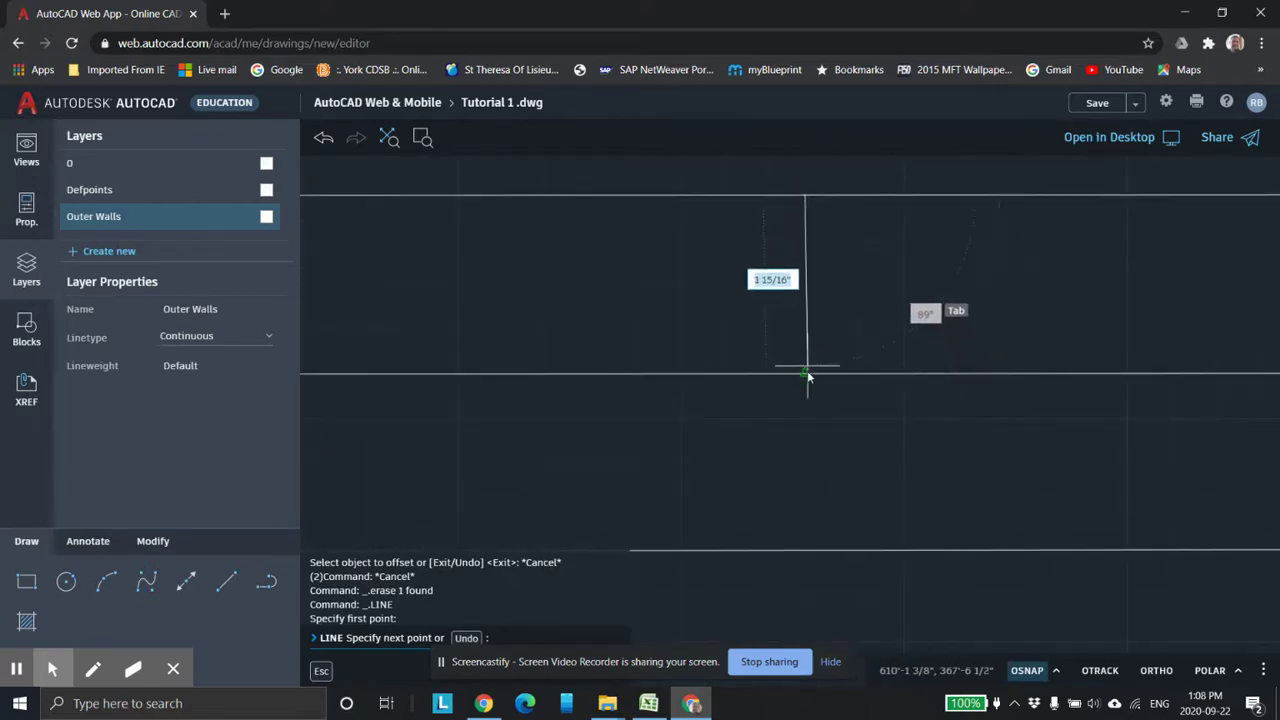
left_click(813, 376)
scroll(824, 389, "down", 3)
key("Escape")
scroll(830, 405, "down", 6)
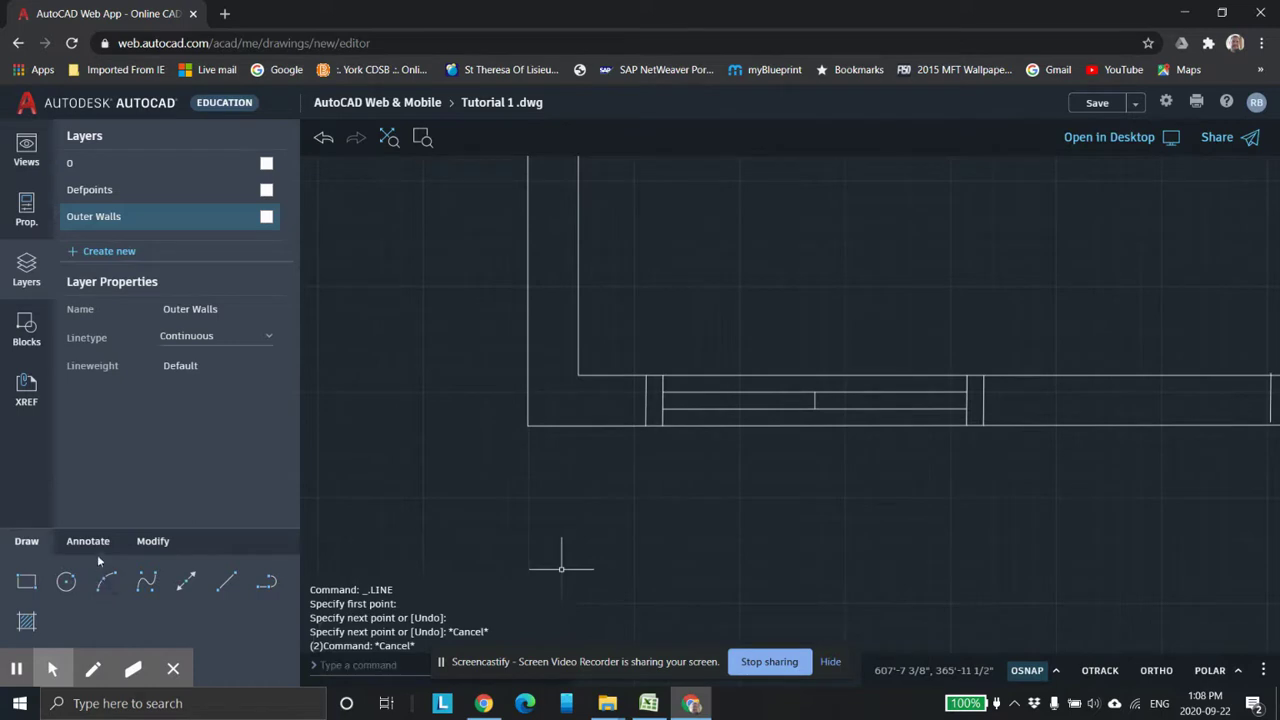
scroll(817, 509, "up", 5)
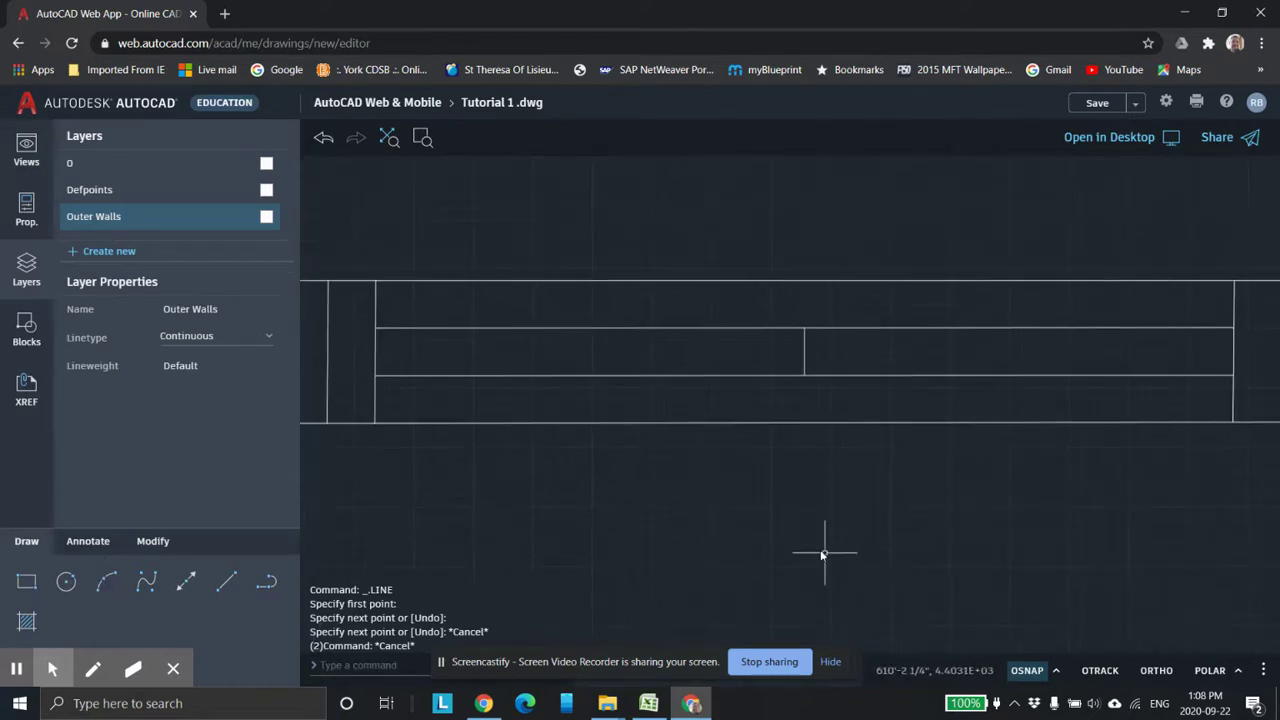
Extend the mullion line down to the outer wall line using a fence.
left_click(155, 541)
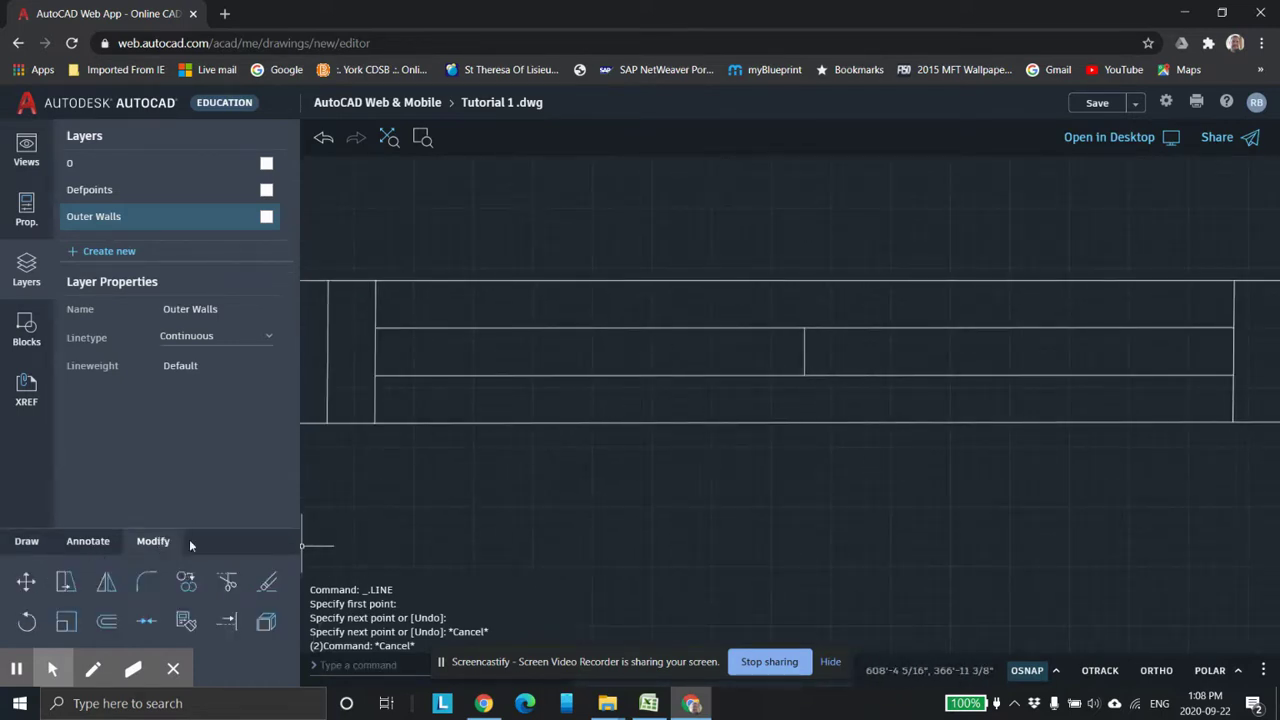
left_click(227, 621)
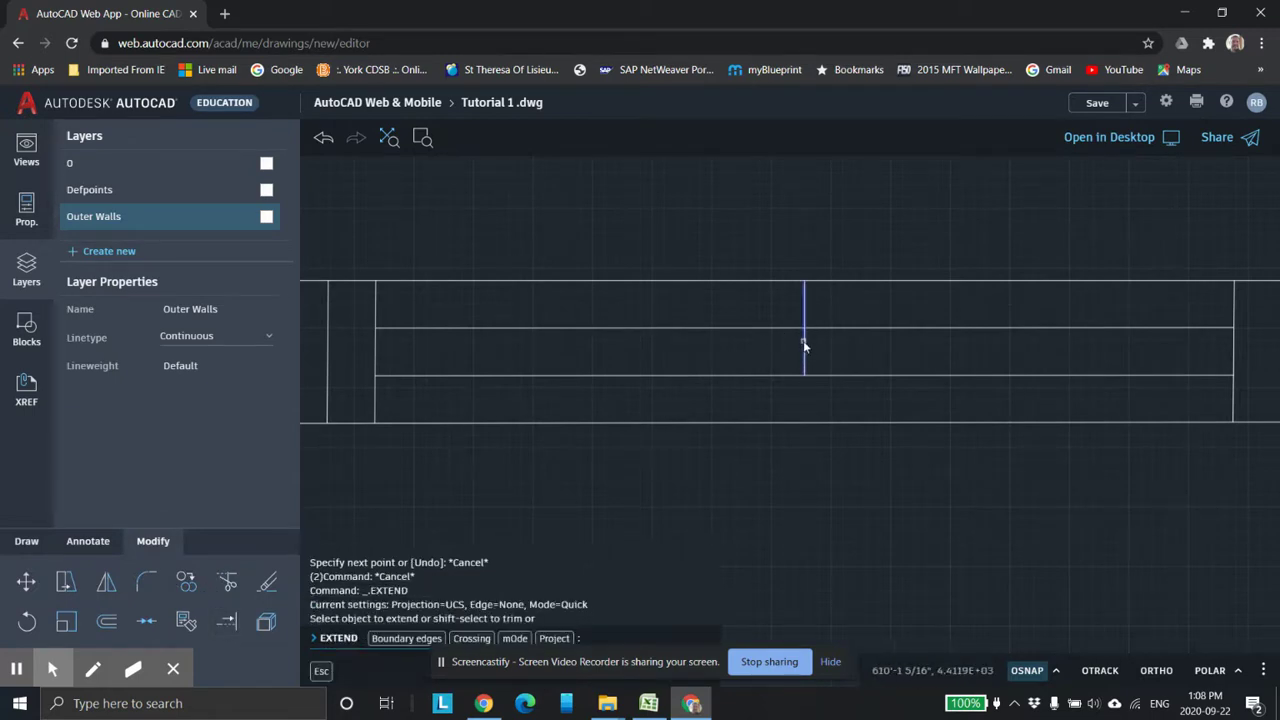
left_click(805, 342)
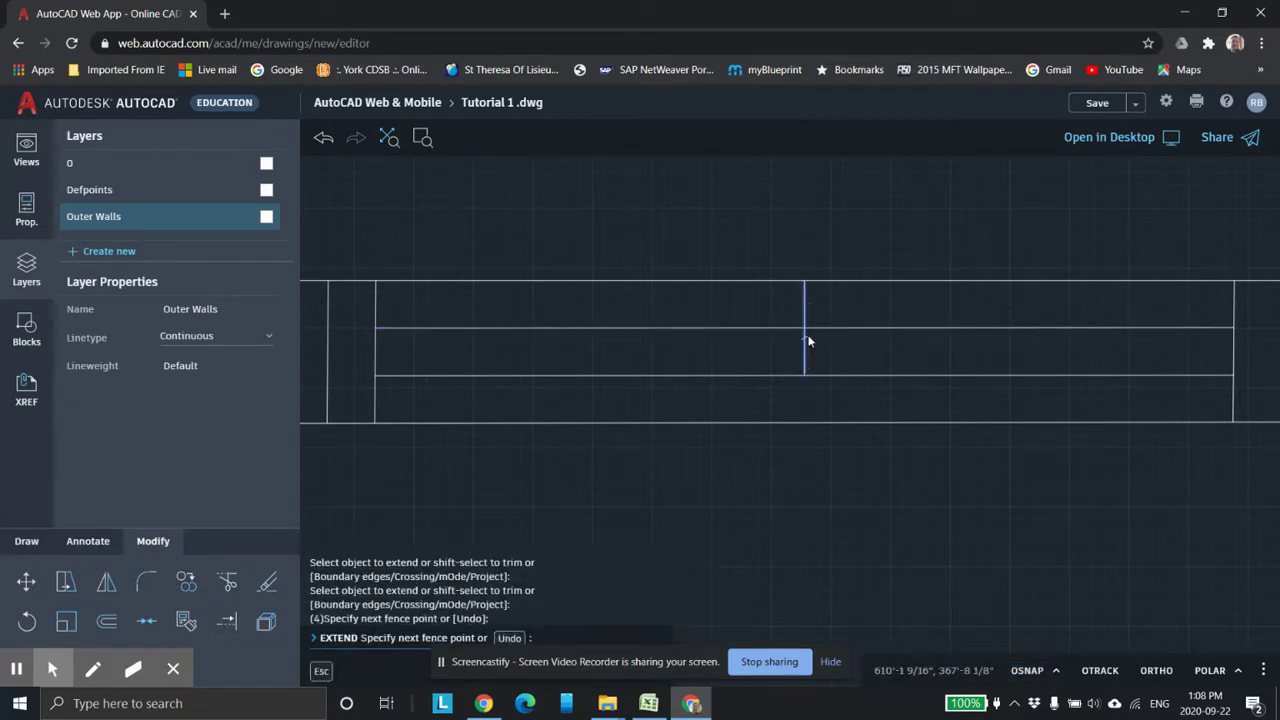
left_click(817, 378)
left_click(810, 373)
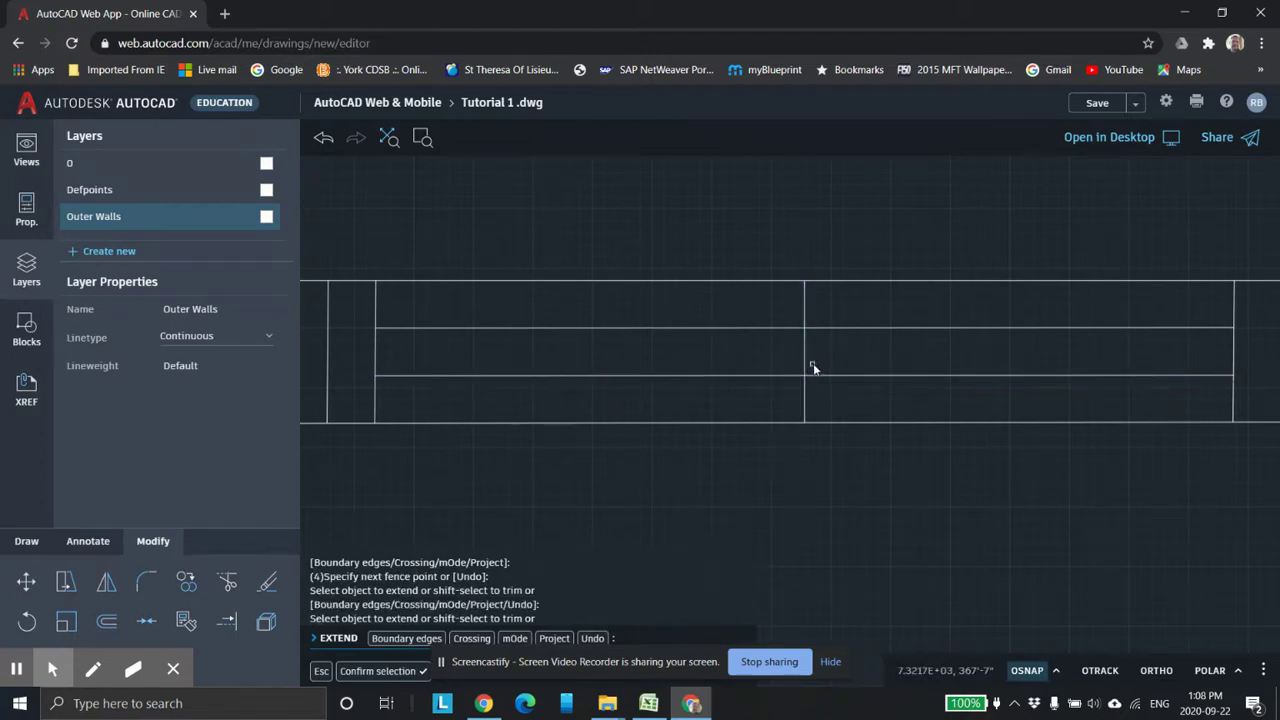
key("Escape")
key("Escape")
key("Escape")
scroll(650, 417, "down", 1)
Offset the center mullion line 1" to make parallel copies.
left_click(106, 621)
left_click(762, 367)
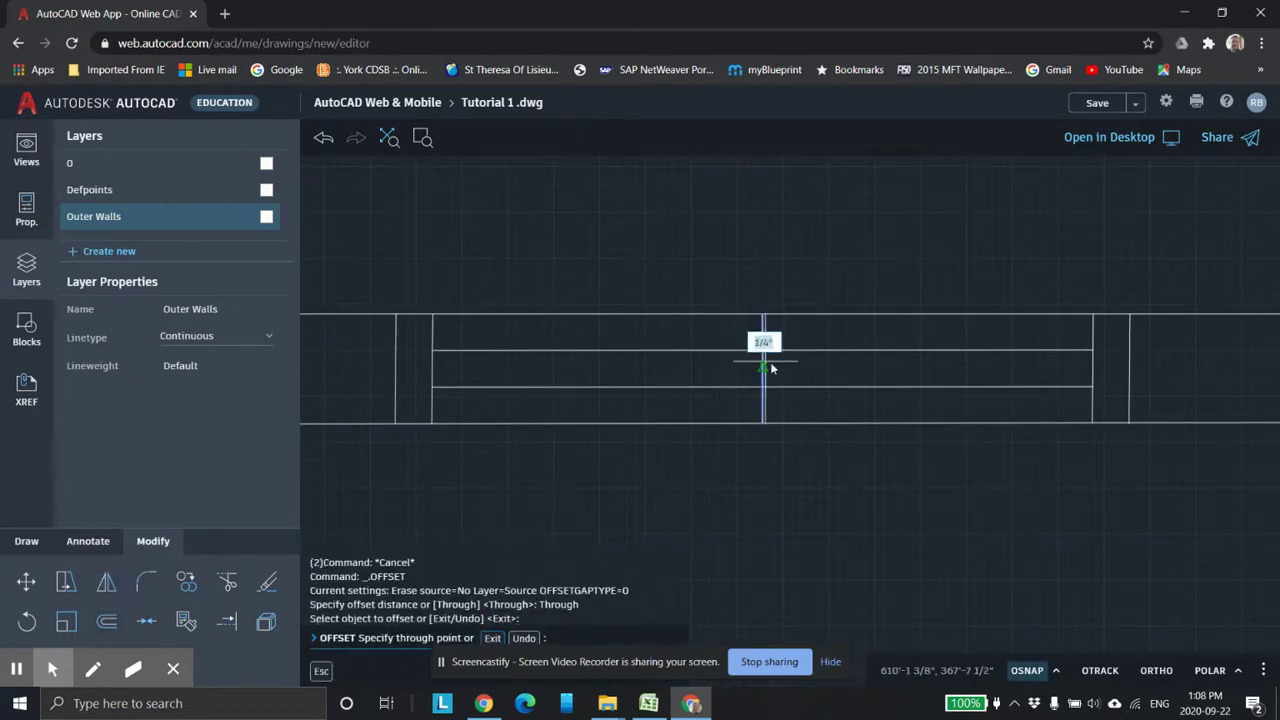
type("1")
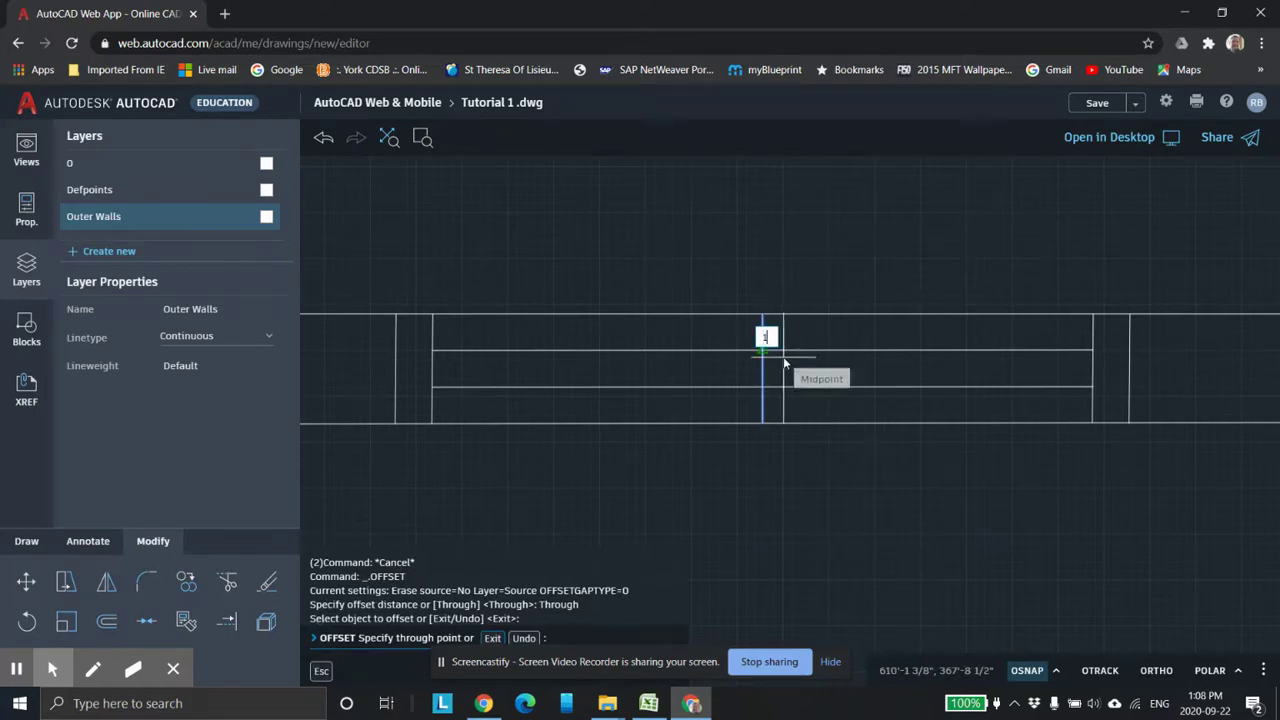
key("Return")
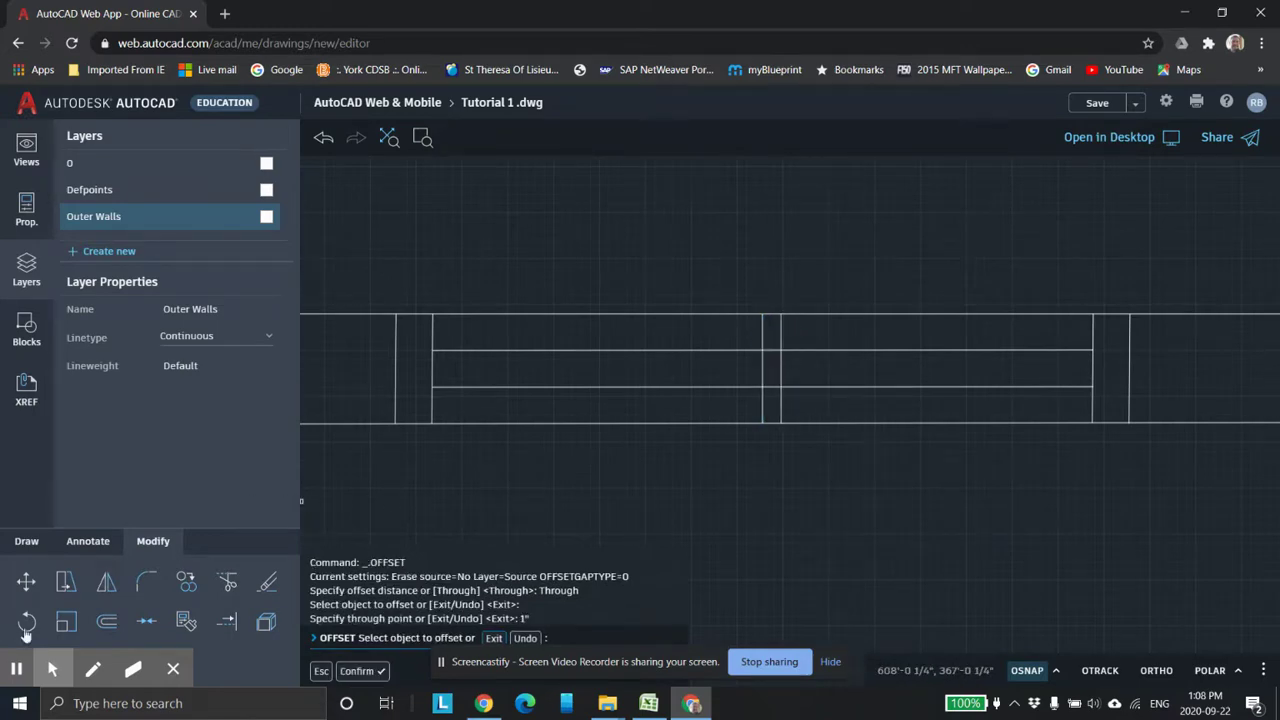
left_click(121, 621)
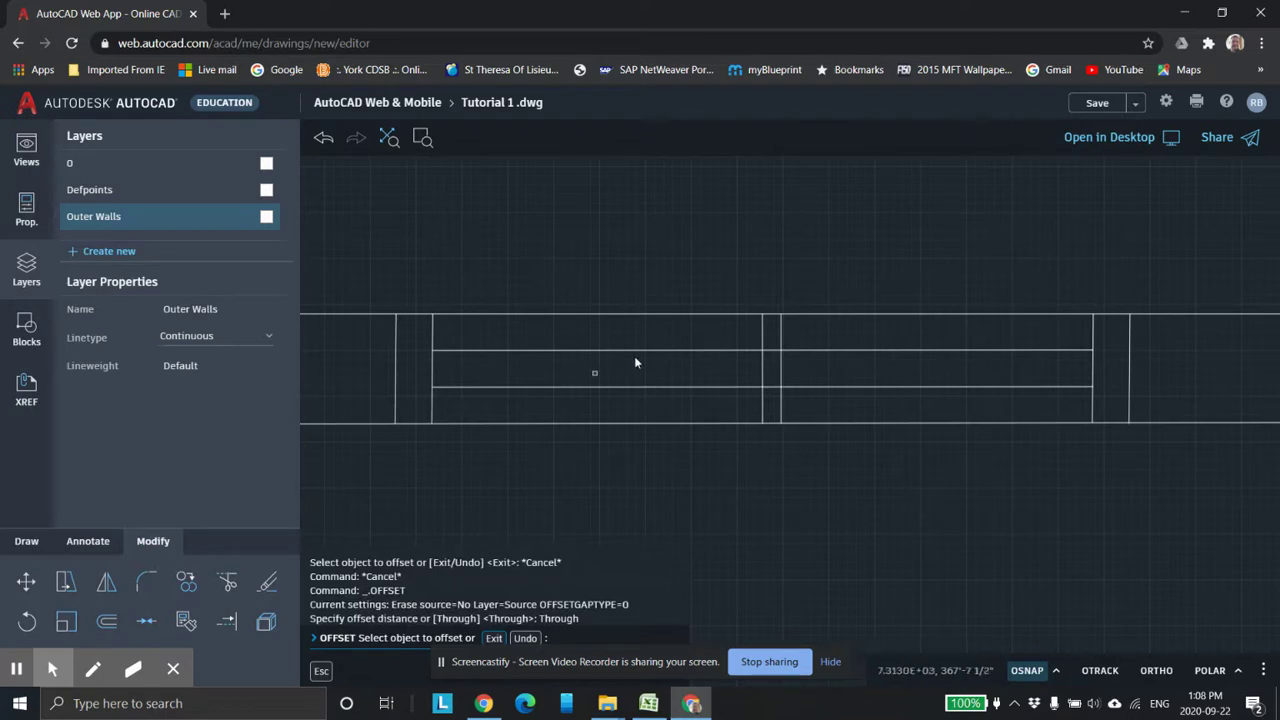
left_click(761, 369)
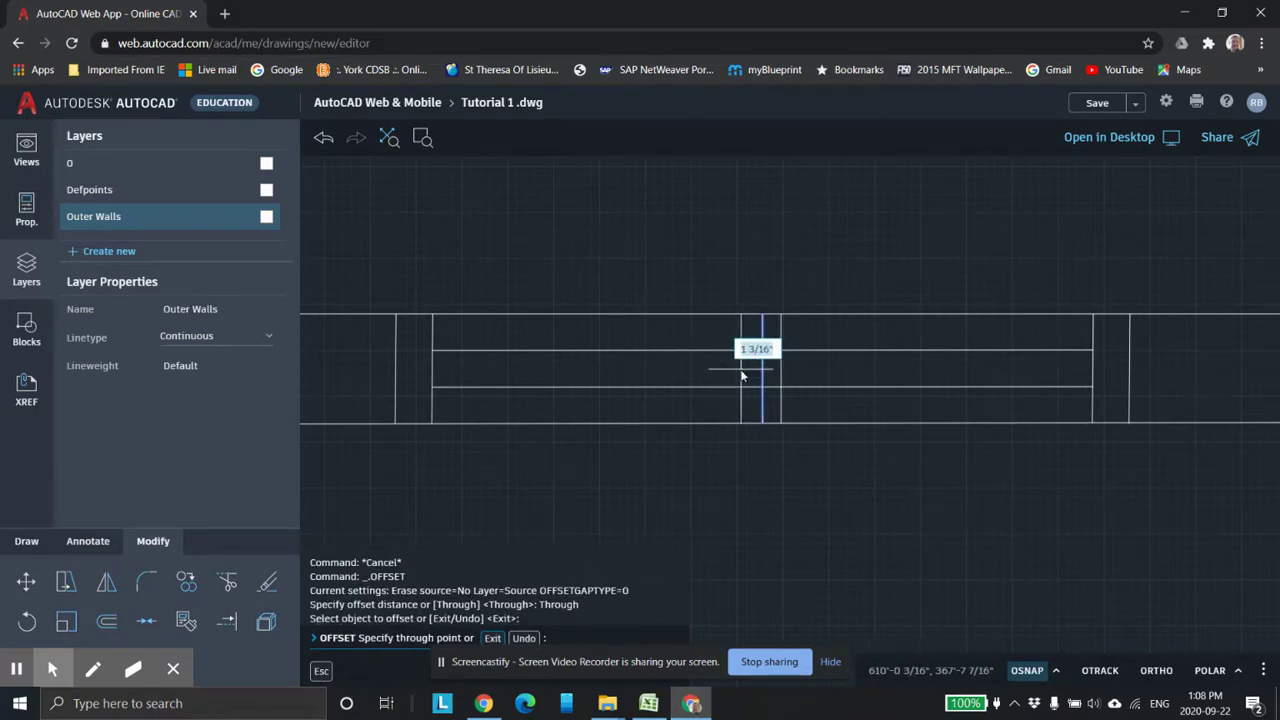
type("1")
scroll(740, 375, "up", 1)
key("Return")
key("Escape")
scroll(837, 342, "down", 2)
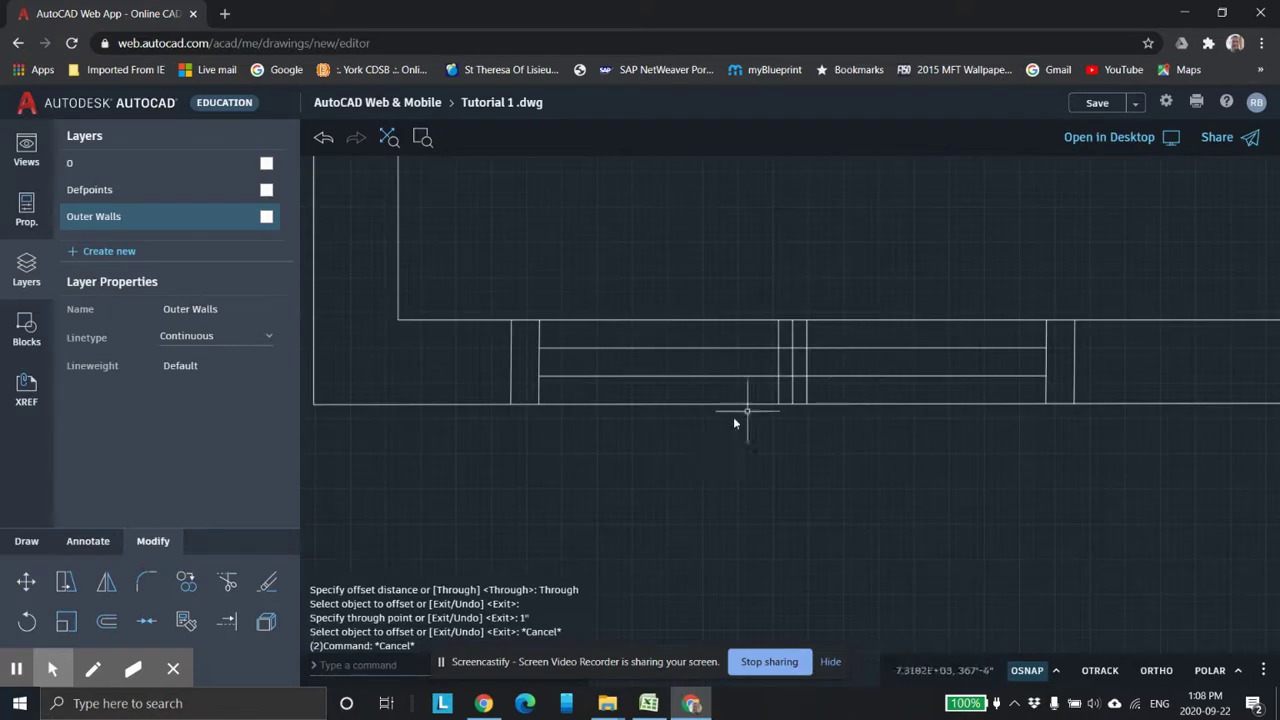
key("Escape")
Erase the extra vertical mullion line.
left_click(793, 366)
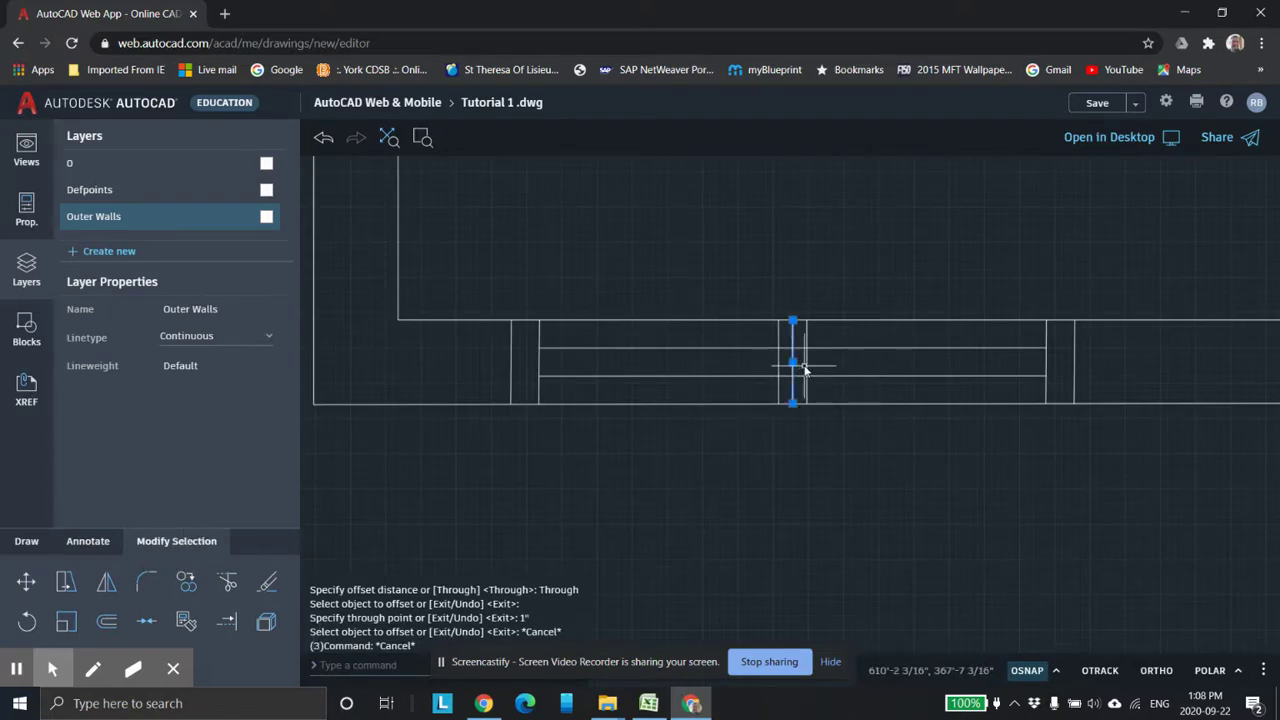
key("Delete")
scroll(823, 380, "up", 2)
scroll(830, 380, "down", 1)
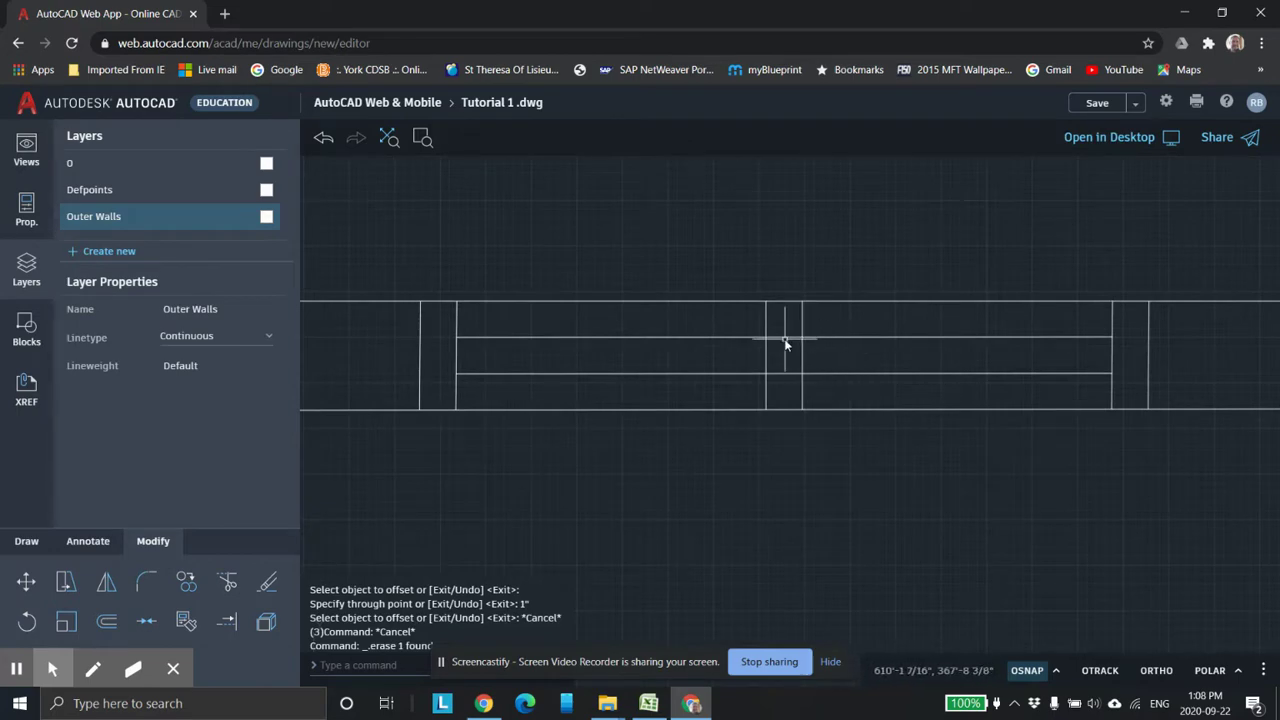
Trim both sill lines between the two mullion lines.
type("trim")
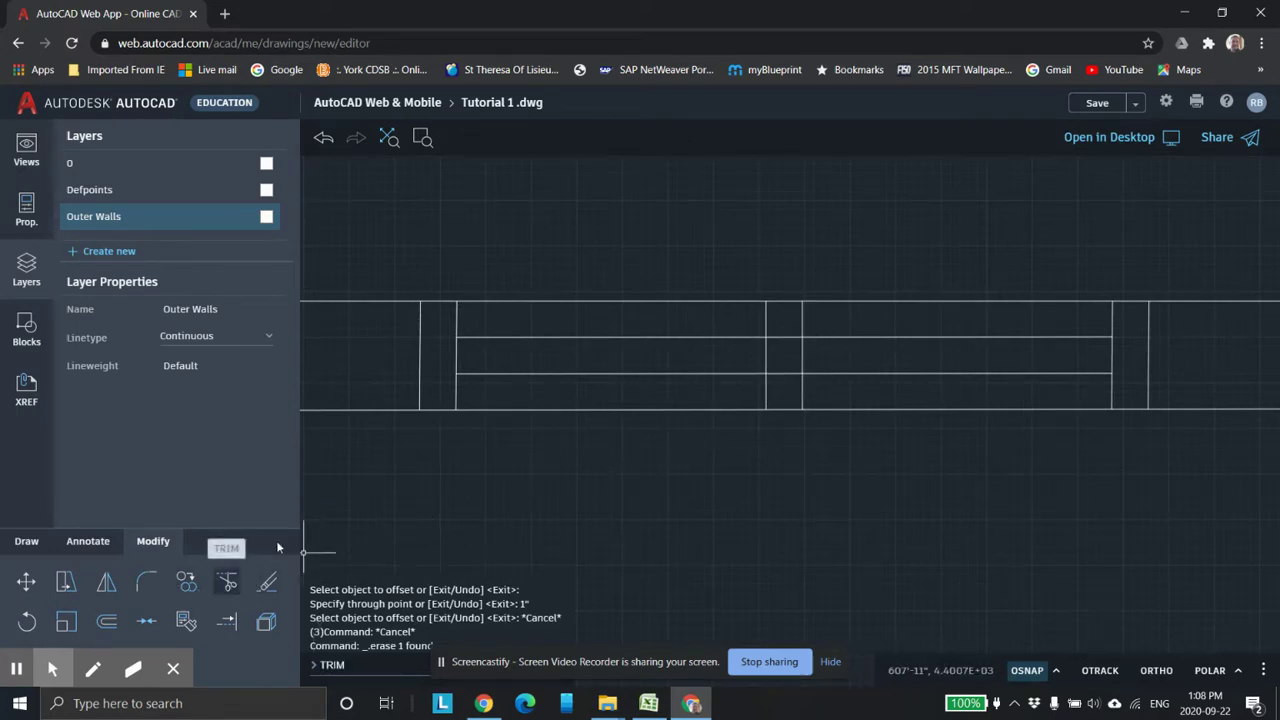
left_click(226, 583)
left_click(785, 337)
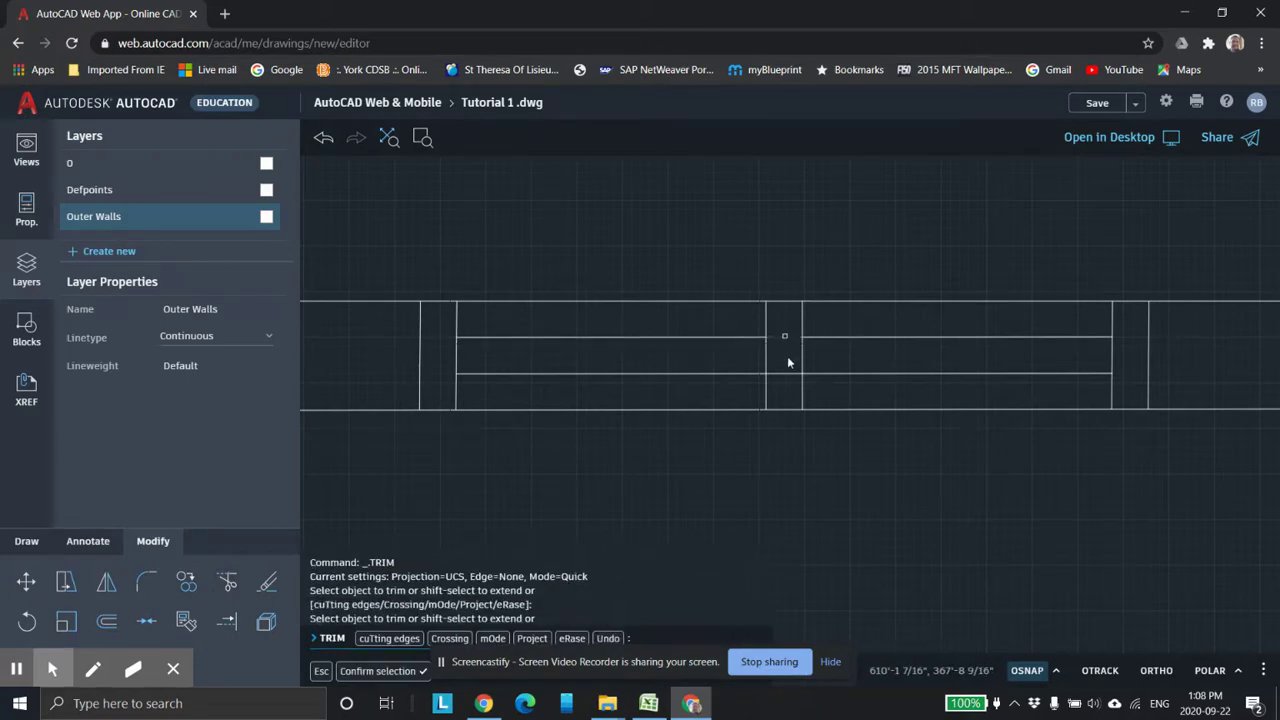
left_click(787, 374)
Pan to center the whole cabin outline, then bring up the Excel floor plan.
scroll(1000, 385, "down", 5)
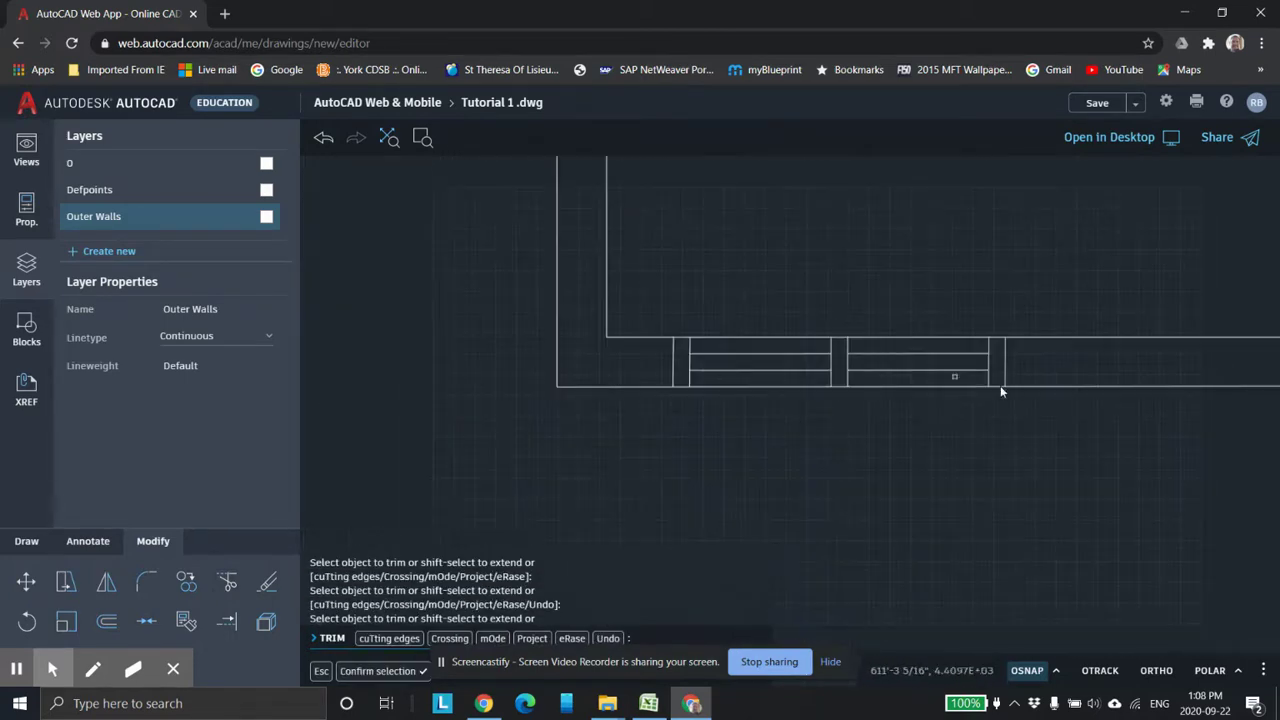
middle_click_drag(1103, 480, 918, 476)
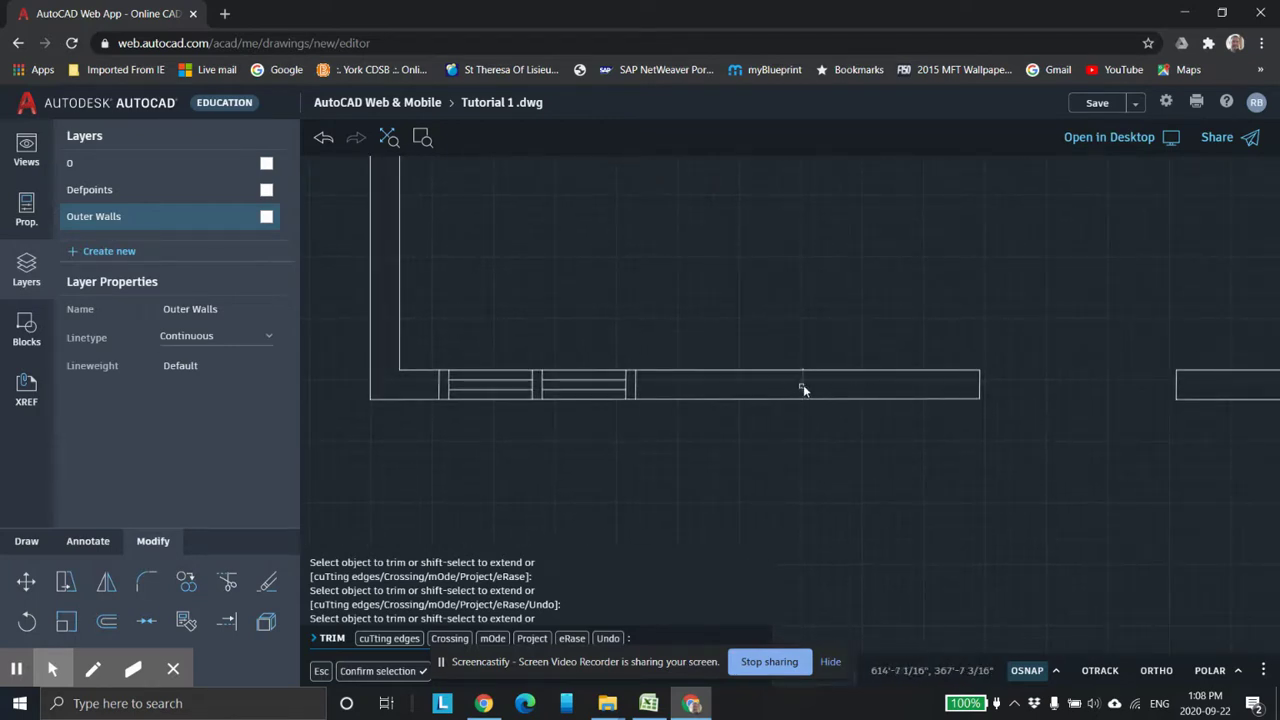
scroll(829, 406, "up", 2)
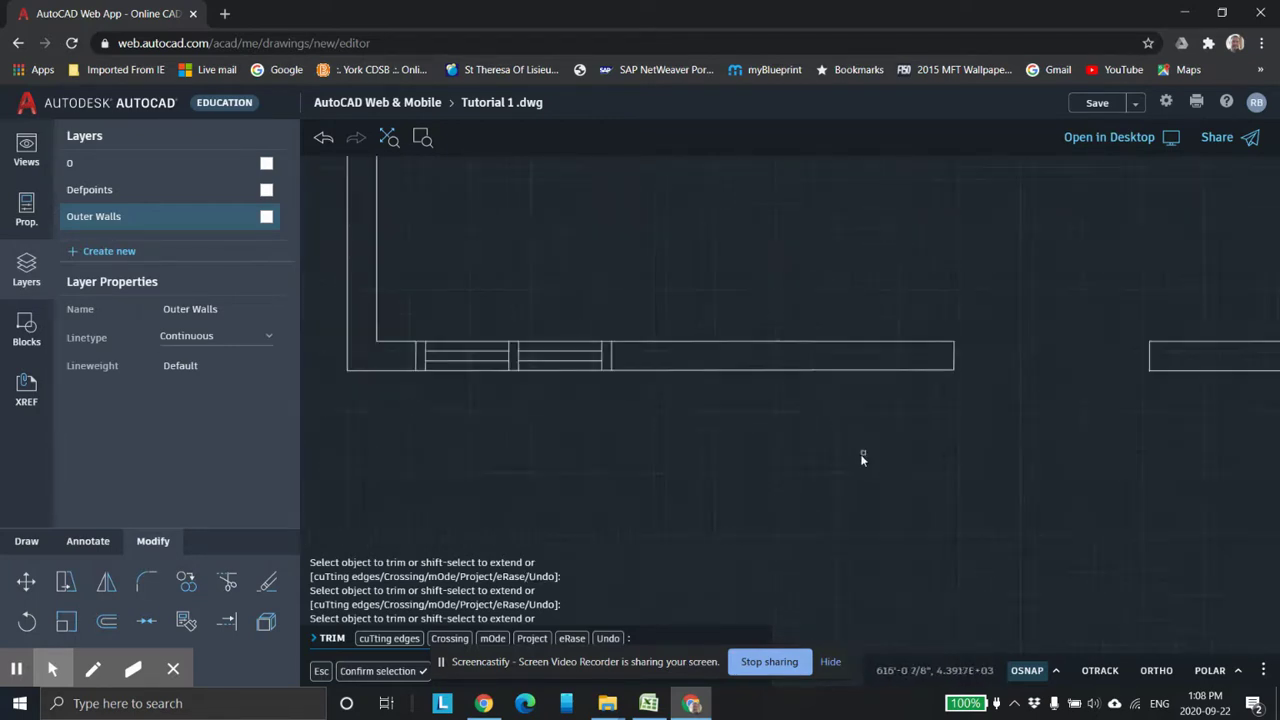
scroll(899, 454, "down", 3)
middle_click_drag(951, 456, 803, 449)
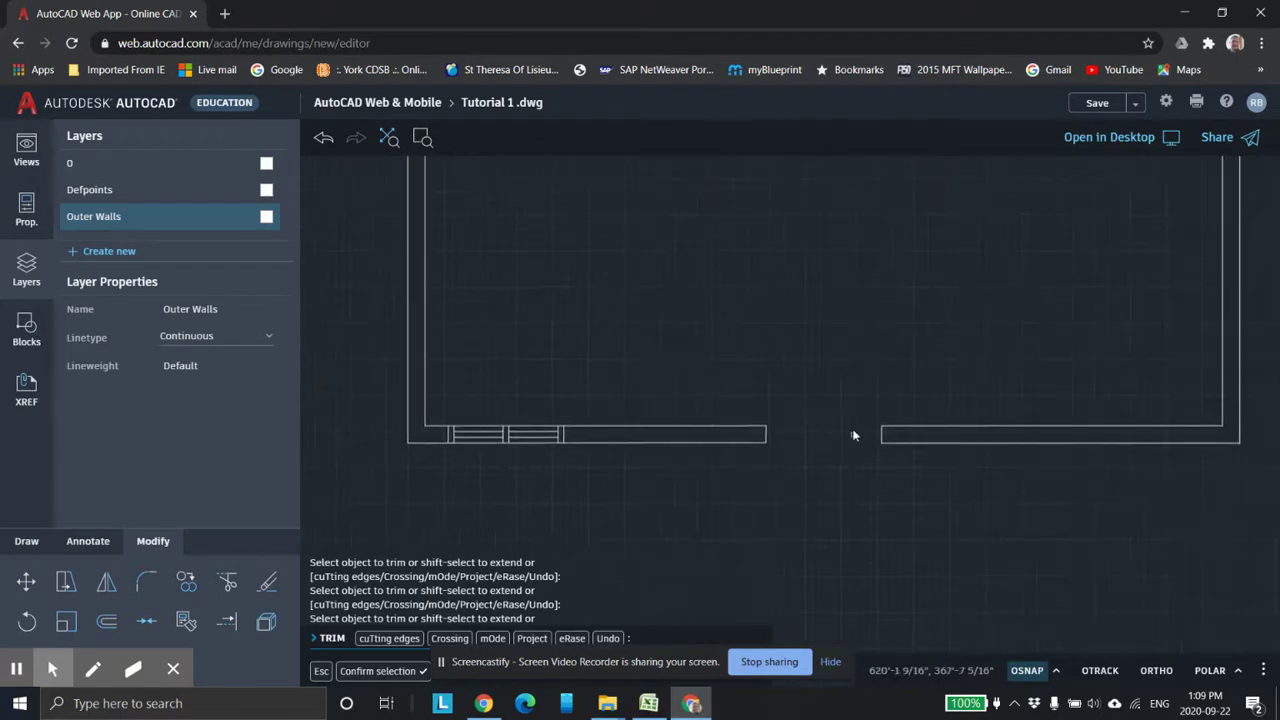
scroll(590, 390, "down", 1)
middle_click_drag(710, 329, 757, 412)
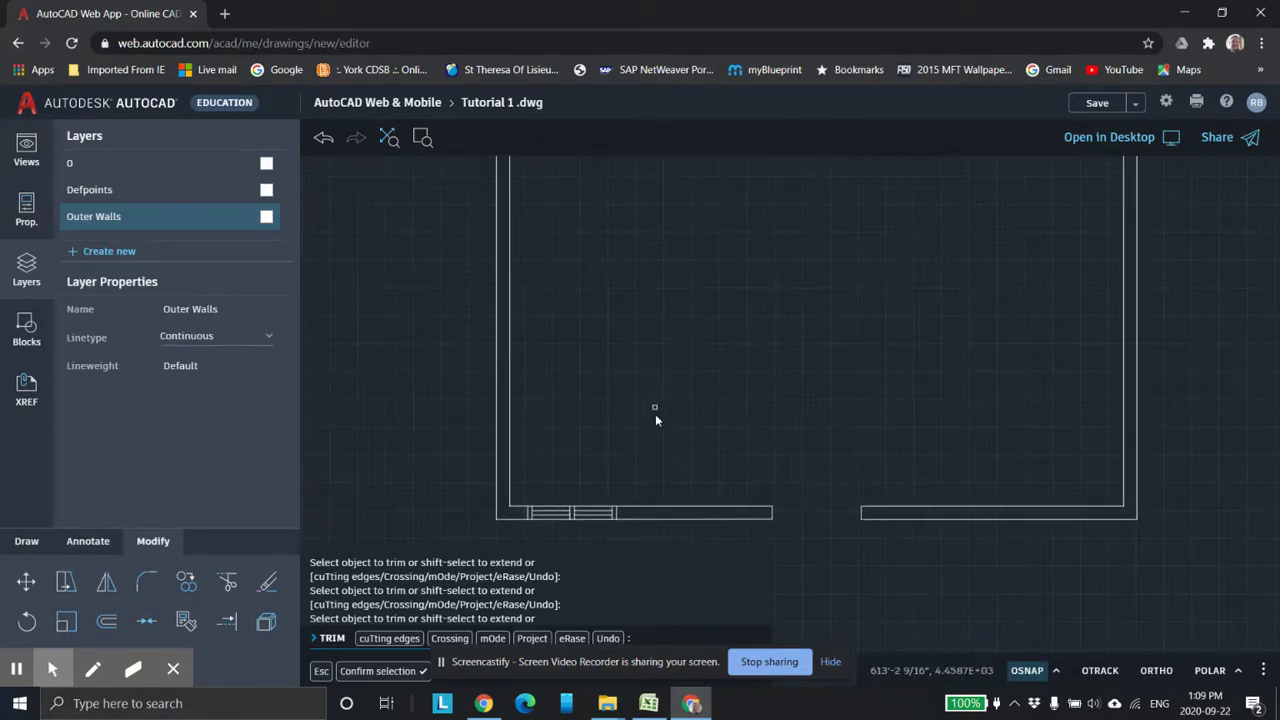
left_click(648, 703)
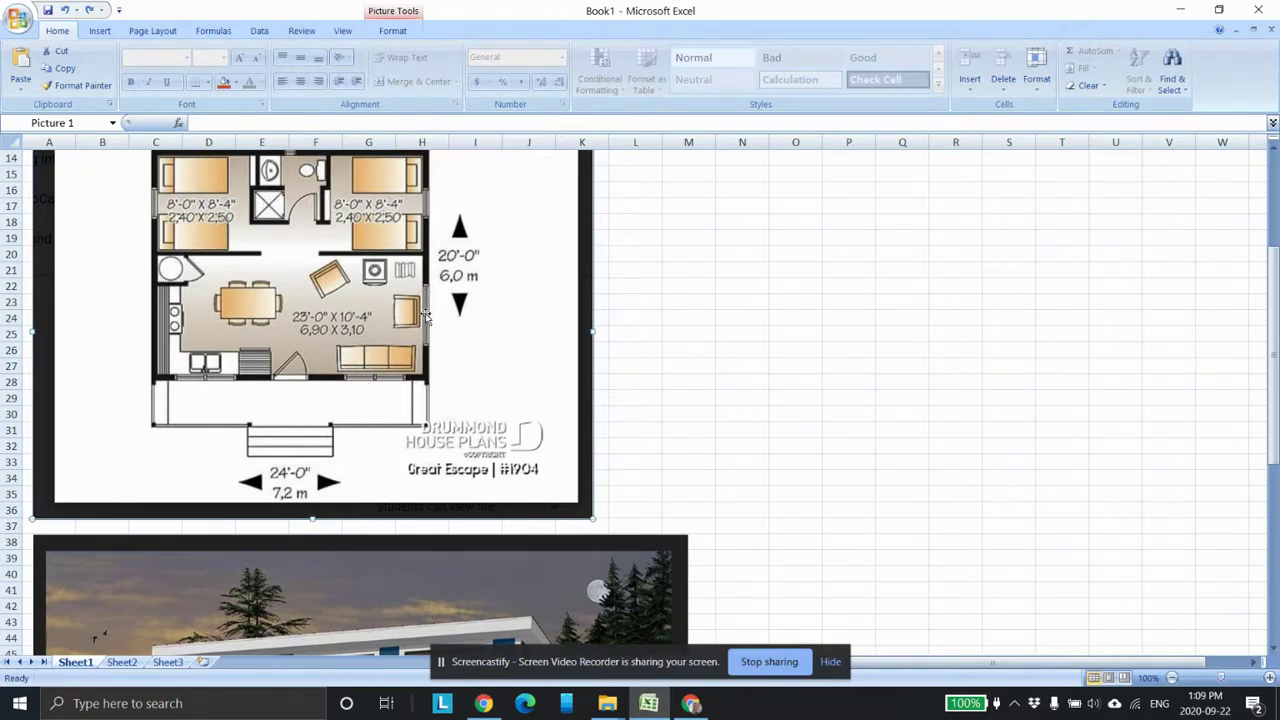
Check the 24'-0" by 20'-0" cabin floor plan and exterior rendering, then return to AutoCAD Web.
scroll(418, 418, "down", 4)
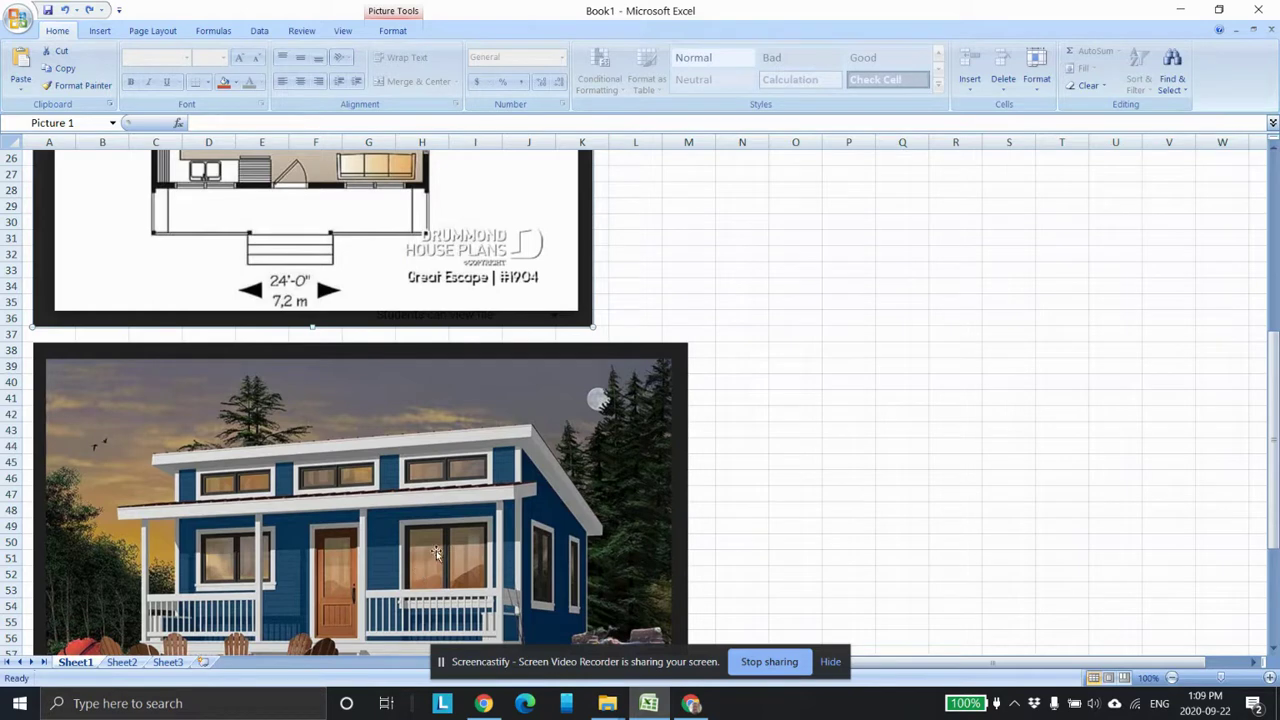
scroll(412, 513, "up", 3)
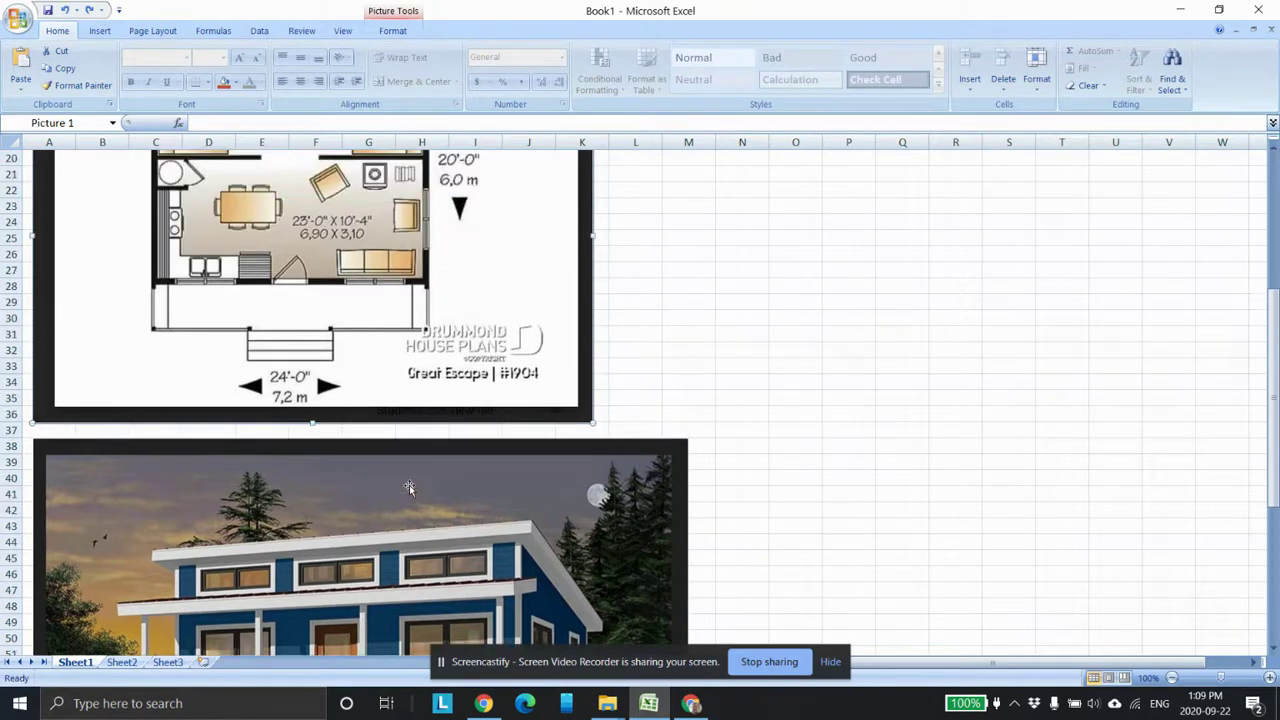
scroll(424, 305, "down", 1)
scroll(424, 296, "up", 4)
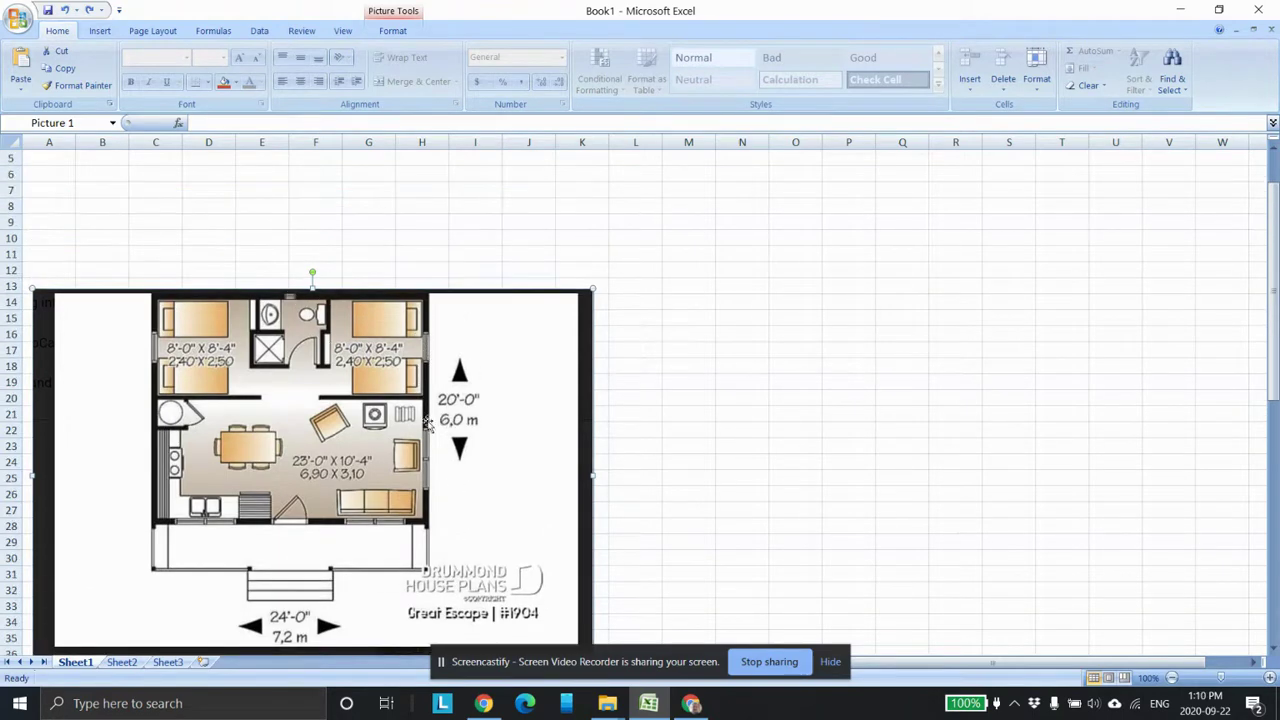
scroll(443, 416, "down", 7)
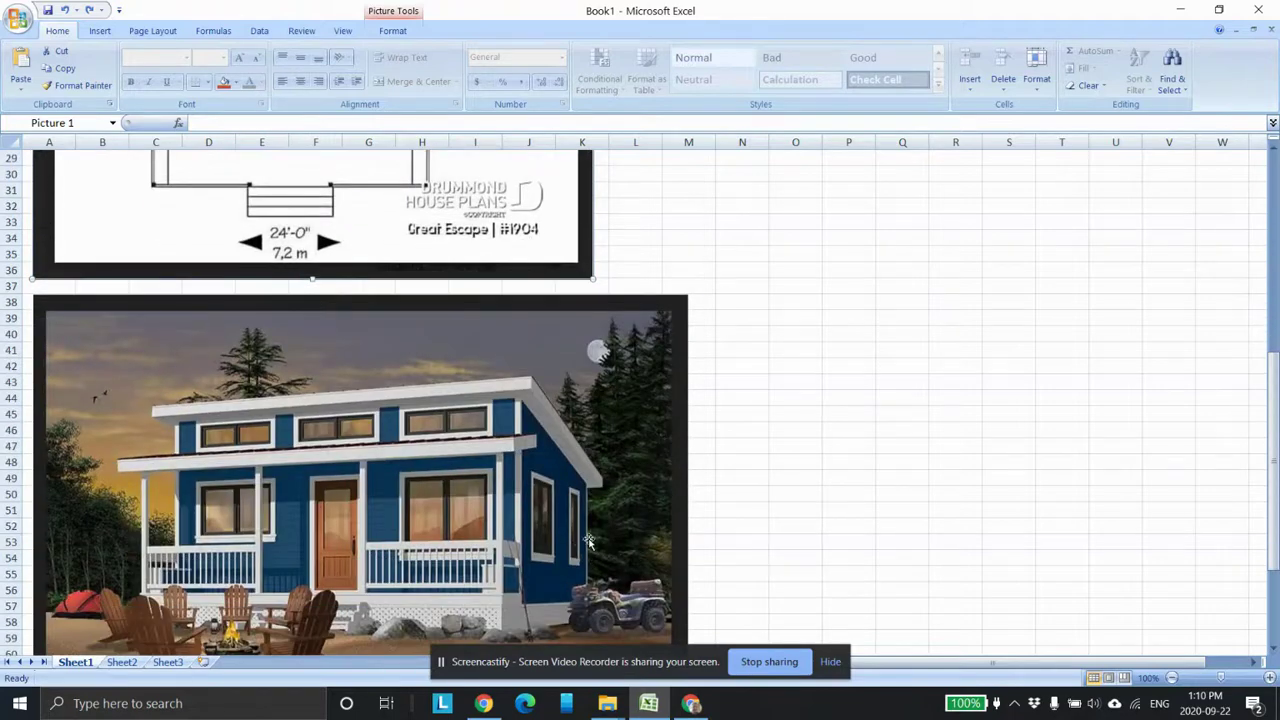
scroll(425, 515, "up", 4)
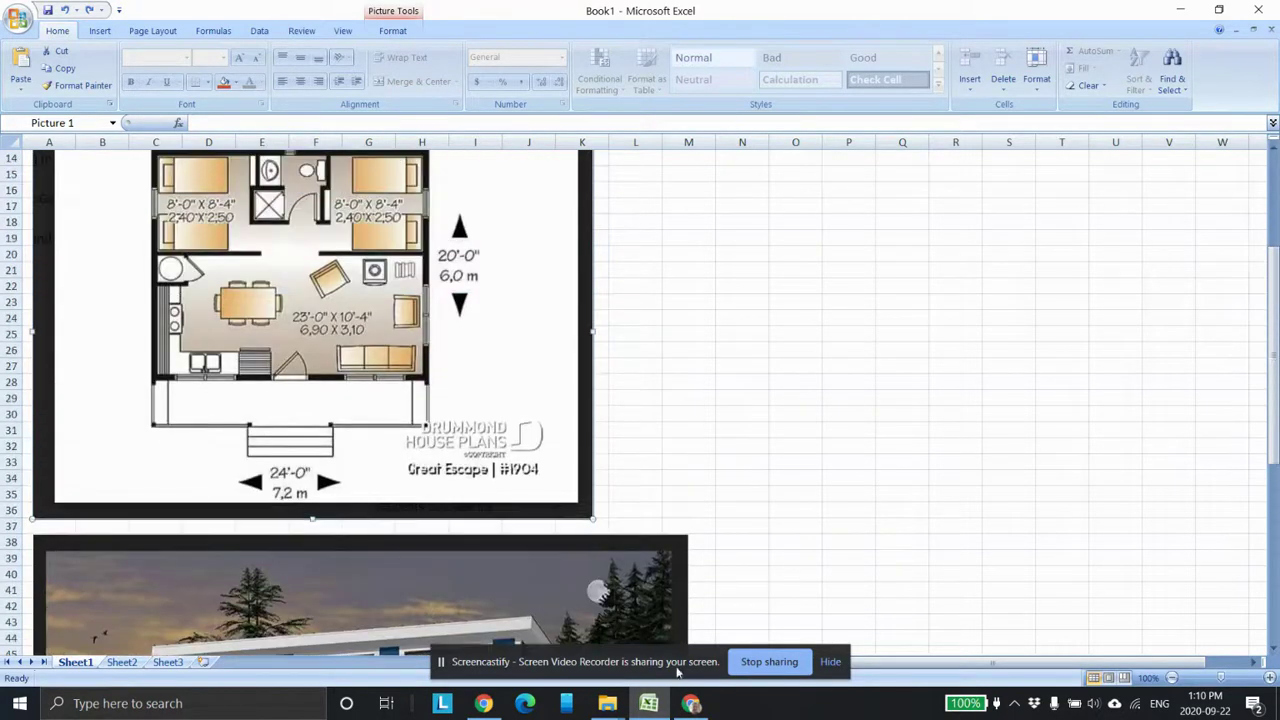
left_click(691, 703)
scroll(897, 294, "down", 3)
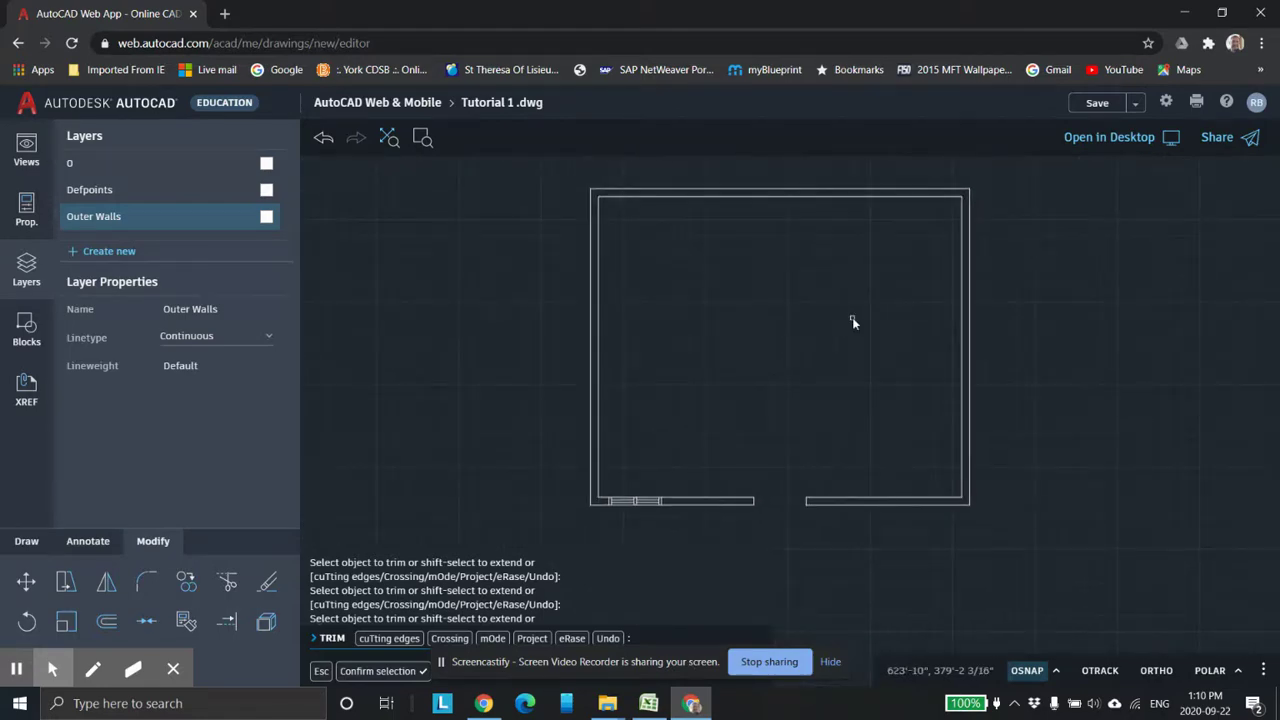
left_click(695, 705)
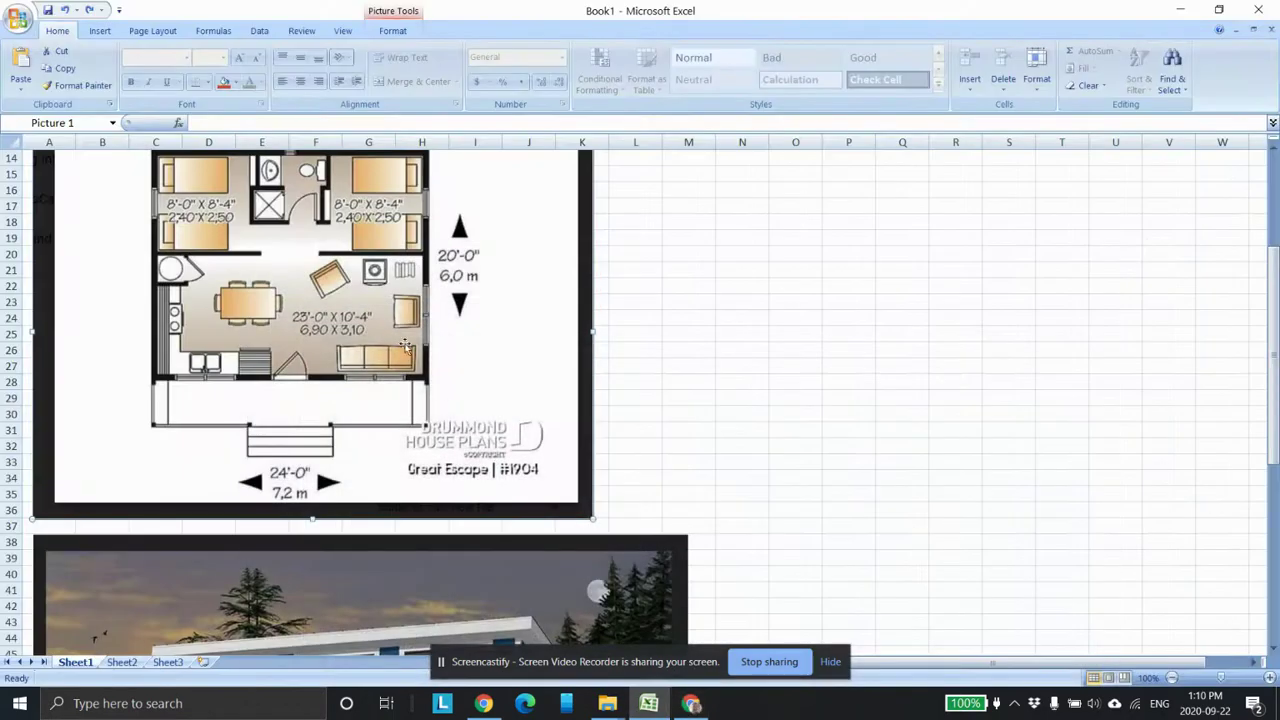
scroll(372, 302, "up", 1)
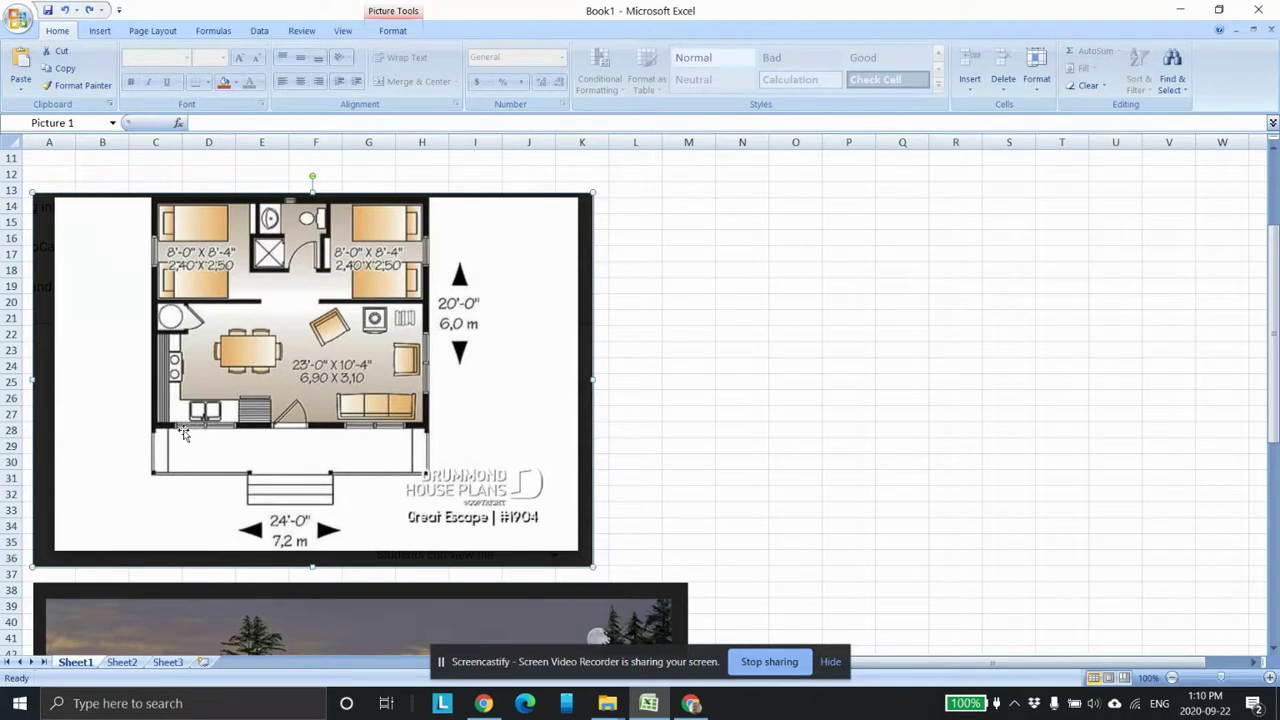
scroll(598, 396, "down", 5)
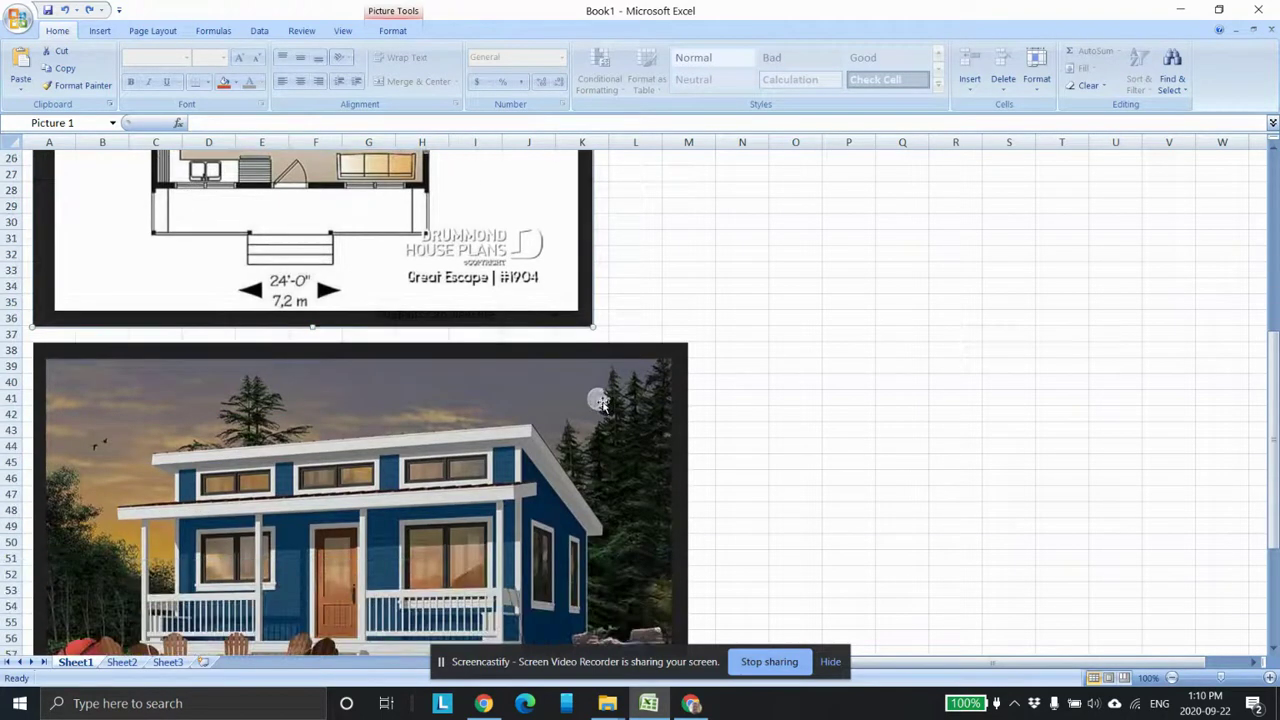
scroll(600, 402, "down", 1)
left_click(691, 703)
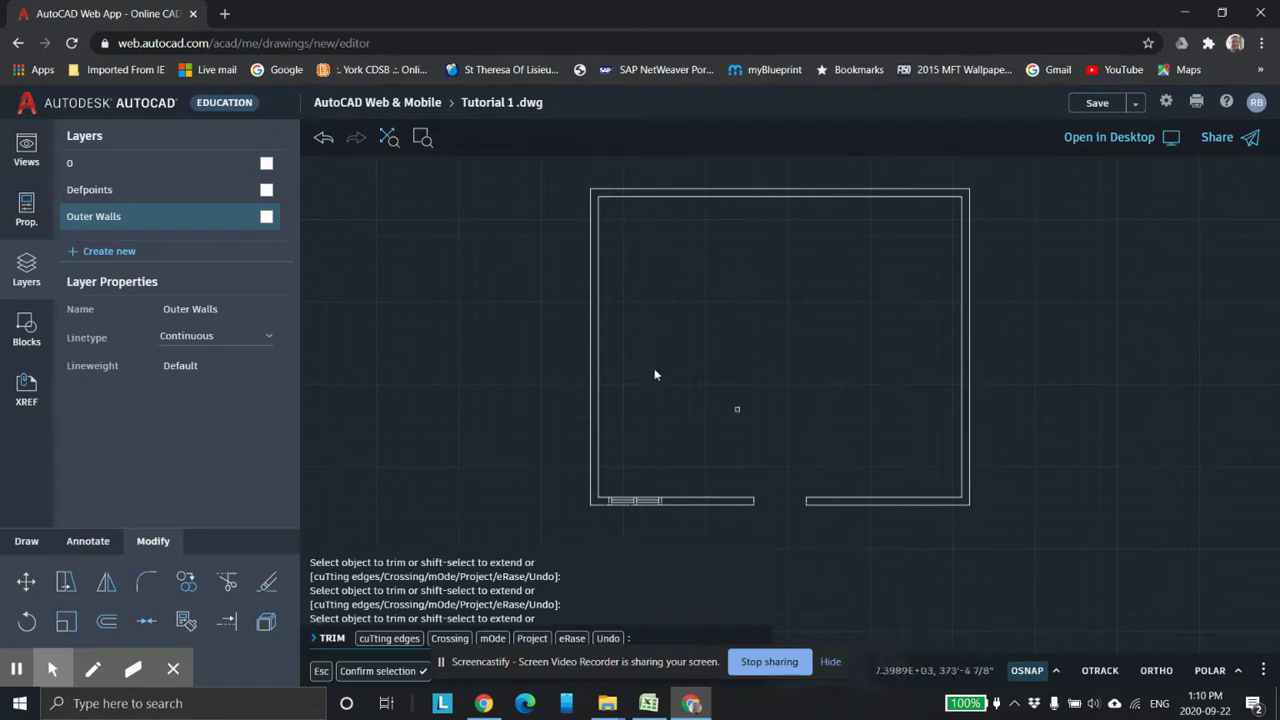
left_click(1207, 44)
left_click(1031, 166)
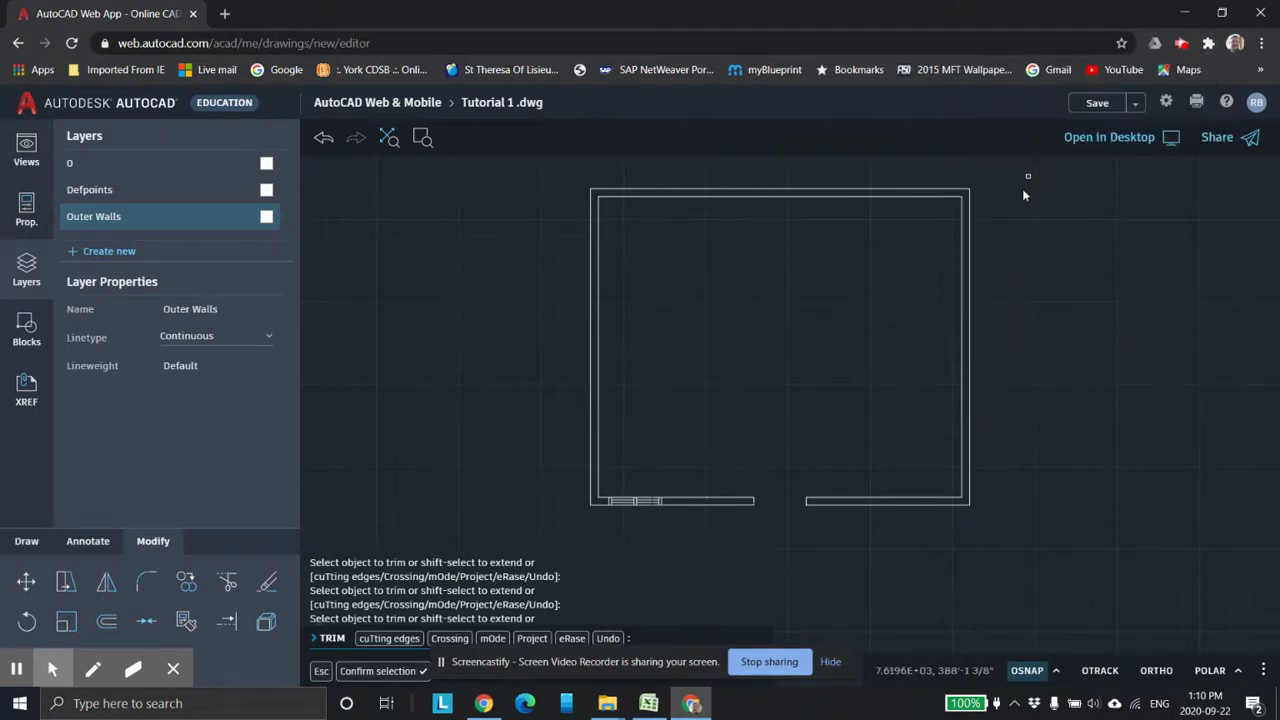